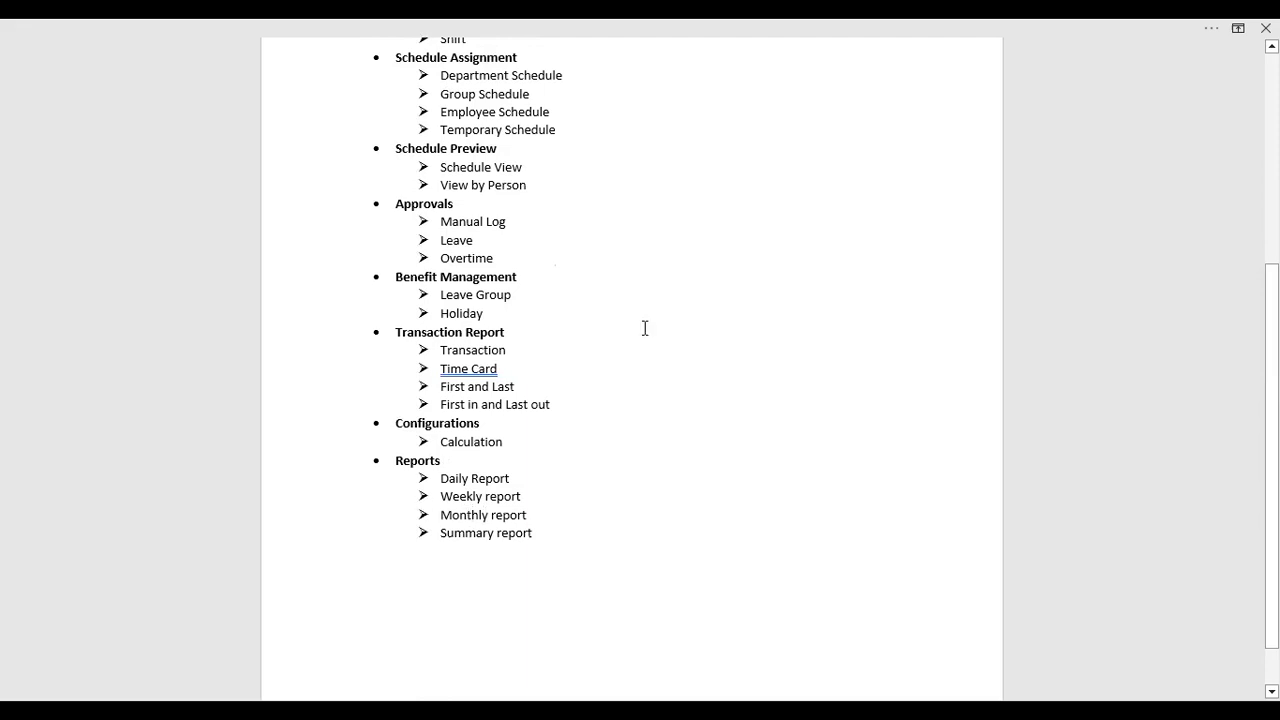
Scroll back up to the Attendance Module heading in the Word outline
scroll(643, 328, up, 3)
scroll(787, 607, up, 1)
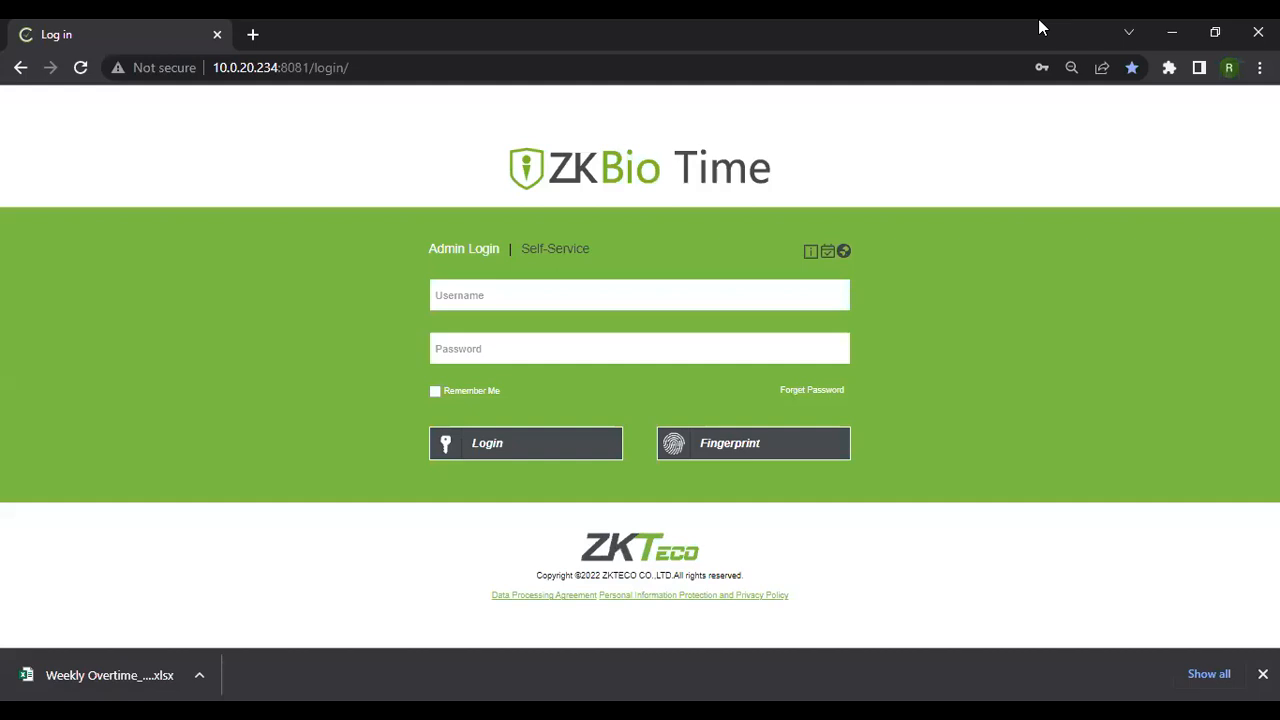
Sign in to ZKBio Time with the administrator username and password
click(671, 303)
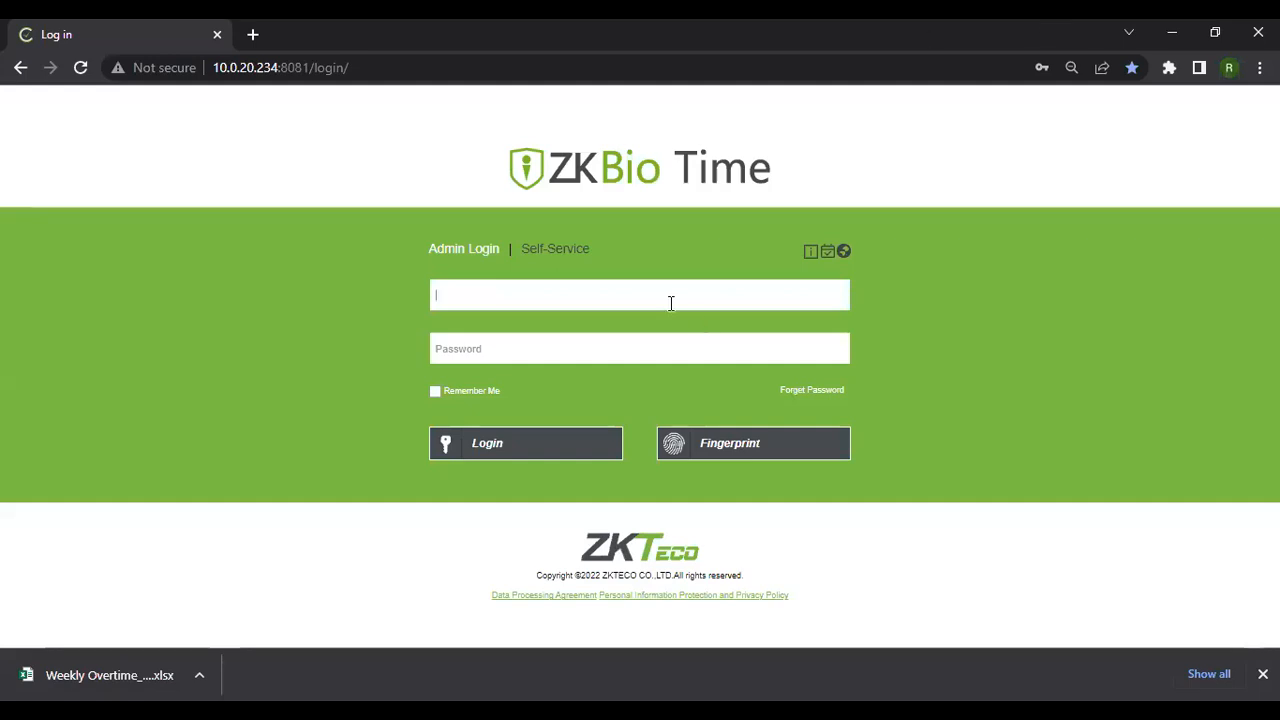
text(admin)
click(587, 340)
text(admin12345)
click(562, 441)
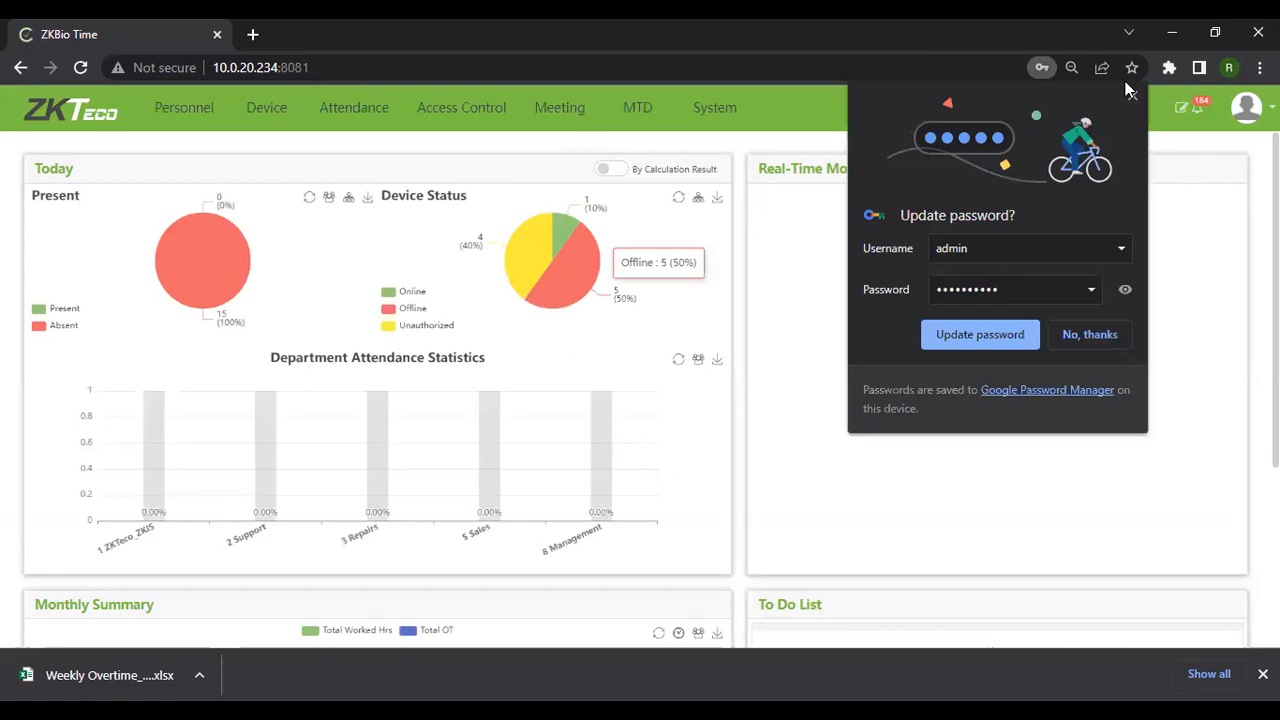
Open the Attendance Pay Code list and scroll through the existing pay codes
click(358, 113)
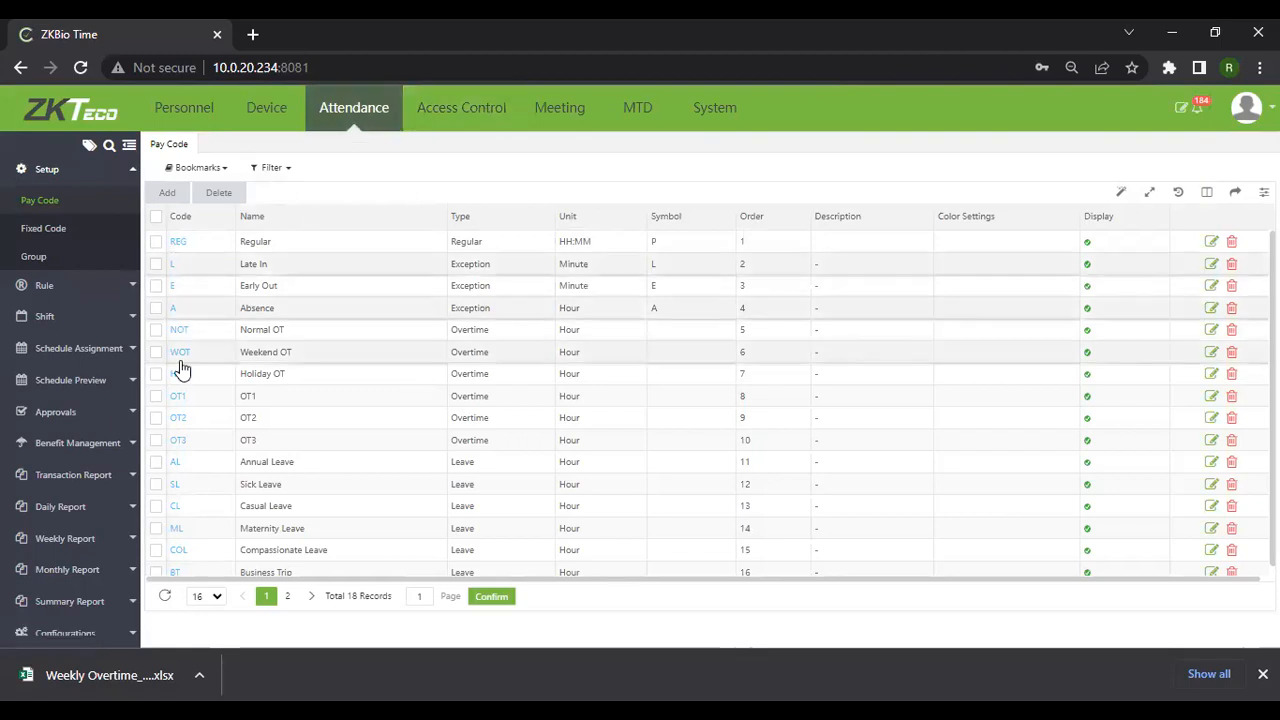
click(62, 208)
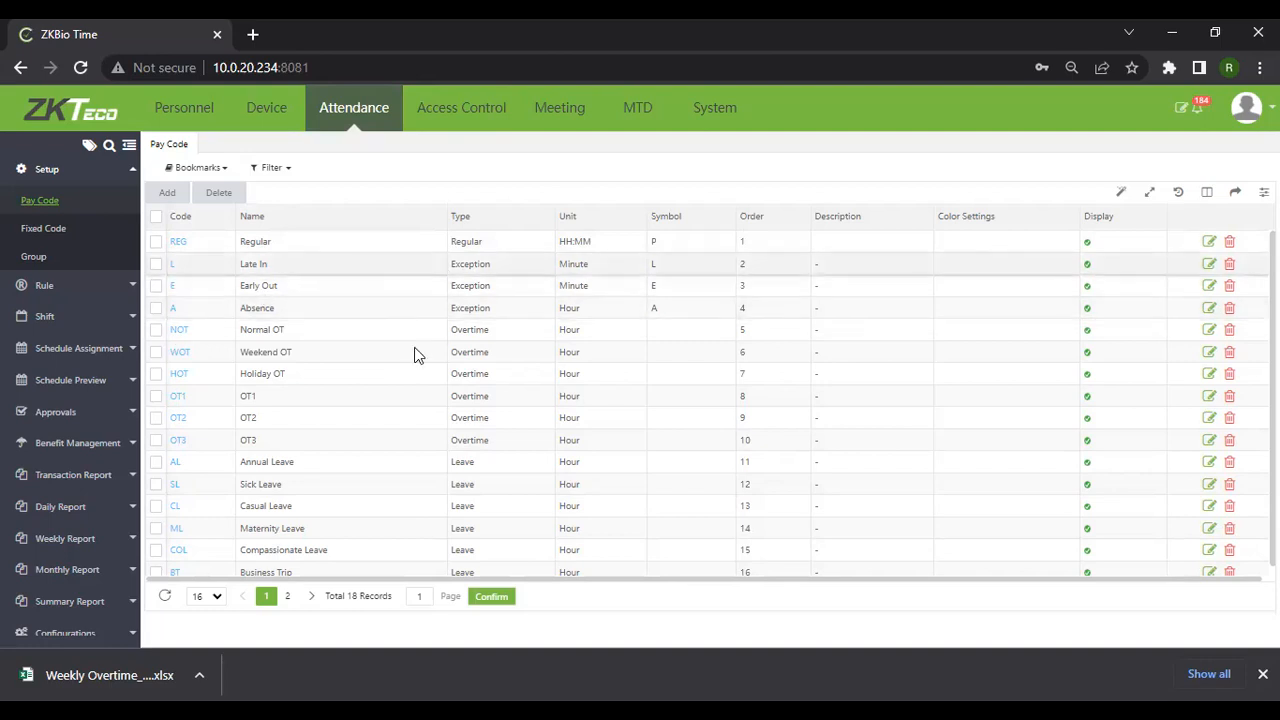
scroll(196, 568, down, 1)
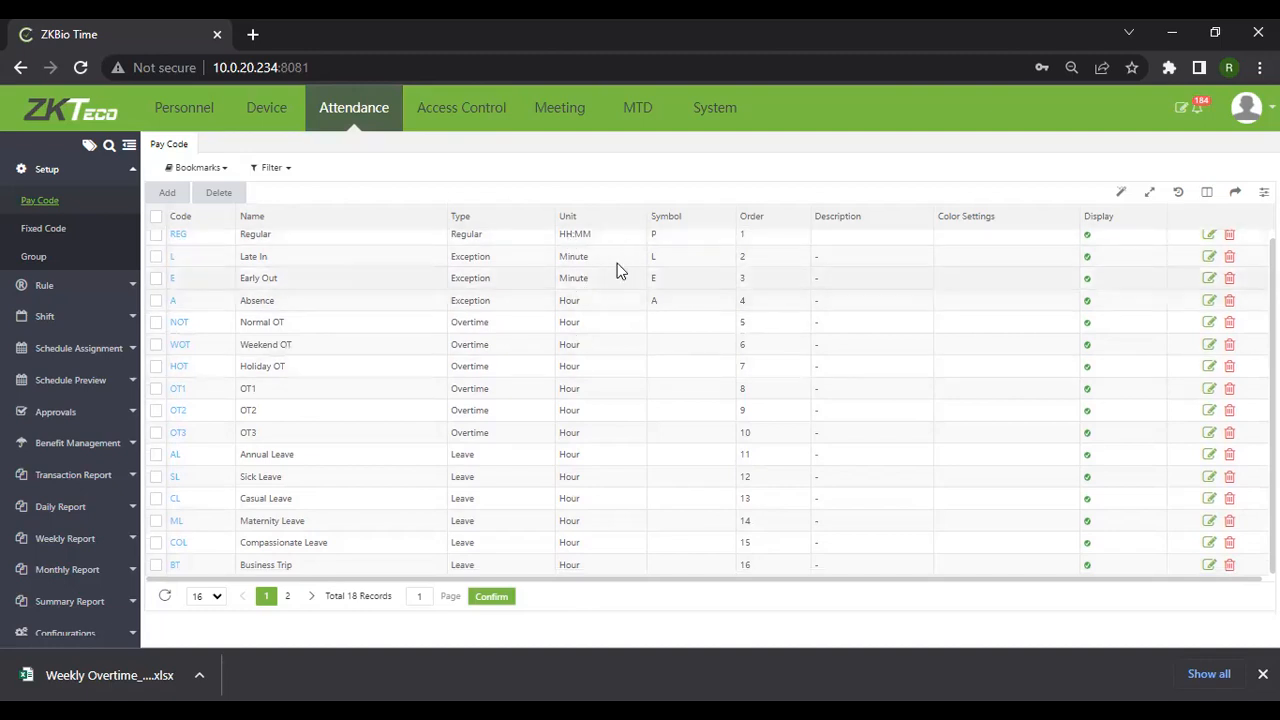
scroll(590, 250, up, 1)
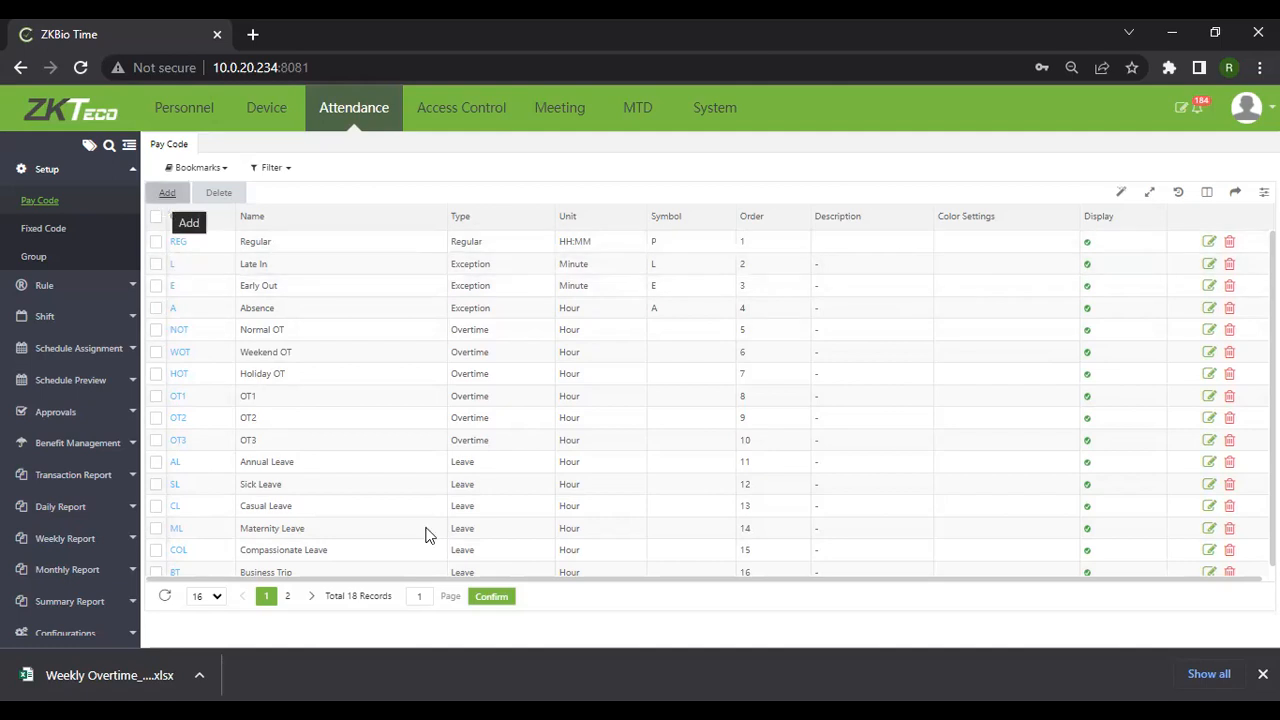
scroll(397, 550, down, 1)
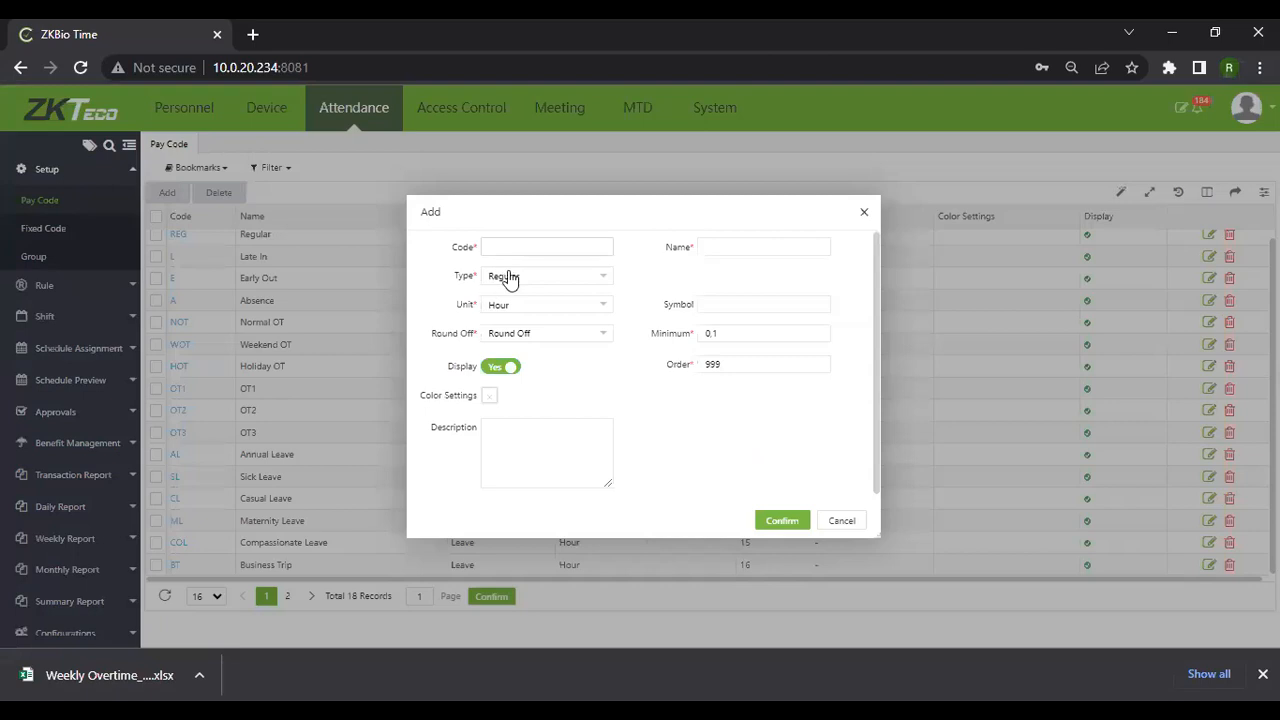
Save a new Leave pay code ABC named TEST, counted in hours
click(522, 249)
text(BCS)
key(BackSpace)
click(608, 287)
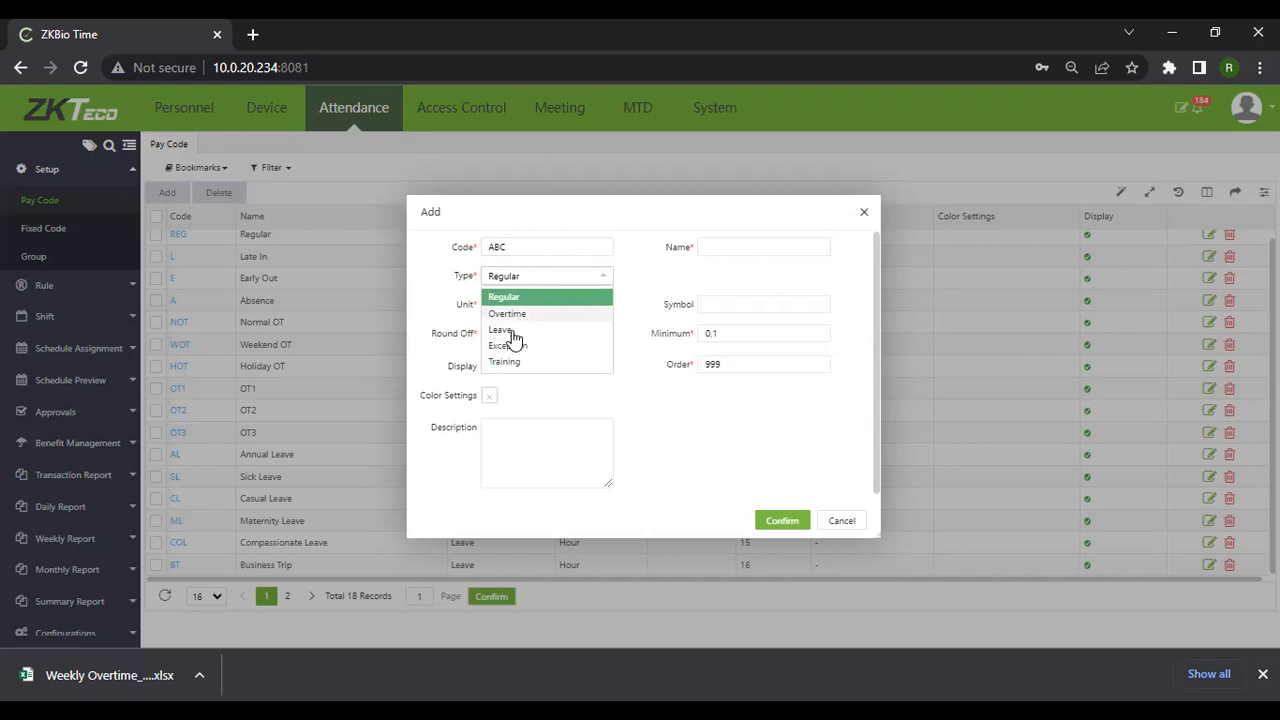
click(518, 329)
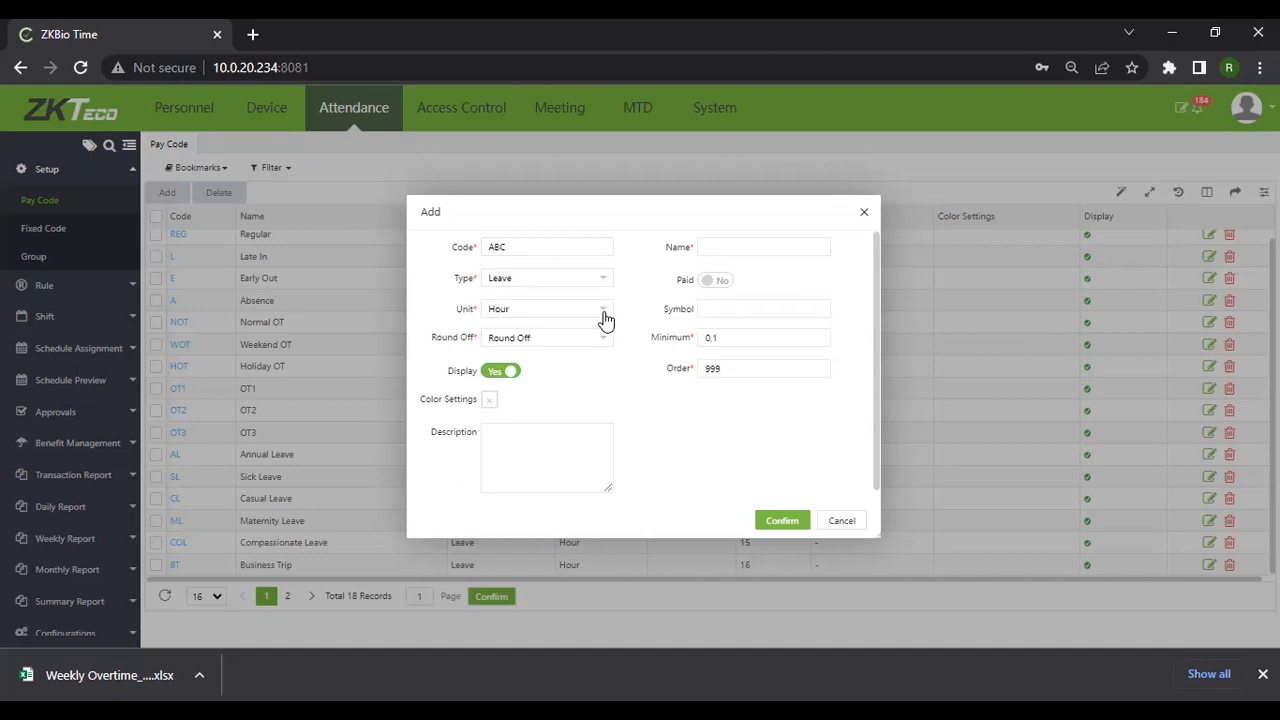
click(605, 318)
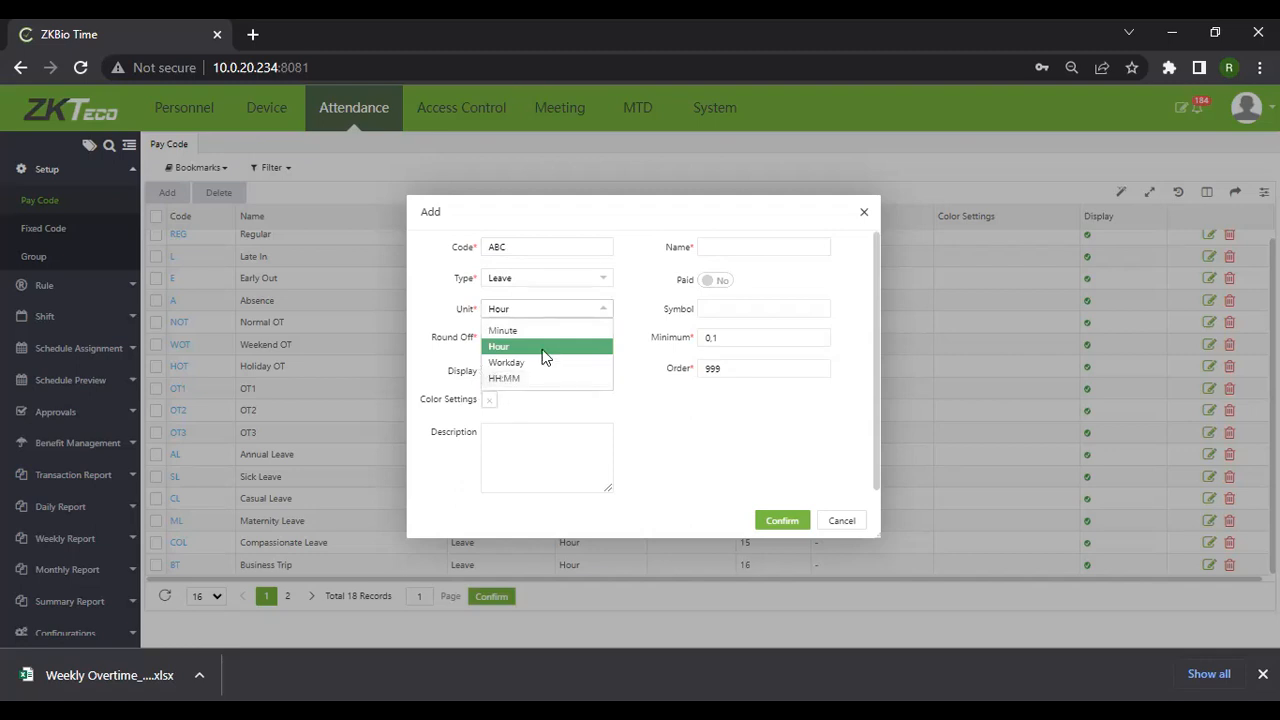
click(606, 345)
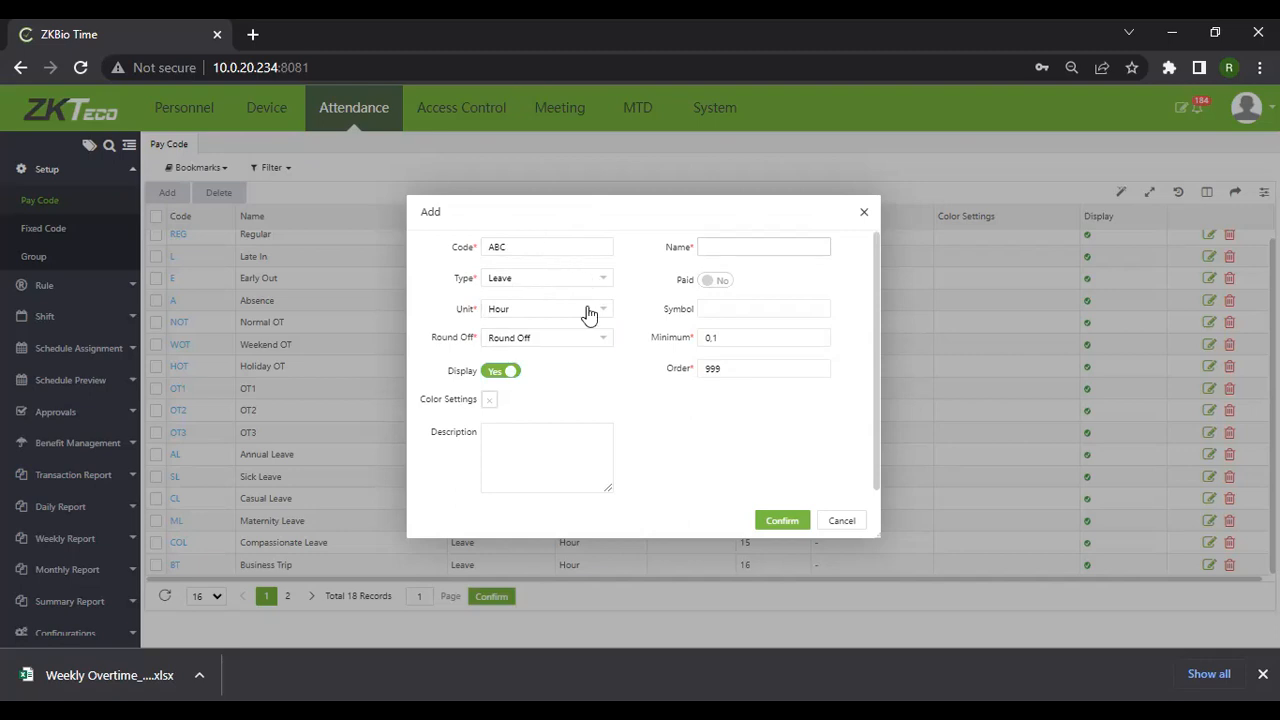
text(TEST)
click(786, 522)
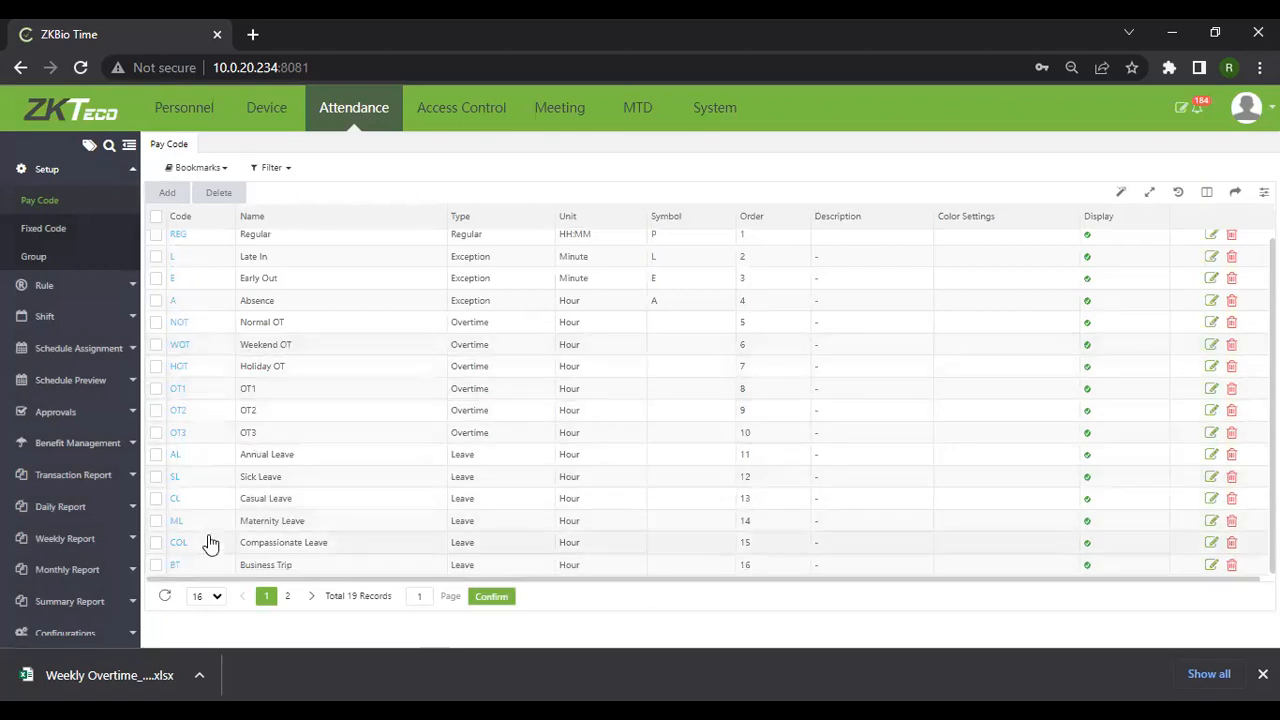
click(206, 596)
Show 20 pay codes per page and delete the ABC TEST pay code
key(Return)
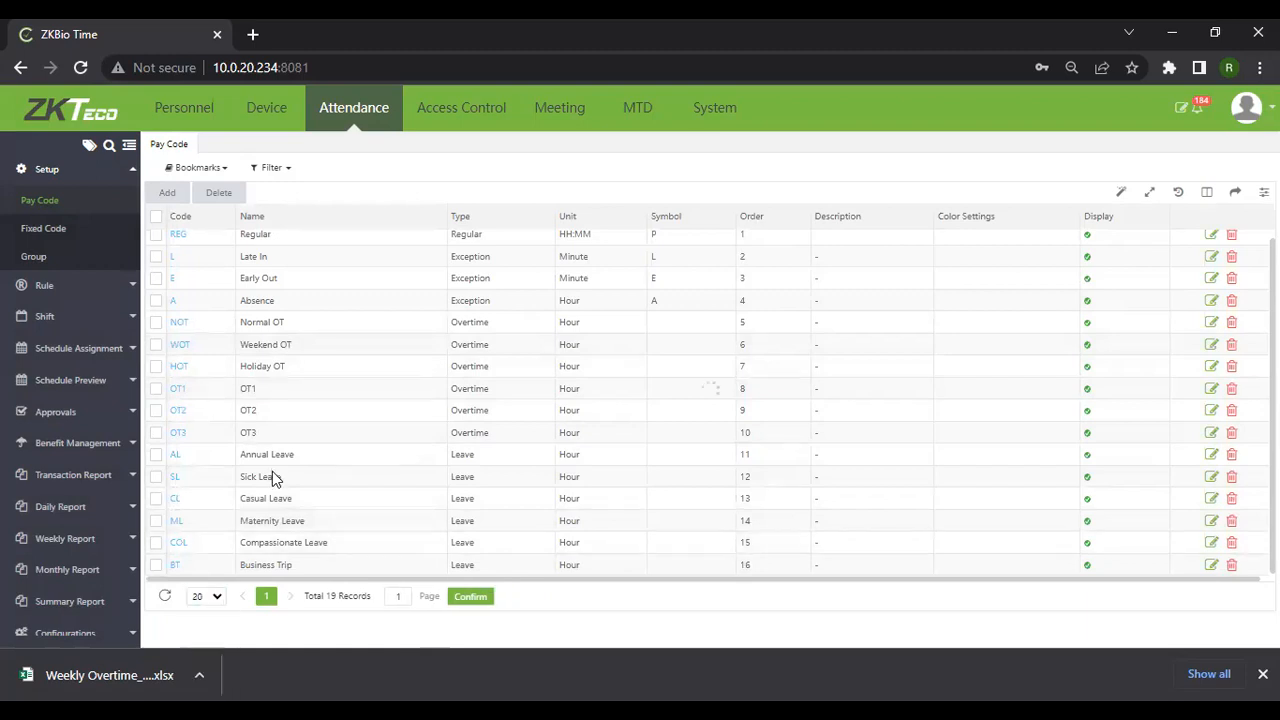
scroll(245, 458, down, 1)
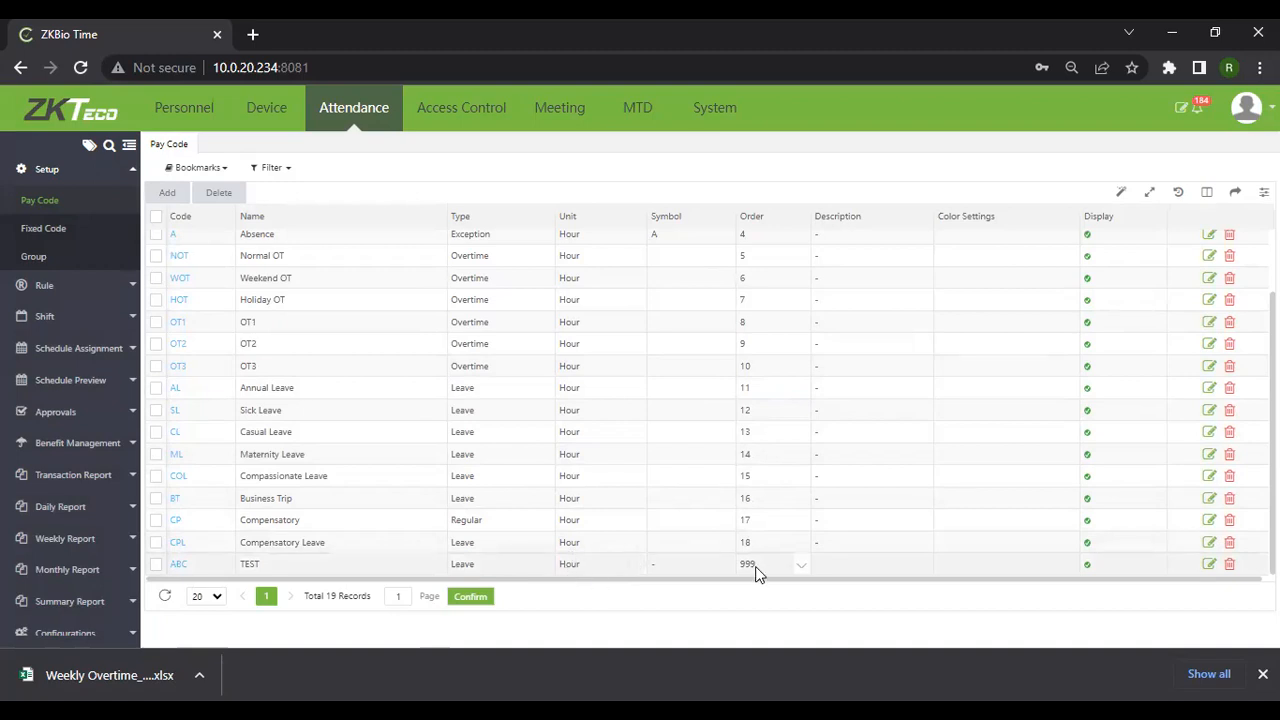
click(786, 563)
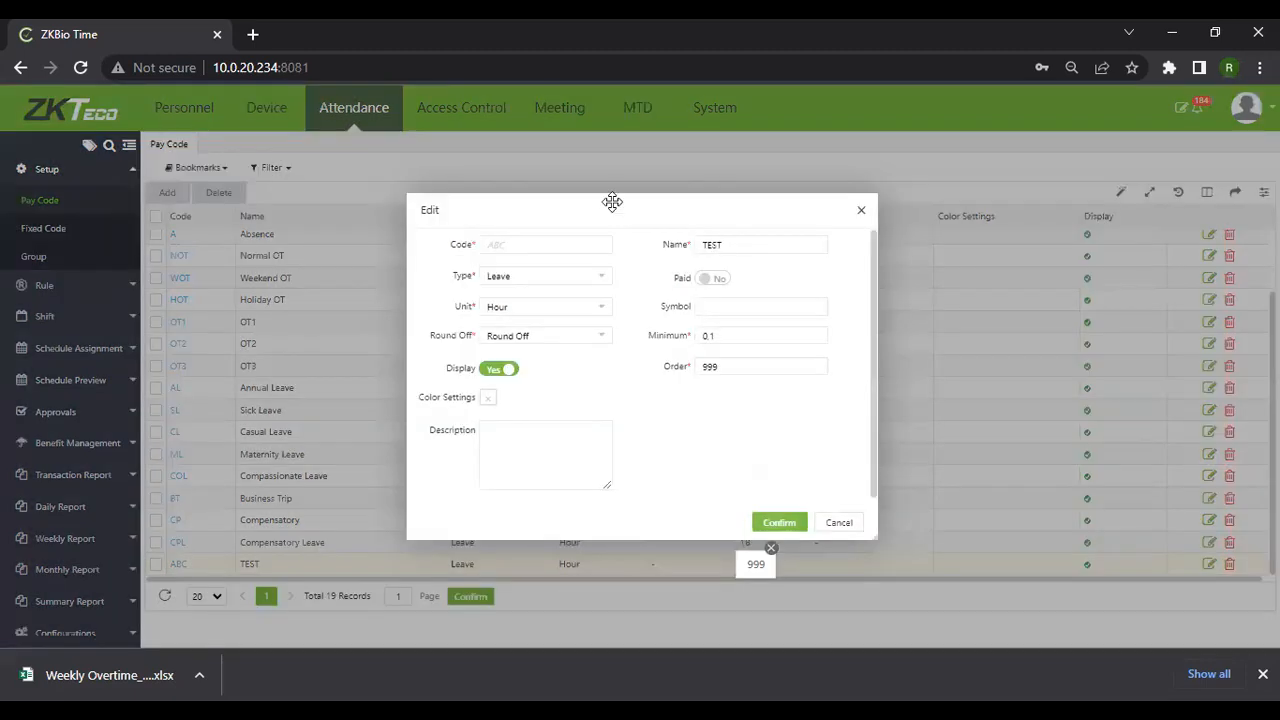
click(861, 210)
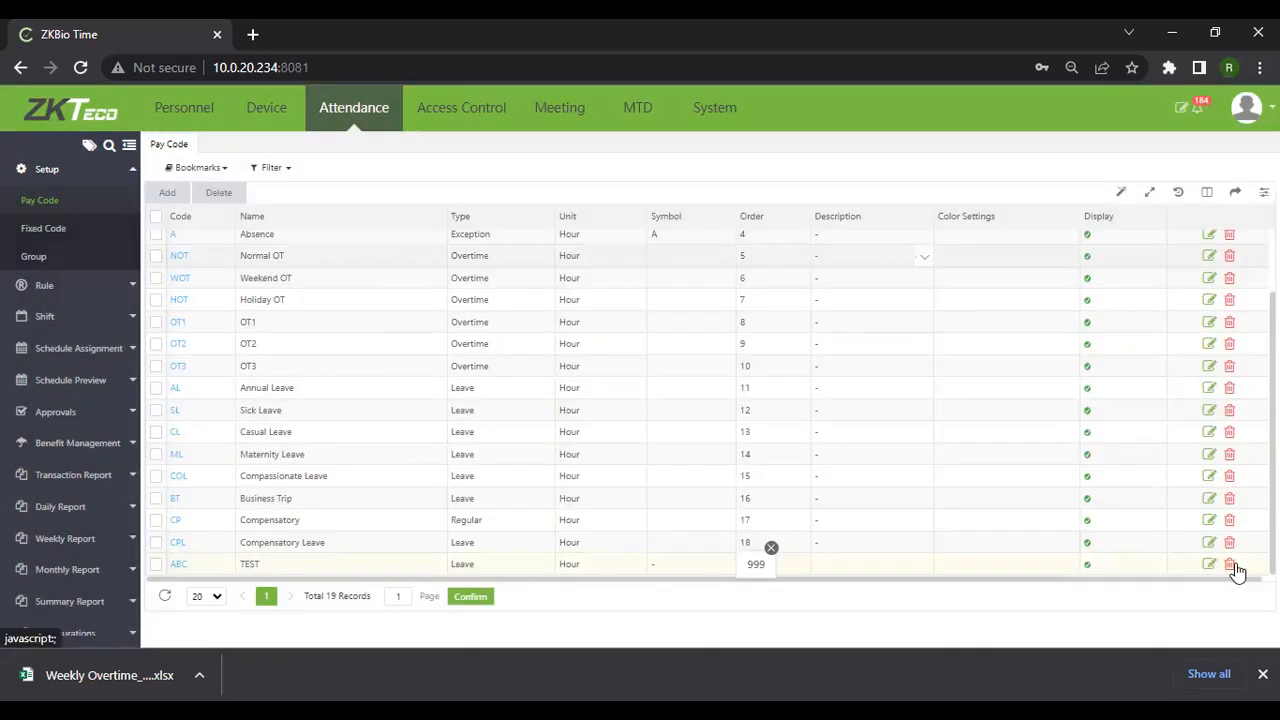
click(1233, 564)
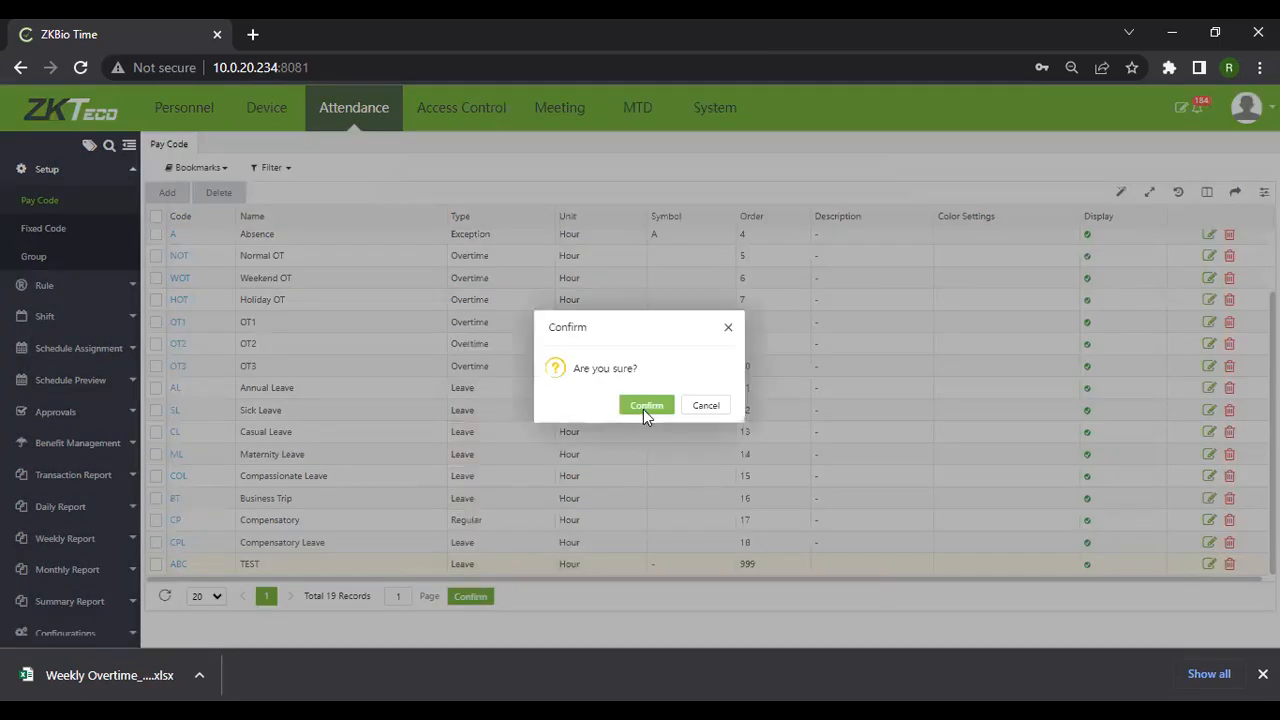
click(645, 406)
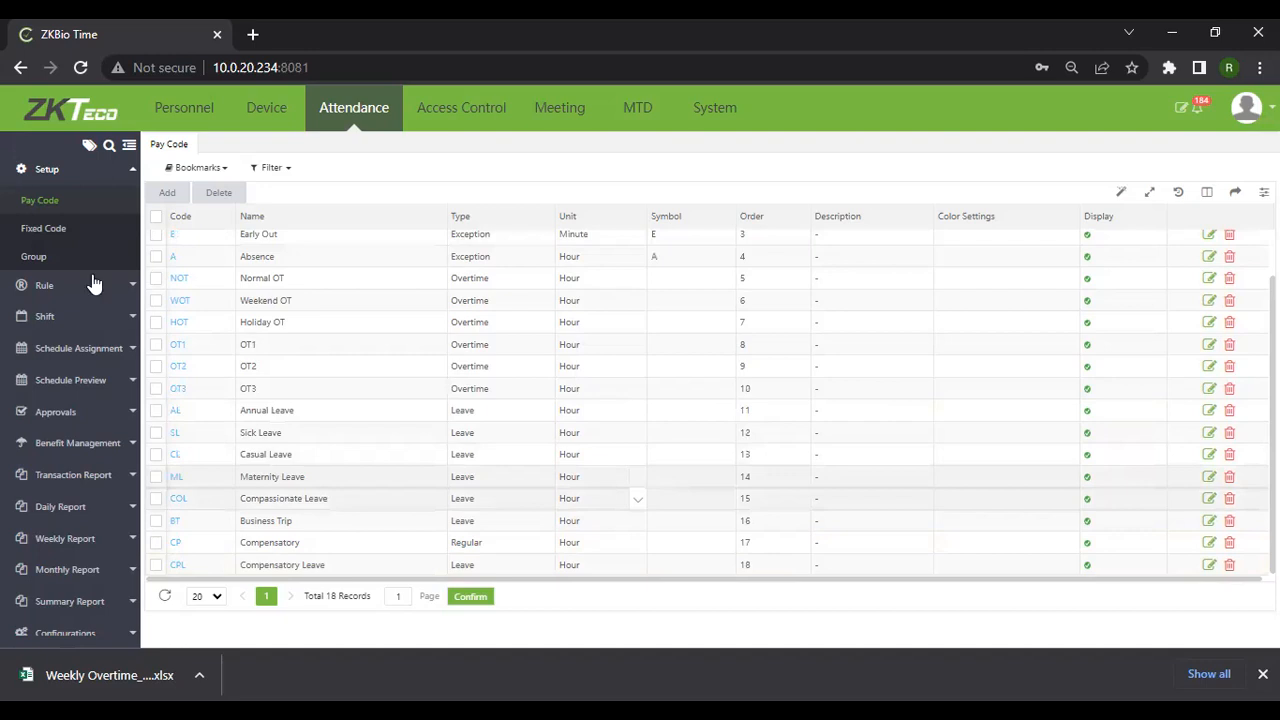
Review the Fixed Code list, then begin a new group's code on the Group page
click(47, 229)
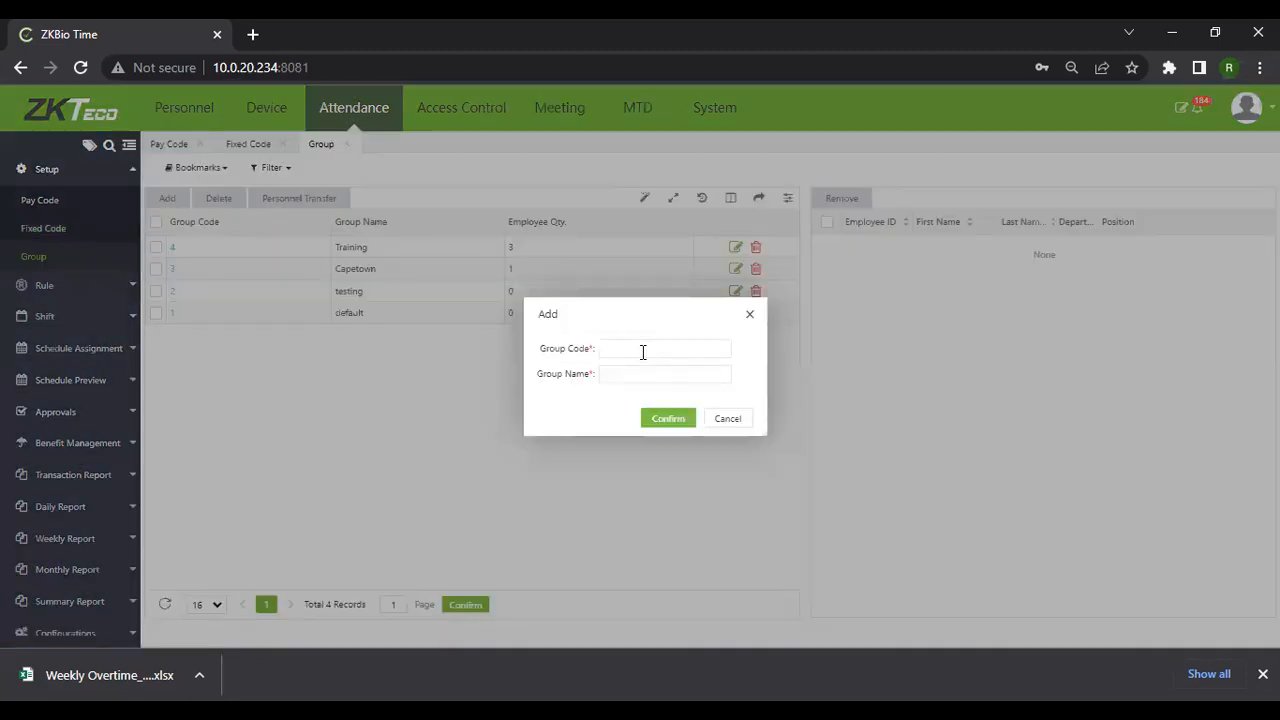
click(643, 352)
Create attendance group code 5 named Contractors
text(Contruct)
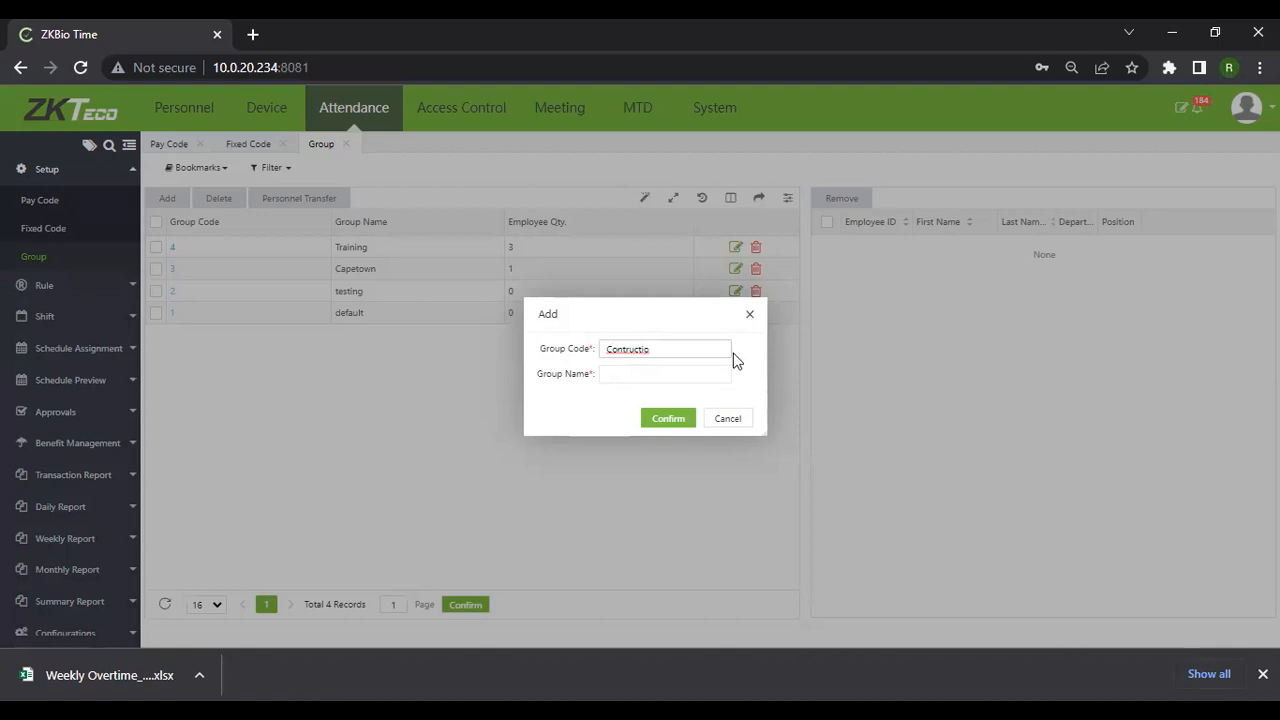
text(ion)
key(BackSpace)
key(BackSpace)
key(BackSpace)
key(BackSpace)
key(BackSpace)
key(BackSpace)
key(BackSpace)
key(BackSpace)
key(BackSpace)
key(BackSpace)
key(BackSpace)
text(5)
click(645, 376)
text(Contra)
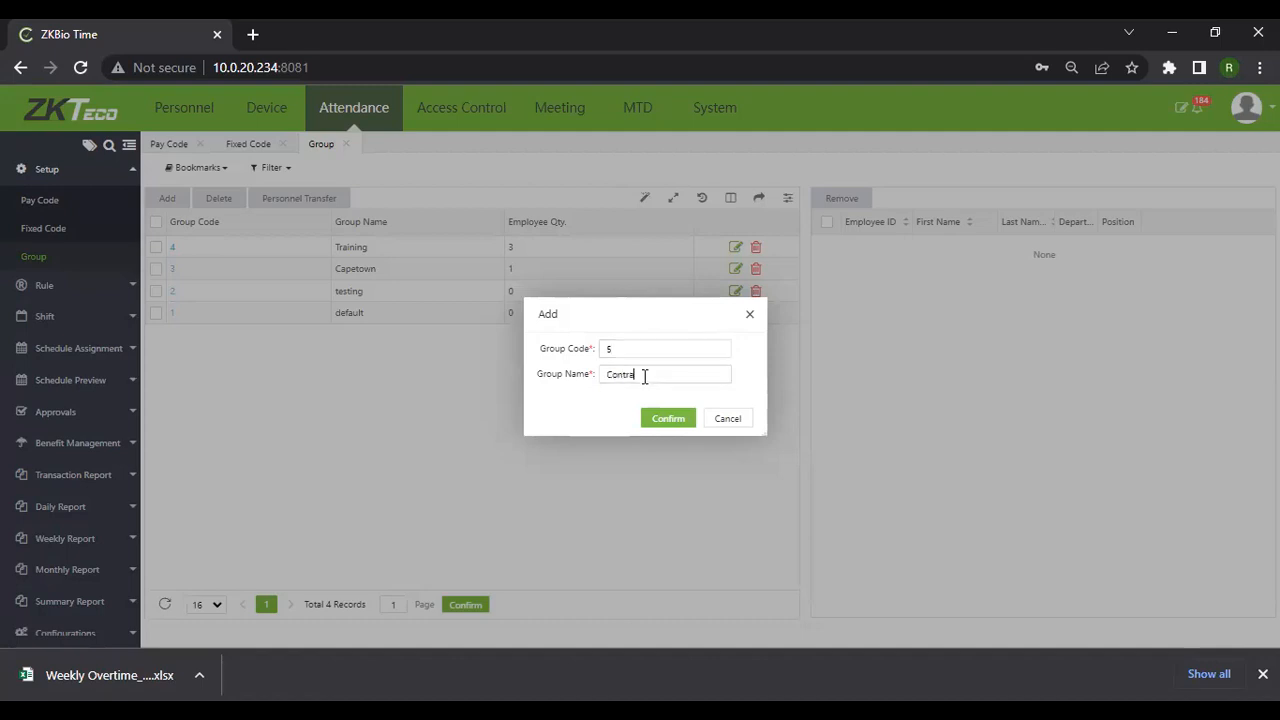
text(ctors)
click(669, 419)
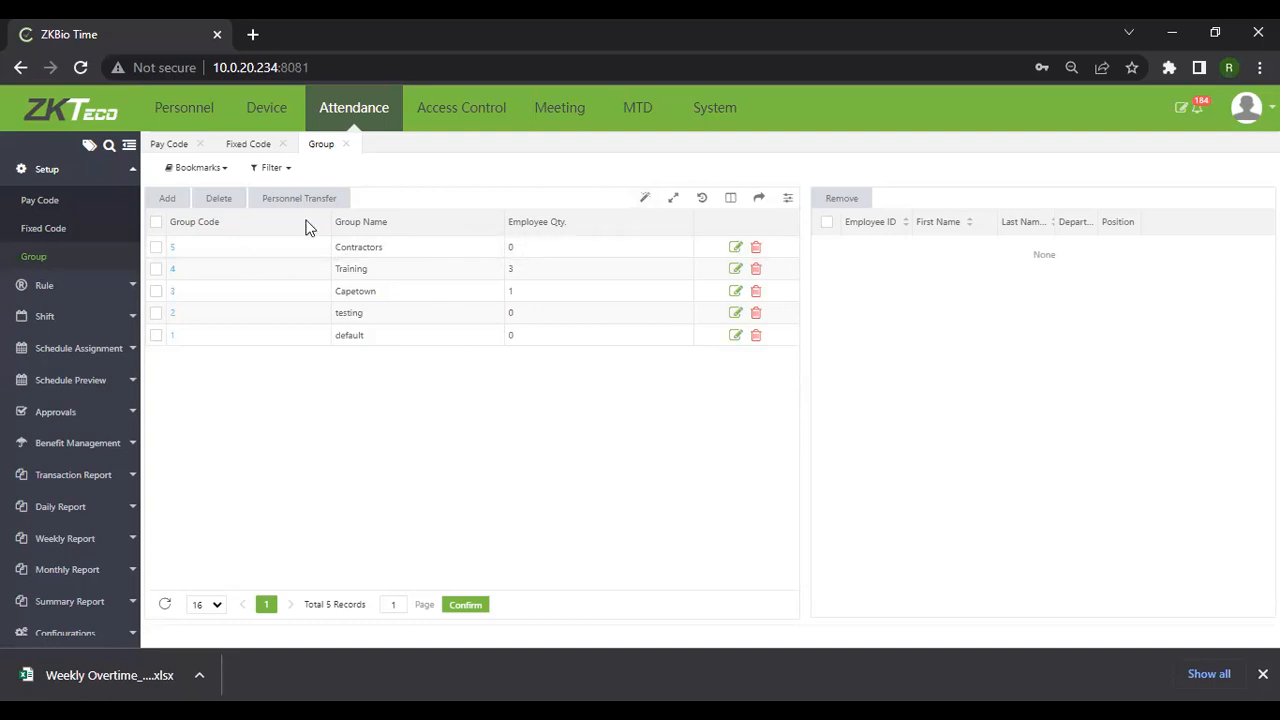
Move the chosen employees into the Contractors group via Personnel Transfer
click(155, 250)
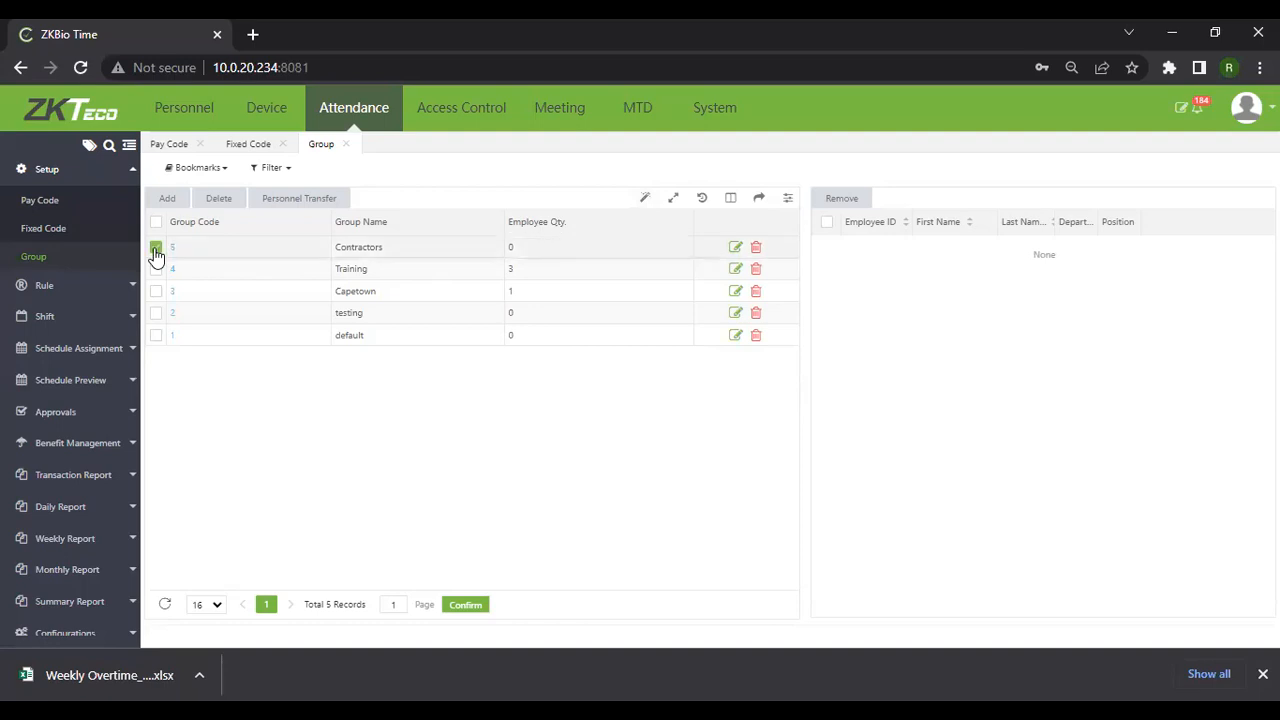
click(295, 204)
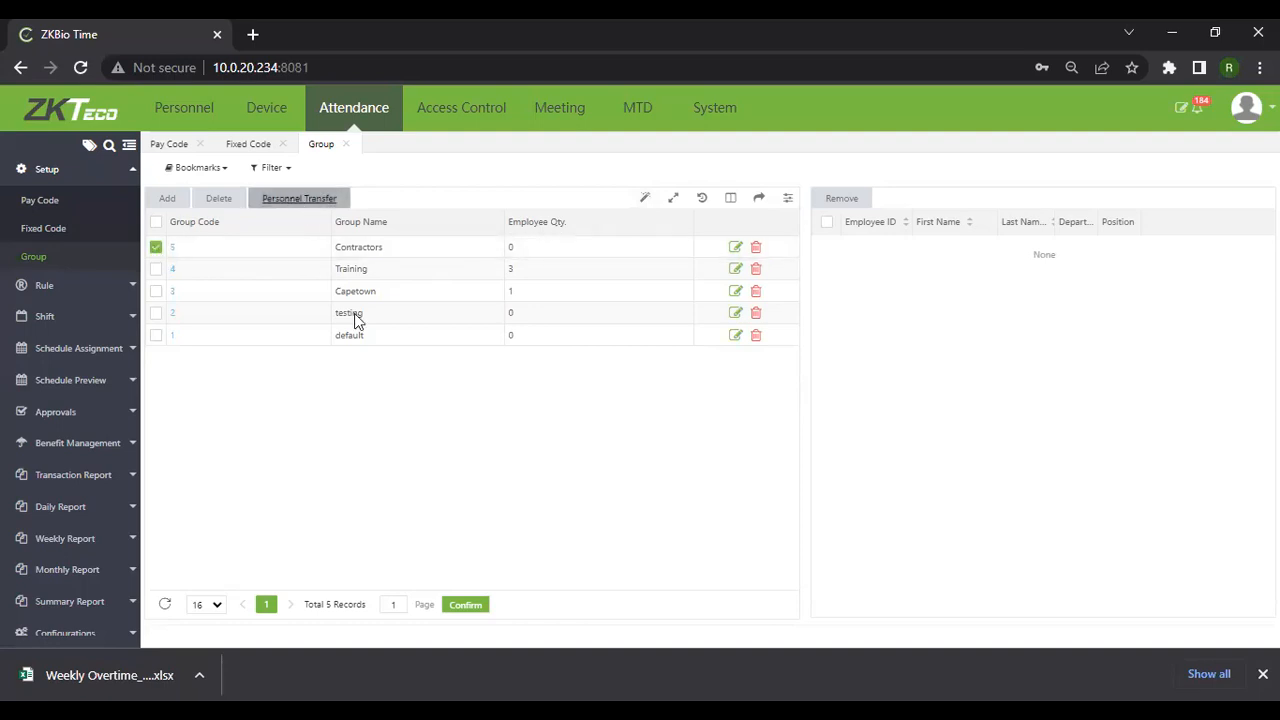
click(318, 298)
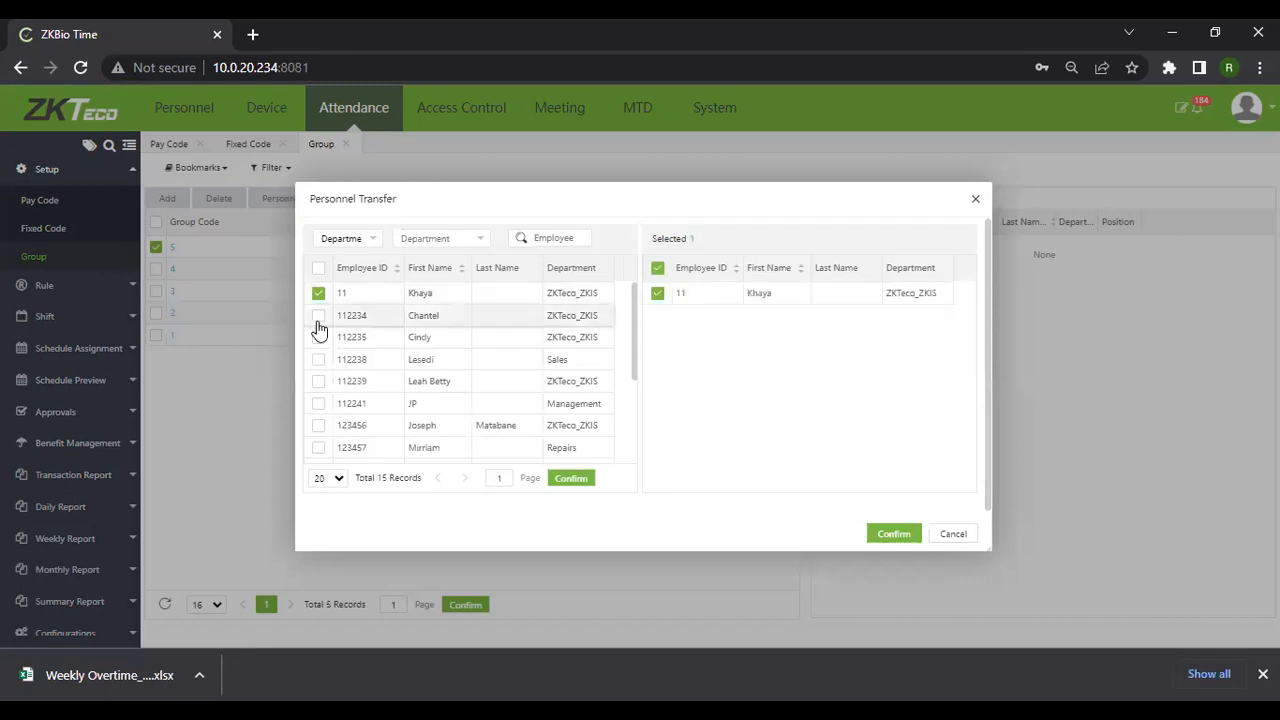
click(330, 338)
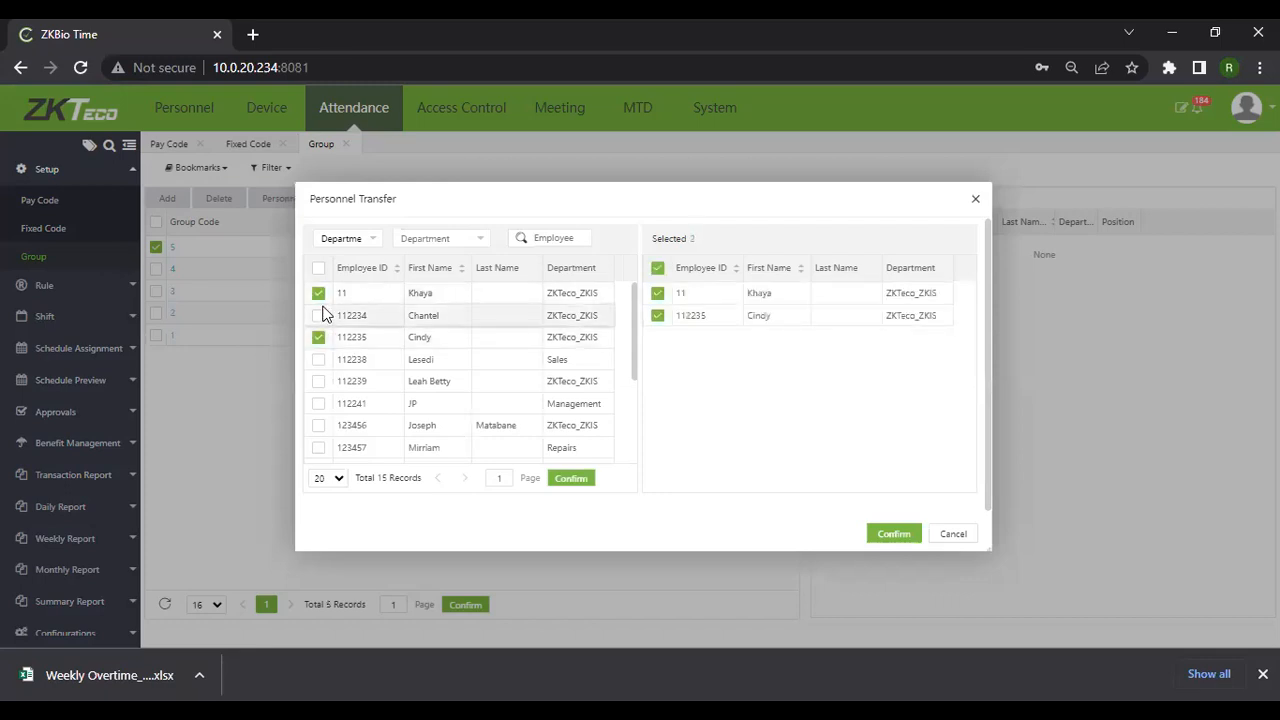
click(893, 537)
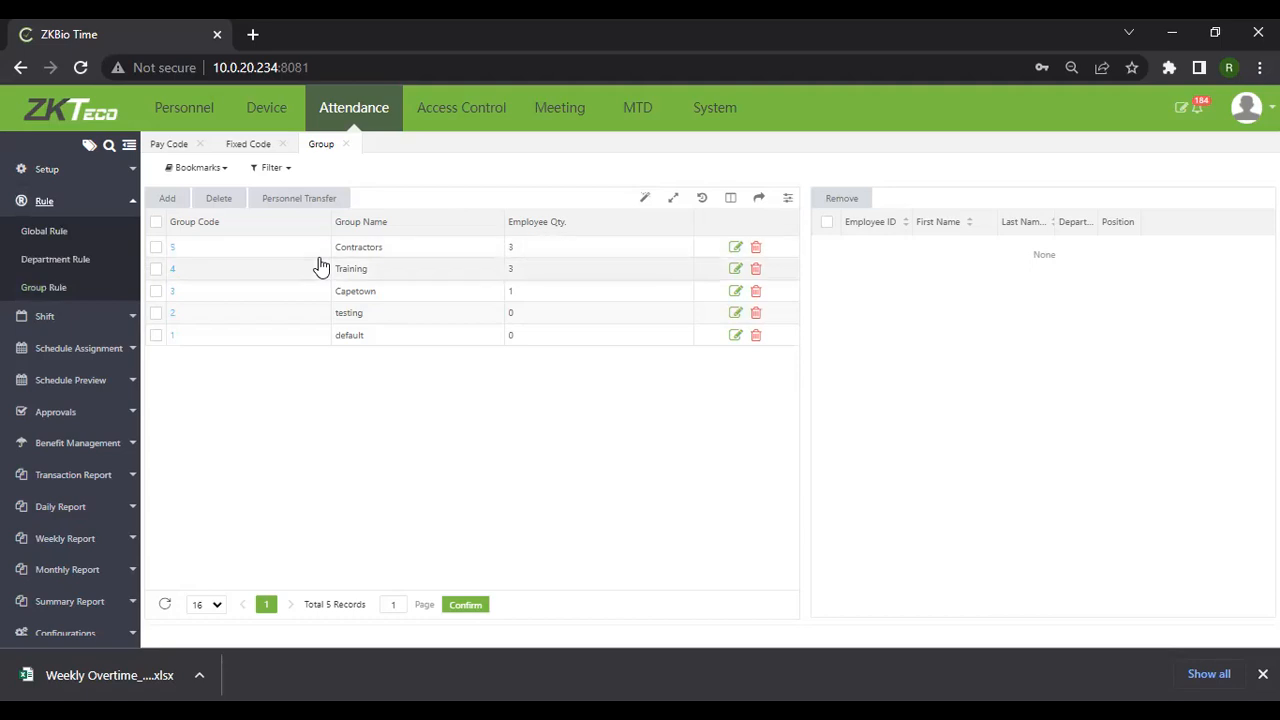
Select the Training group row to list its three members
click(381, 275)
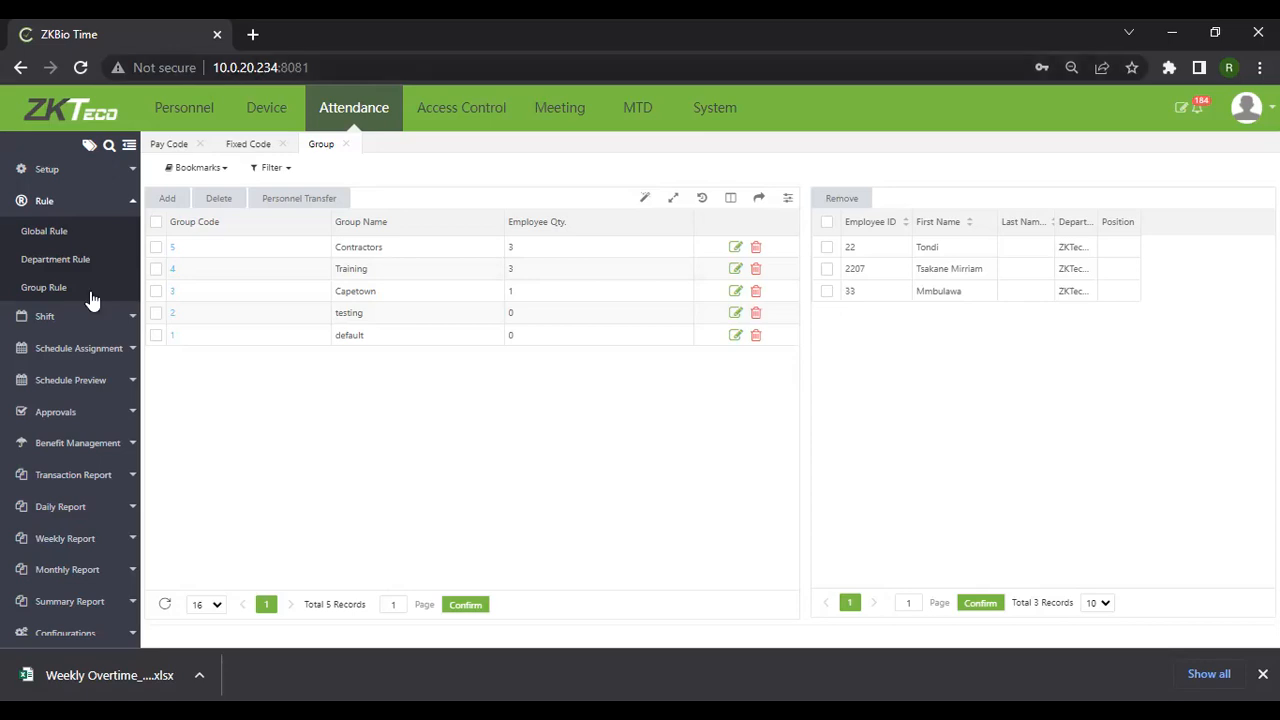
In Global Rule, change the Weekend2 (Sunday) colour from red to pink
click(50, 236)
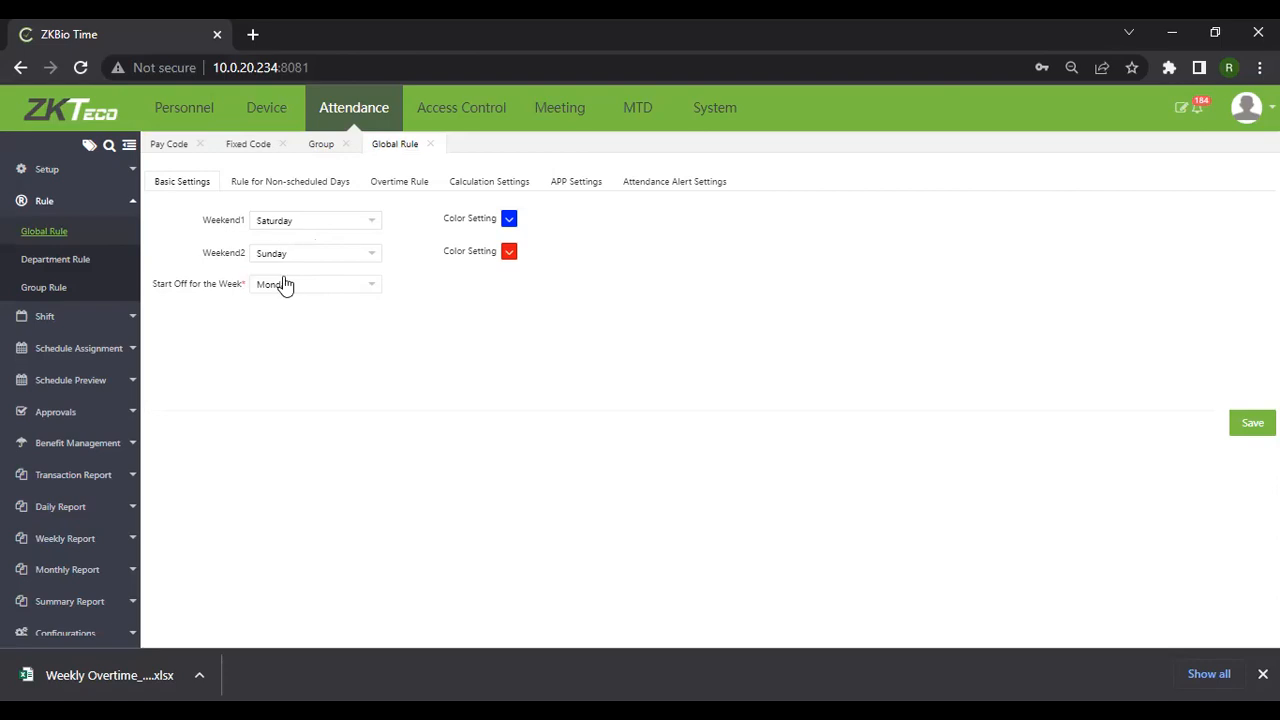
click(509, 255)
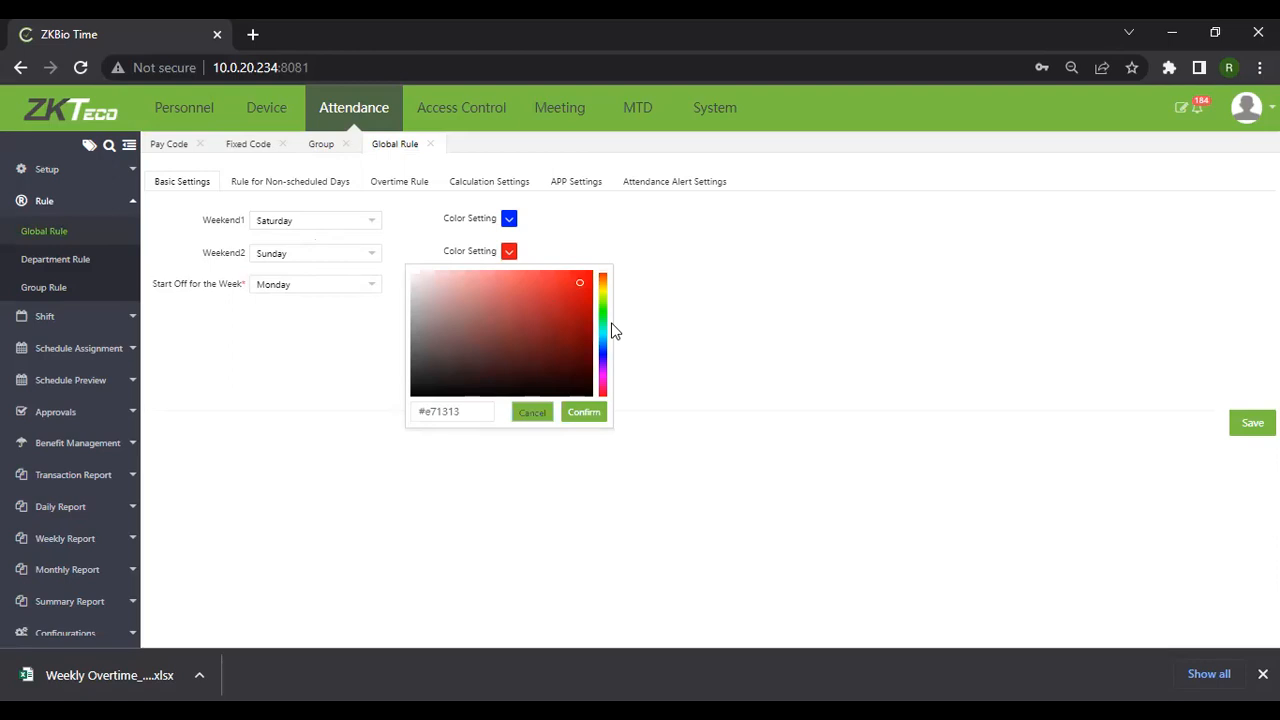
click(602, 389)
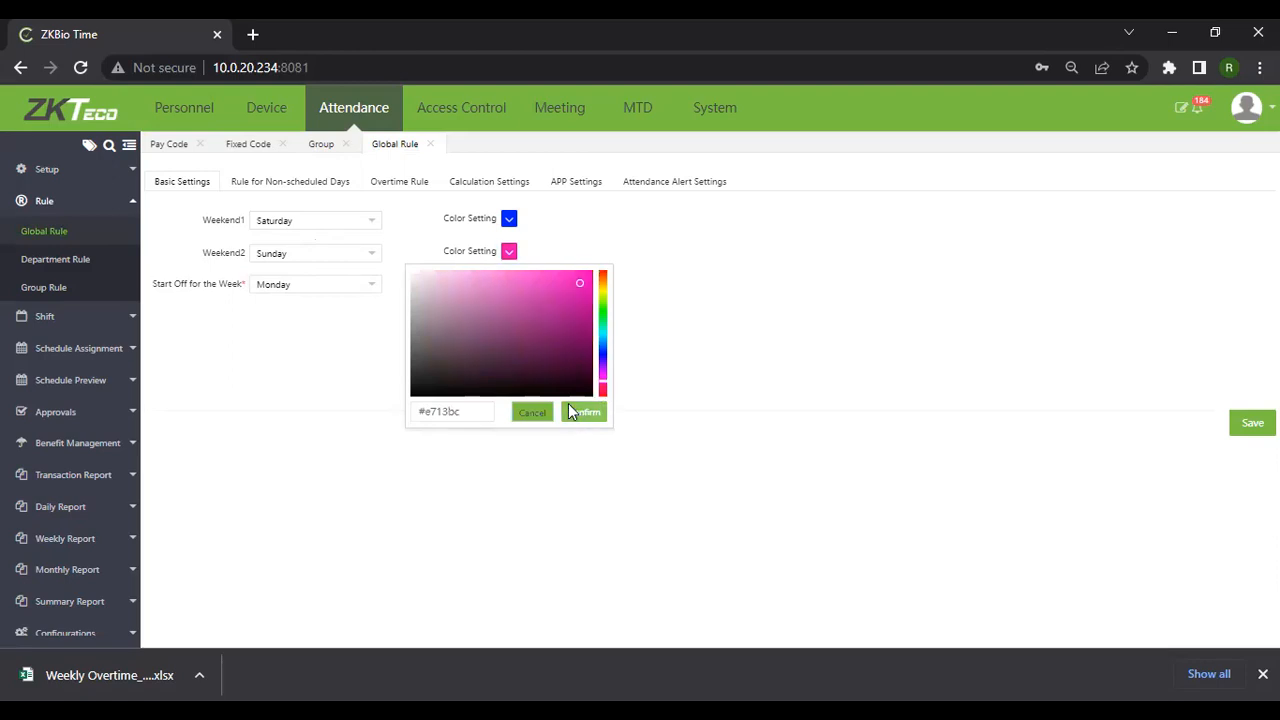
click(745, 390)
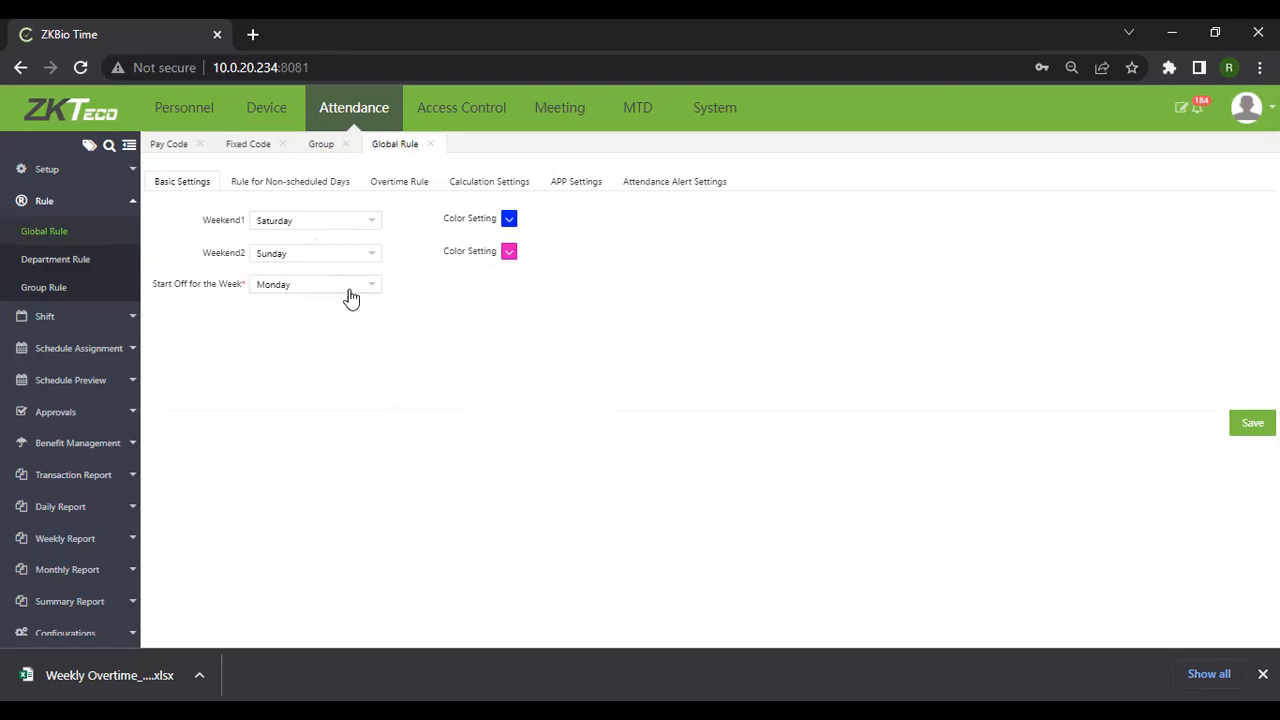
On the Rule for Non-scheduled Days tab, change Max Work Hour to 8
click(270, 187)
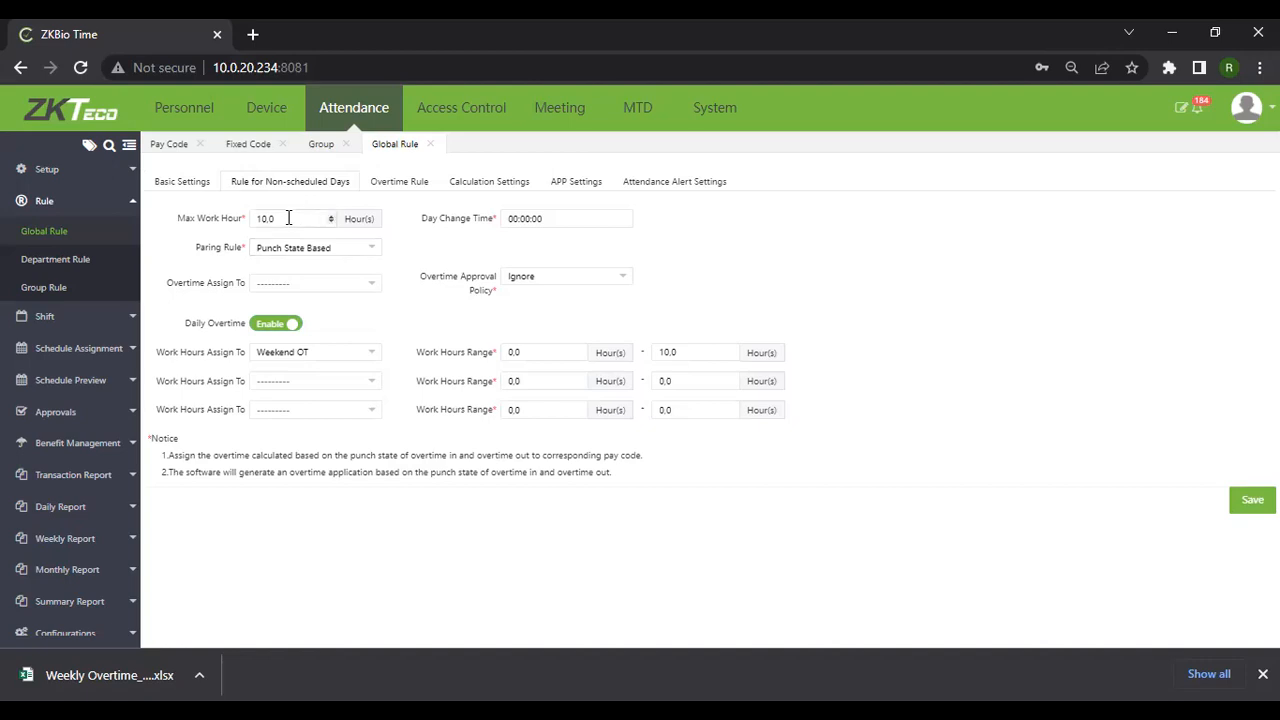
key(BackSpace)
key(BackSpace)
key(BackSpace)
text(6)
key(BackSpace)
text(8)
Confirm that the Paring Rule dropdown for non-scheduled days stays on First And Last
click(371, 246)
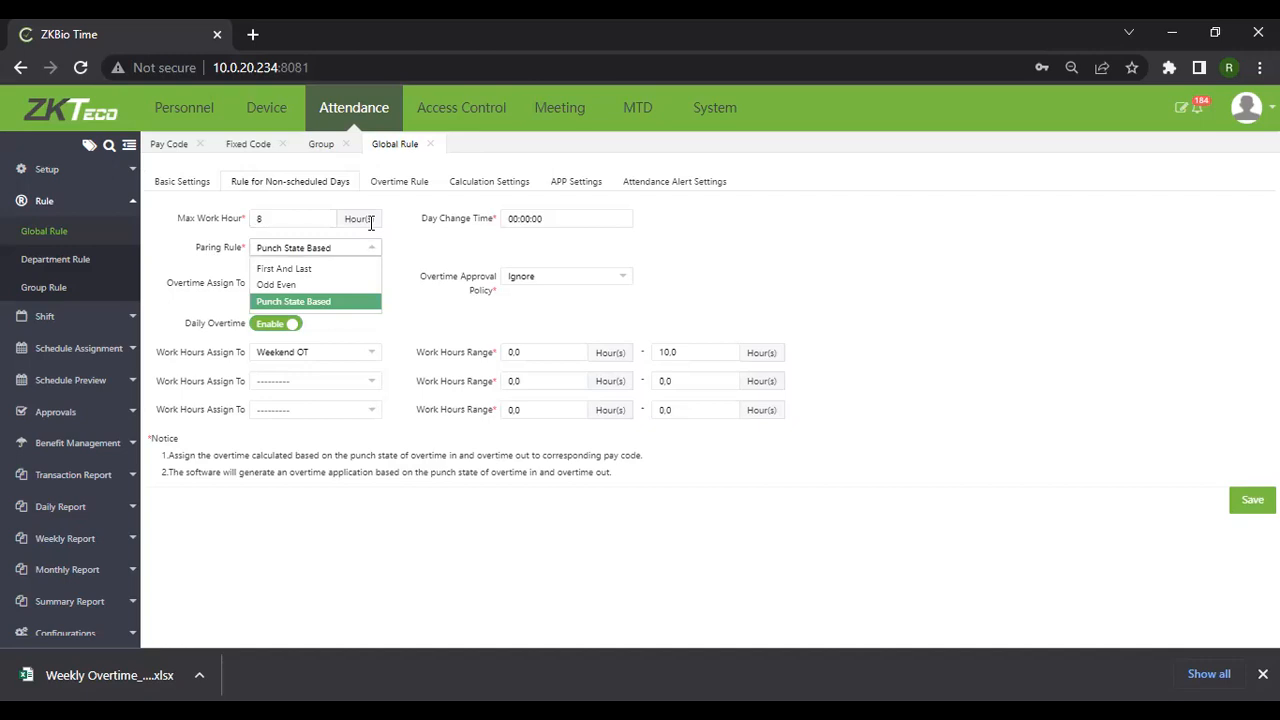
click(283, 269)
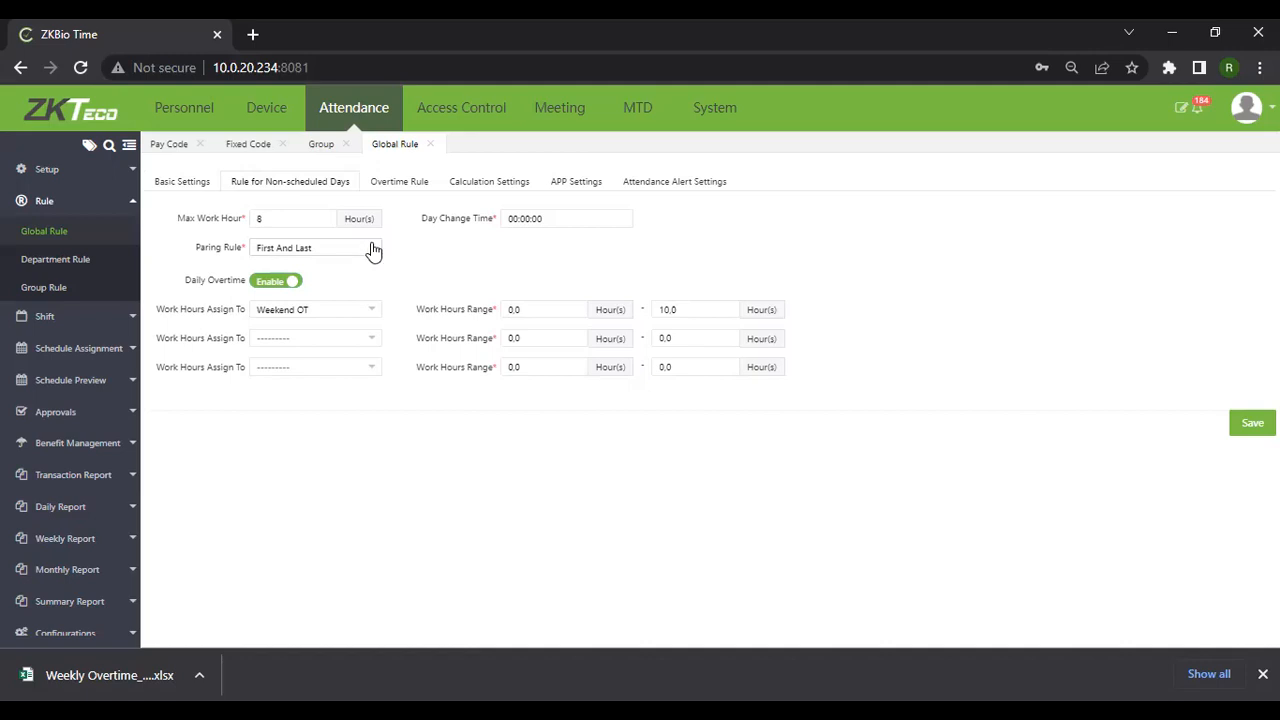
click(373, 250)
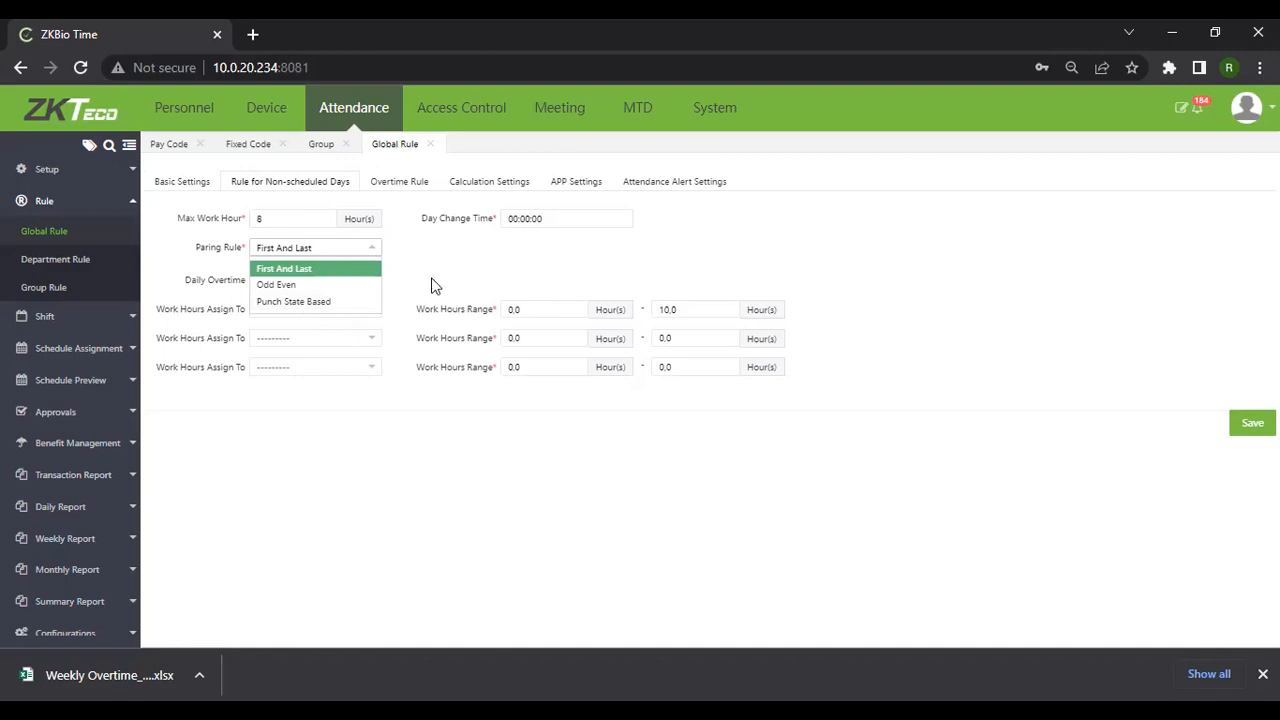
click(312, 268)
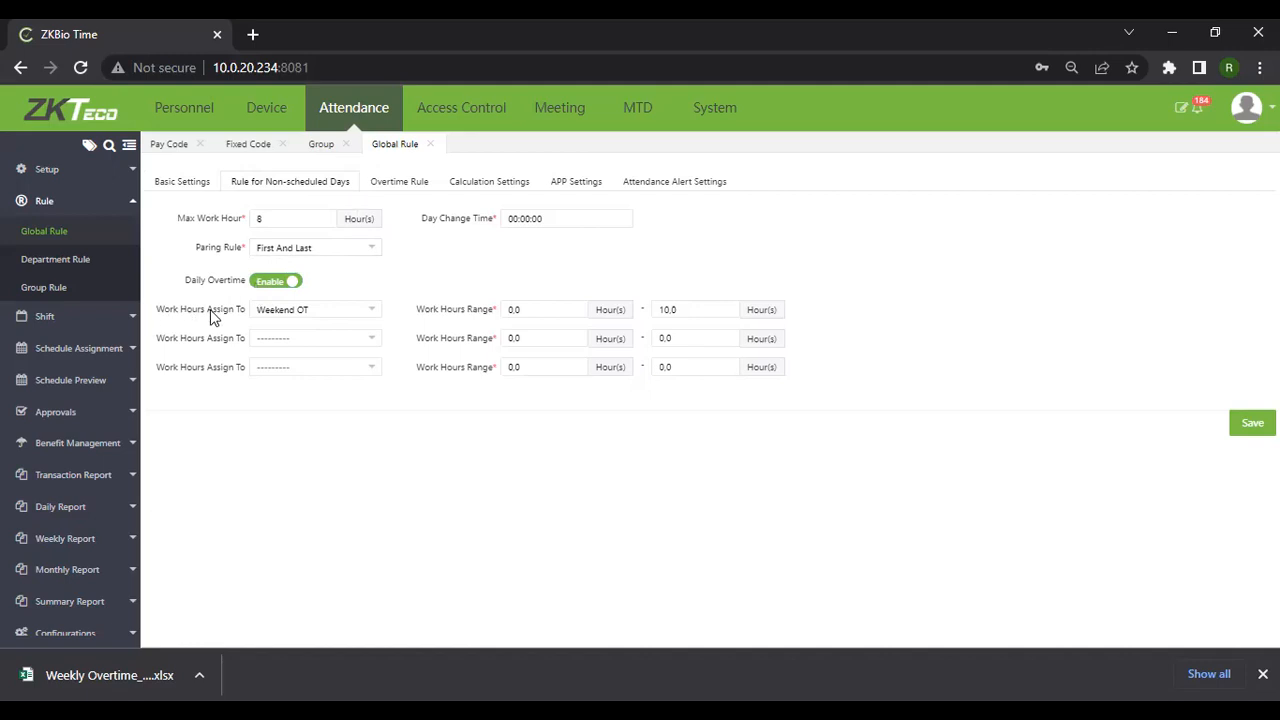
Toggle Daily Overtime off and back on, then assign the first 0–10 hour range to Regular
click(292, 284)
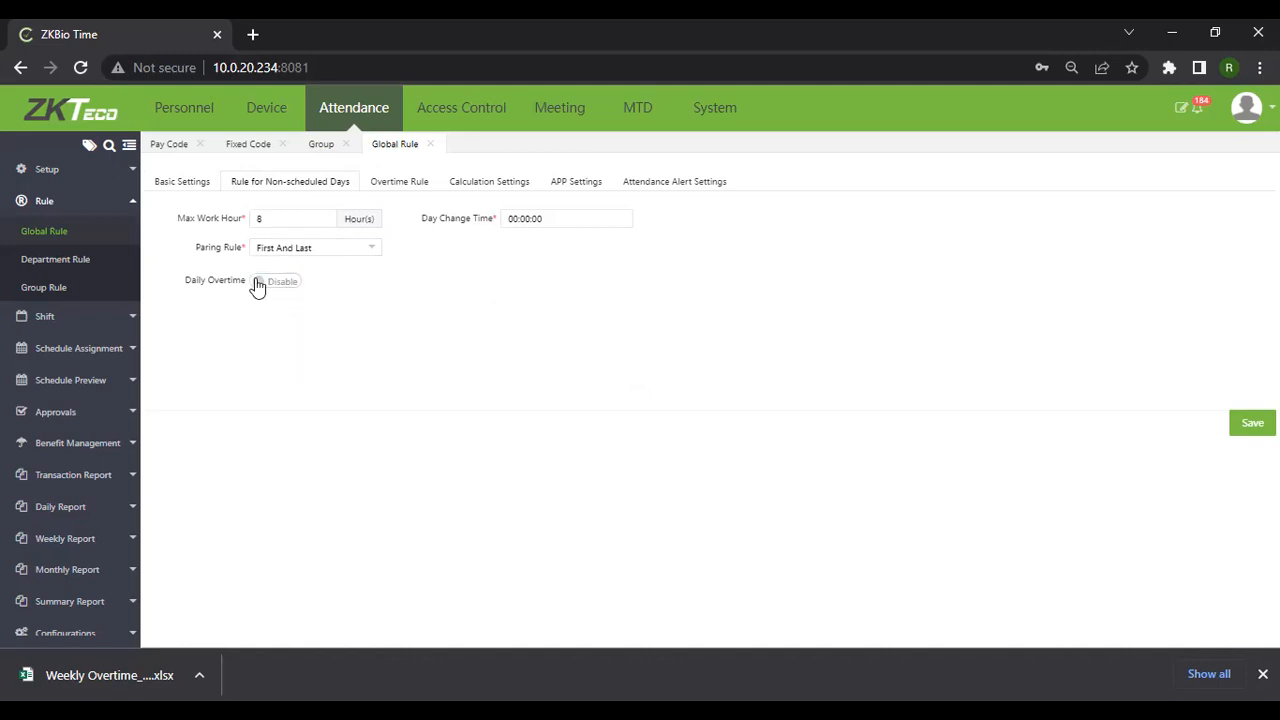
click(258, 284)
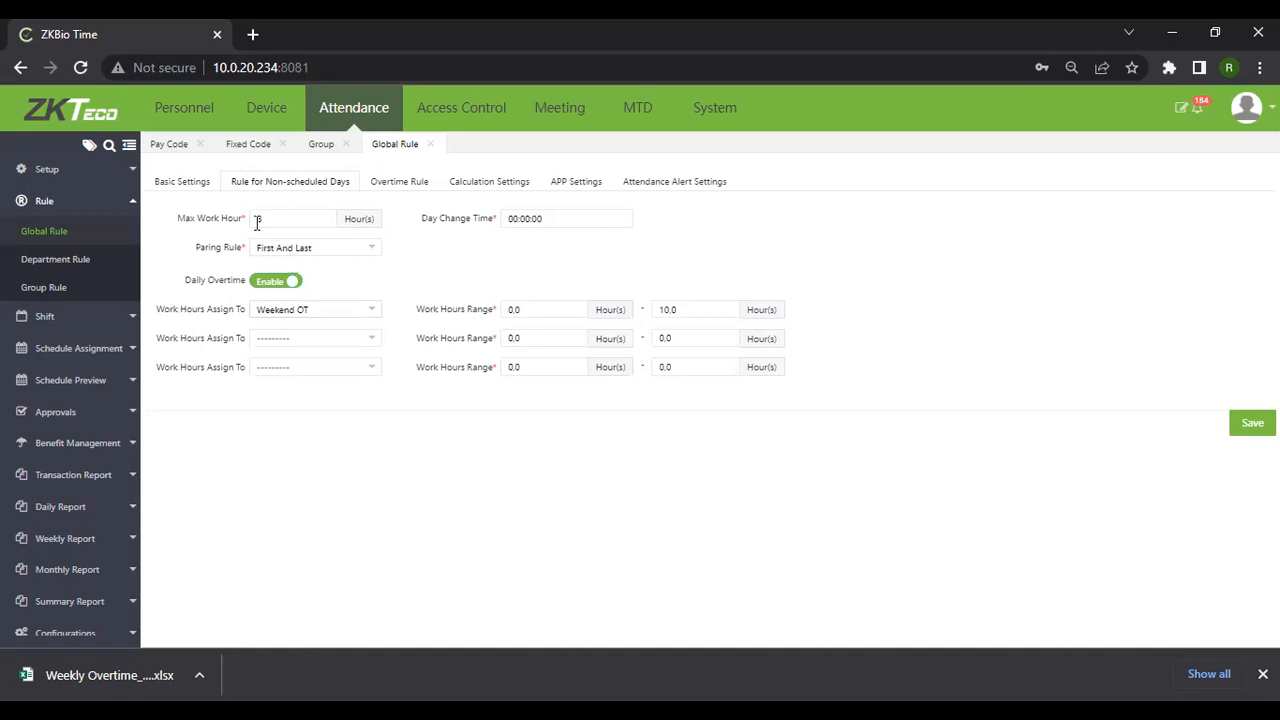
click(372, 316)
click(269, 352)
click(370, 313)
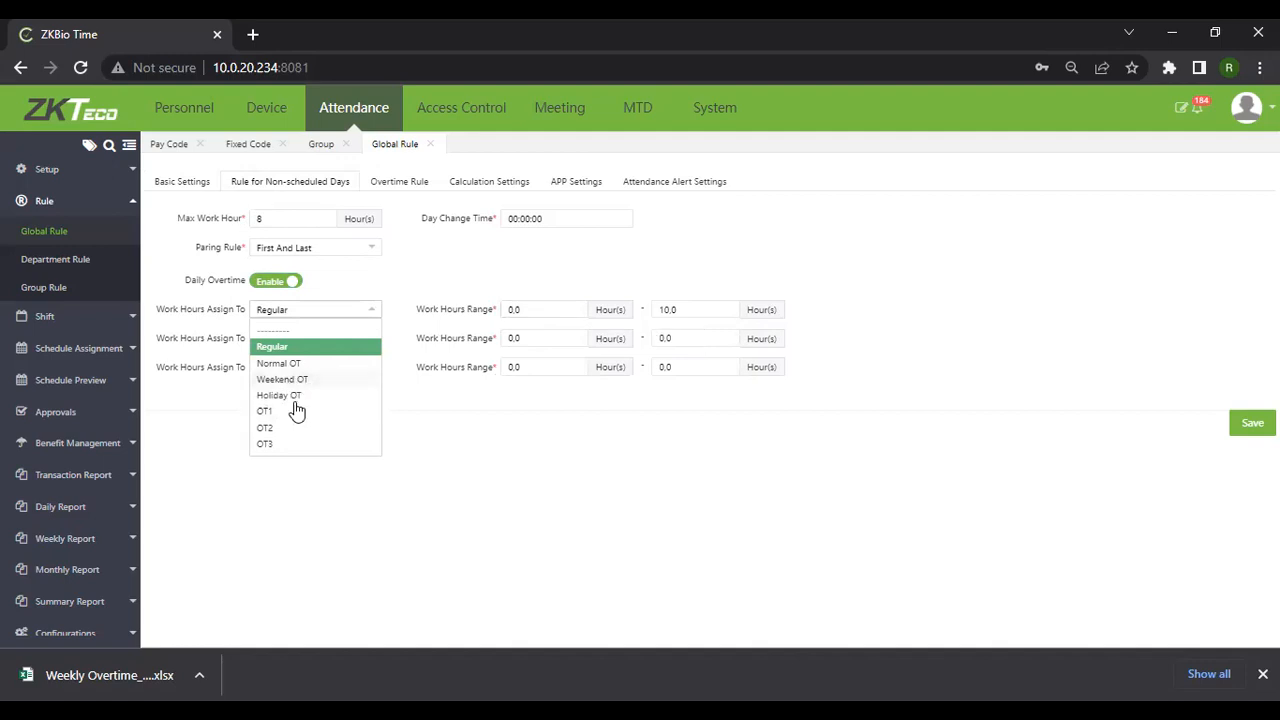
Assign the first work-hours range to Normal OT and lower its upper limit to 8.0 hours
click(298, 365)
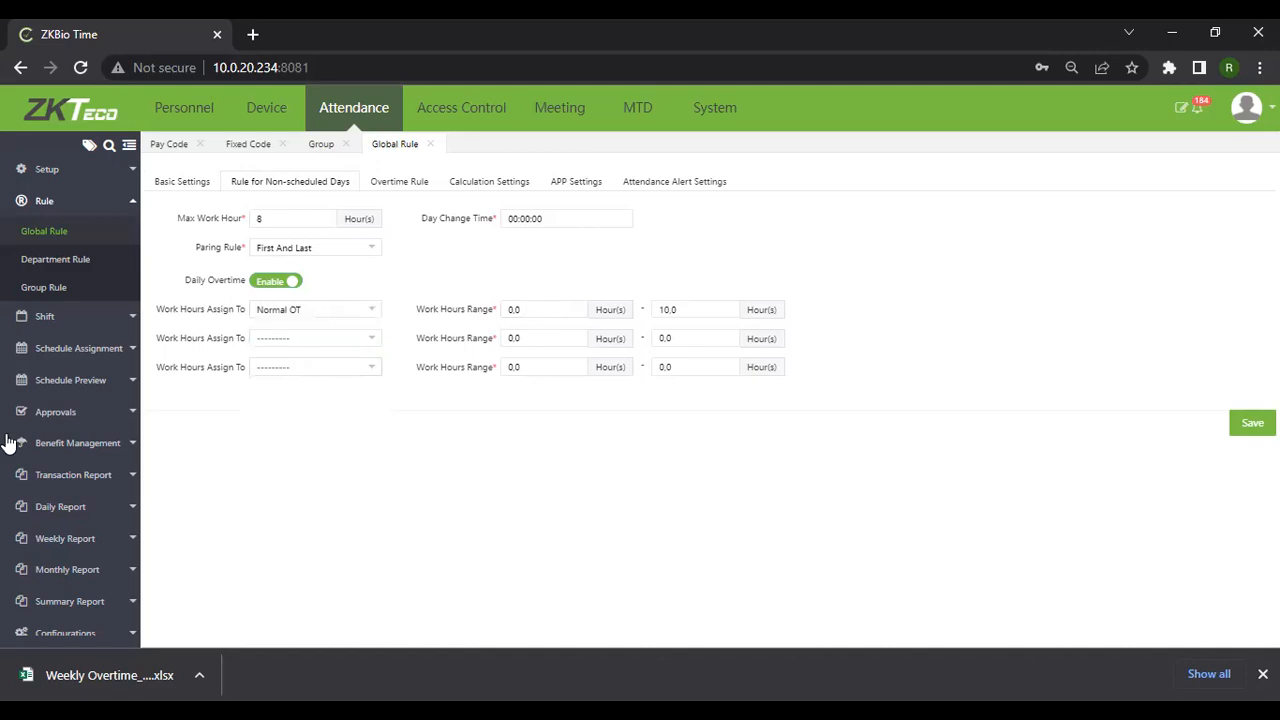
click(669, 310)
key(BackSpace)
text(8)
key(BackSpace)
key(BackSpace)
key(BackSpace)
text(8,)
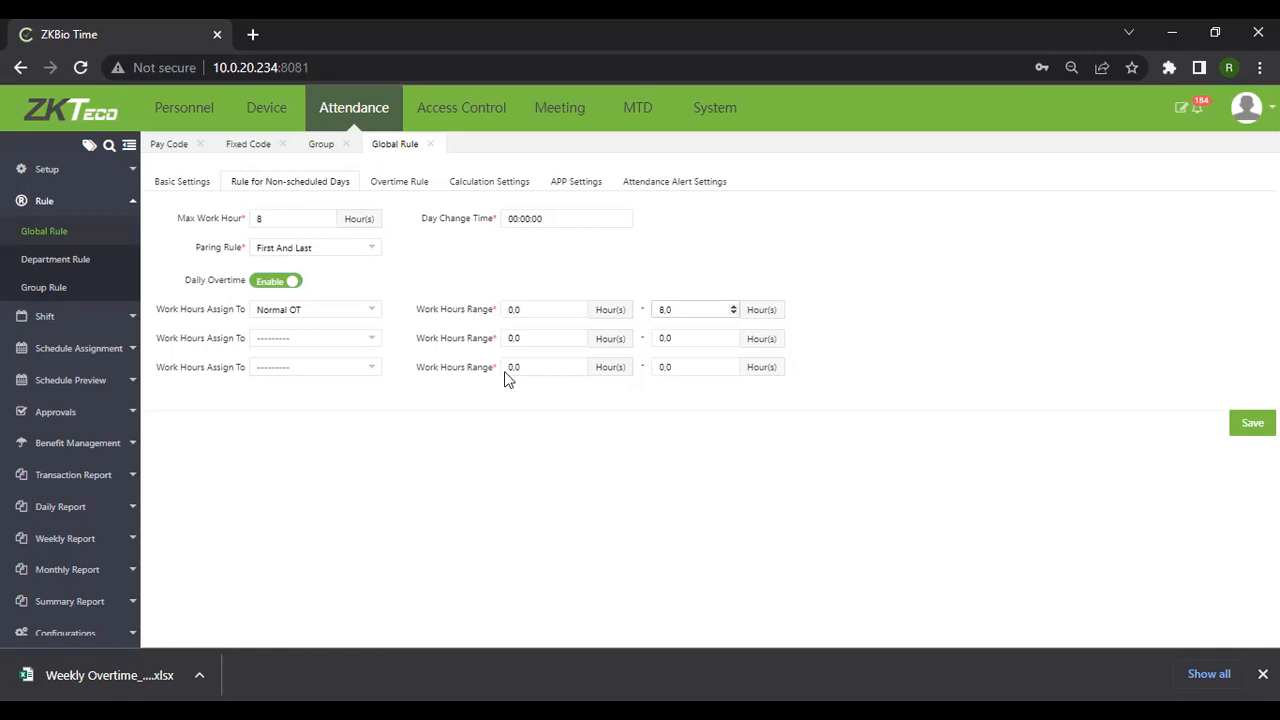
Leave the second range unset and Normal OT on the first range, then go to Overtime Rule
click(374, 342)
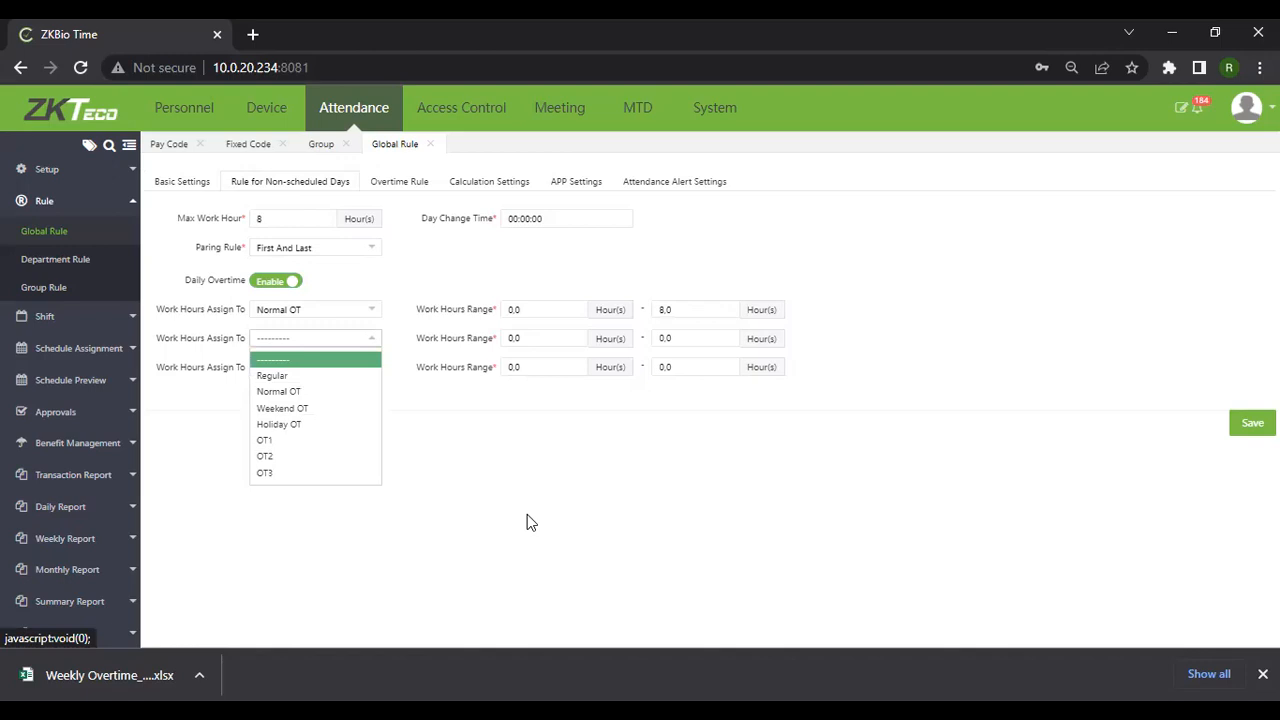
click(264, 340)
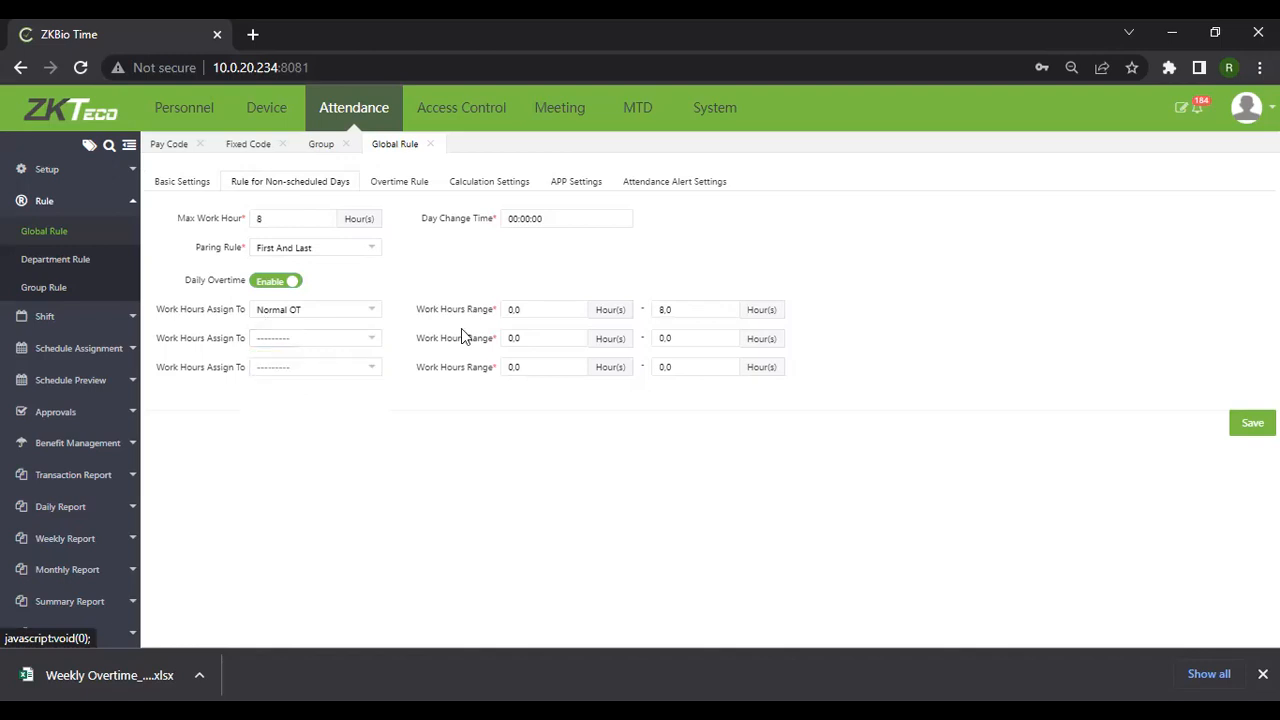
click(370, 311)
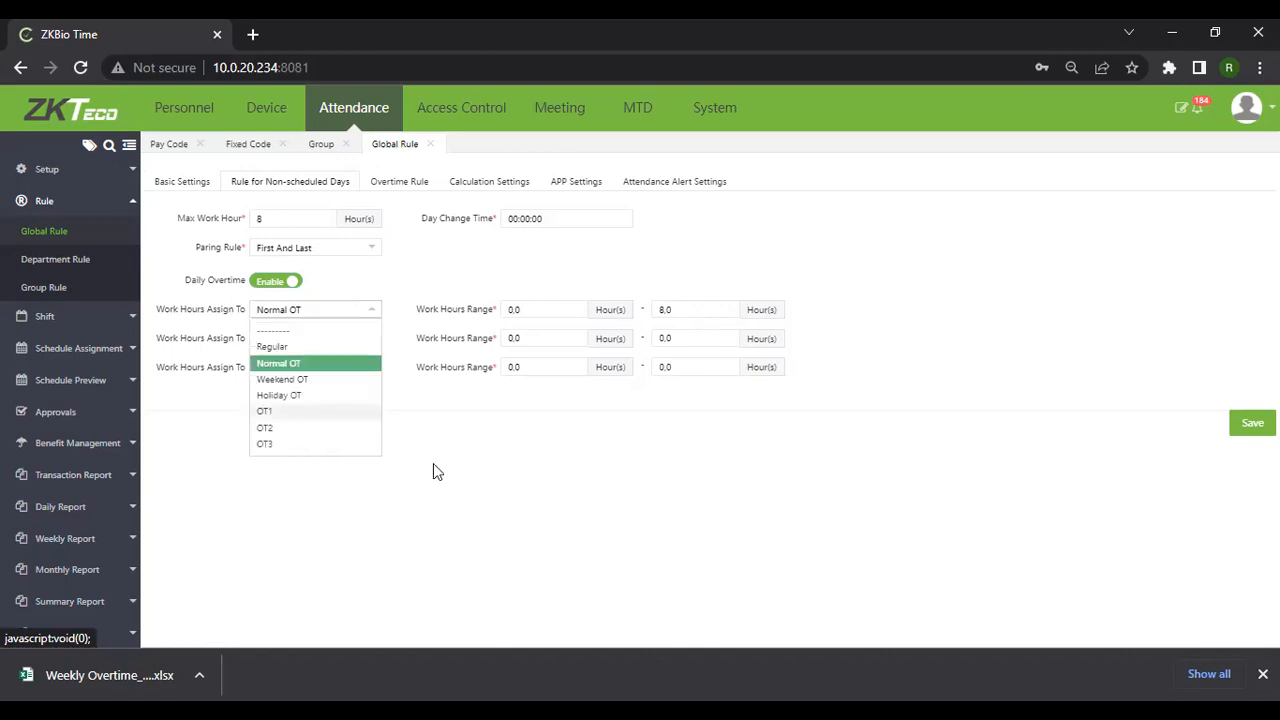
click(568, 457)
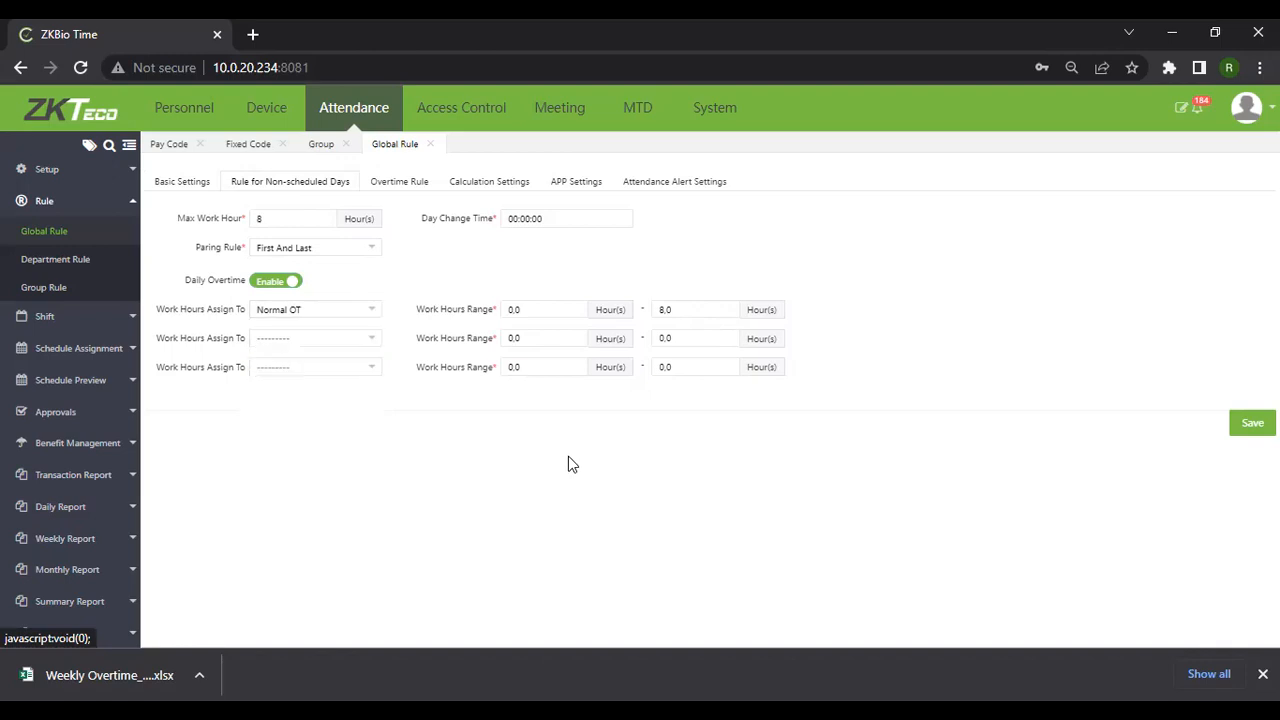
click(380, 190)
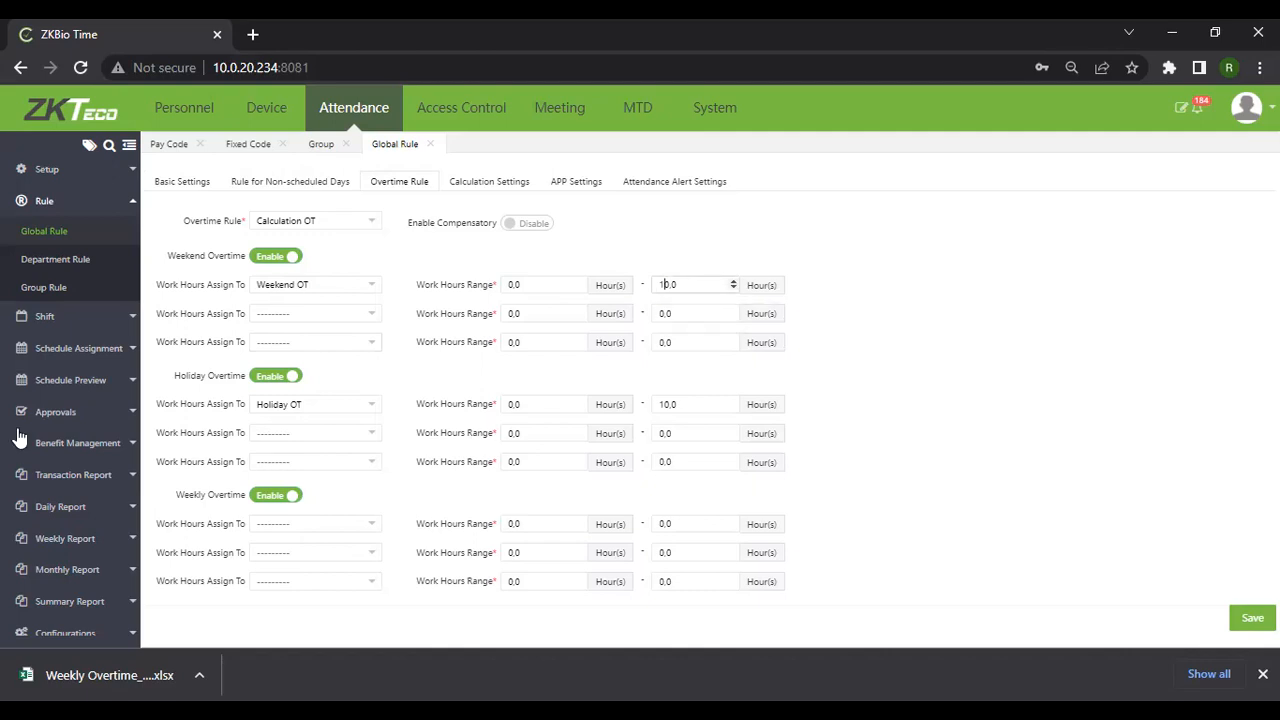
Change the Weekend OT Work Hours Range upper limit from 10.0 to 12.0
key(Delete)
text(2)
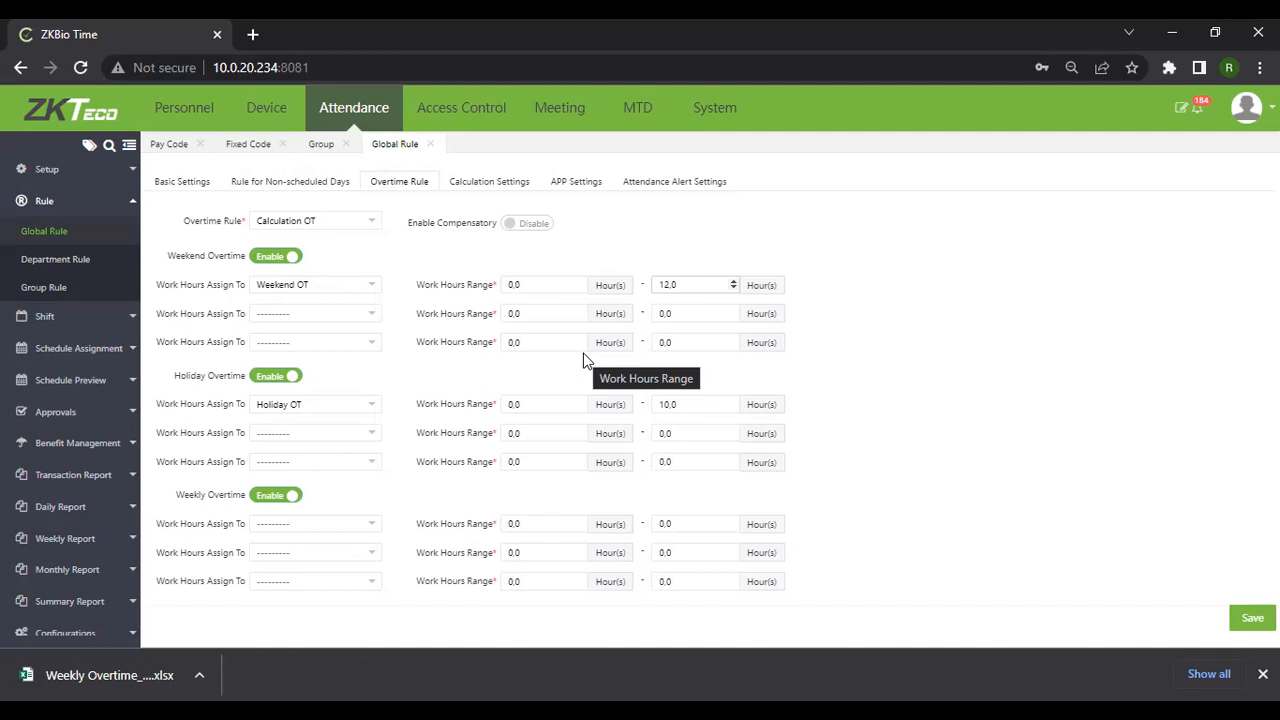
Commit Weekend OT at 12.0 and change the Holiday OT upper limit from 10.0 to 8.0
click(585, 360)
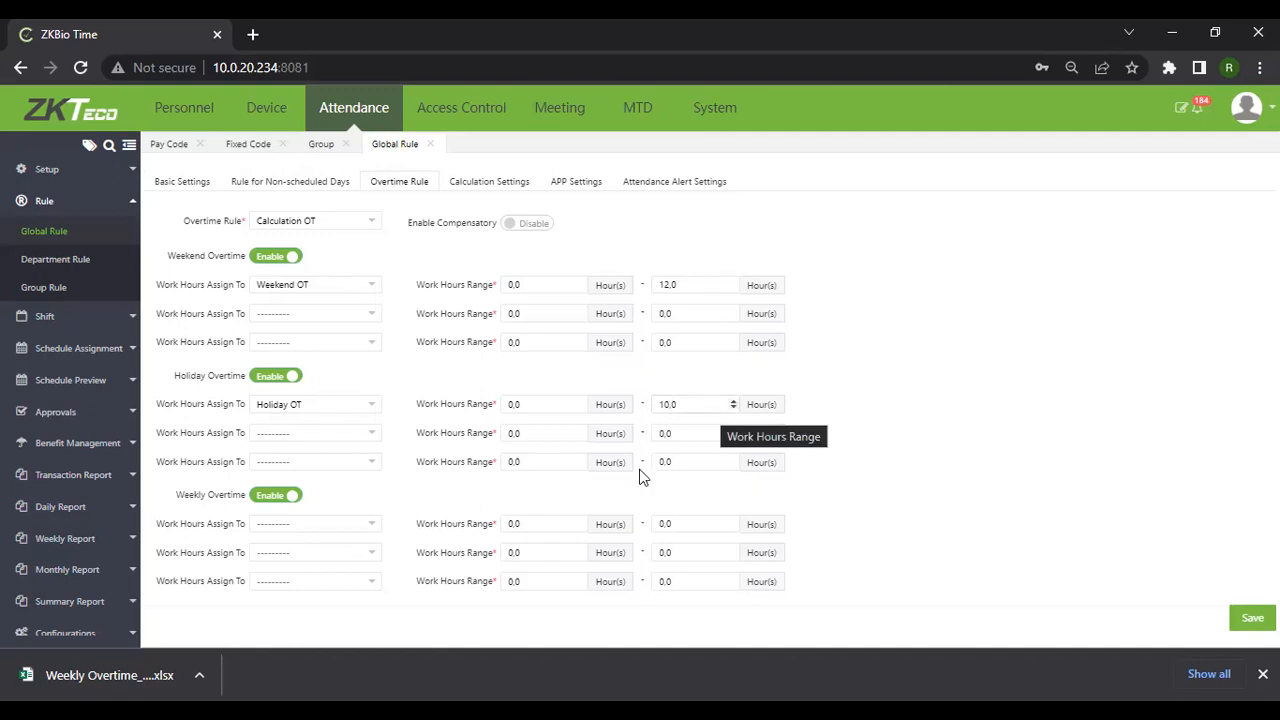
key(BackSpace)
key(BackSpace)
text(8)
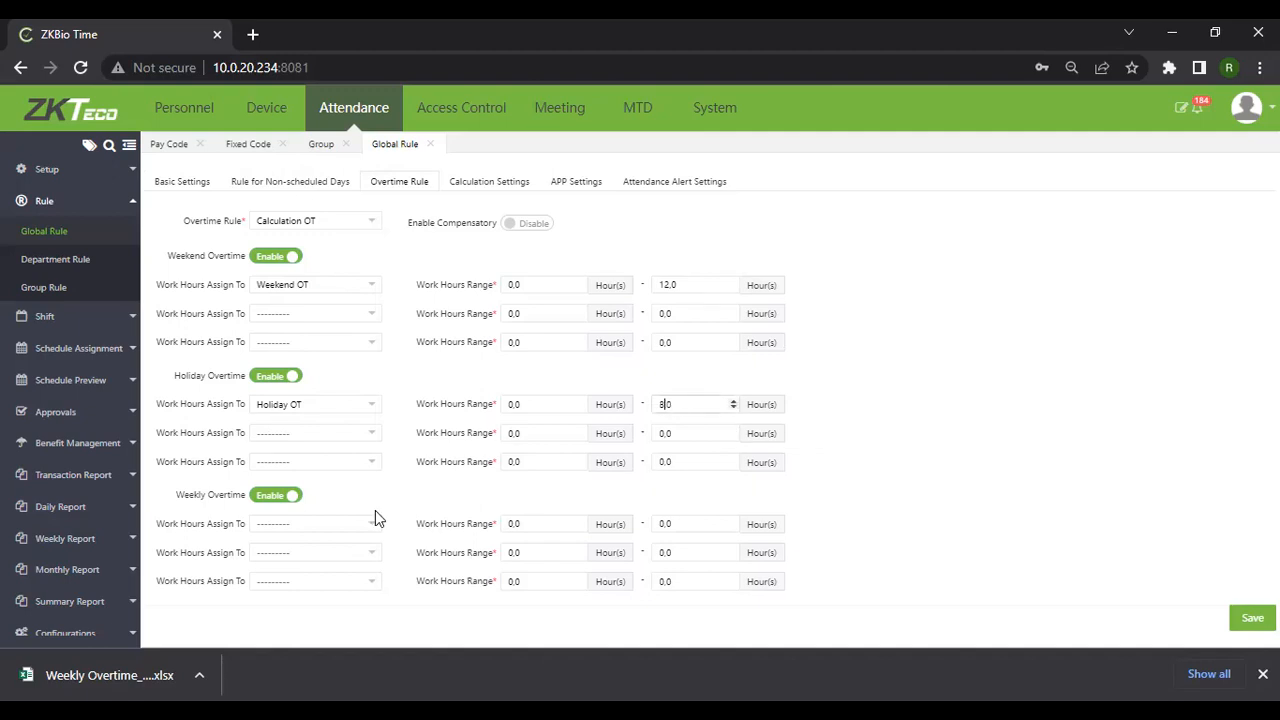
key(BackSpace)
text(8)
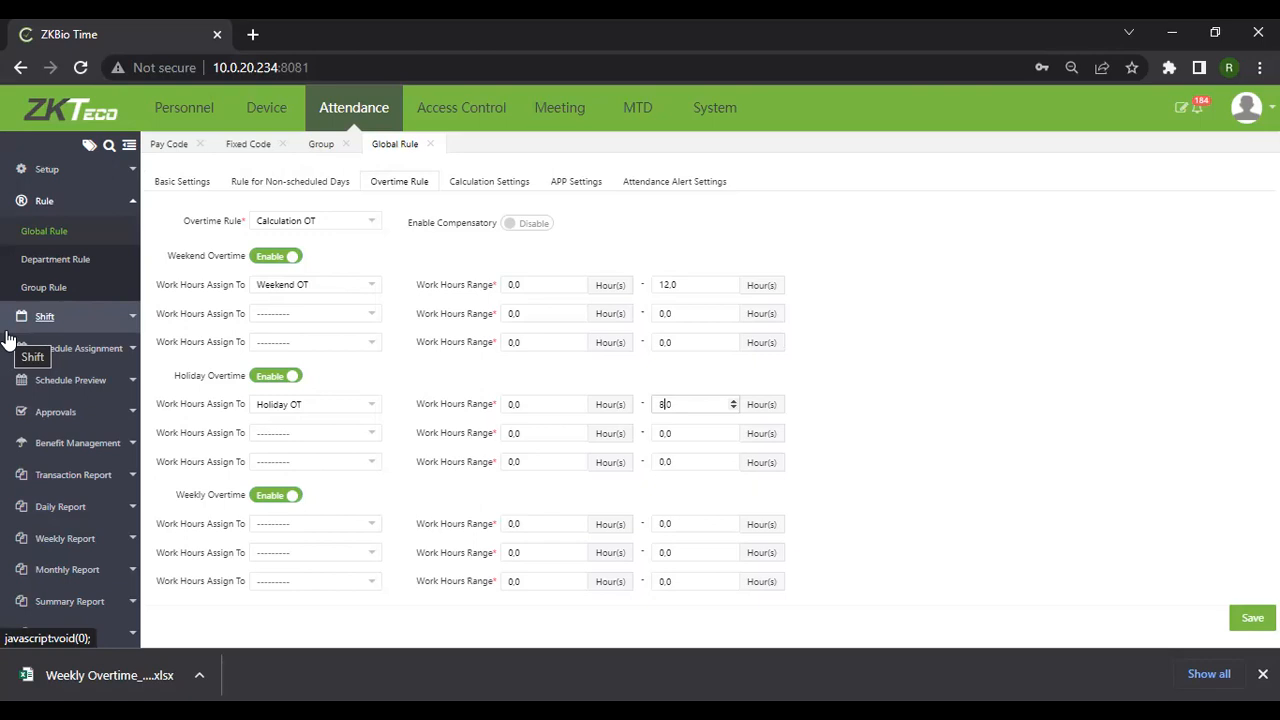
Switch off Weekly Overtime and move to the Calculation Settings tab
click(287, 503)
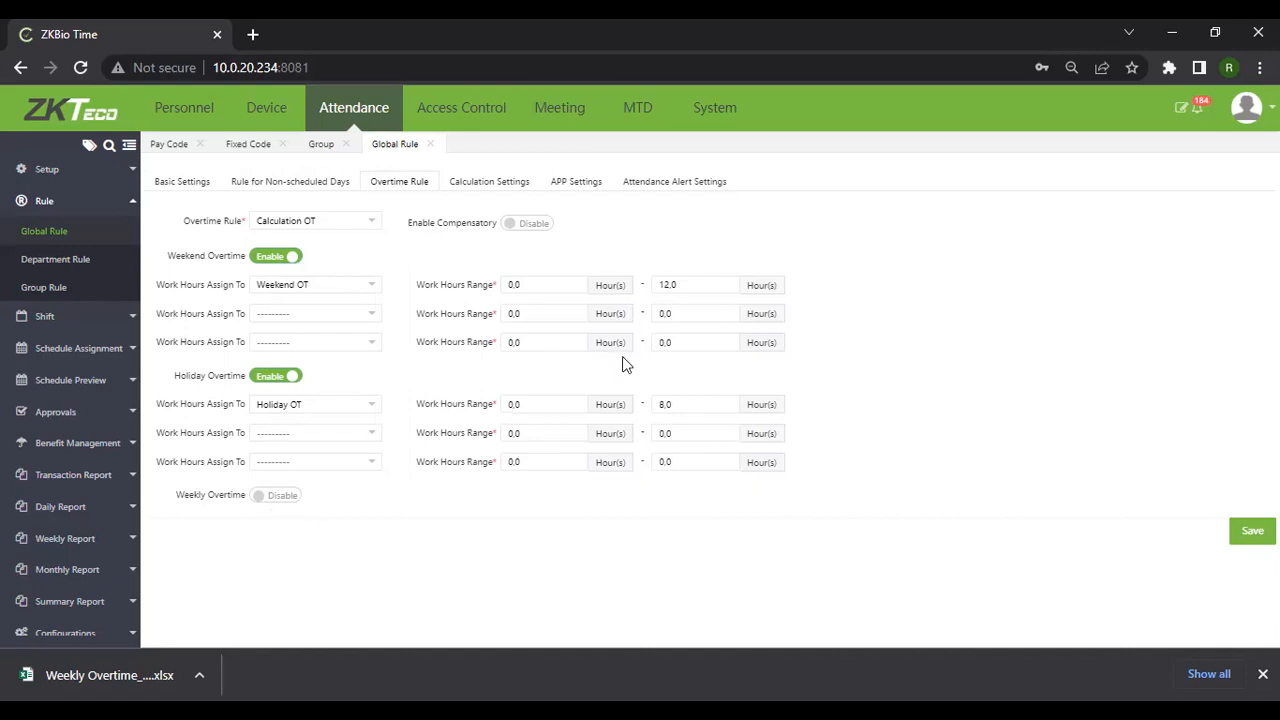
click(478, 190)
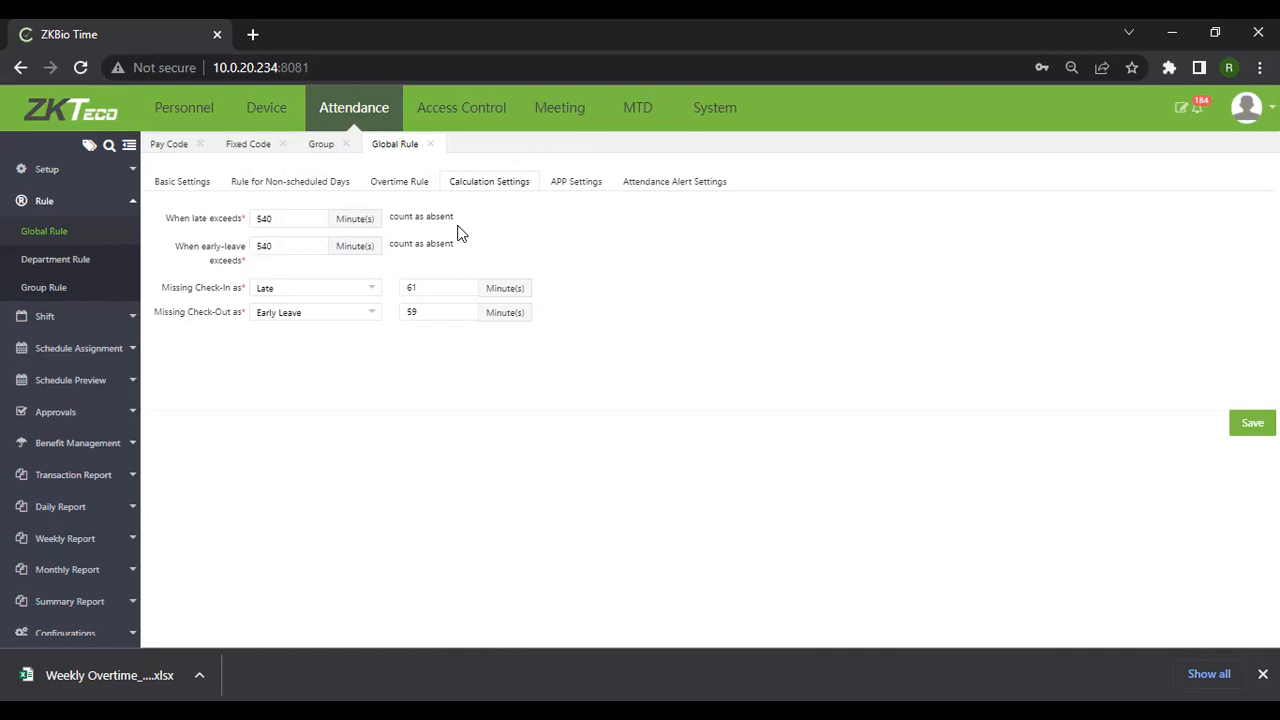
Re-enter 540 minutes as the early-leave absent threshold and open the Missing Check-In choices
click(277, 250)
key(BackSpace)
text(0)
click(372, 292)
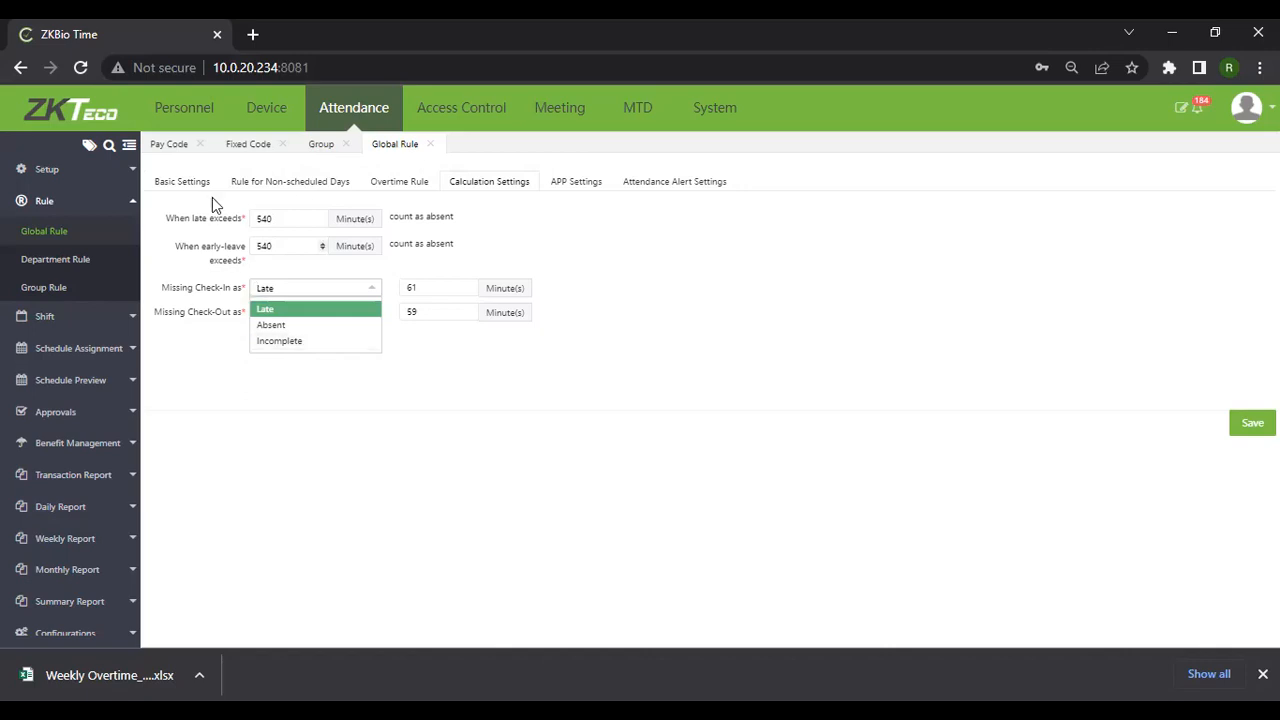
Count a missing check-in as Late after 30 minutes instead of 61
click(311, 315)
key(shift+Tab)
text(6)
key(BackSpace)
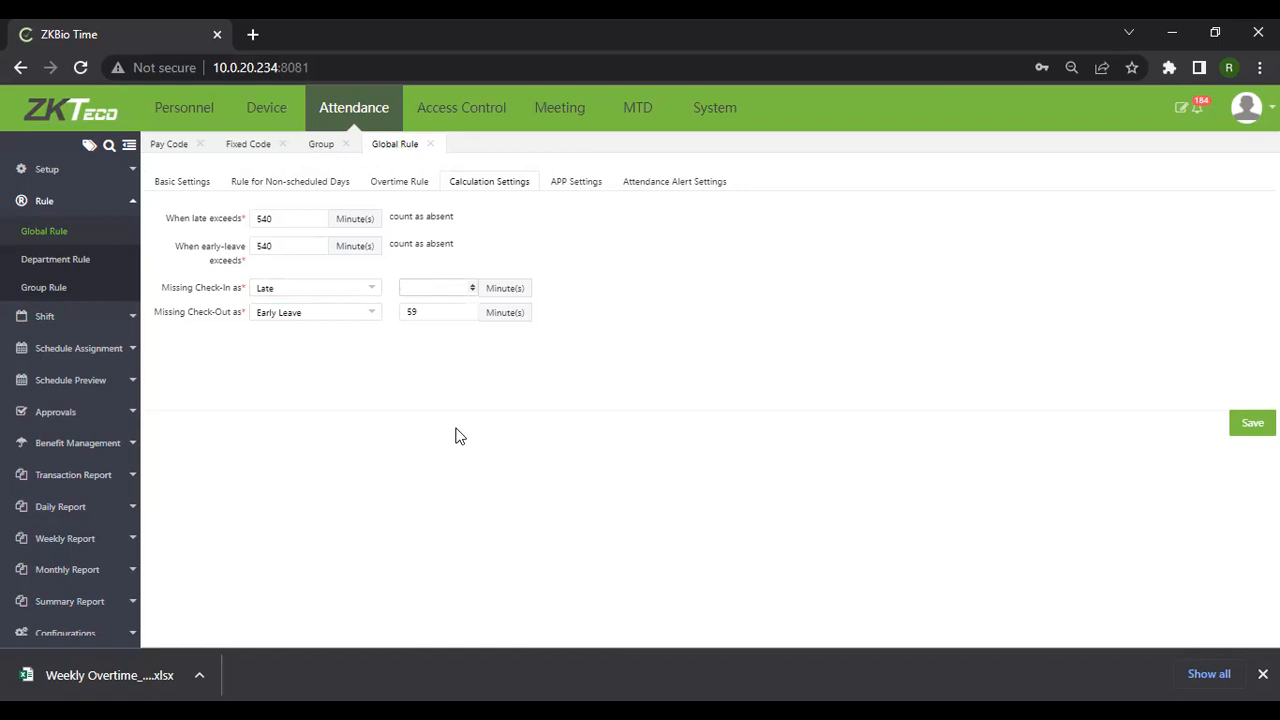
text(30)
Count a missing check-out as Early Leave after 30 minutes instead of 59
click(372, 318)
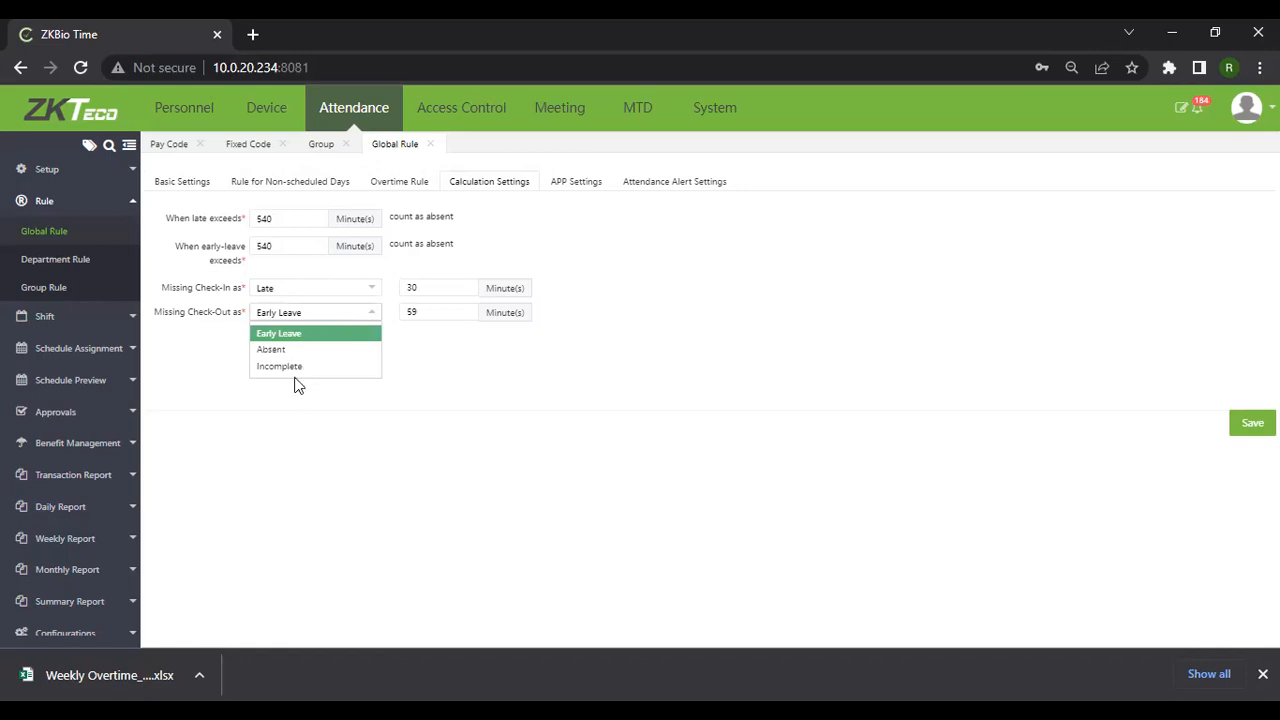
click(279, 334)
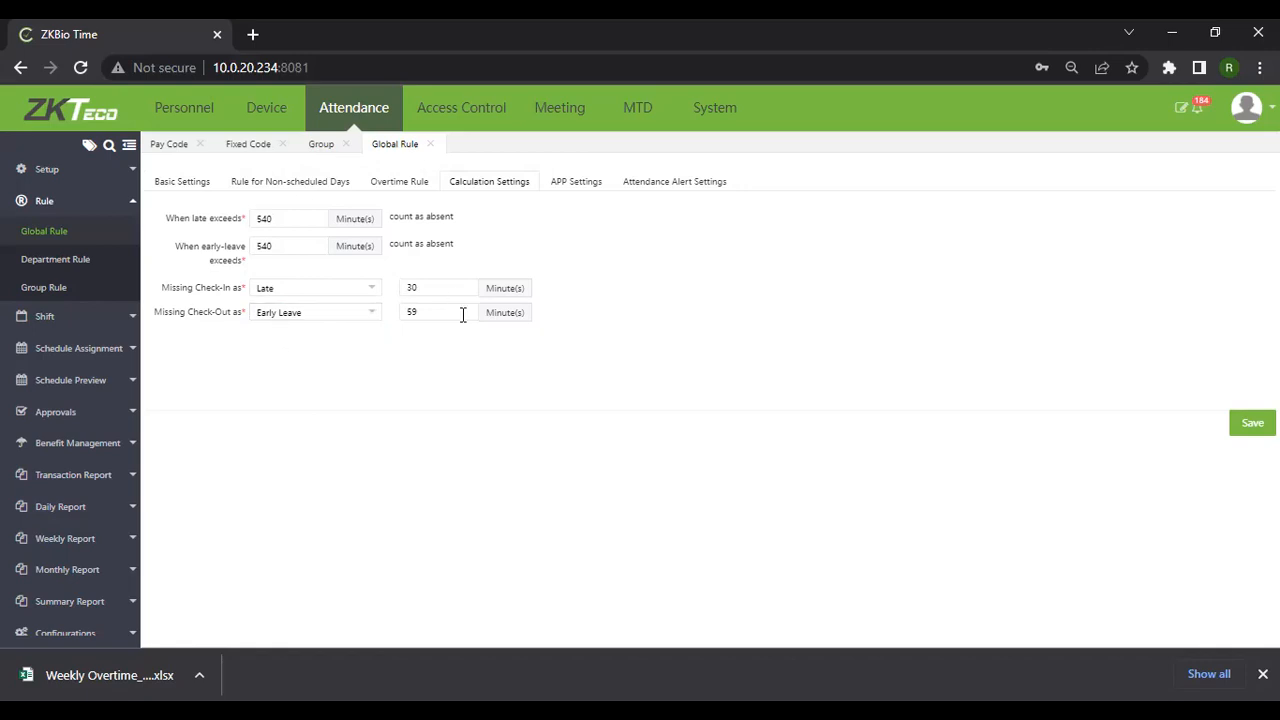
click(429, 306)
key(BackSpace)
key(BackSpace)
text(30)
Toggle the app's Capture, Work Code and Punch State options, leaving all three at No
click(580, 188)
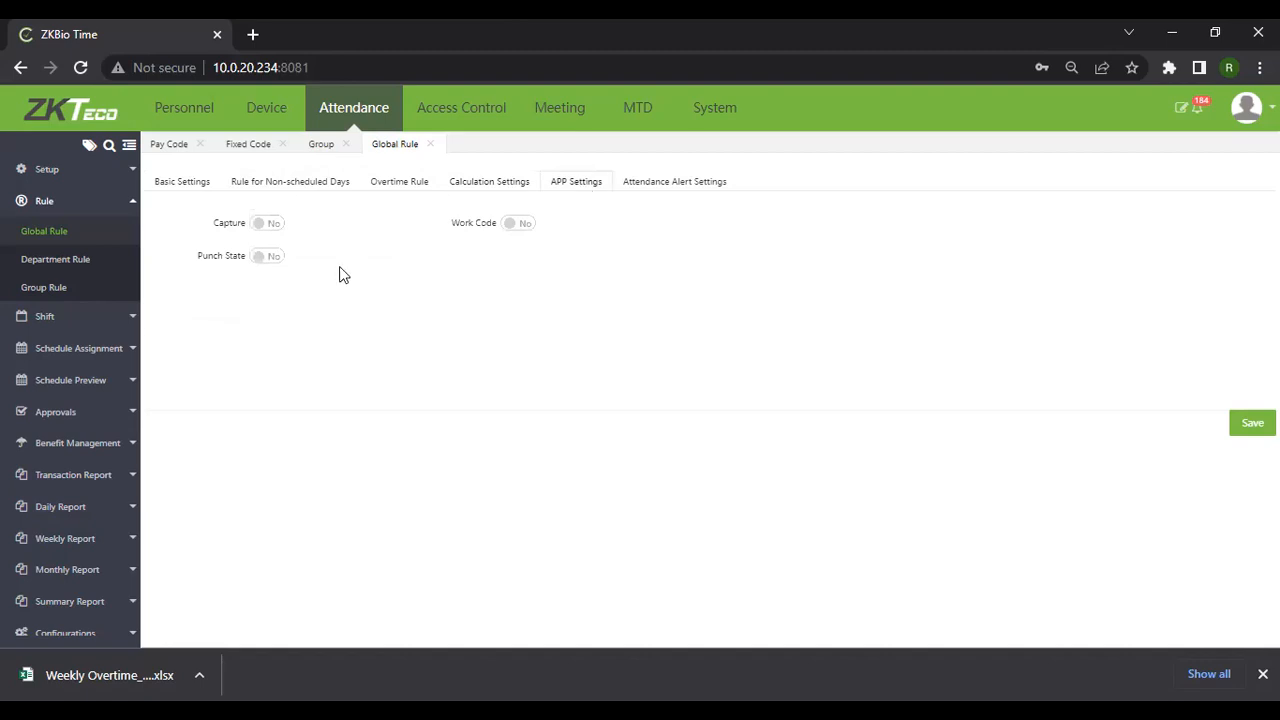
click(516, 237)
click(263, 236)
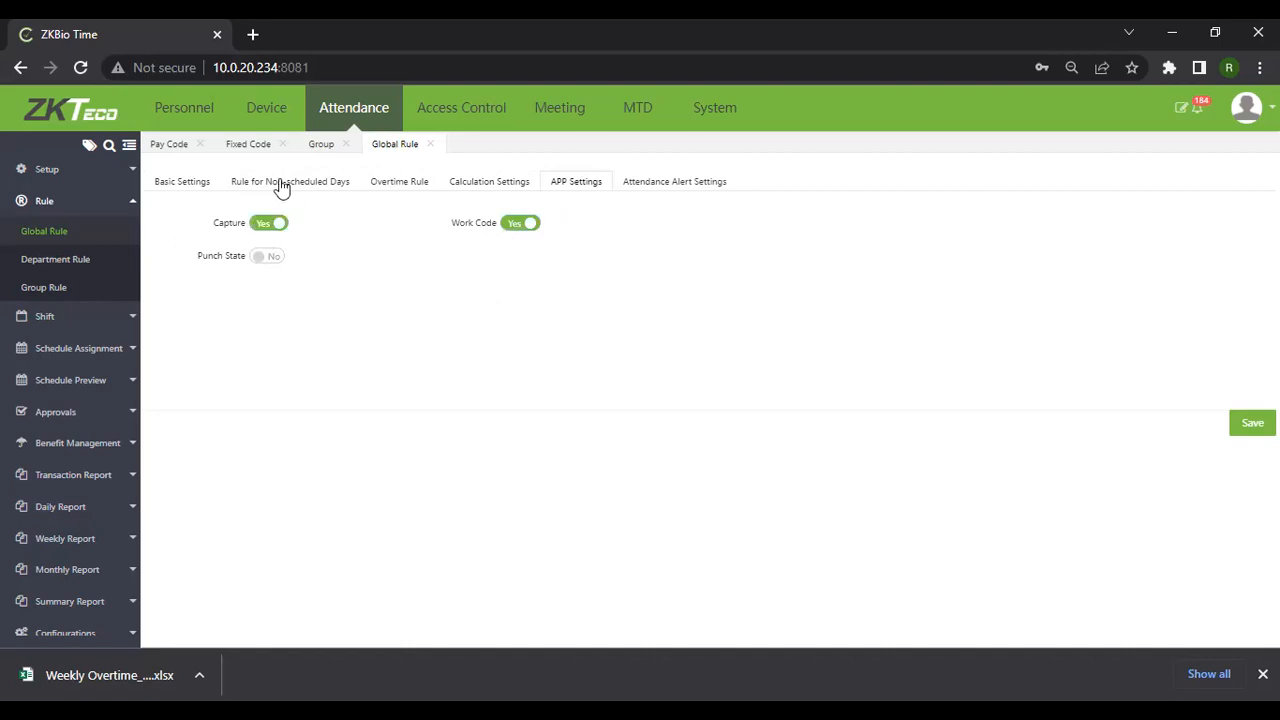
click(263, 262)
click(530, 226)
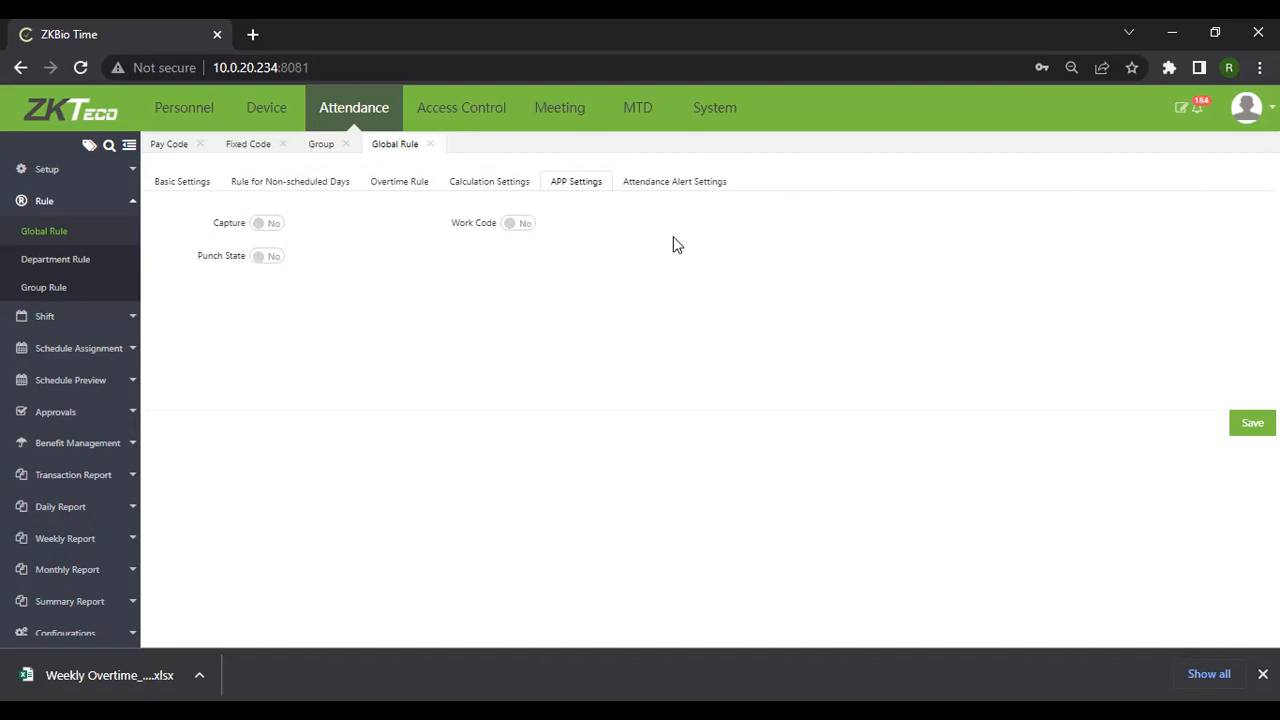
click(679, 185)
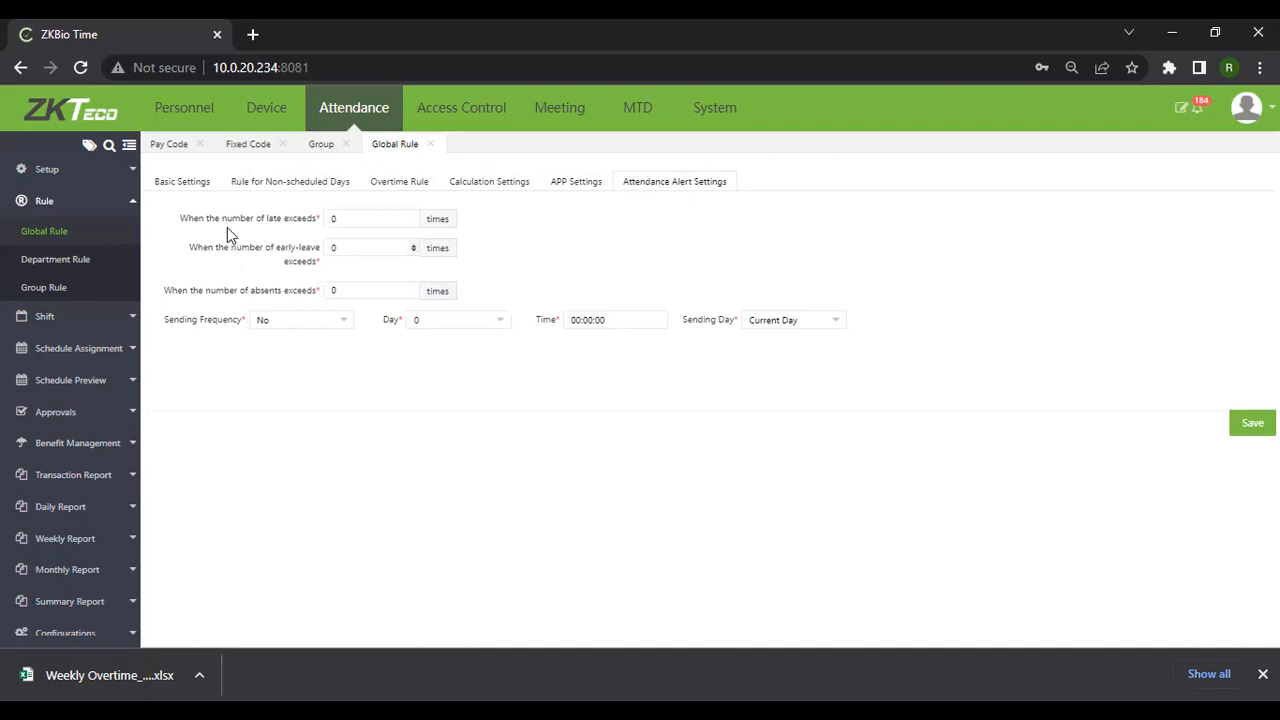
Set the alert thresholds to 7 late arrivals, 7 early leaves and 3 absences
click(281, 221)
click(341, 219)
key(BackSpace)
text(7)
click(344, 254)
key(BackSpace)
text(7)
click(353, 291)
key(BackSpace)
text(3)
Change the alert Sending Frequency to Weekly
click(329, 333)
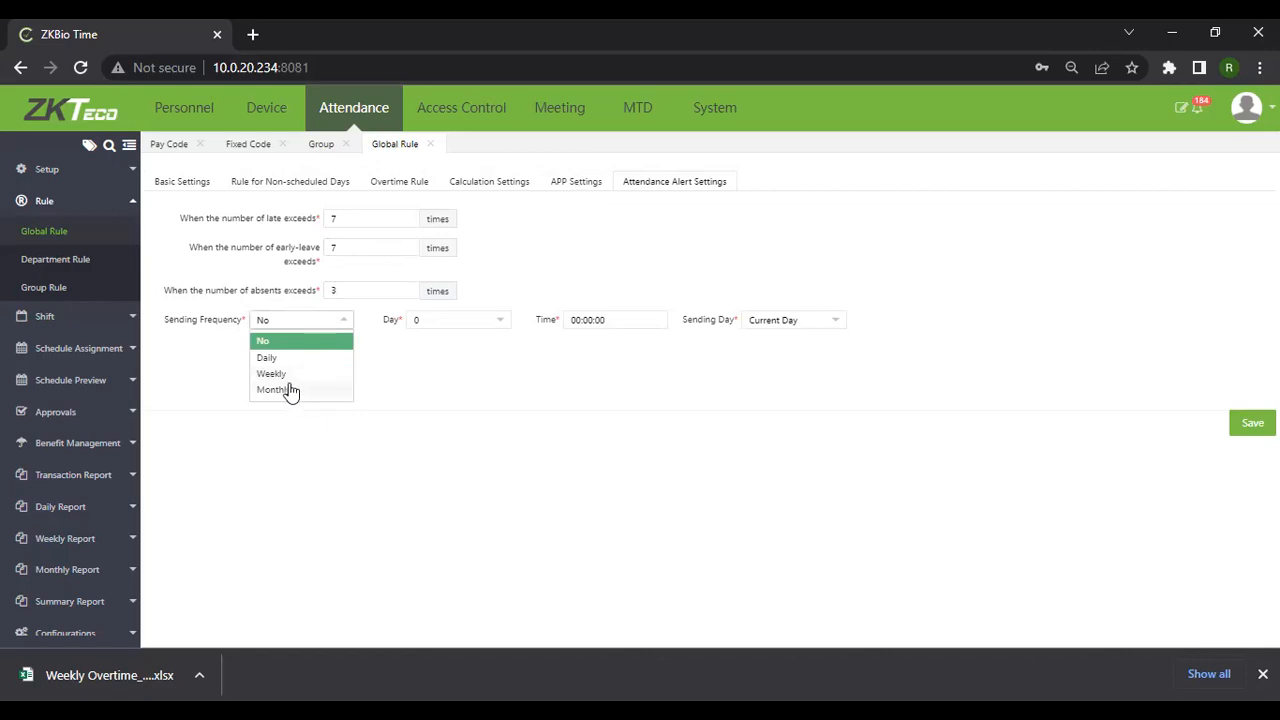
click(302, 358)
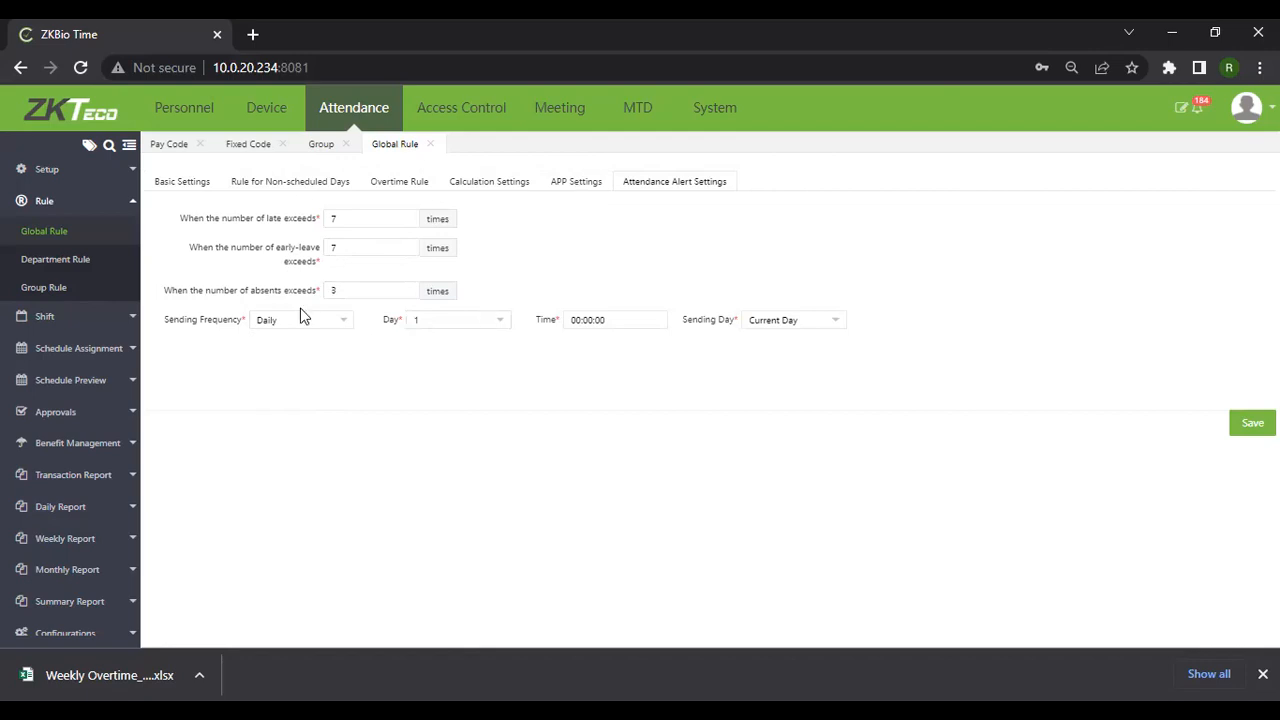
click(340, 324)
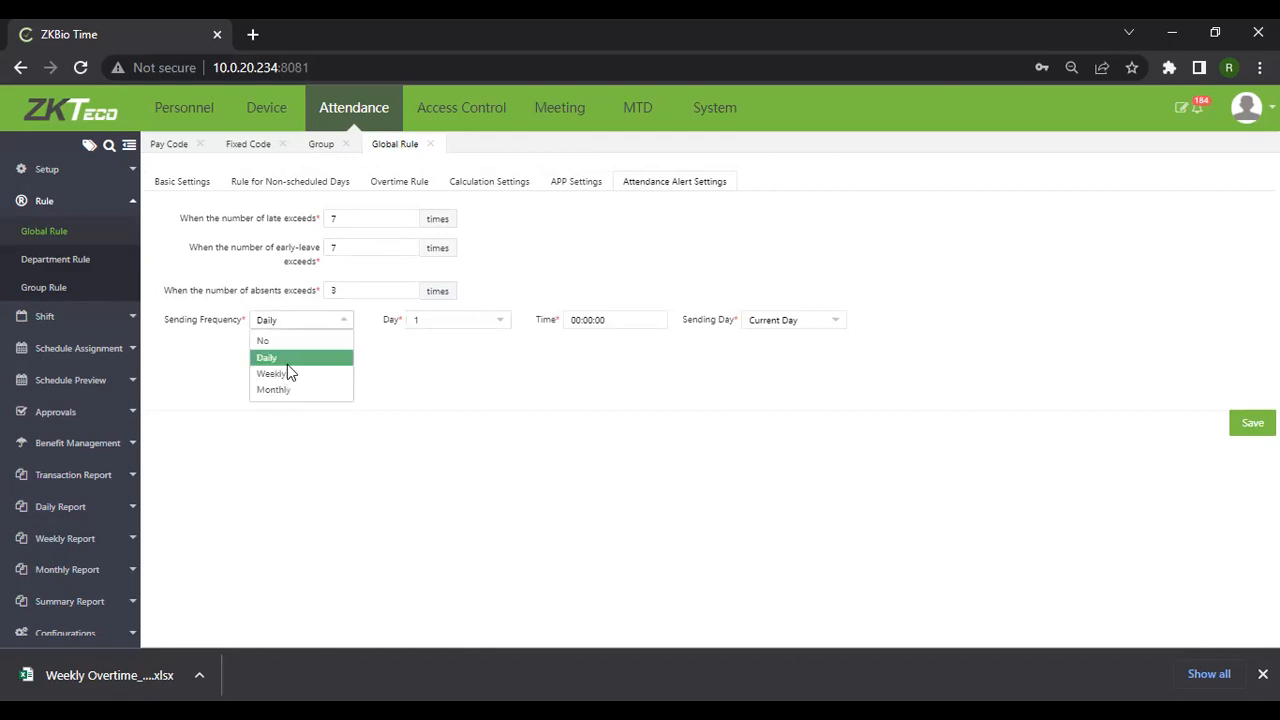
click(326, 352)
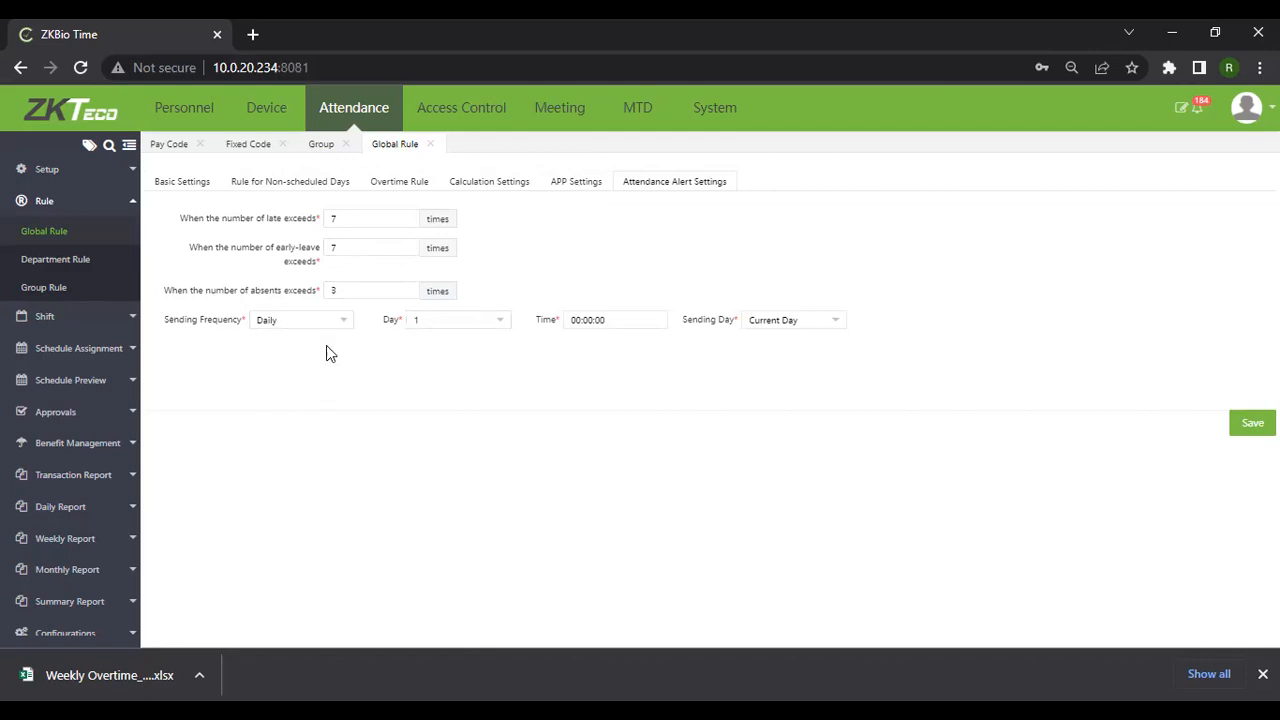
click(293, 391)
click(338, 330)
click(265, 372)
Keep Tuesday at 00:00:00 as the send day, save, and open Department Rule
click(504, 328)
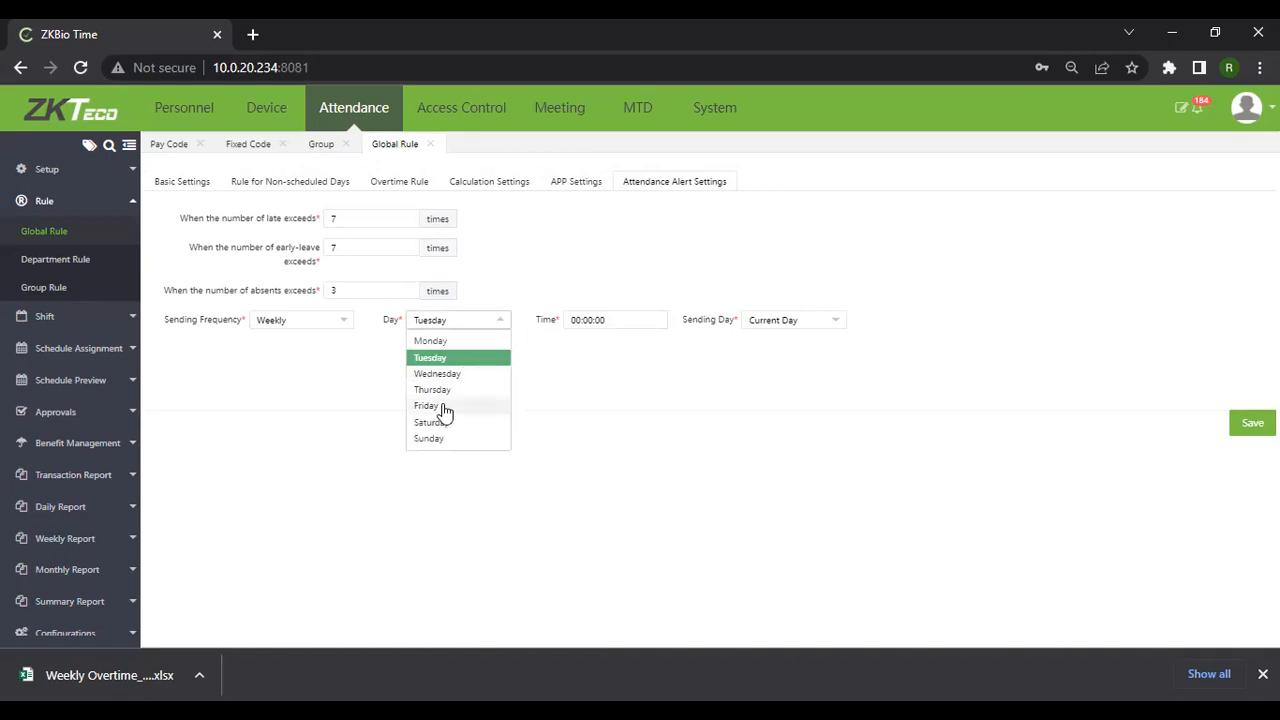
click(623, 319)
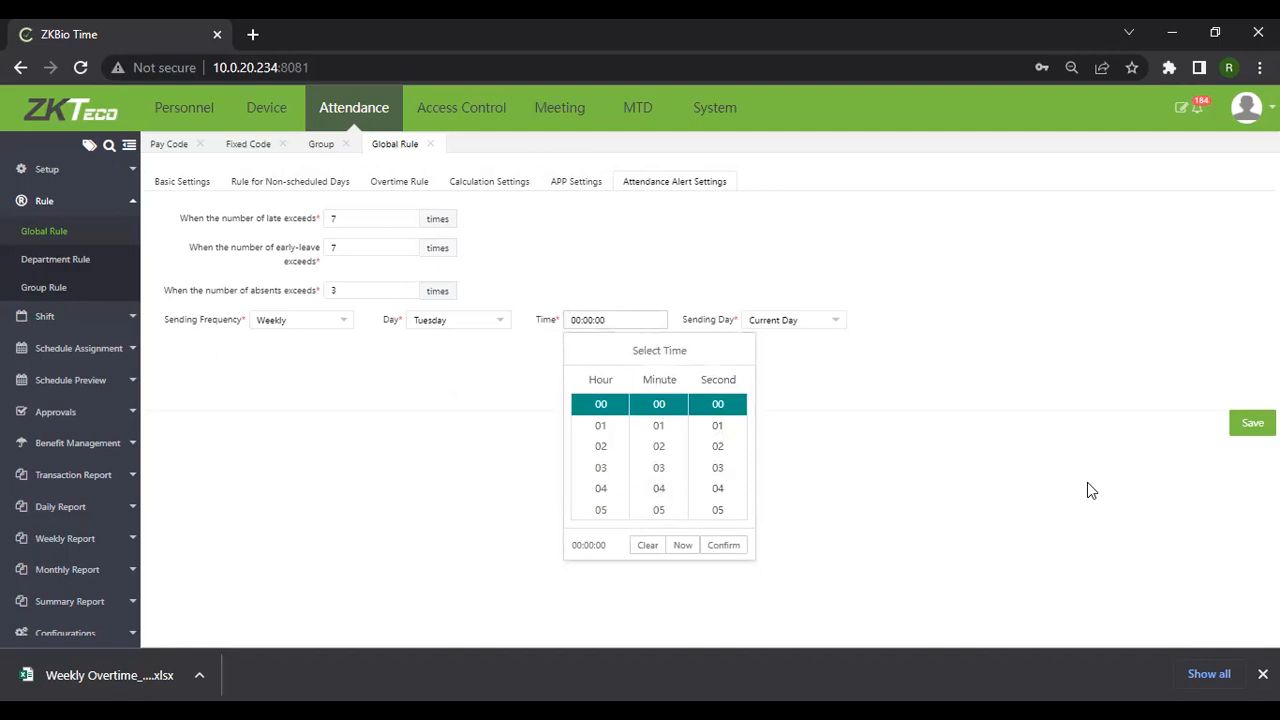
click(1246, 437)
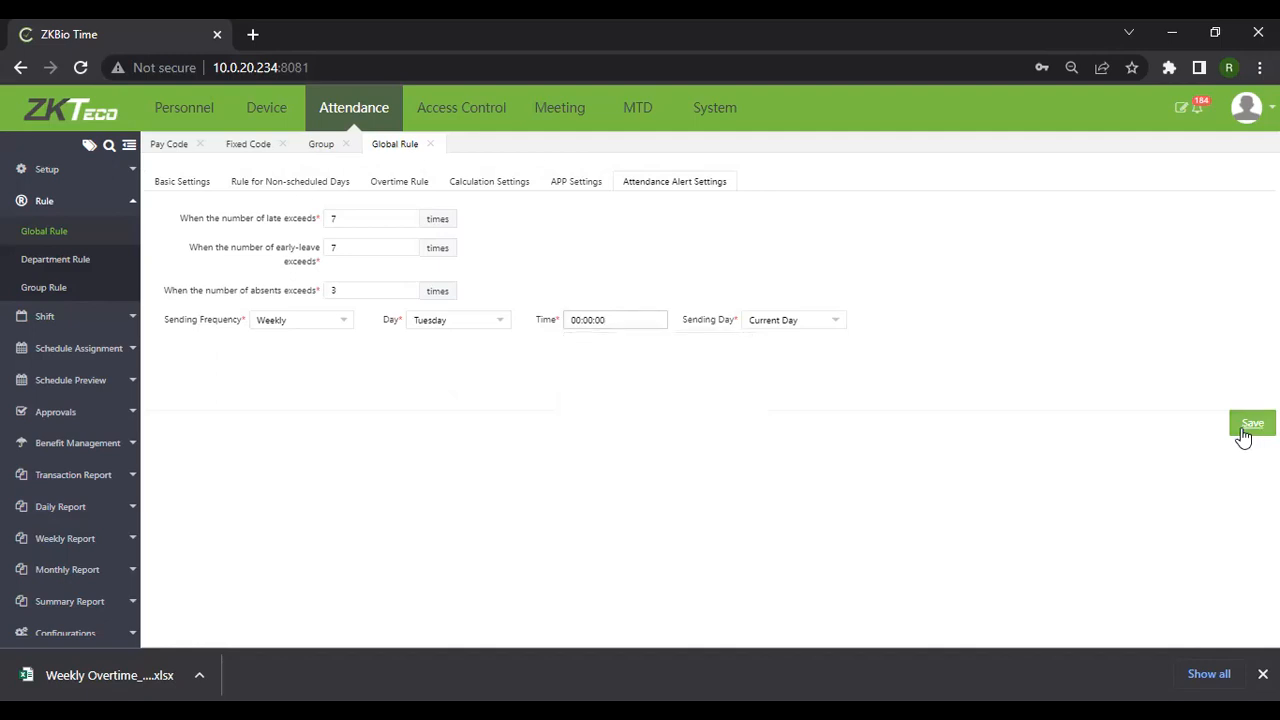
click(1245, 432)
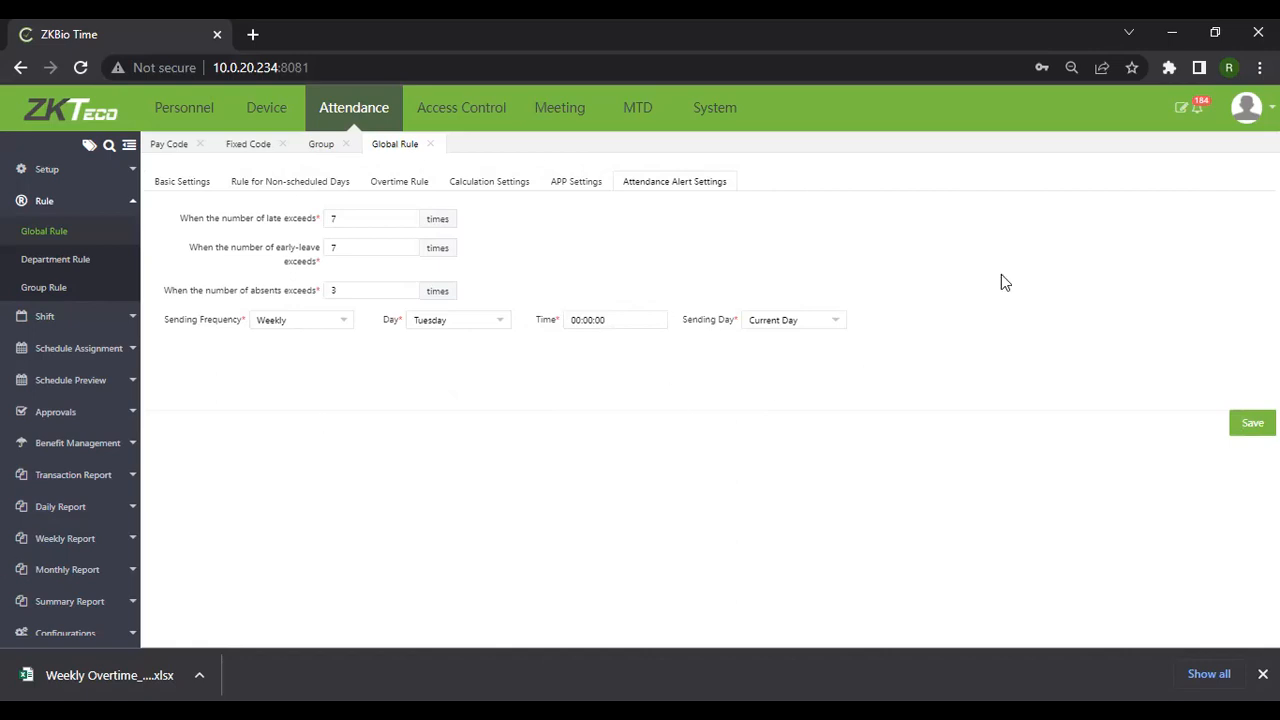
click(73, 268)
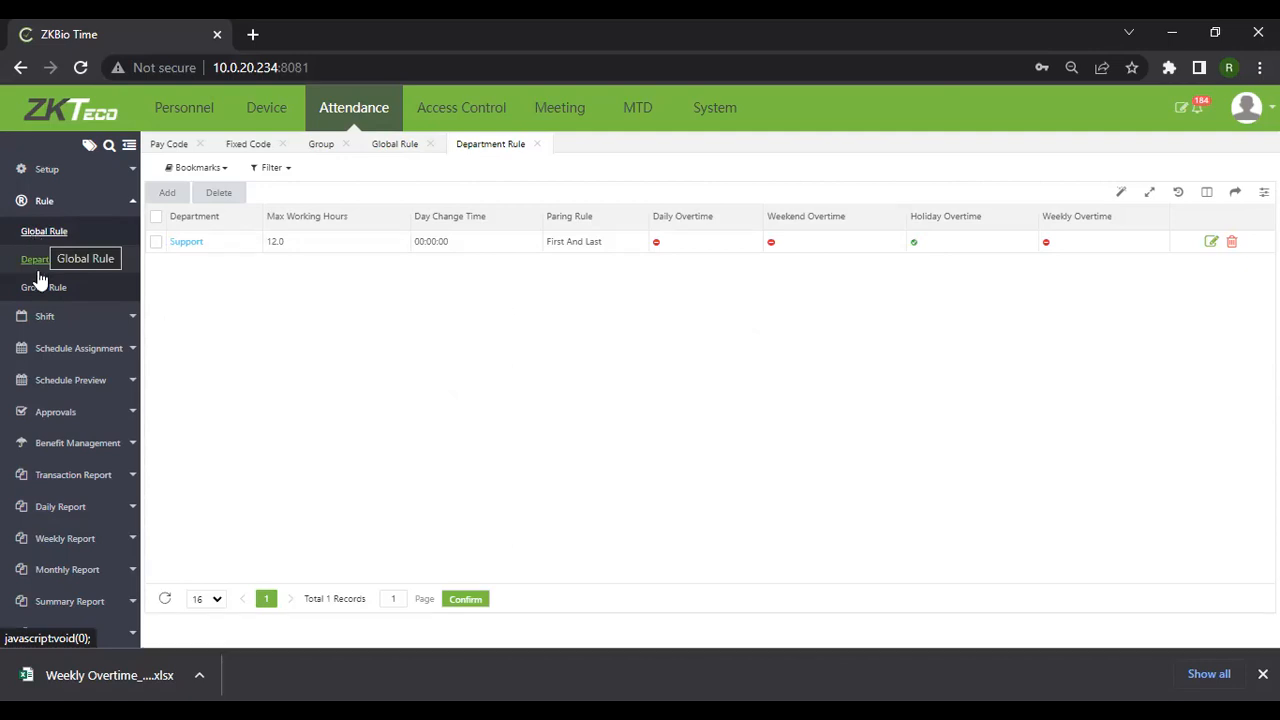
Add a department rule for Repairs with Saturday and Sunday as weekend days
click(167, 192)
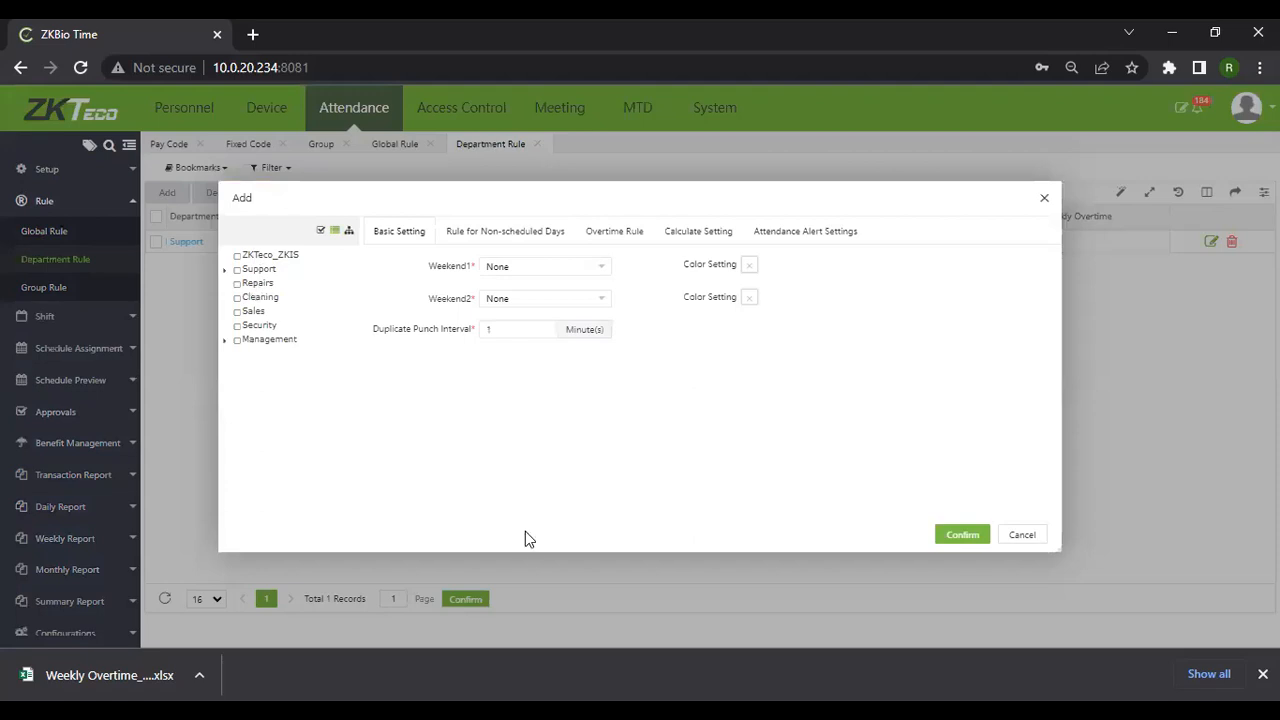
click(242, 285)
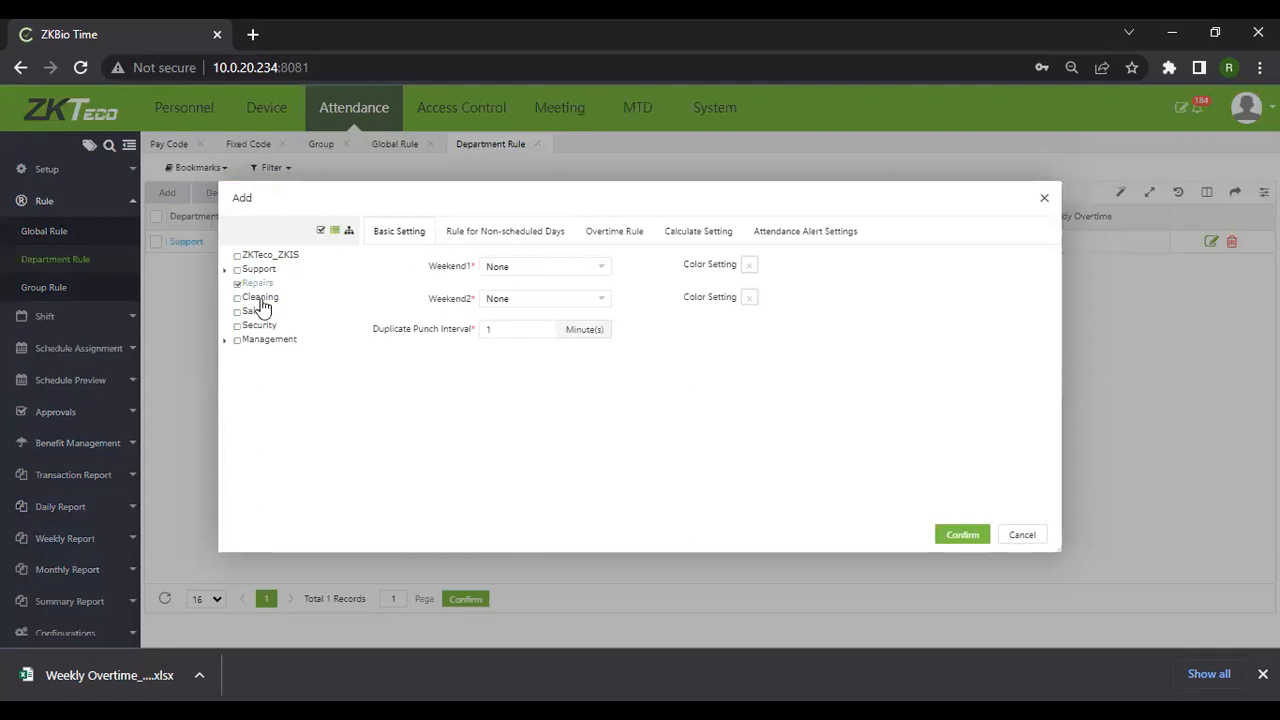
click(603, 267)
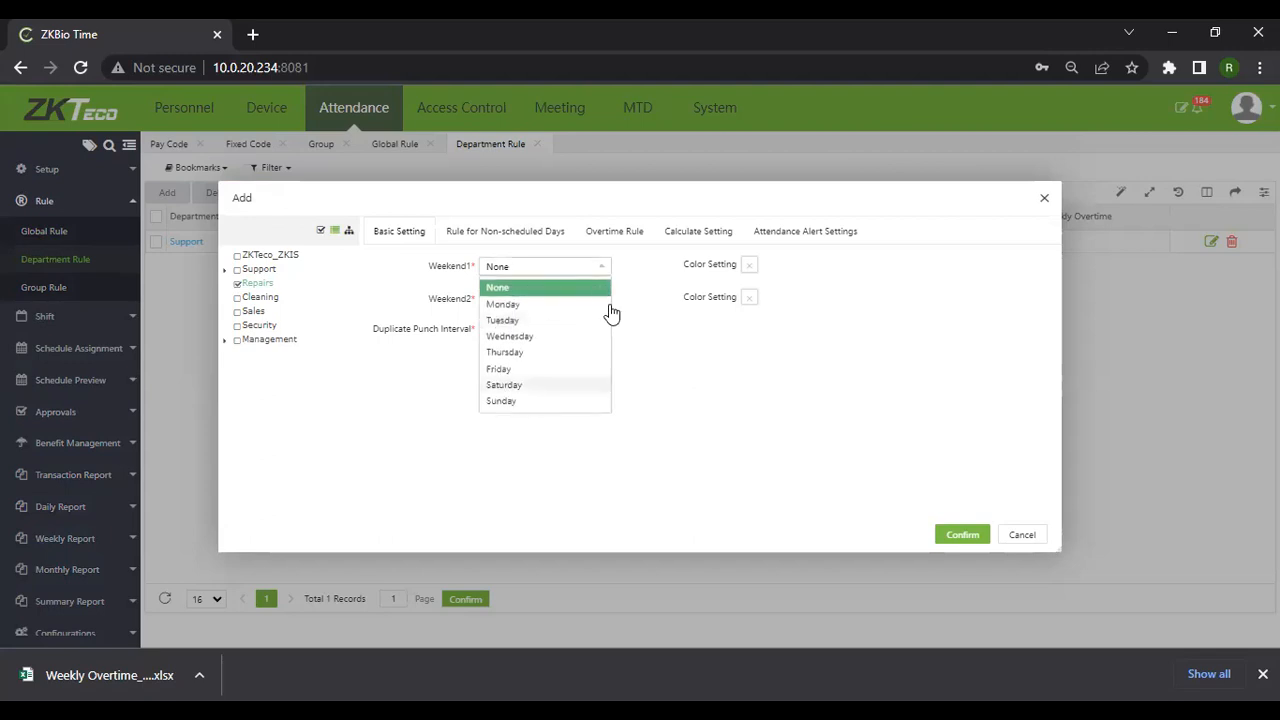
click(522, 385)
click(604, 299)
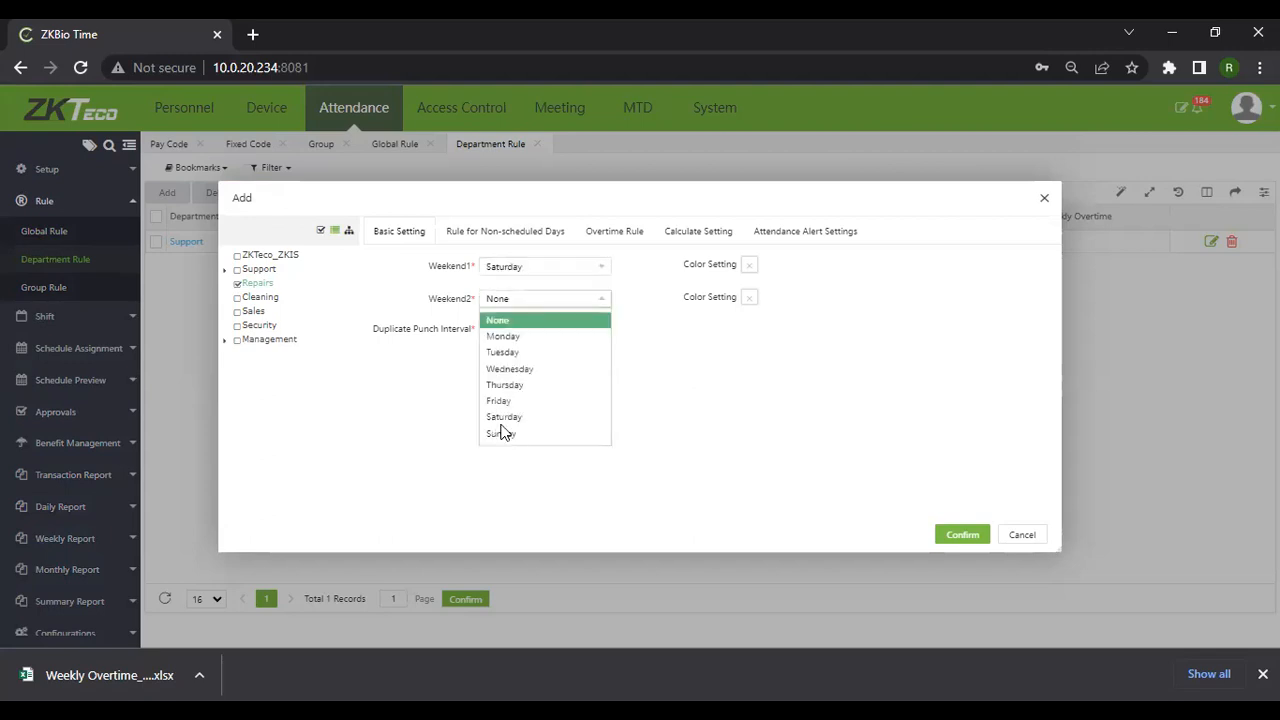
click(503, 433)
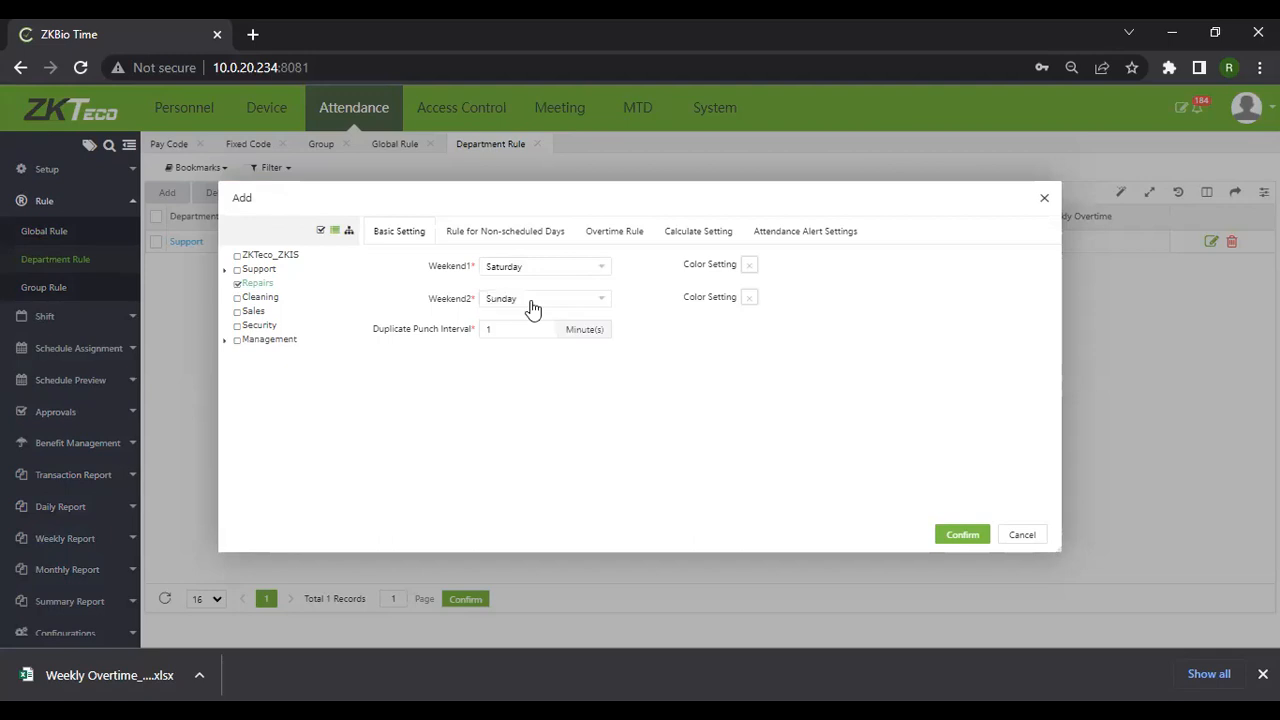
Colour Saturday blue and Sunday dark maroon for the weekend days
click(752, 266)
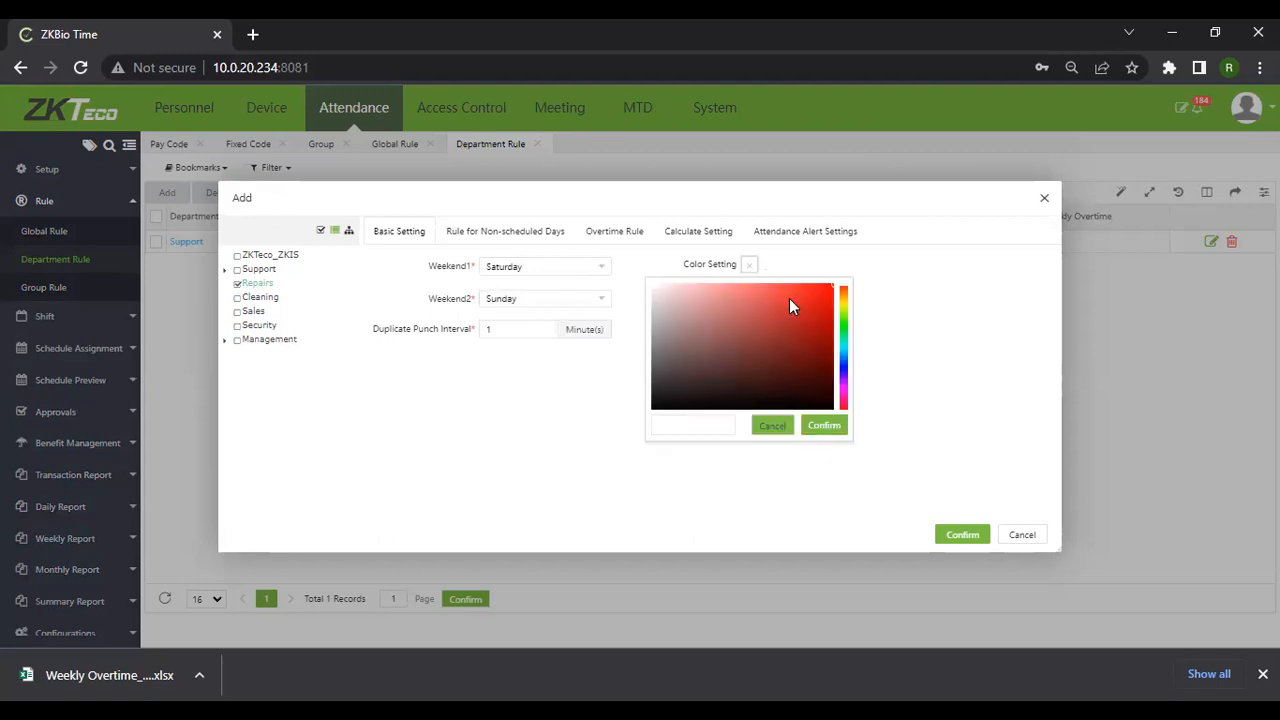
click(843, 351)
click(824, 425)
click(755, 301)
click(783, 409)
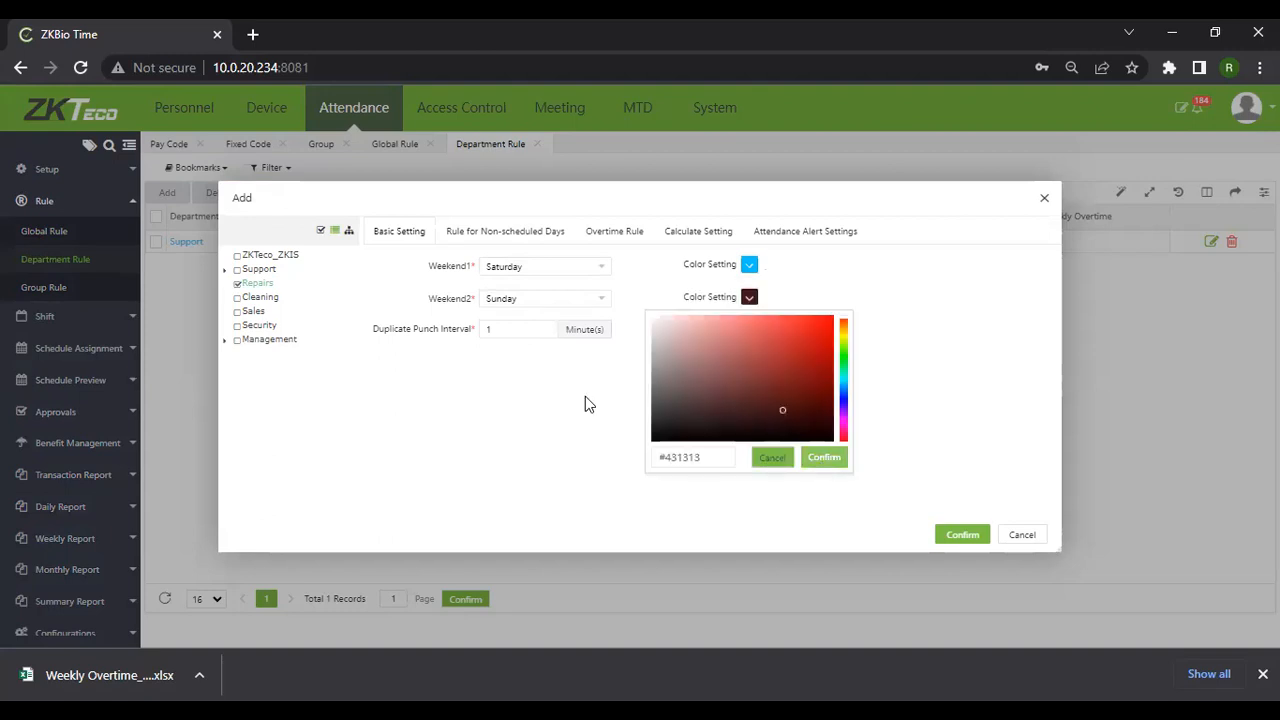
click(487, 348)
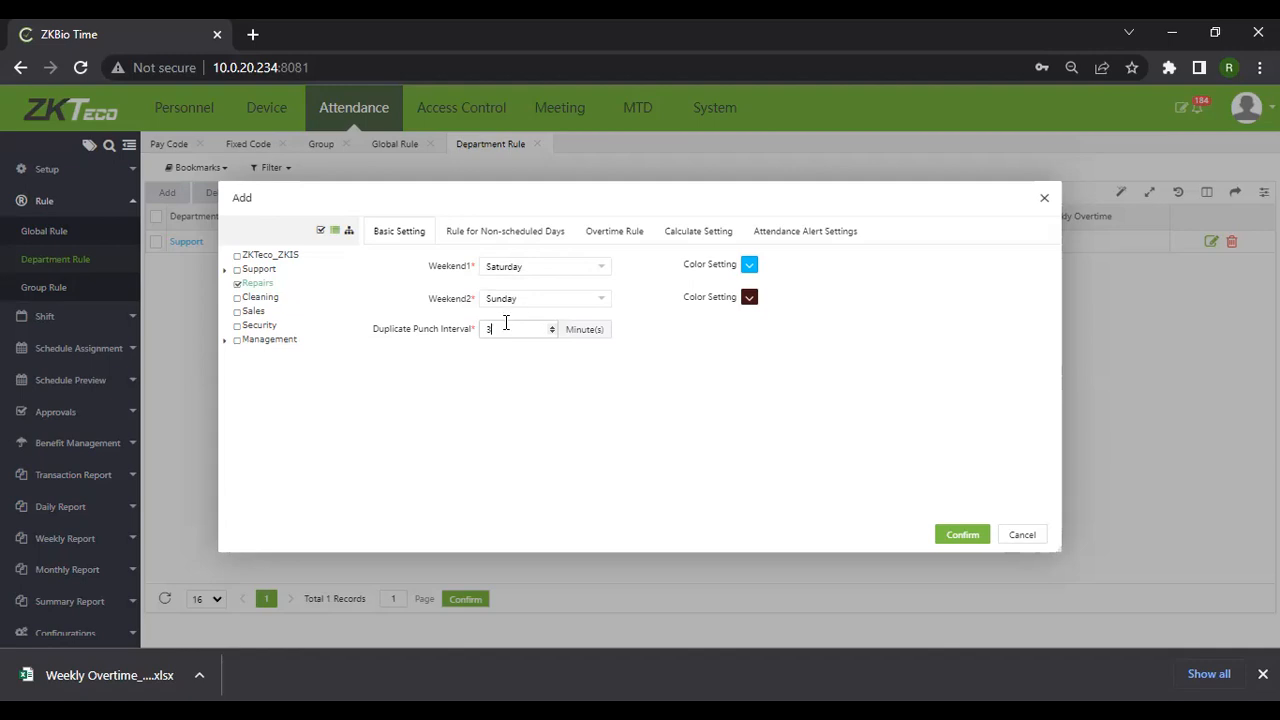
Review the non-scheduled, overtime and calculation tabs, save the Repairs rule, then delete it
click(501, 240)
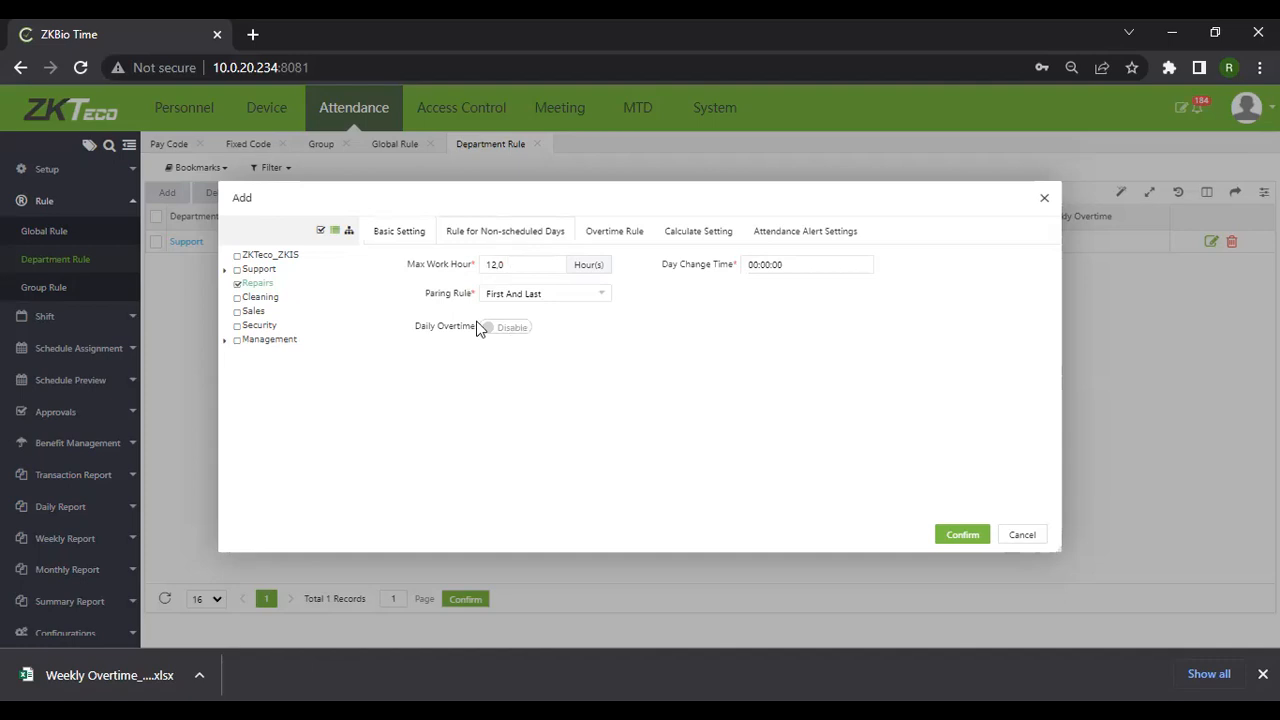
click(634, 234)
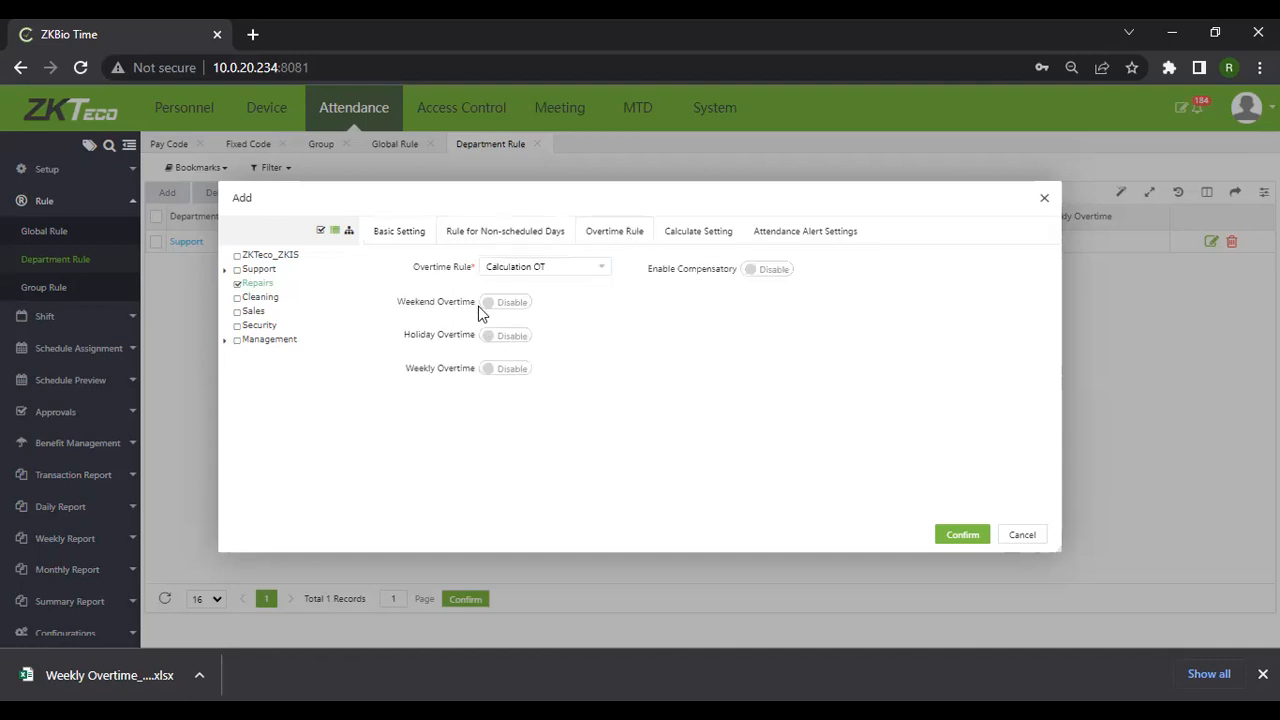
click(699, 234)
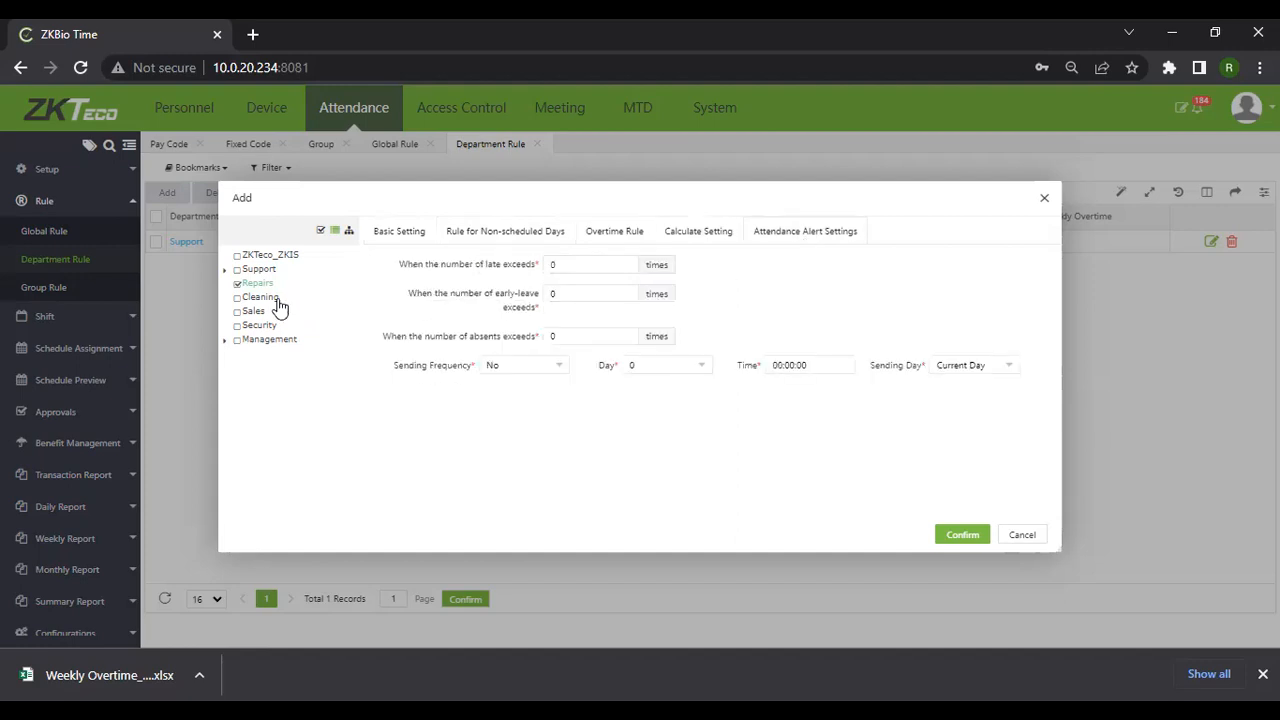
click(960, 536)
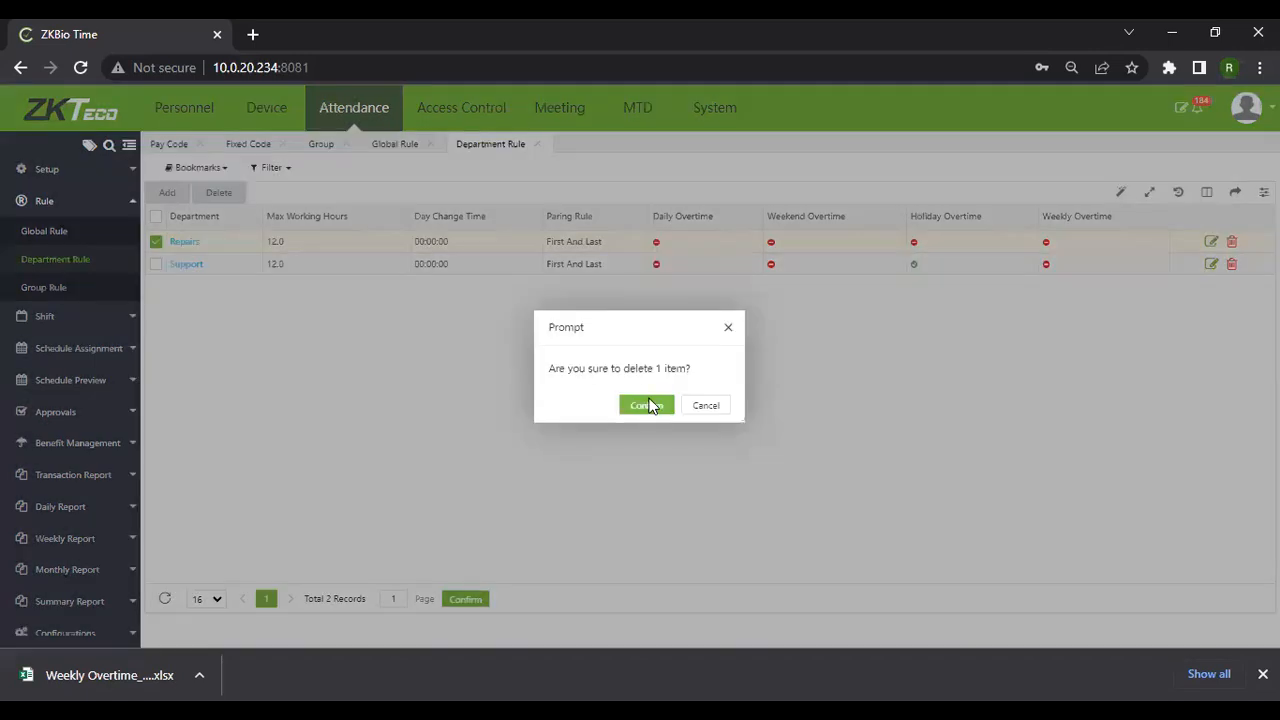
click(648, 405)
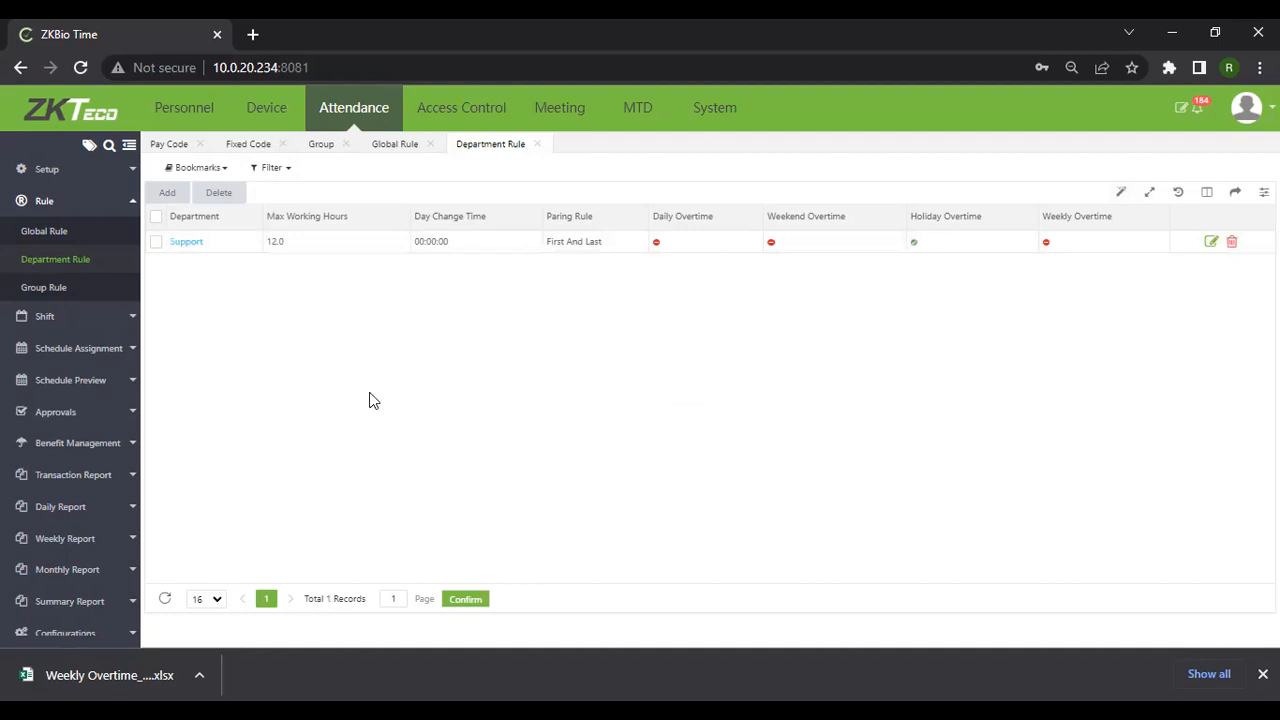
View the Group Rule list, discard a new group rule form, and expand Shift
click(43, 288)
click(167, 194)
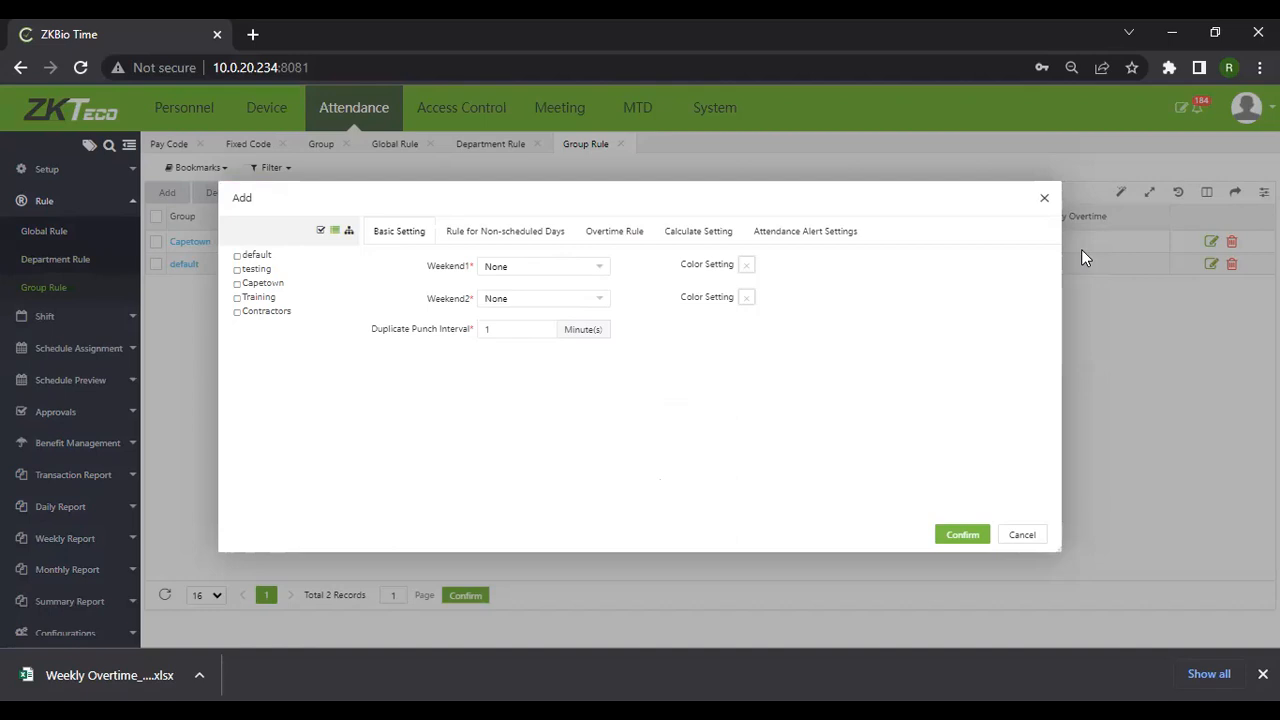
click(1044, 205)
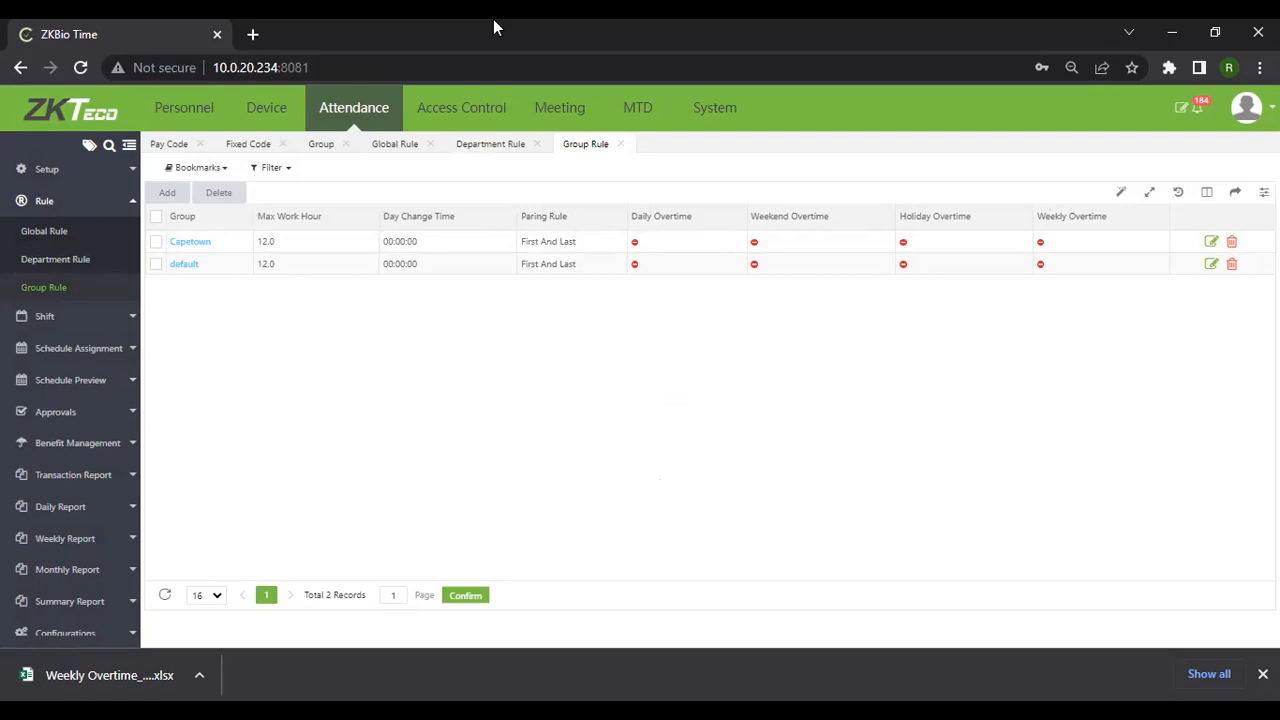
click(43, 317)
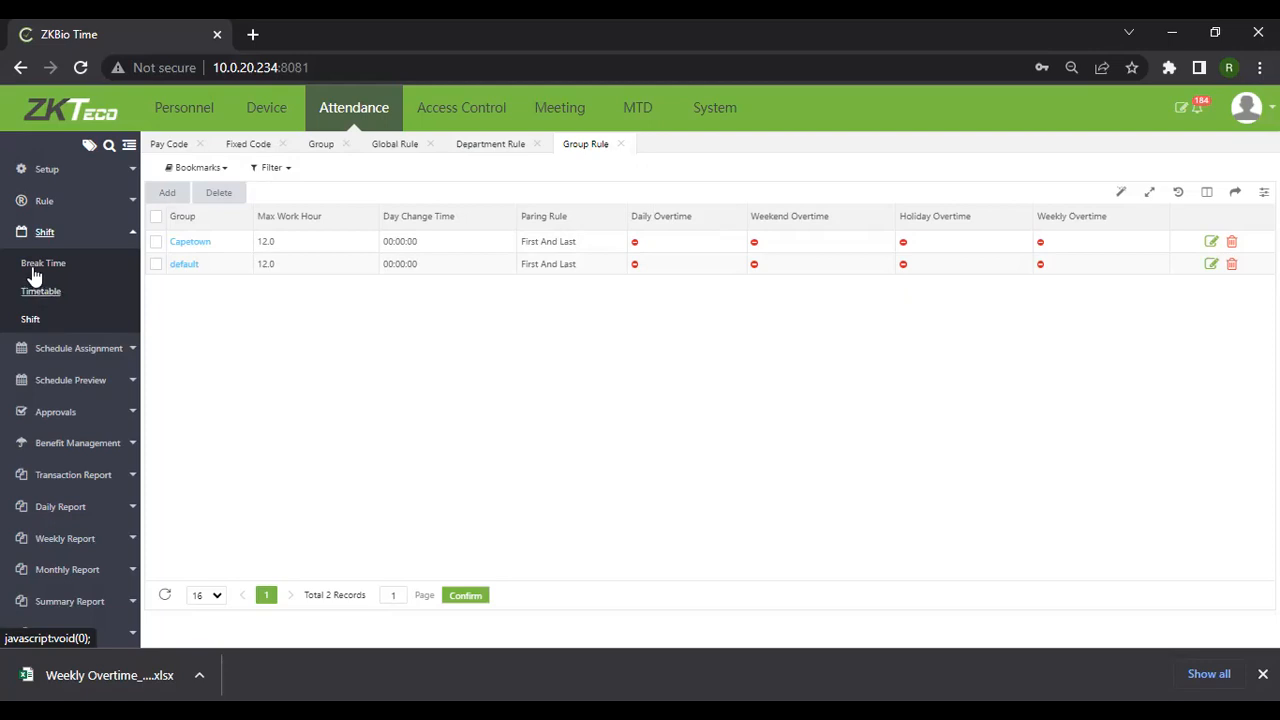
Add a new break time named 'Contractors' and open its Calculation Type choices
click(38, 264)
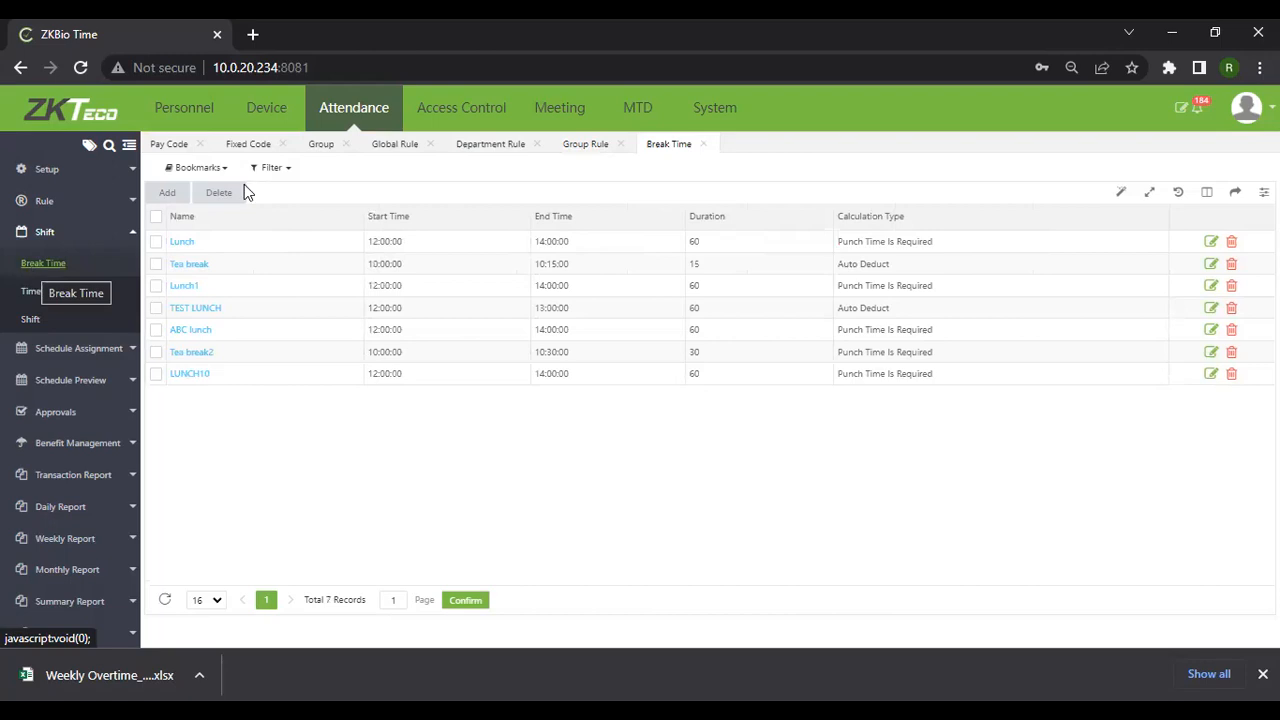
click(167, 195)
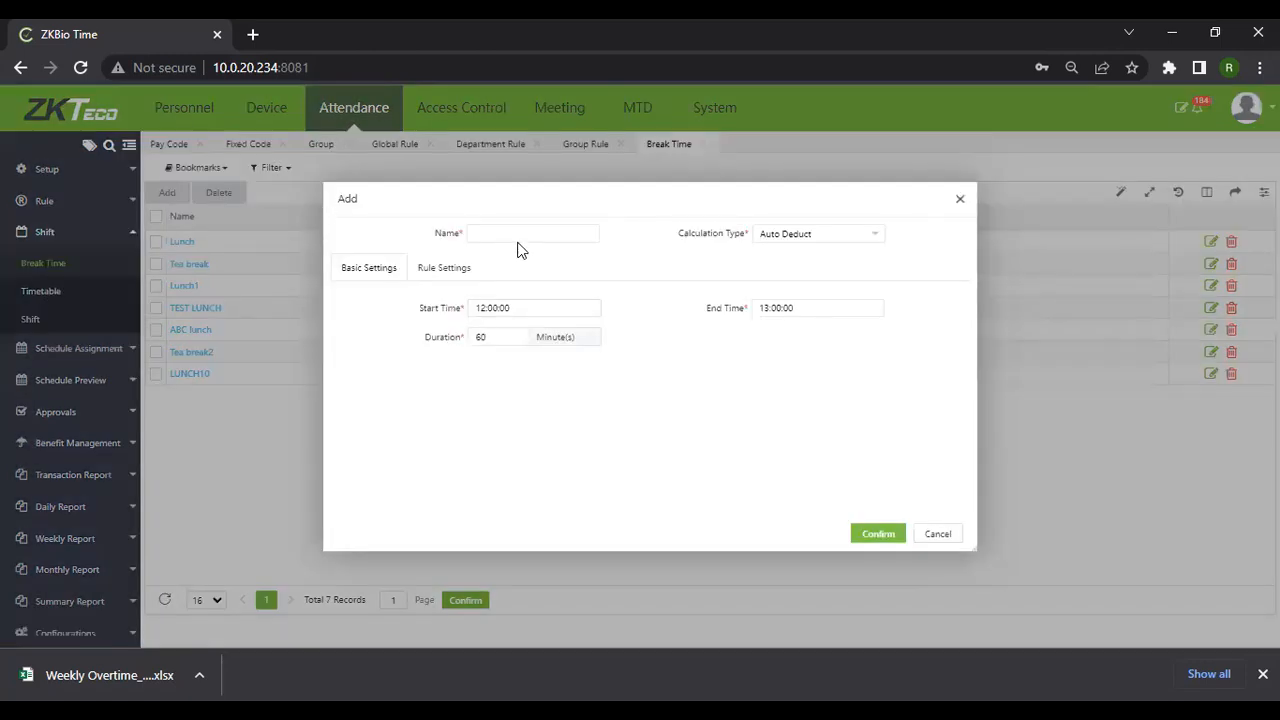
click(522, 237)
text(Contractors)
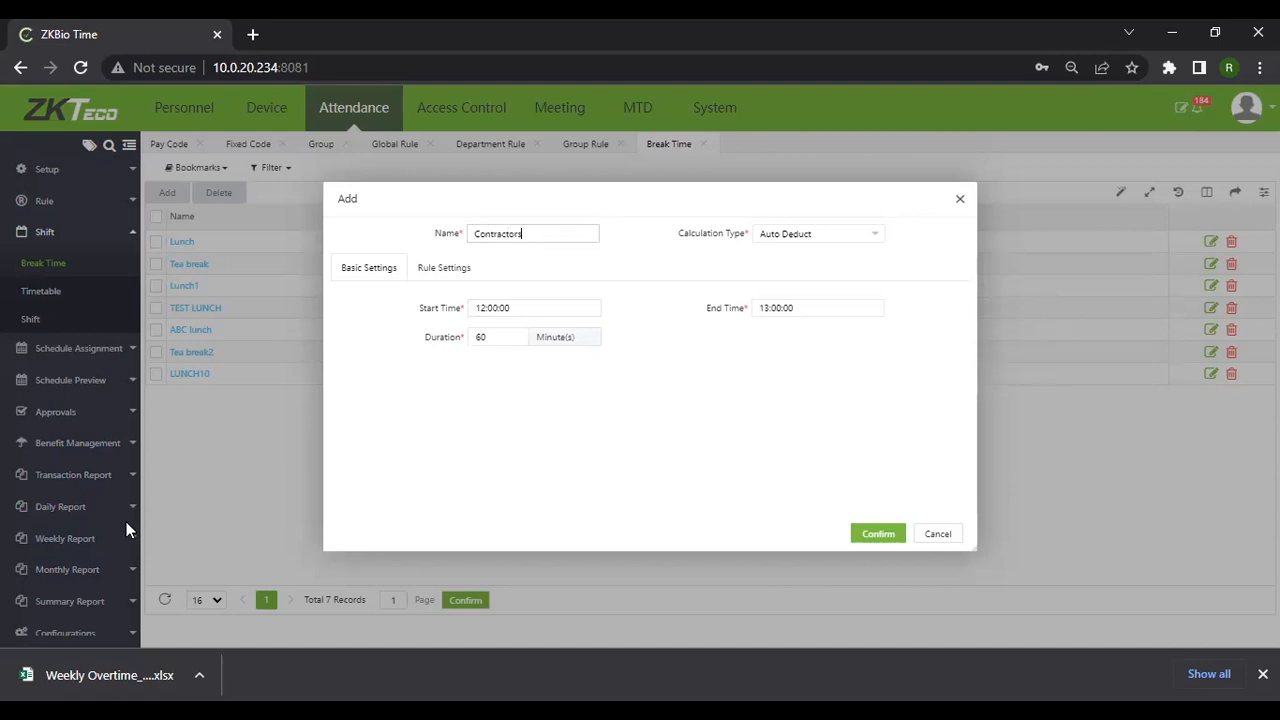
click(833, 240)
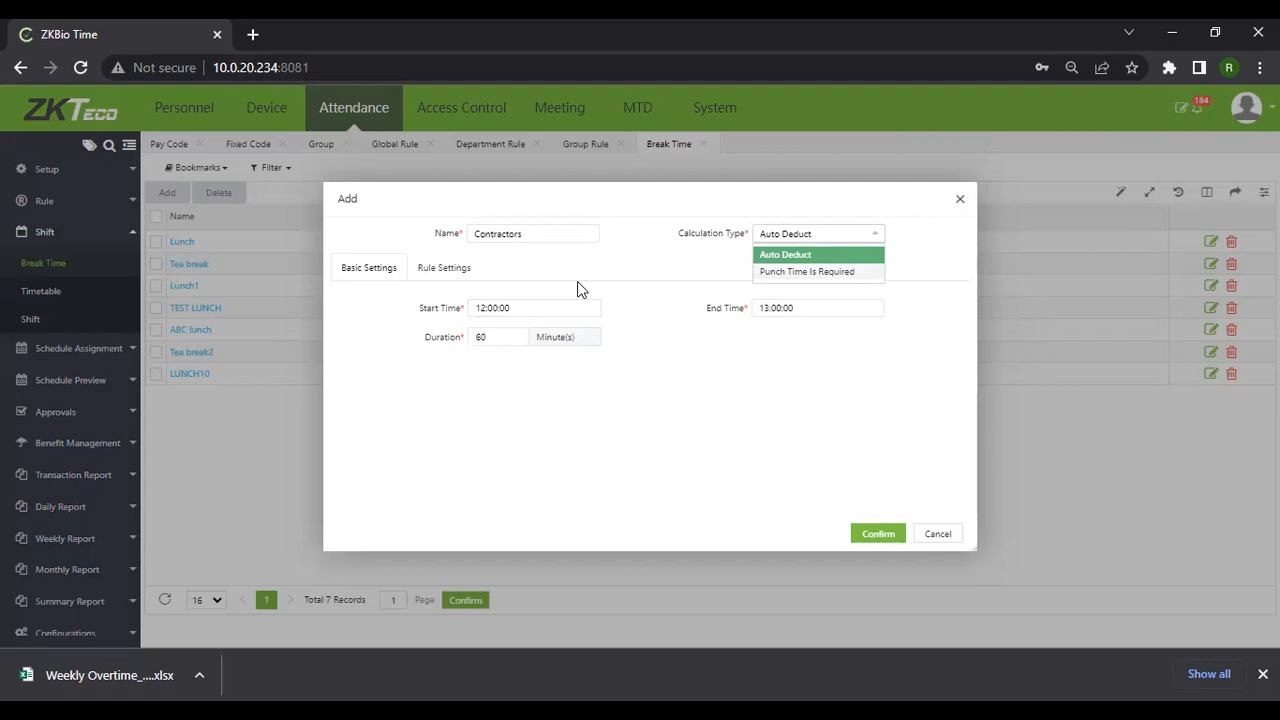
Make the Contractors break Punch Time Is Required, ending at 14:00:00
click(782, 275)
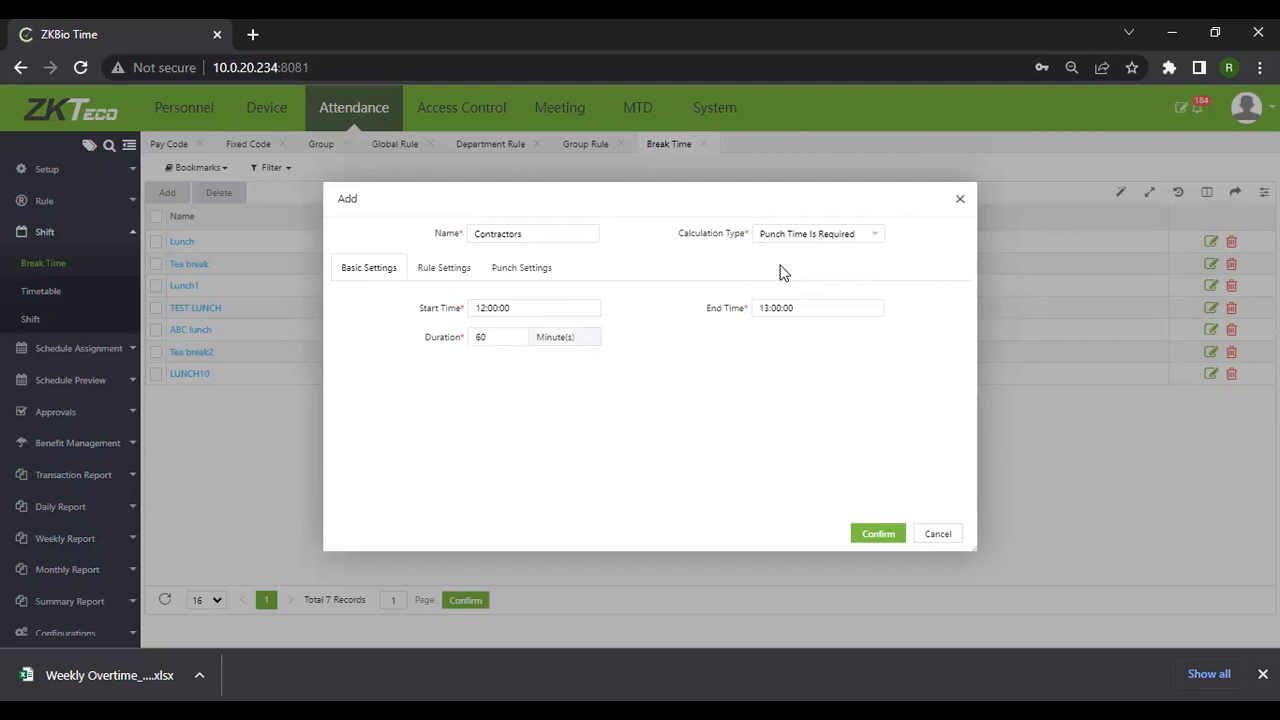
click(470, 309)
click(492, 308)
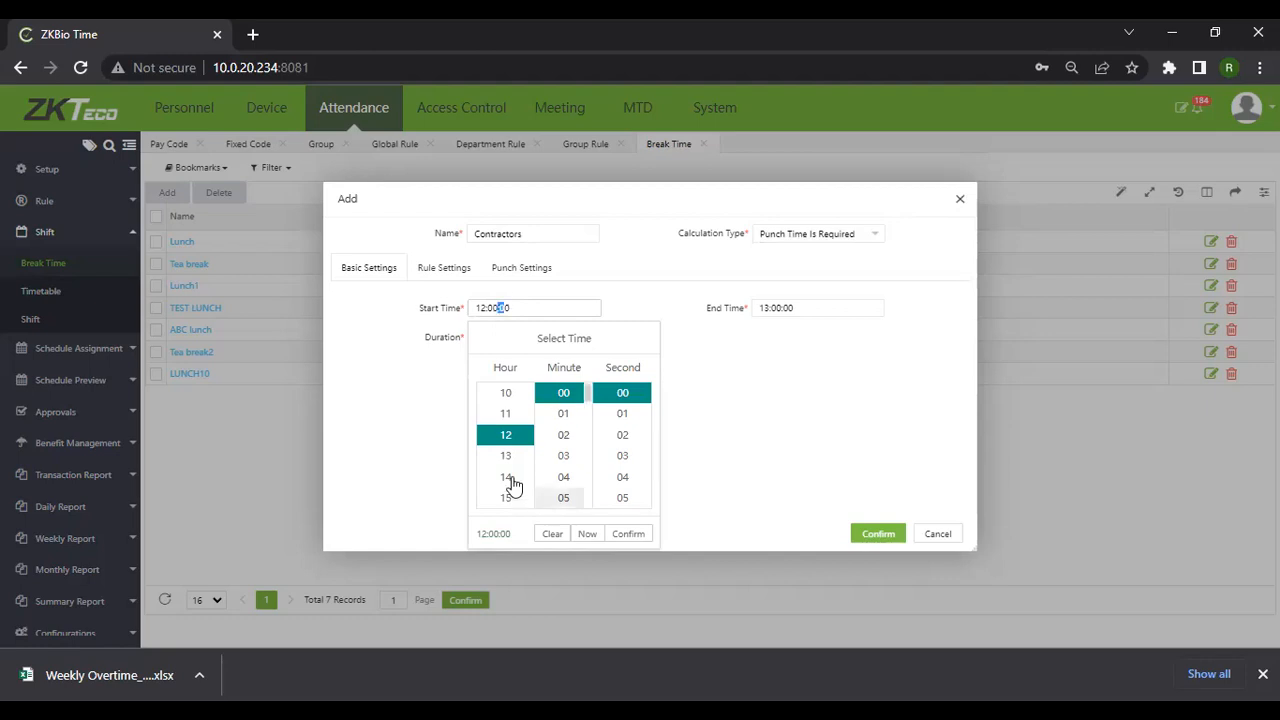
click(790, 308)
click(790, 456)
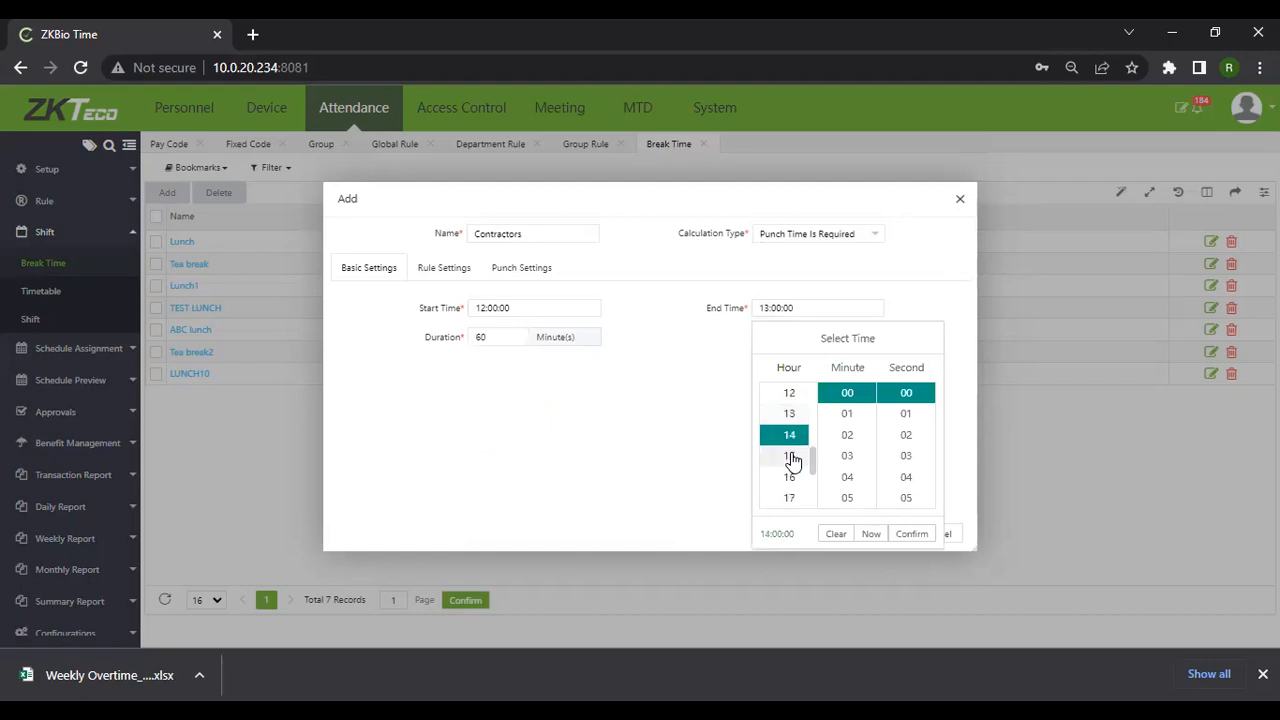
click(920, 537)
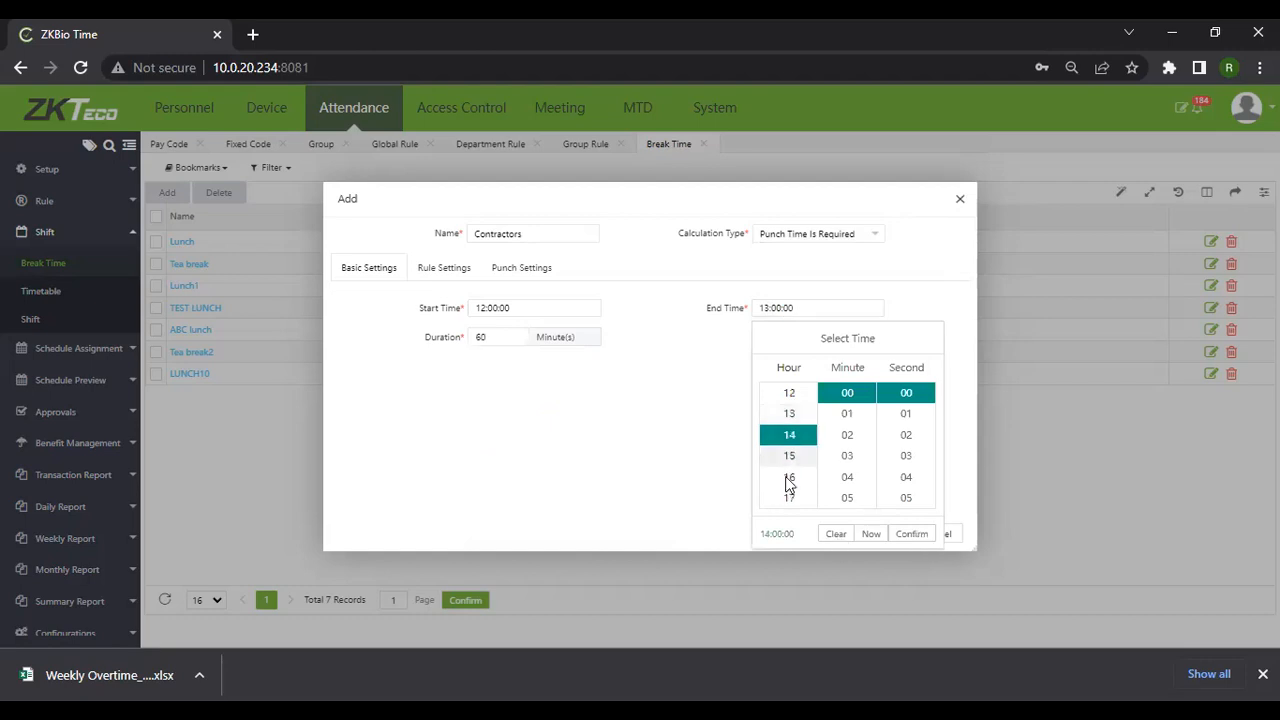
click(481, 337)
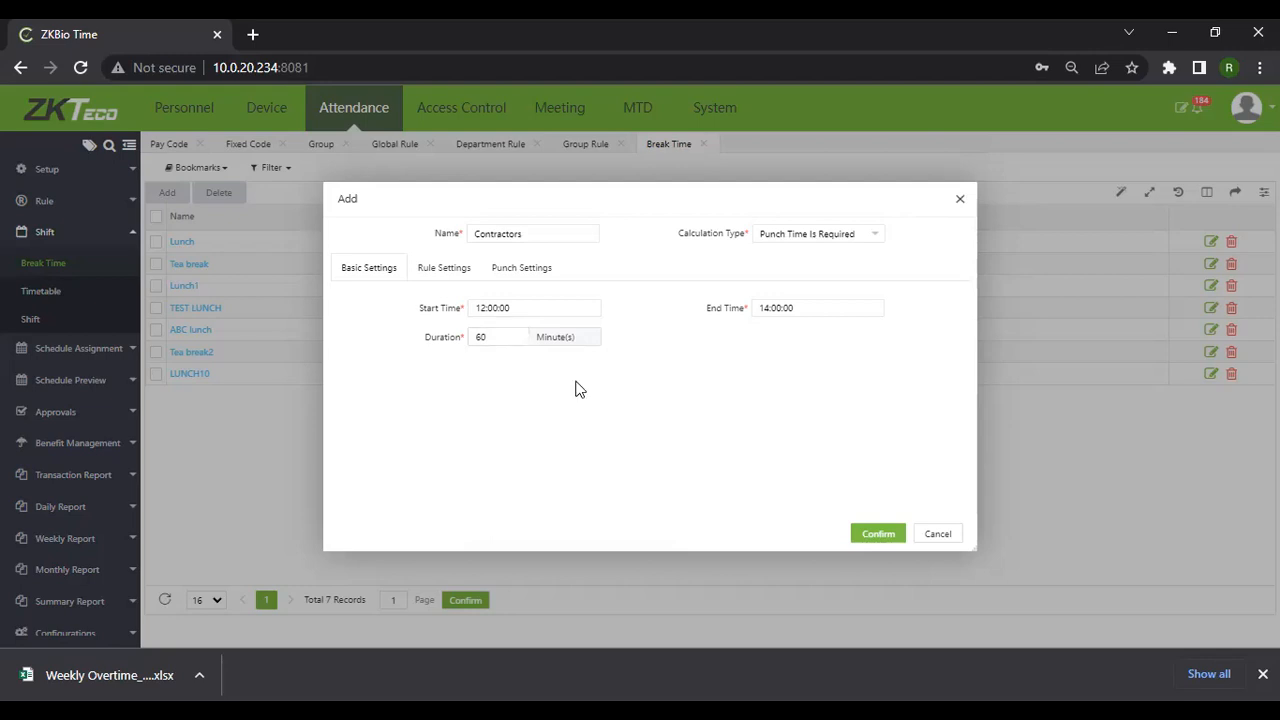
Set Punch State Based to Yes in the break's Rule Settings
click(436, 277)
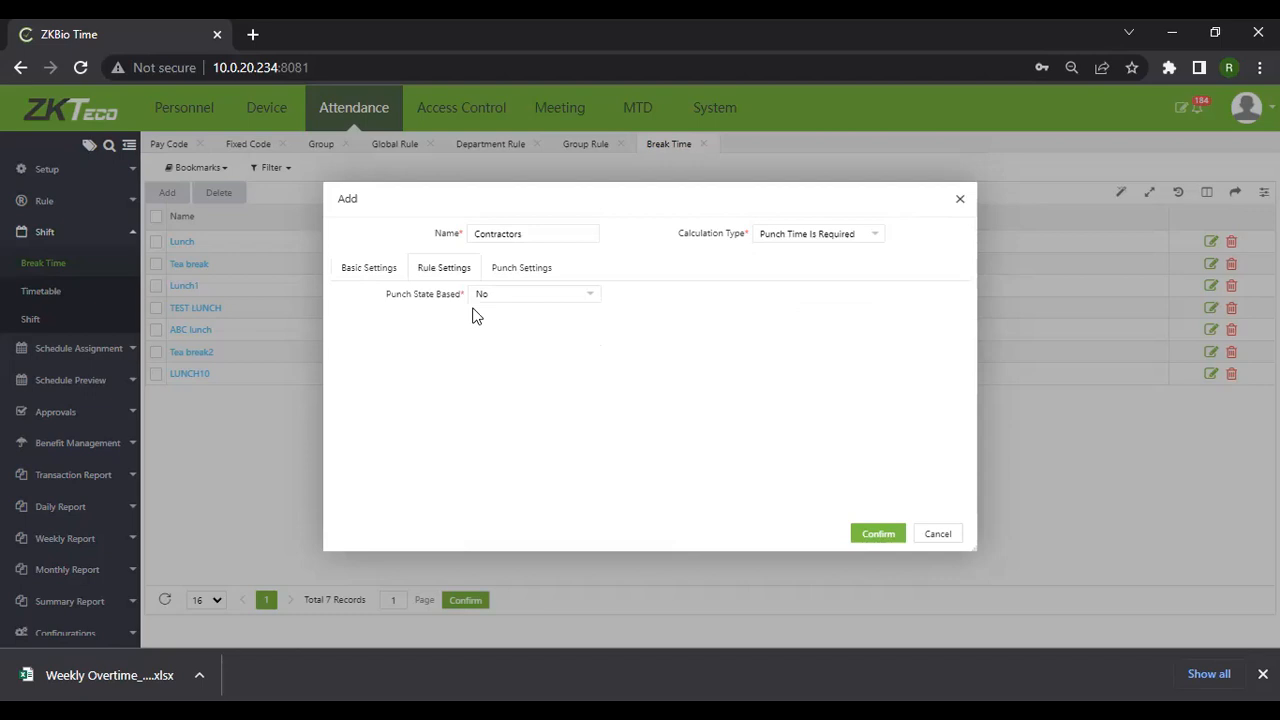
click(585, 299)
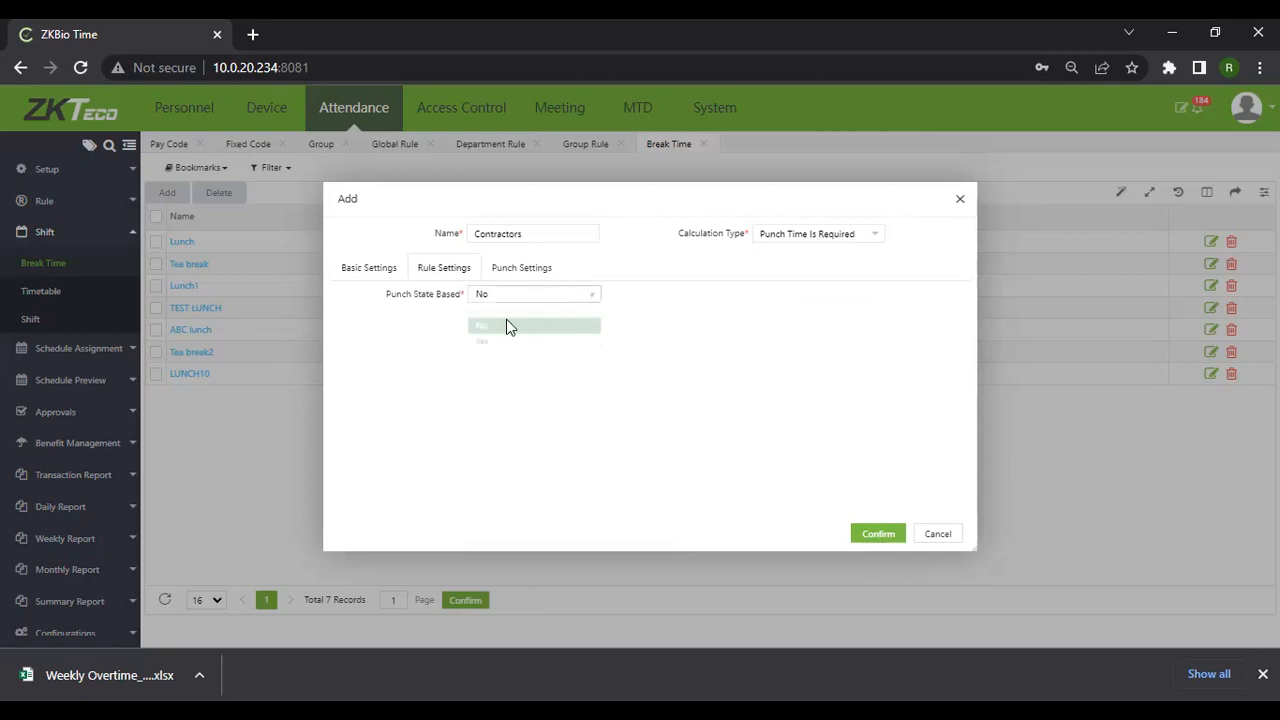
click(510, 331)
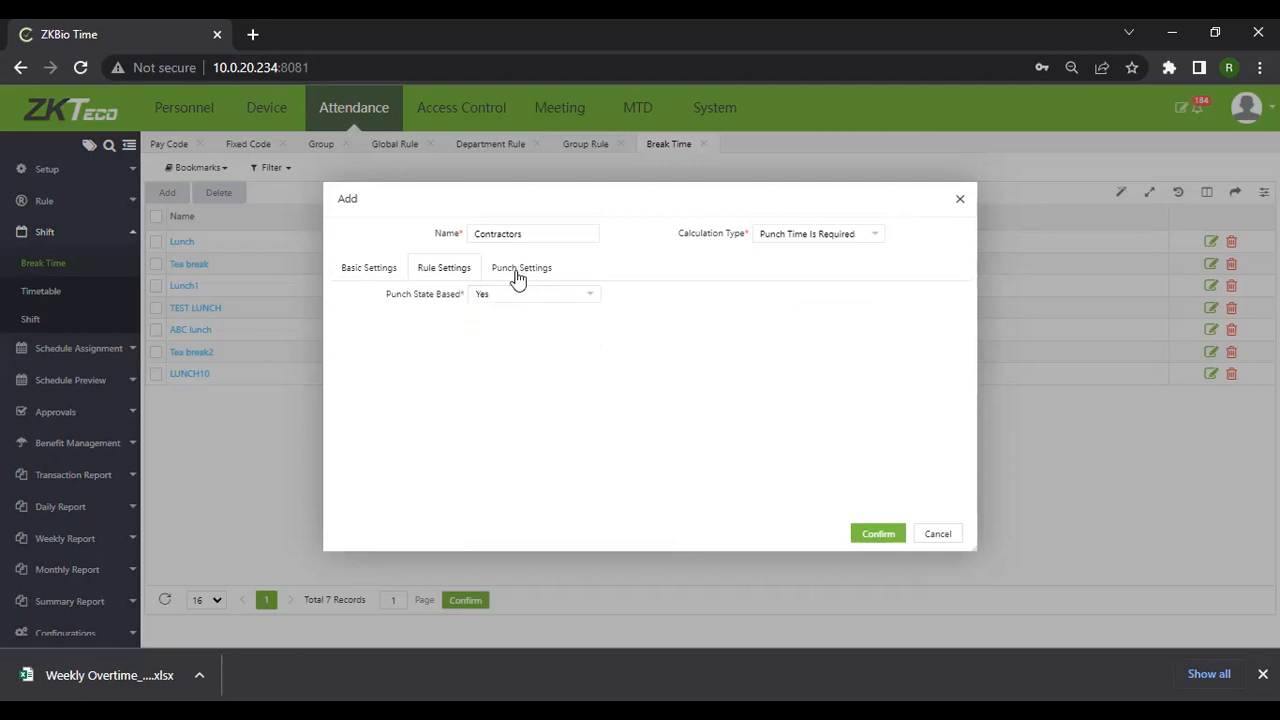
Try an 8-minute Early In rule, then reset it to 0 and disable it
click(516, 272)
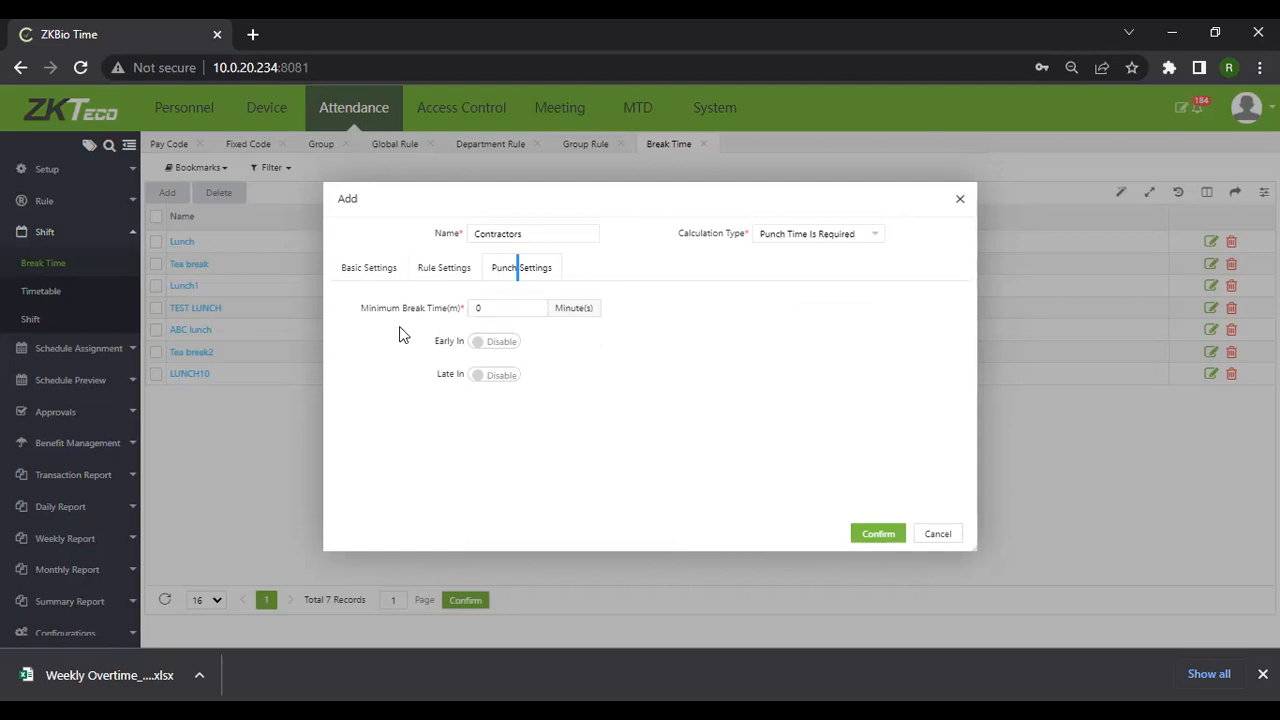
click(480, 345)
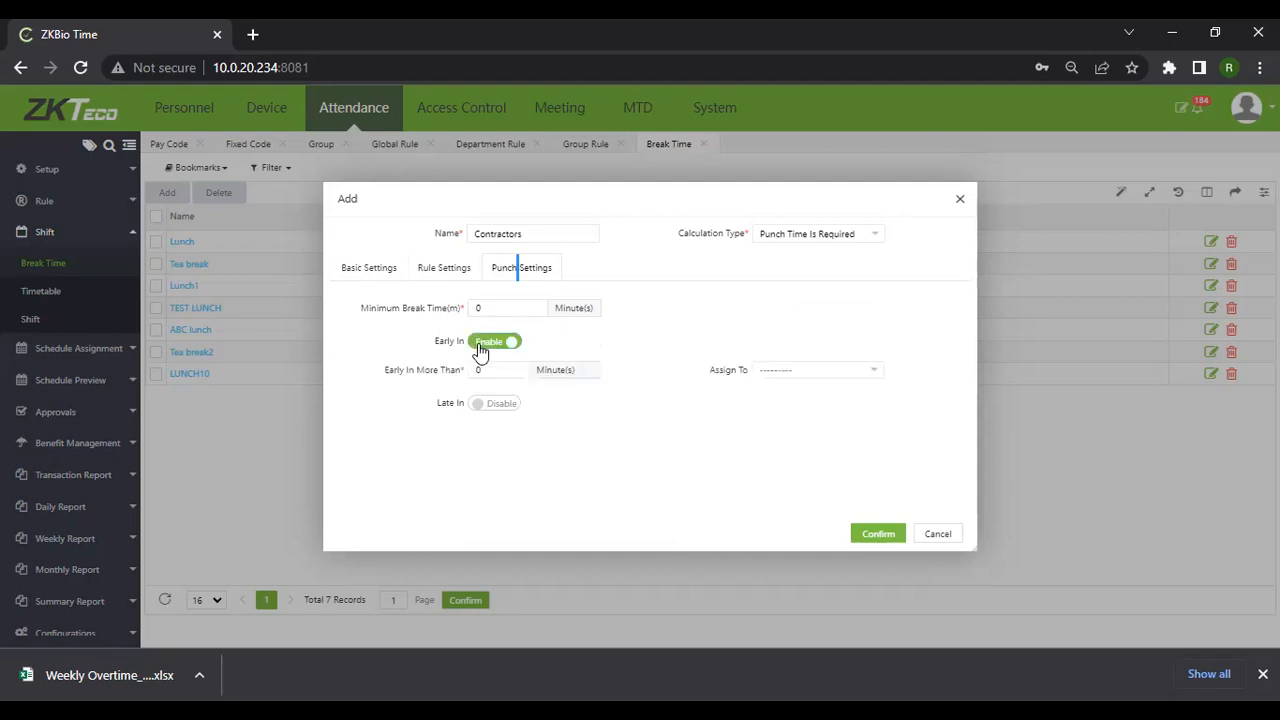
click(477, 372)
key(BackSpace)
text(8)
click(864, 378)
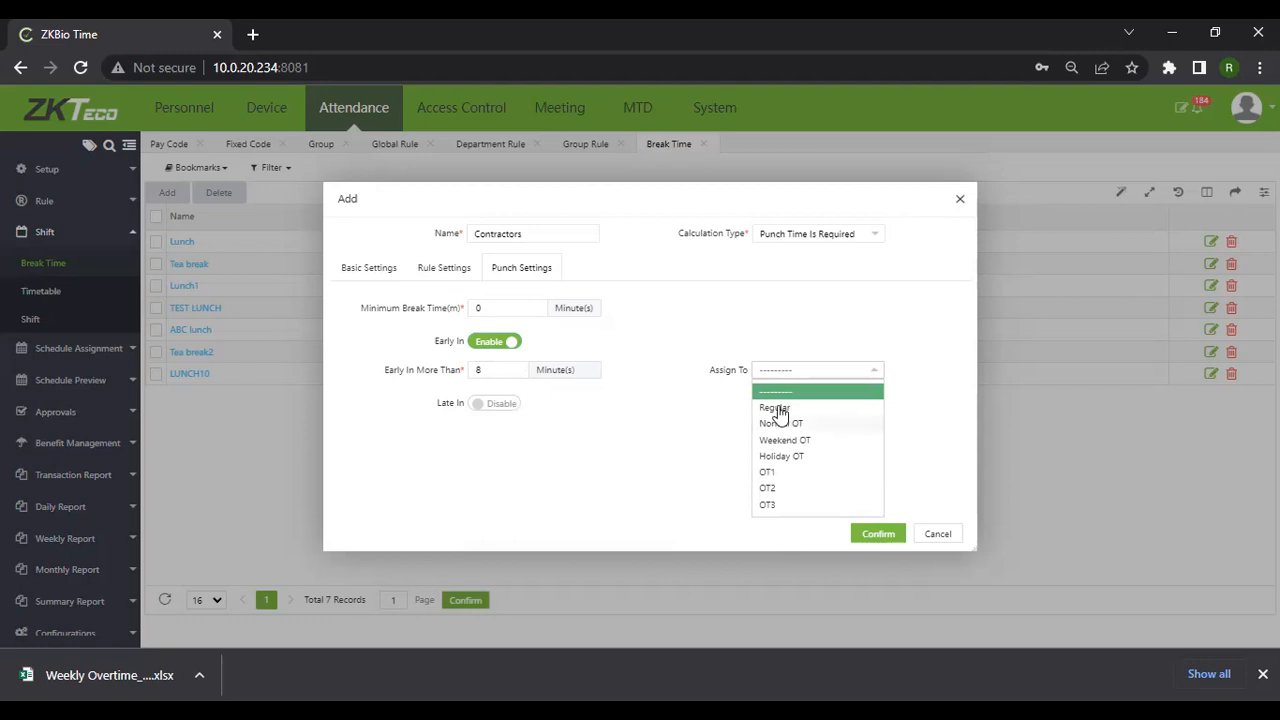
click(680, 430)
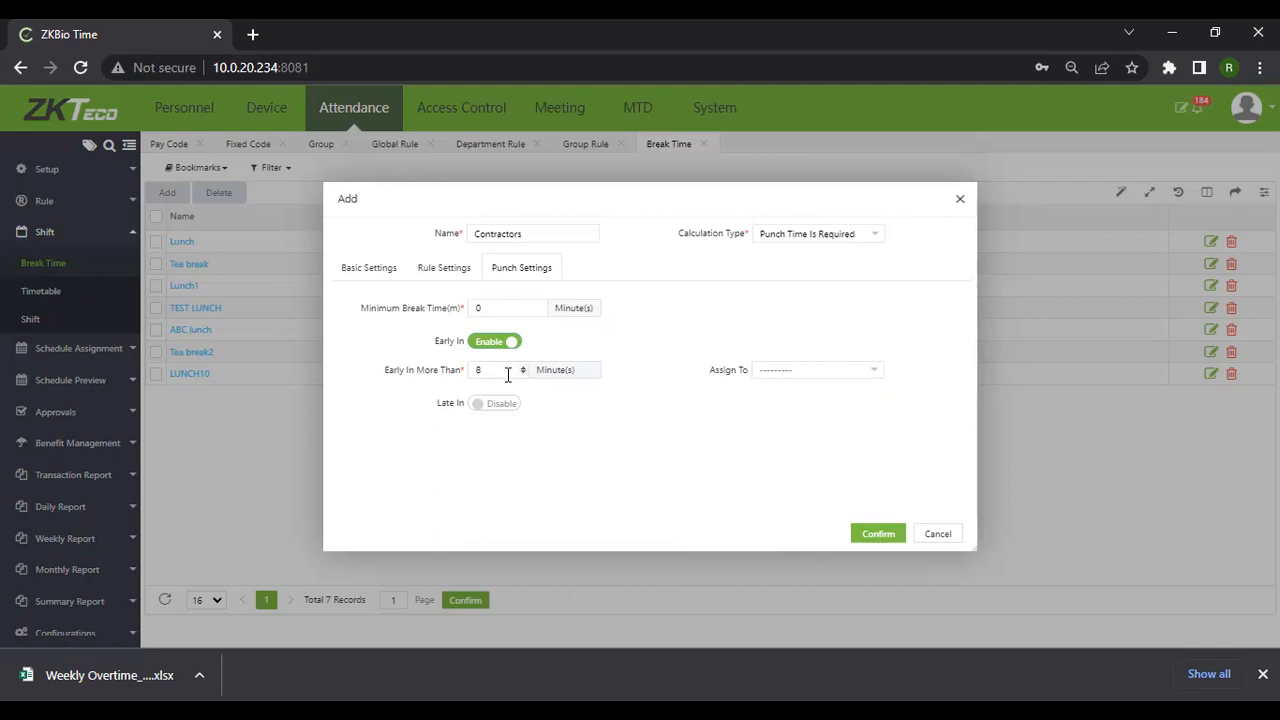
key(BackSpace)
text(0)
click(506, 351)
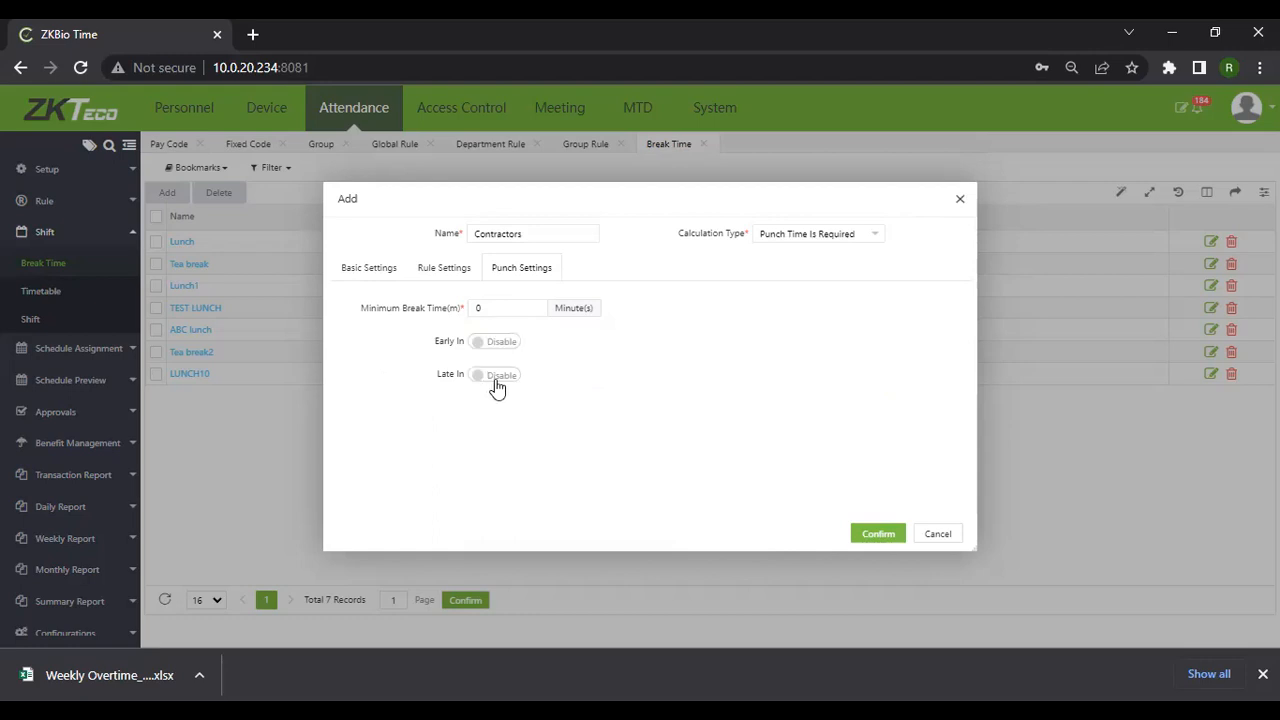
Enable Late In at 15 minutes, assigned to Late In
click(485, 380)
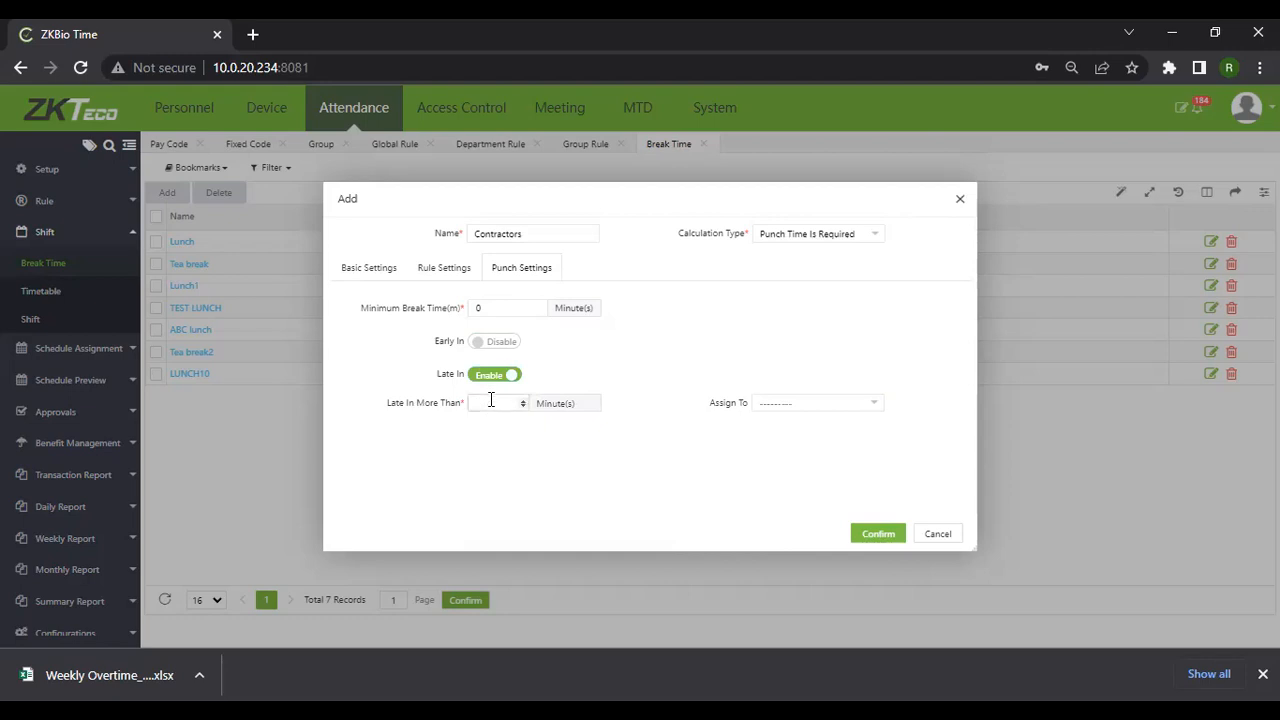
text(15)
click(862, 408)
click(778, 469)
click(775, 416)
click(838, 437)
Confirm the Contractors break and go to the Shift > Timetable list
click(879, 534)
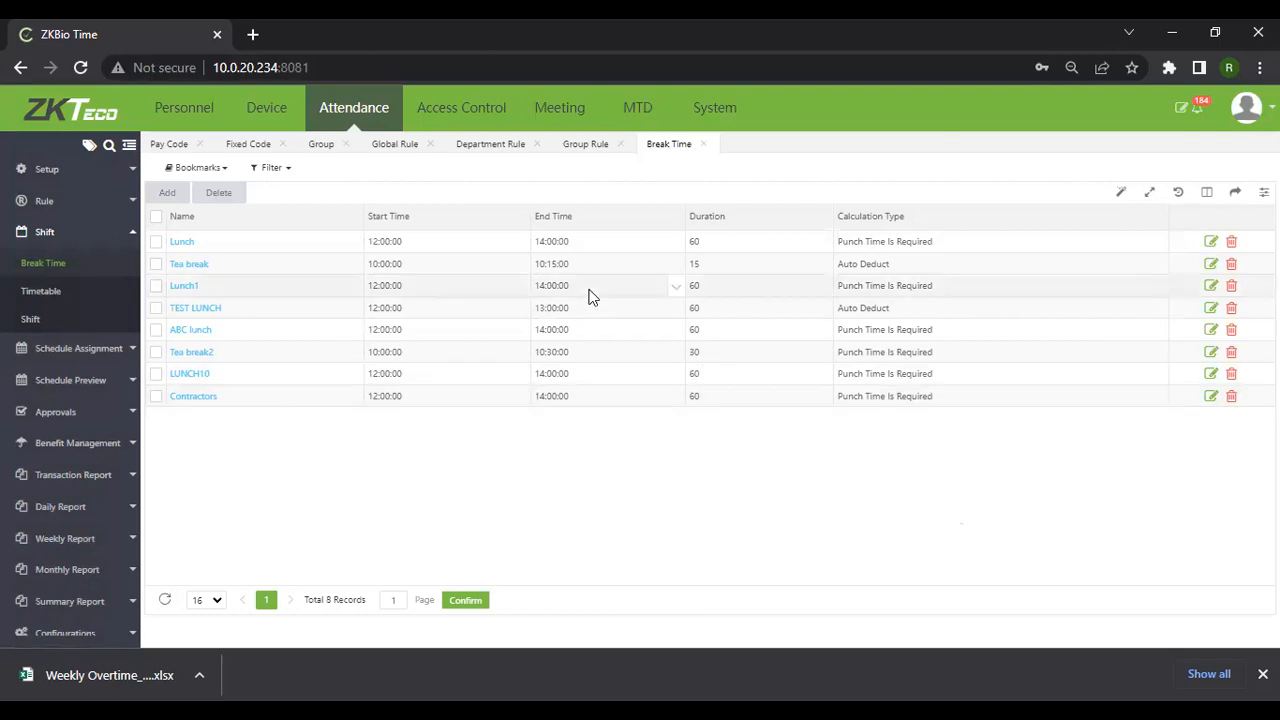
click(41, 292)
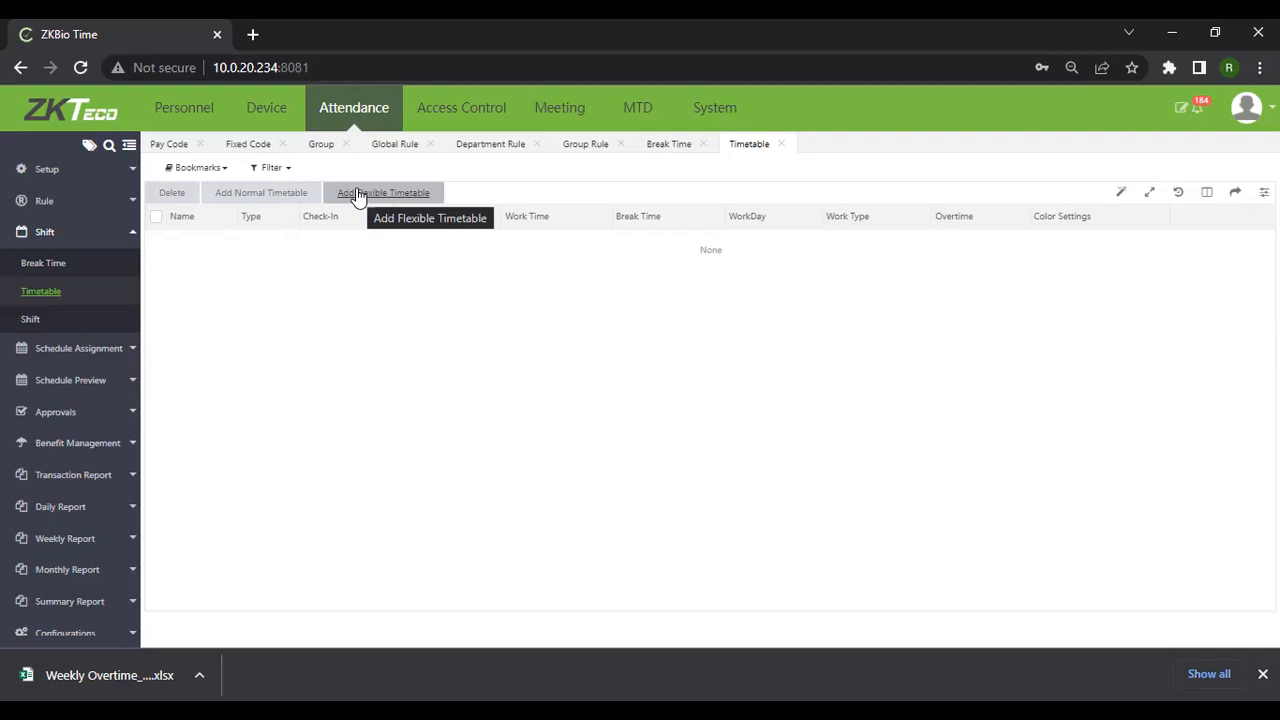
Add a new normal timetable and name it '8 am to 5 pm'
click(279, 194)
click(489, 223)
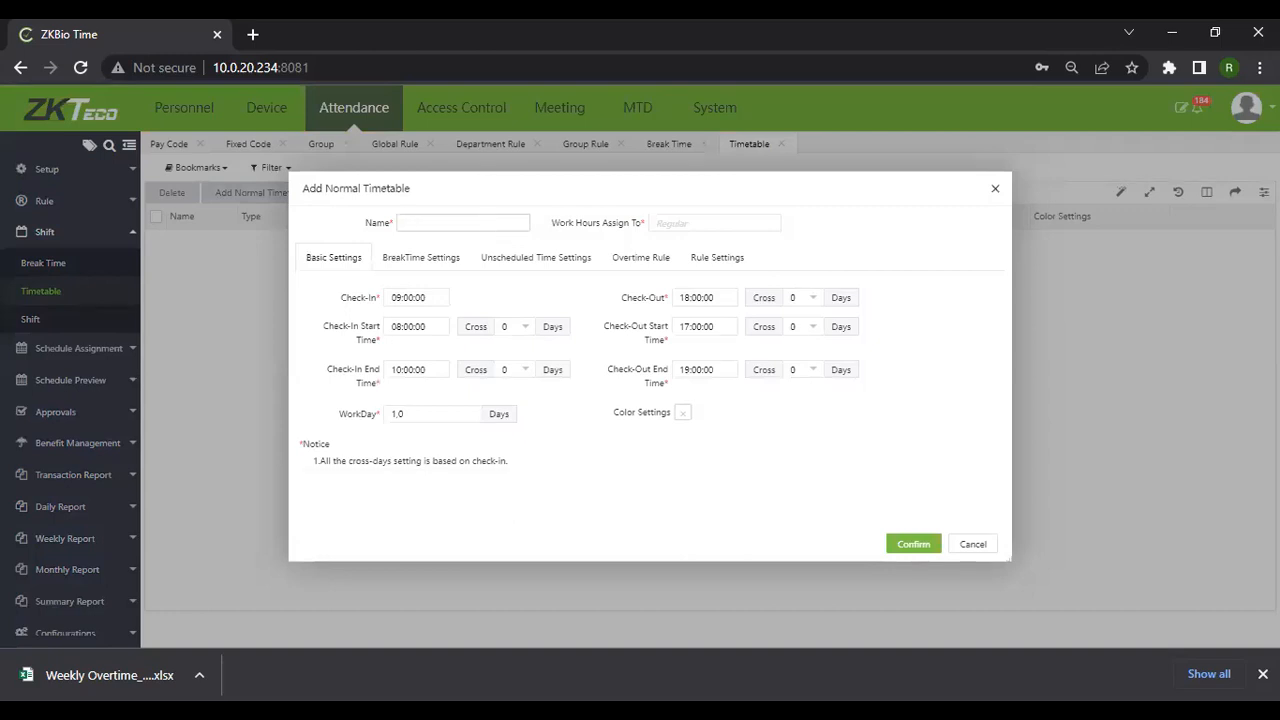
text(8 AM)
key(BackSpace)
key(BackSpace)
text(am to)
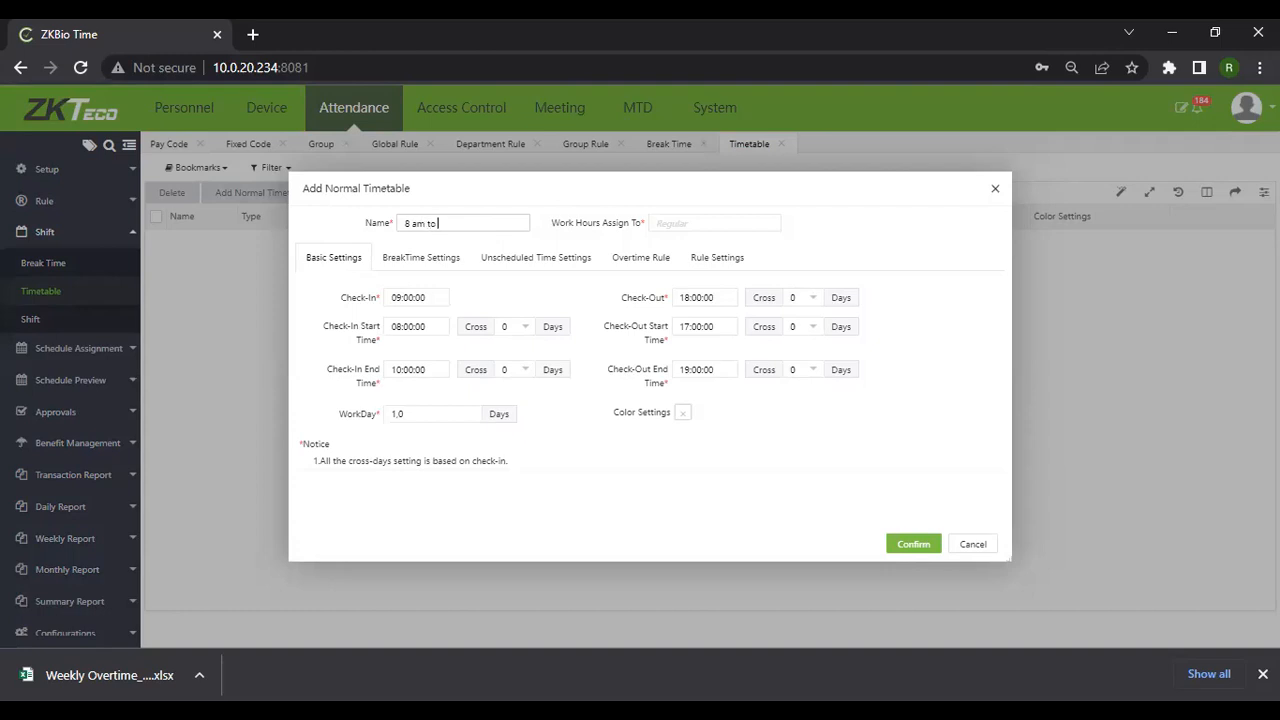
text( 5 pm)
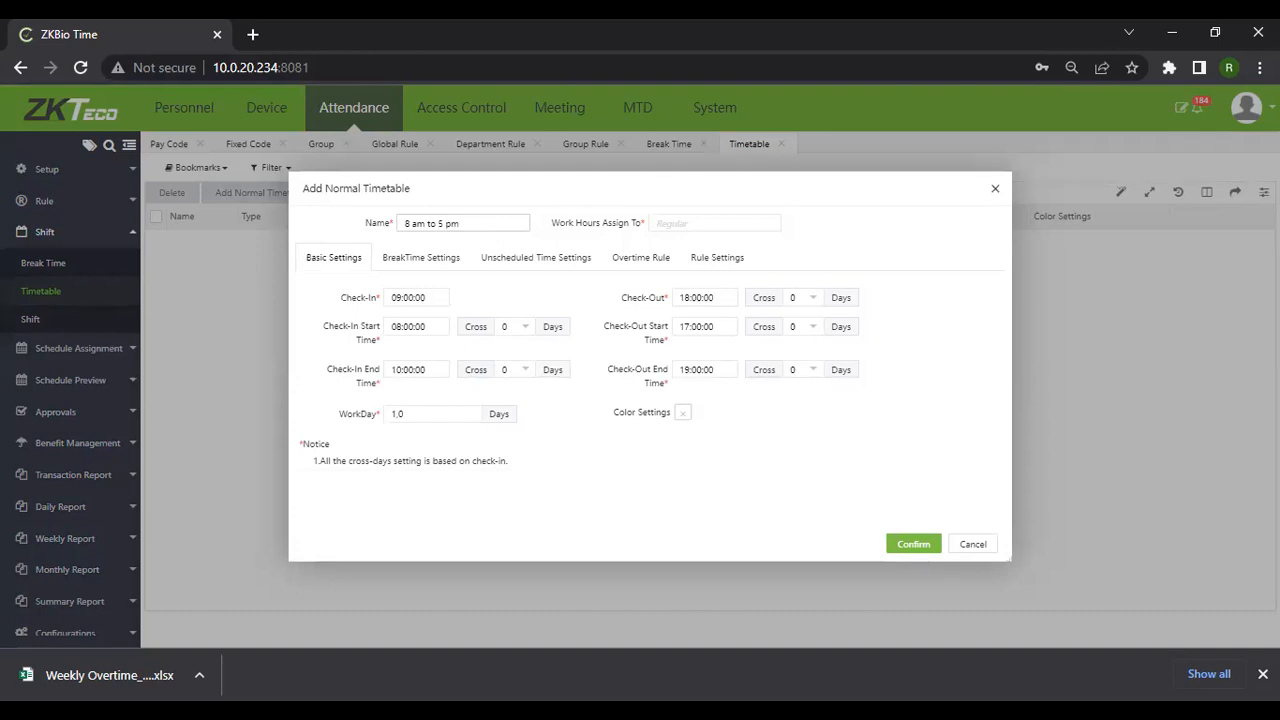
Set the timetable's check-in to 08:00:00 and check-out to 17:00:00
click(401, 302)
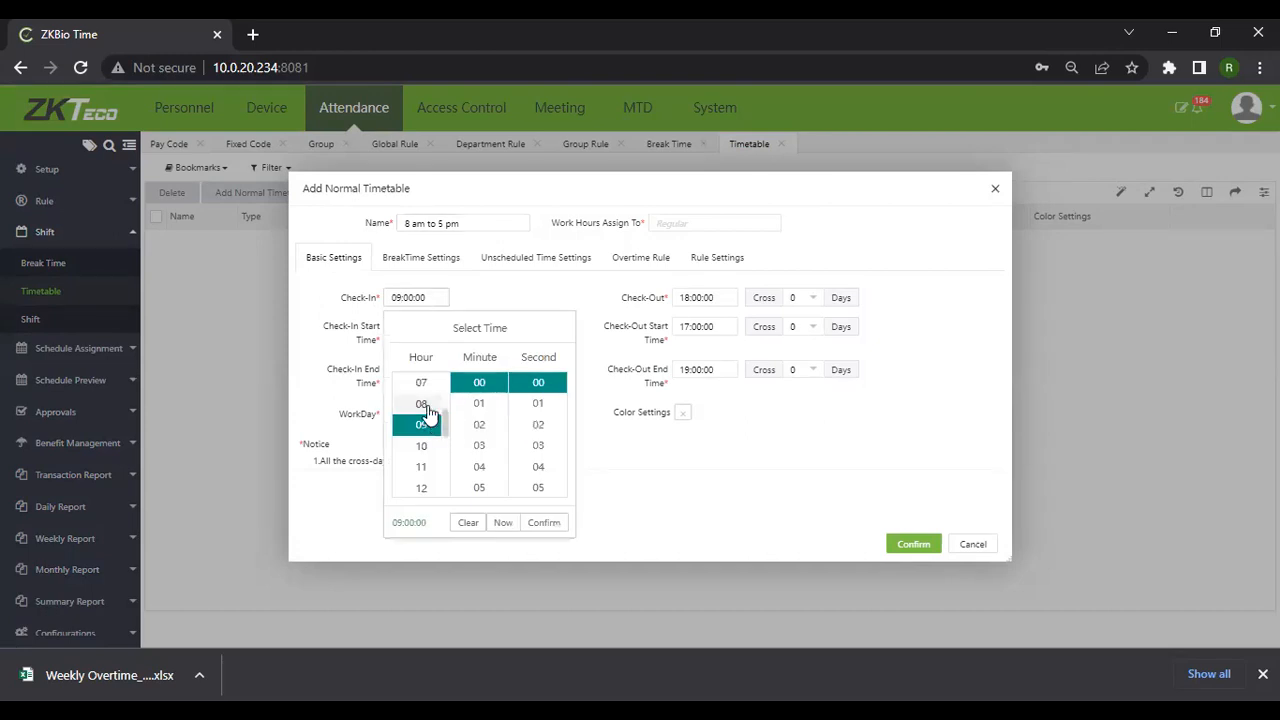
click(421, 404)
click(546, 524)
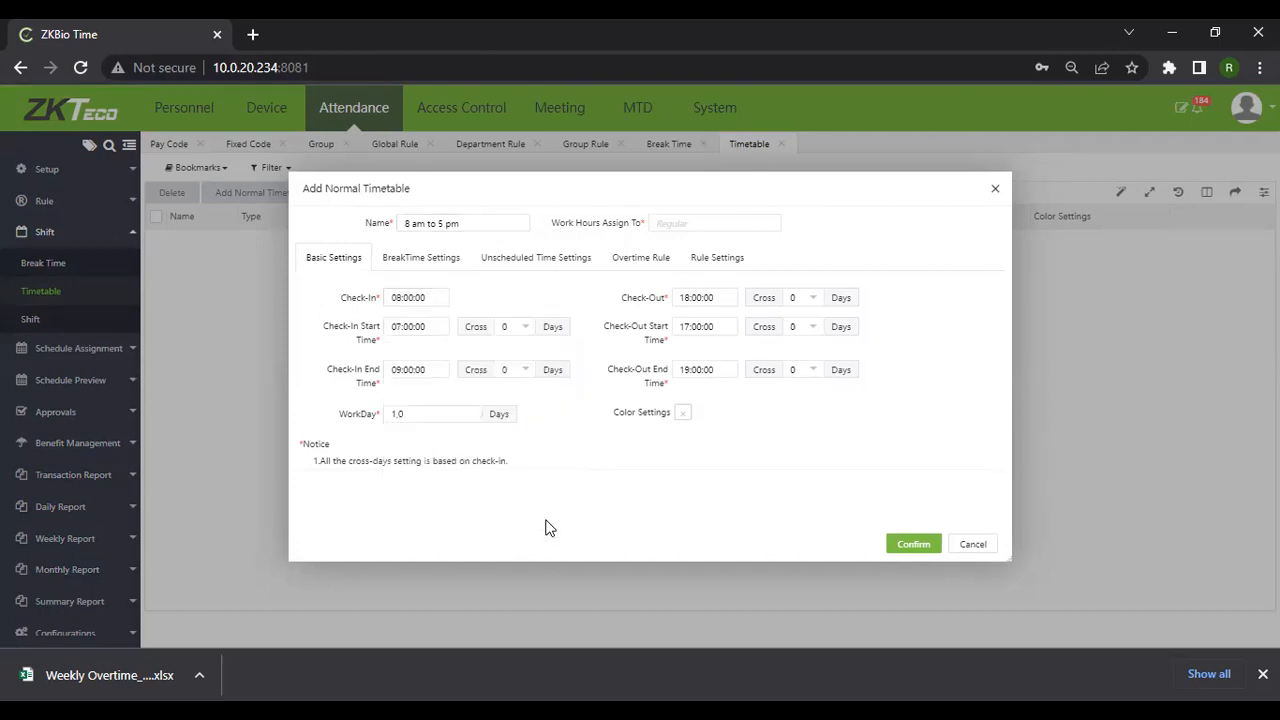
click(683, 297)
click(711, 422)
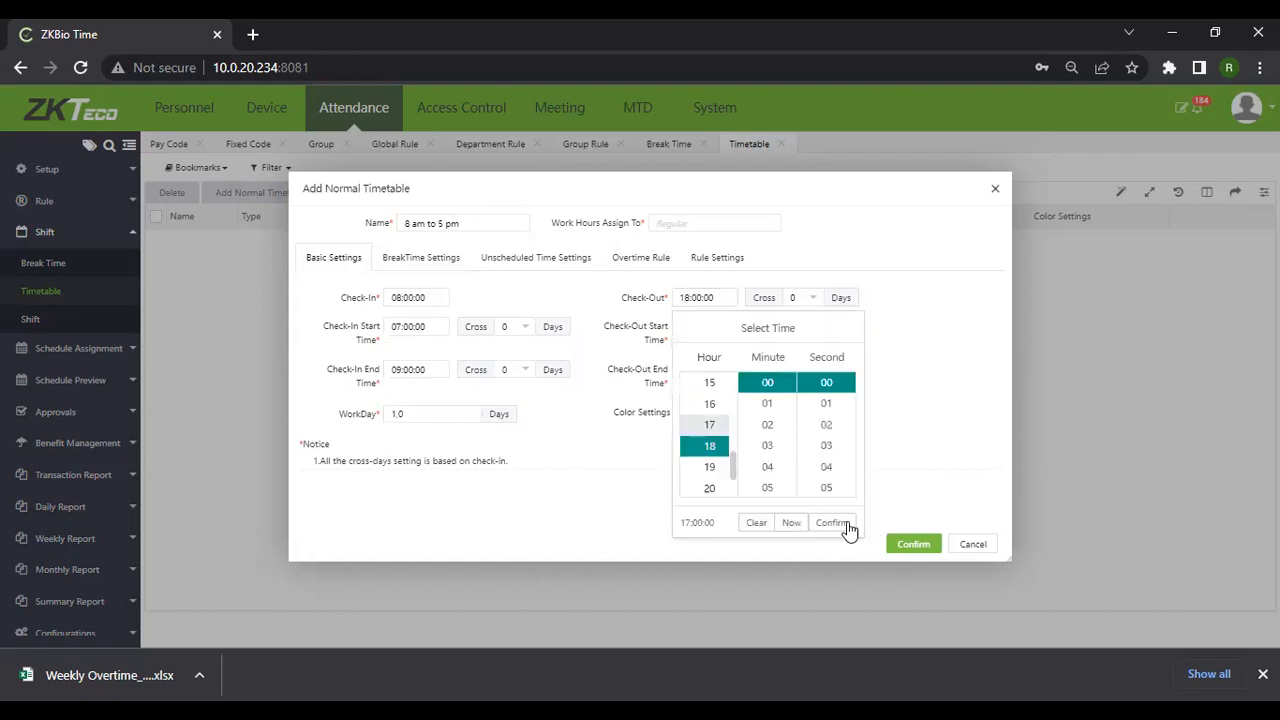
click(834, 522)
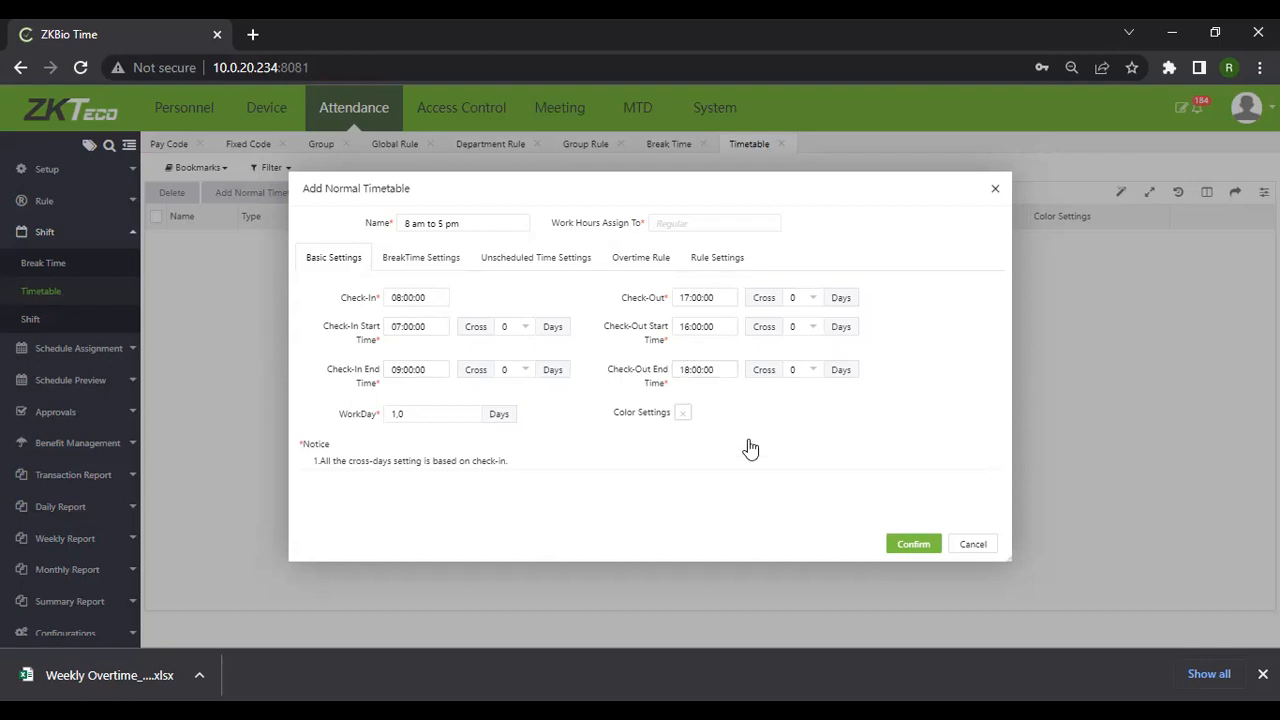
Set the timetable's check-out end time to 23:00:00
click(689, 371)
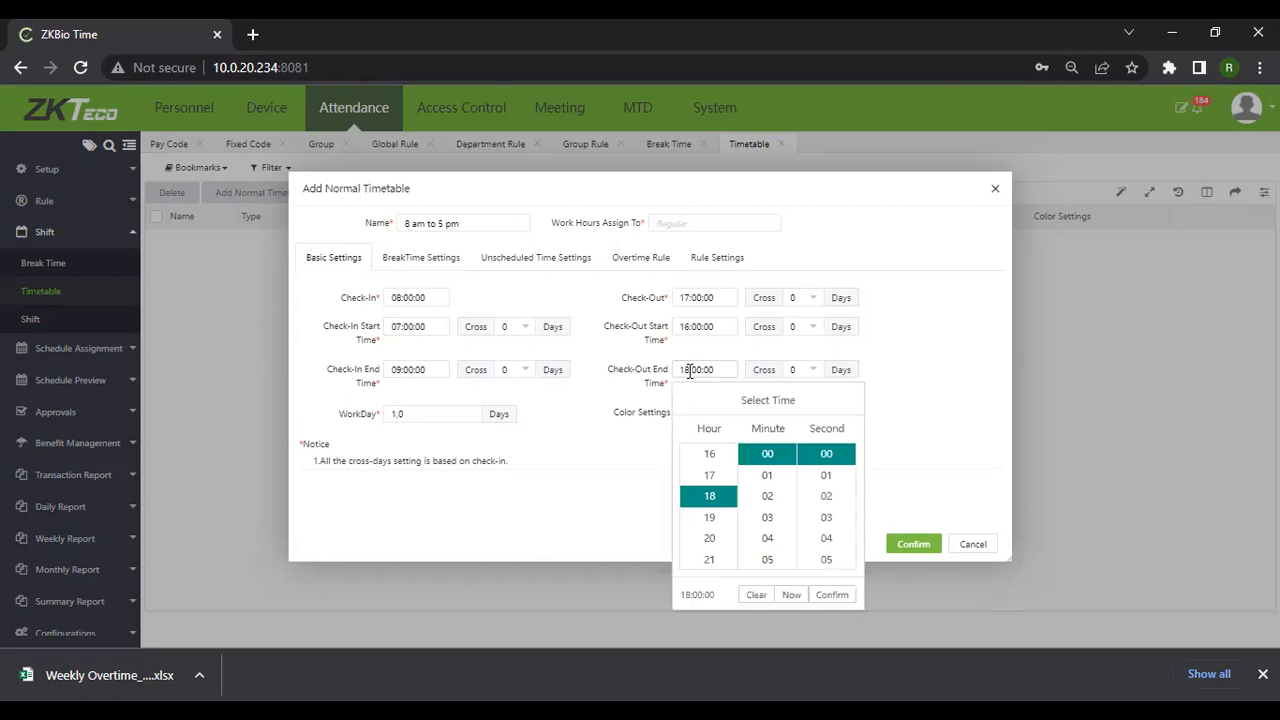
key(BackSpace)
key(BackSpace)
text(23)
click(682, 370)
scroll(714, 550, down, 1)
click(710, 559)
click(832, 595)
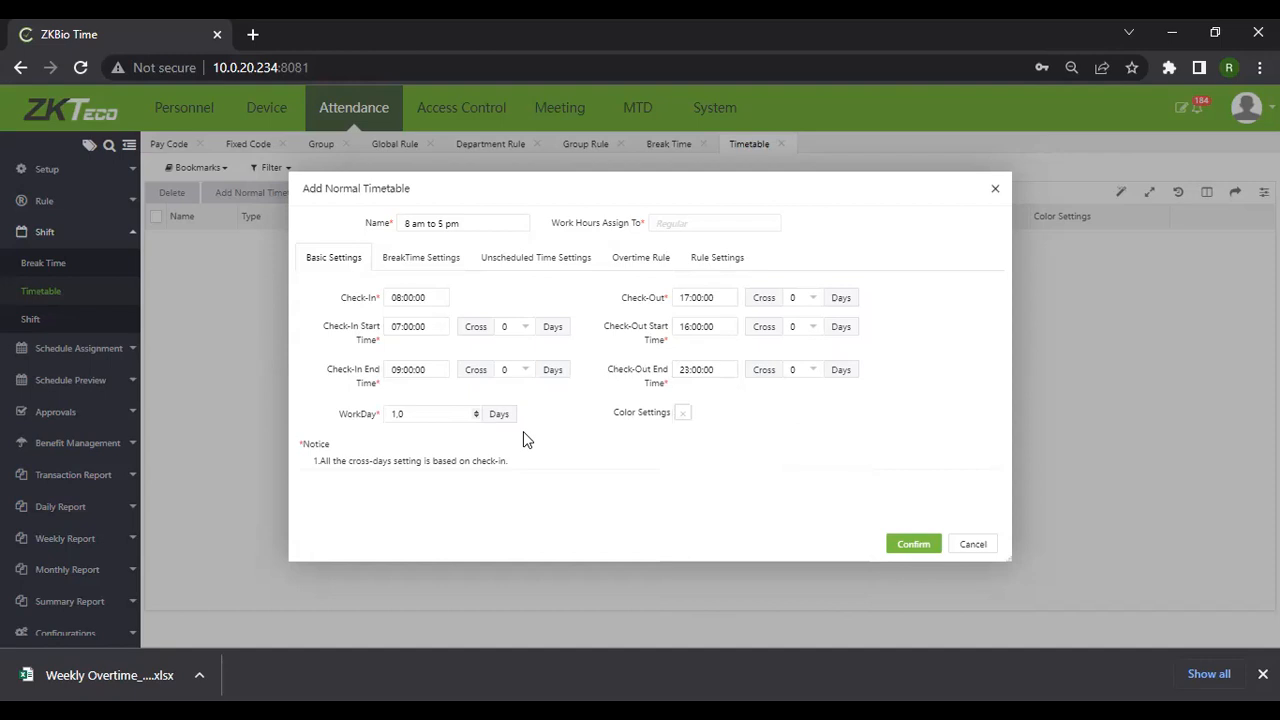
Give the timetable the green colour #6dff00
click(684, 413)
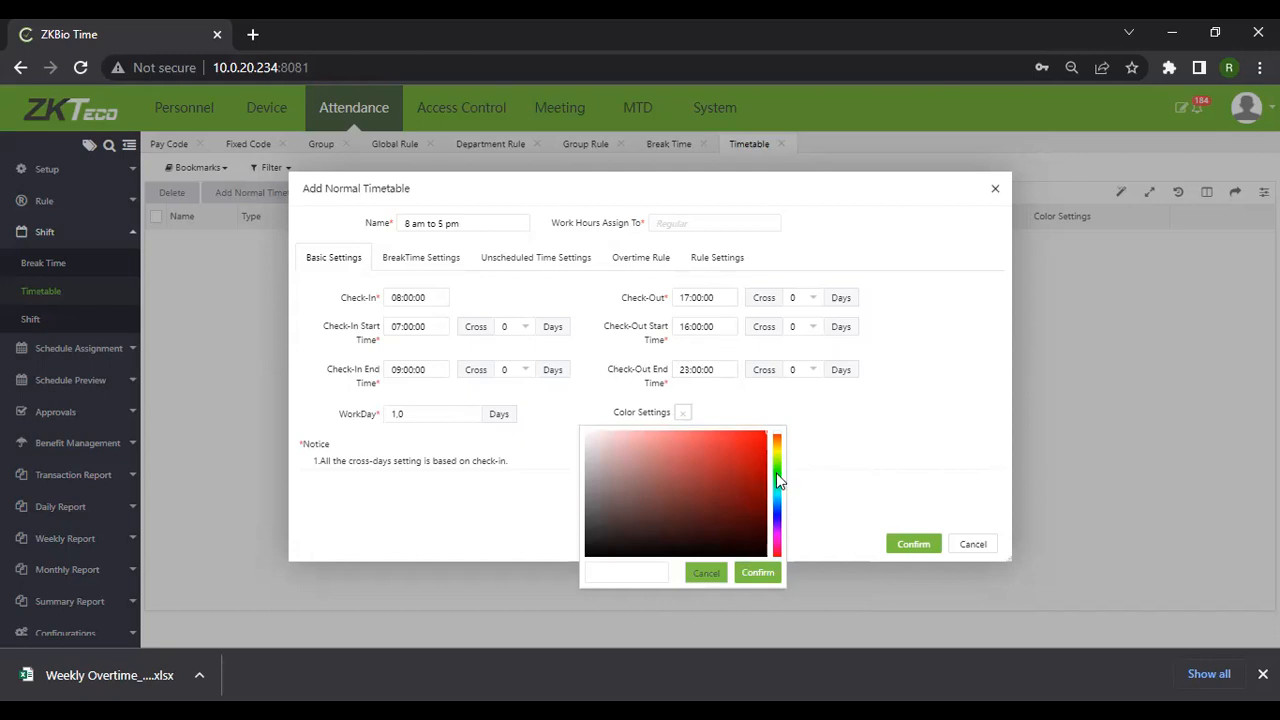
click(777, 479)
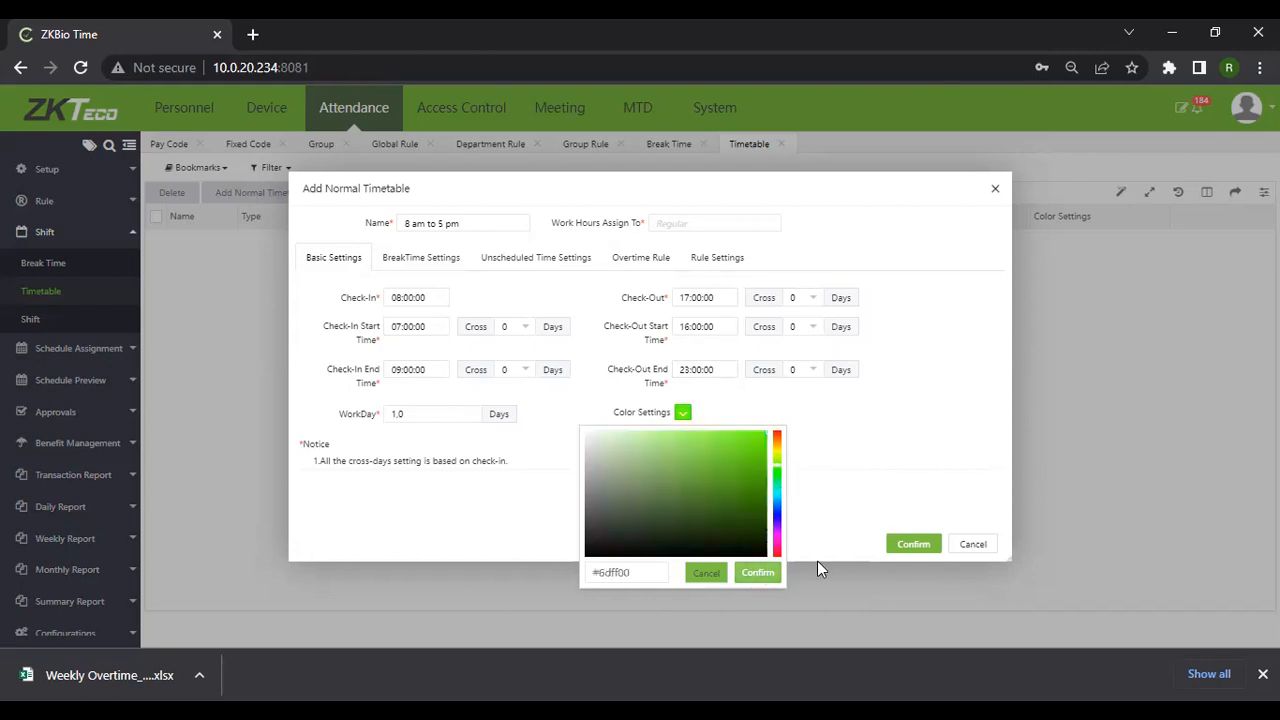
click(456, 199)
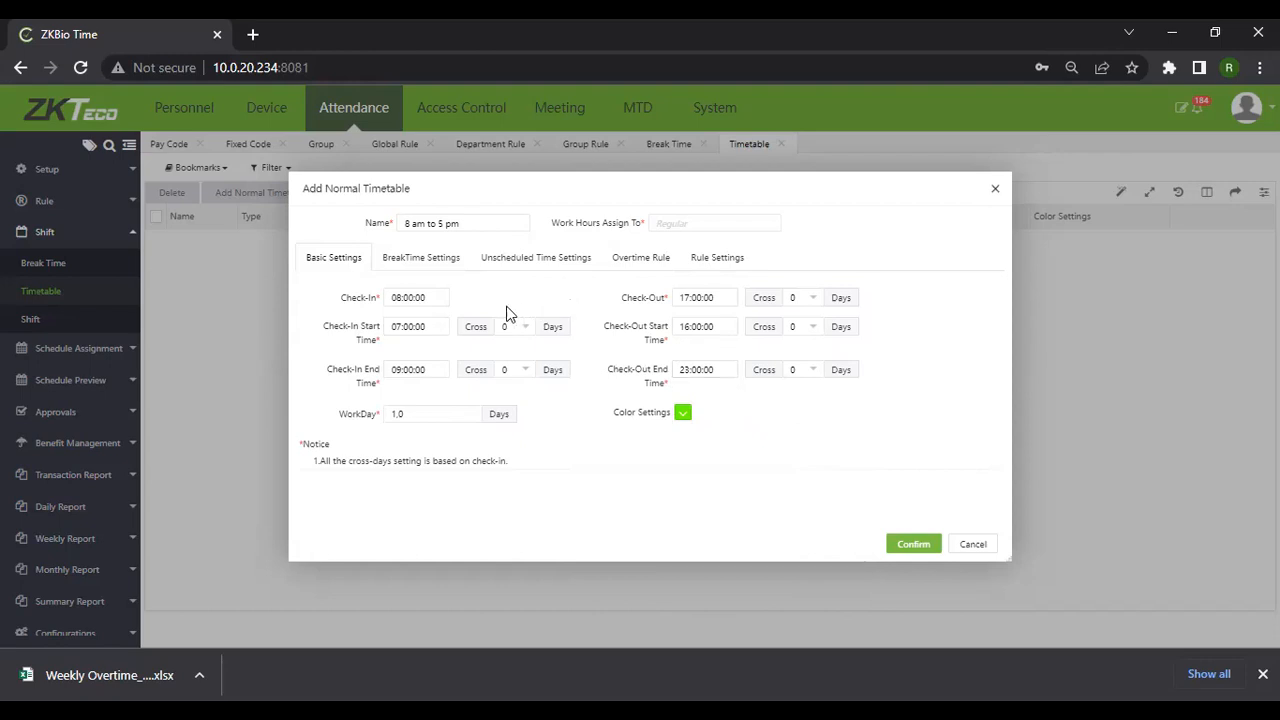
Tick the Contractors break (12:00–14:00, 60 min) in the timetable's break-time settings
click(413, 266)
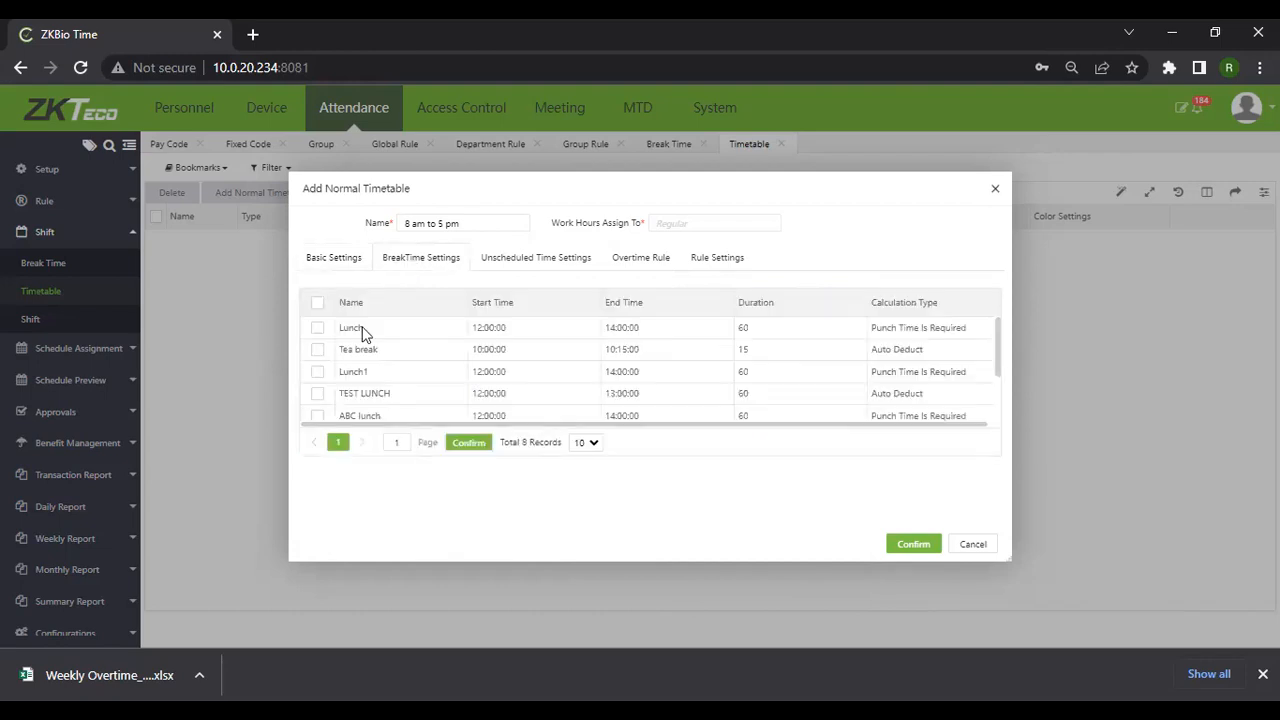
scroll(429, 367, down, 2)
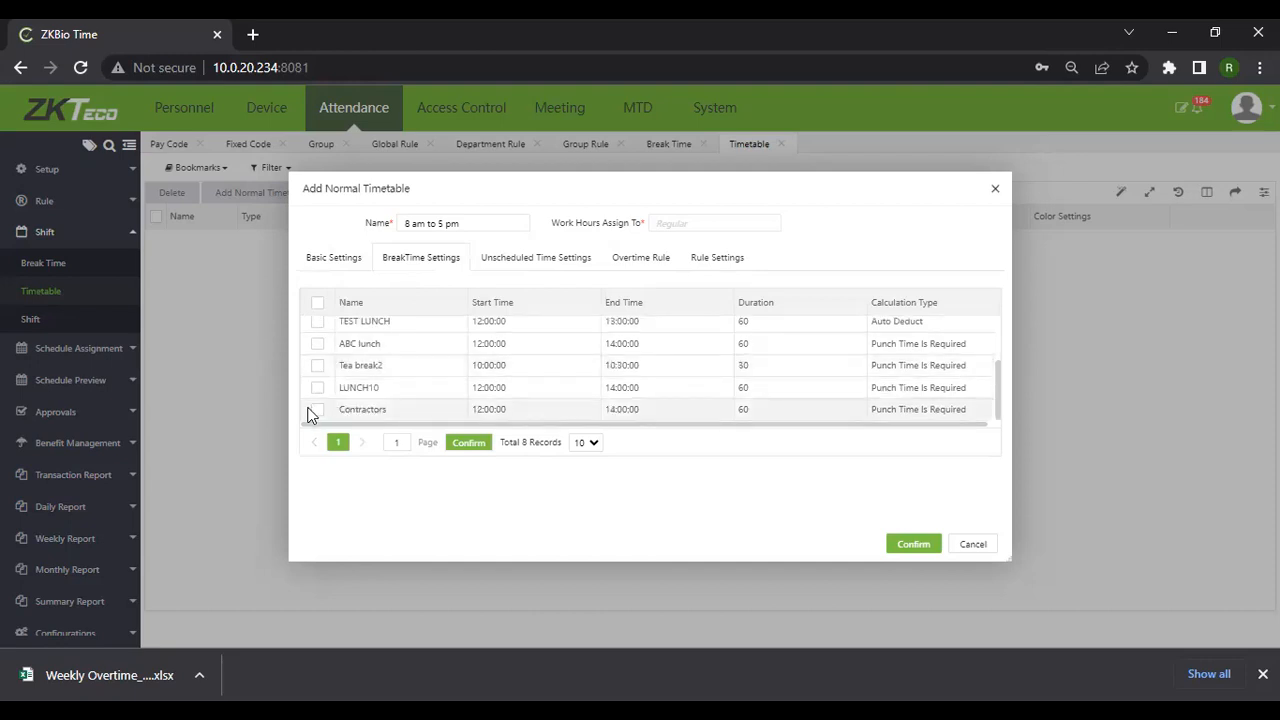
click(376, 405)
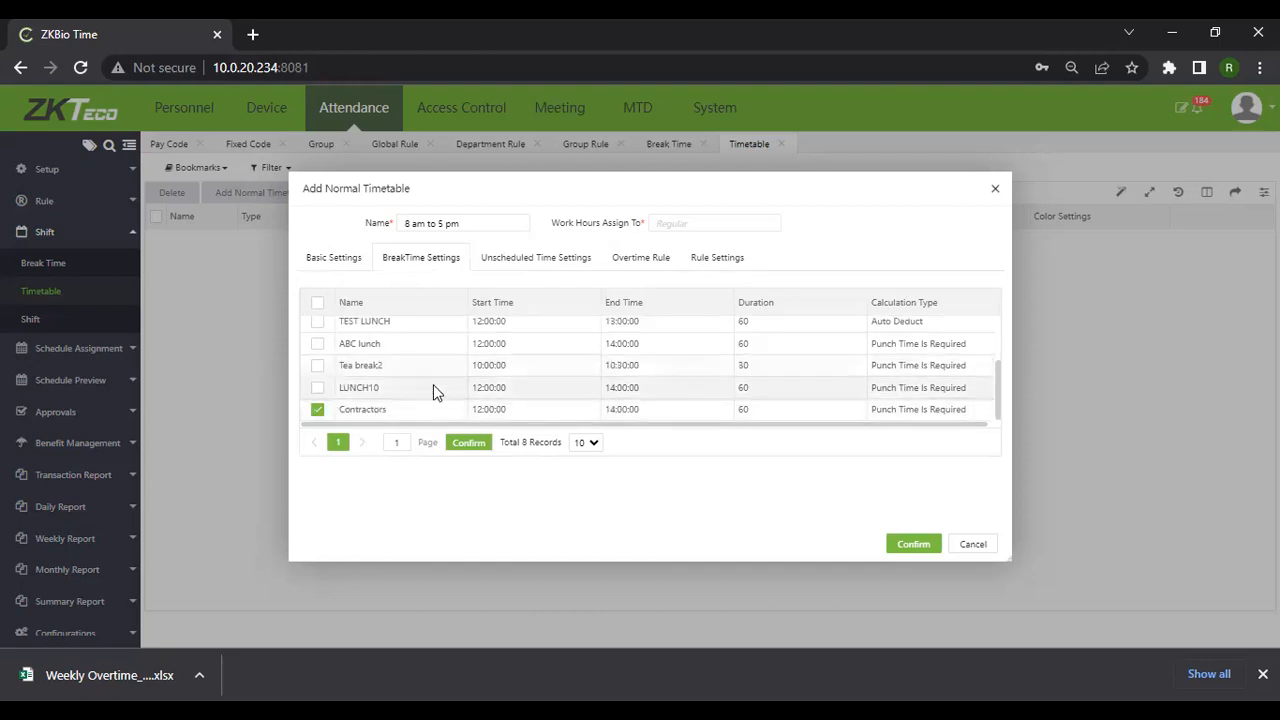
Enable Early In under unscheduled time, assigned to Normal OT with a 30-minute minimum
click(556, 276)
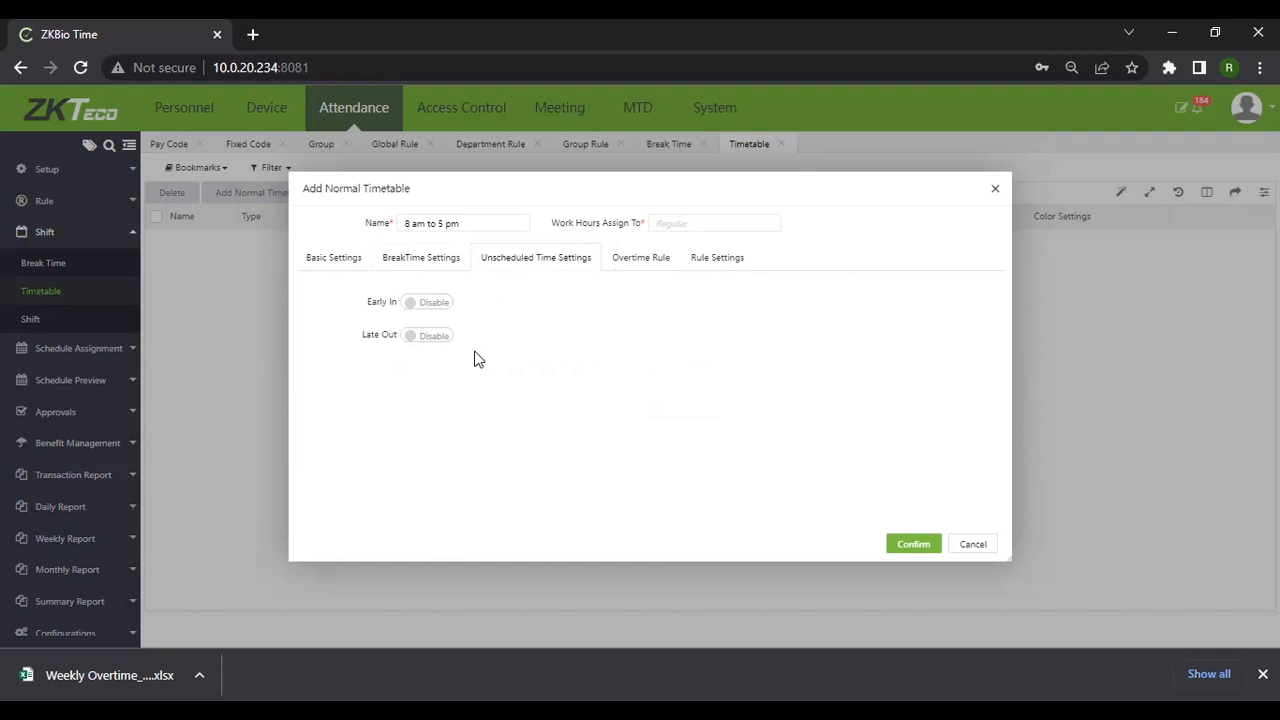
click(409, 312)
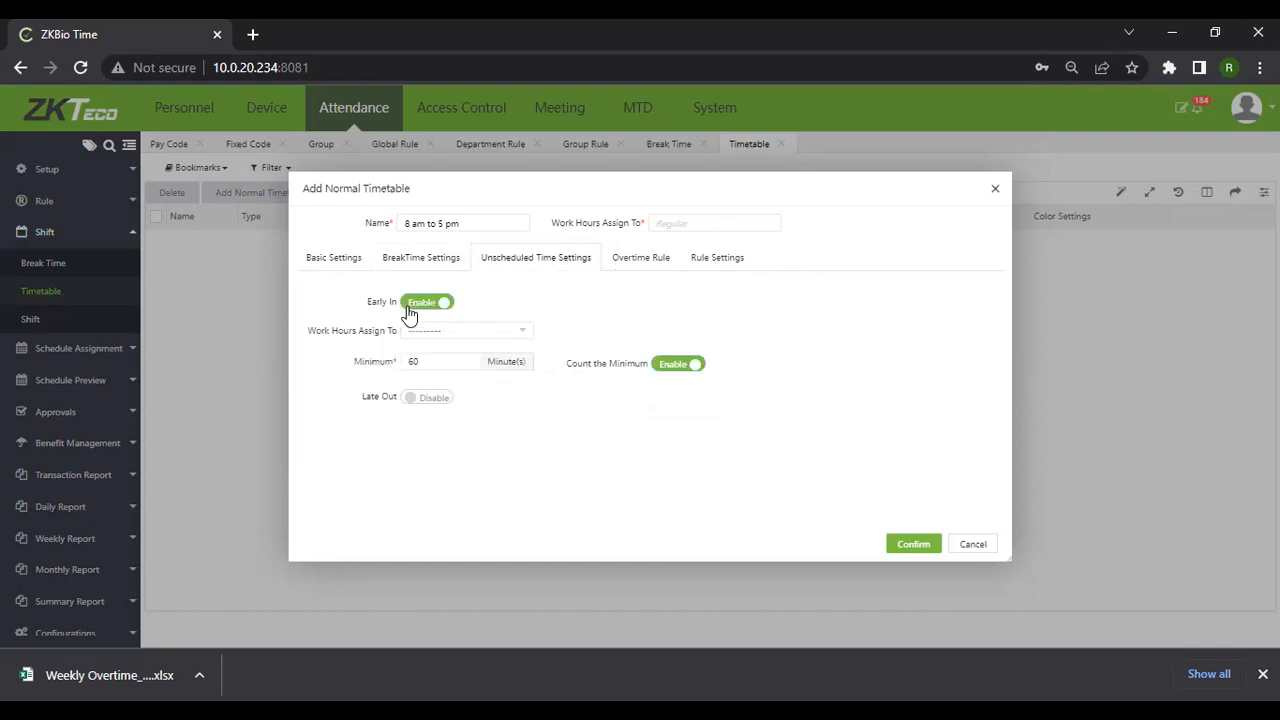
click(524, 341)
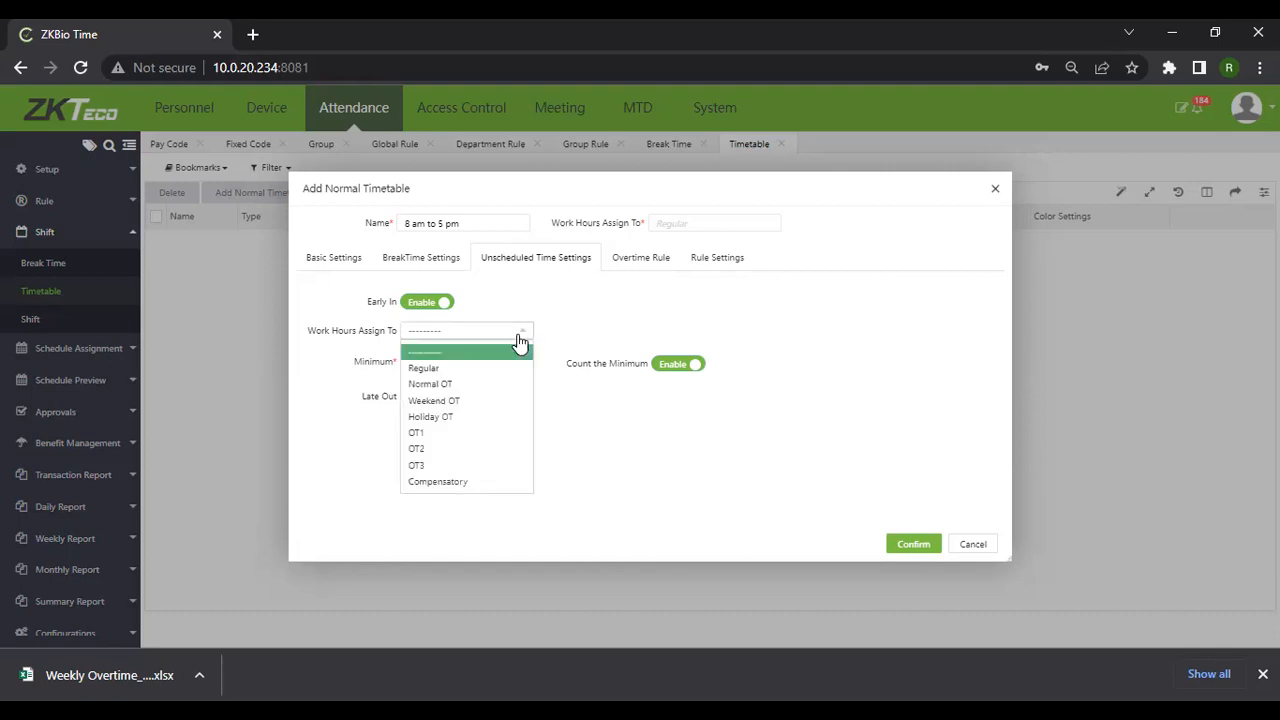
click(447, 384)
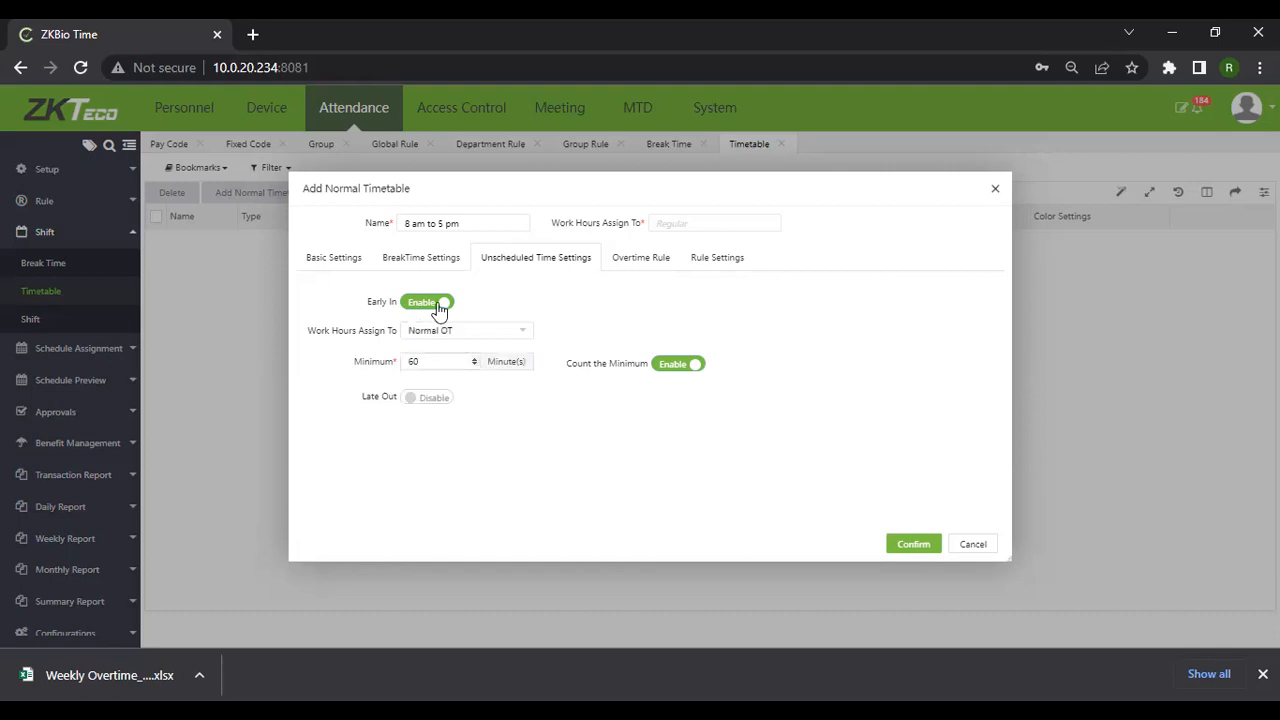
click(430, 360)
key(BackSpace)
key(BackSpace)
text(30)
Enable Late Out, assigned to Normal OT with a 30-minute minimum, then view the Overtime Rule tab
click(414, 402)
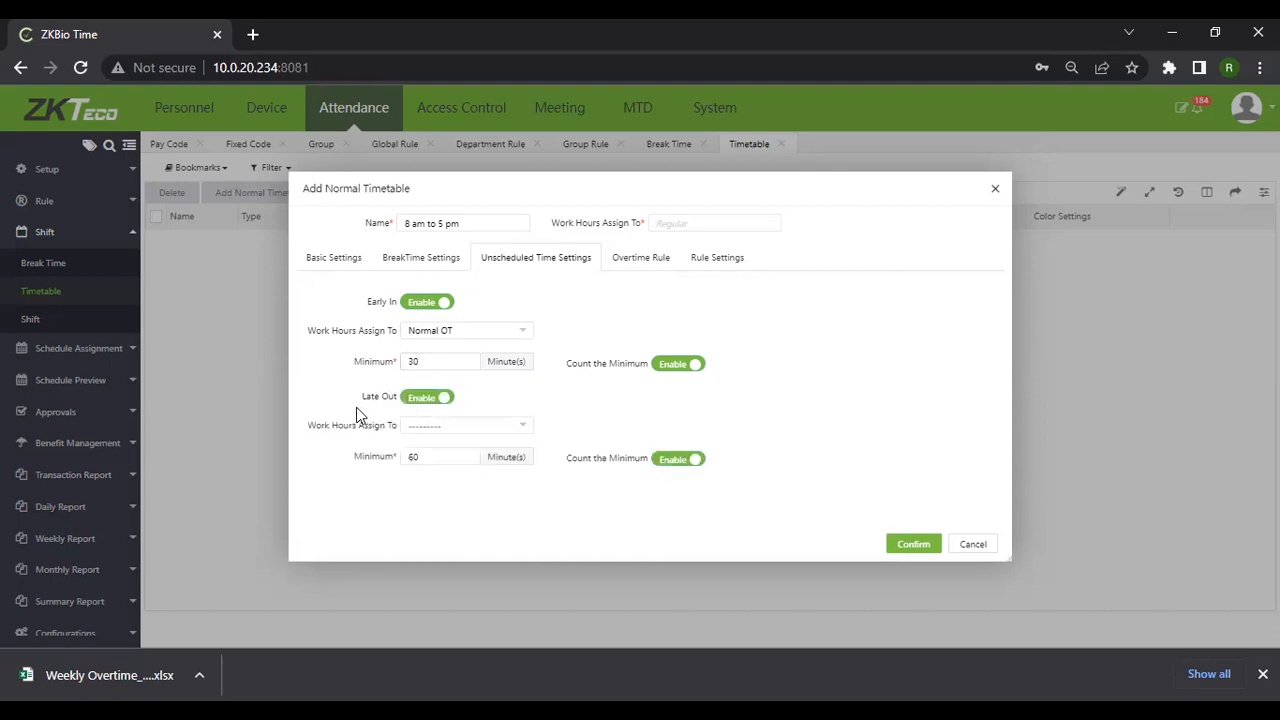
click(455, 438)
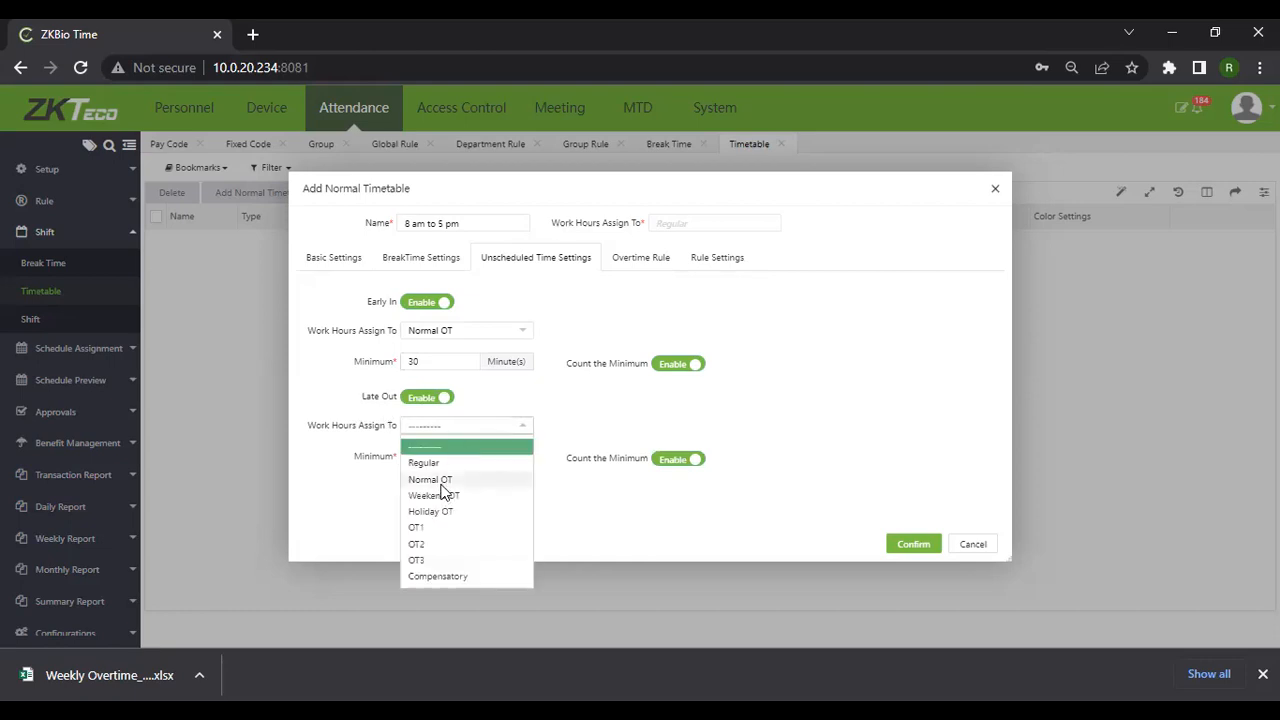
click(441, 482)
click(438, 458)
key(BackSpace)
key(BackSpace)
text(30)
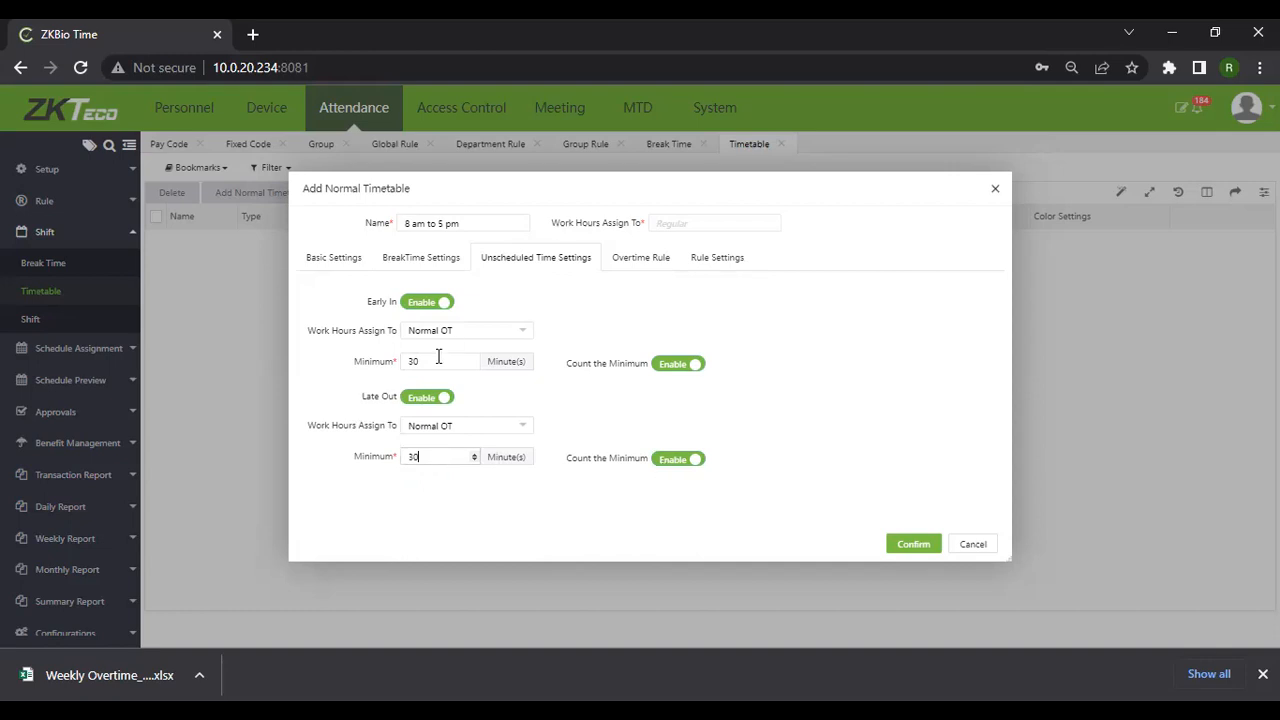
click(464, 462)
click(638, 262)
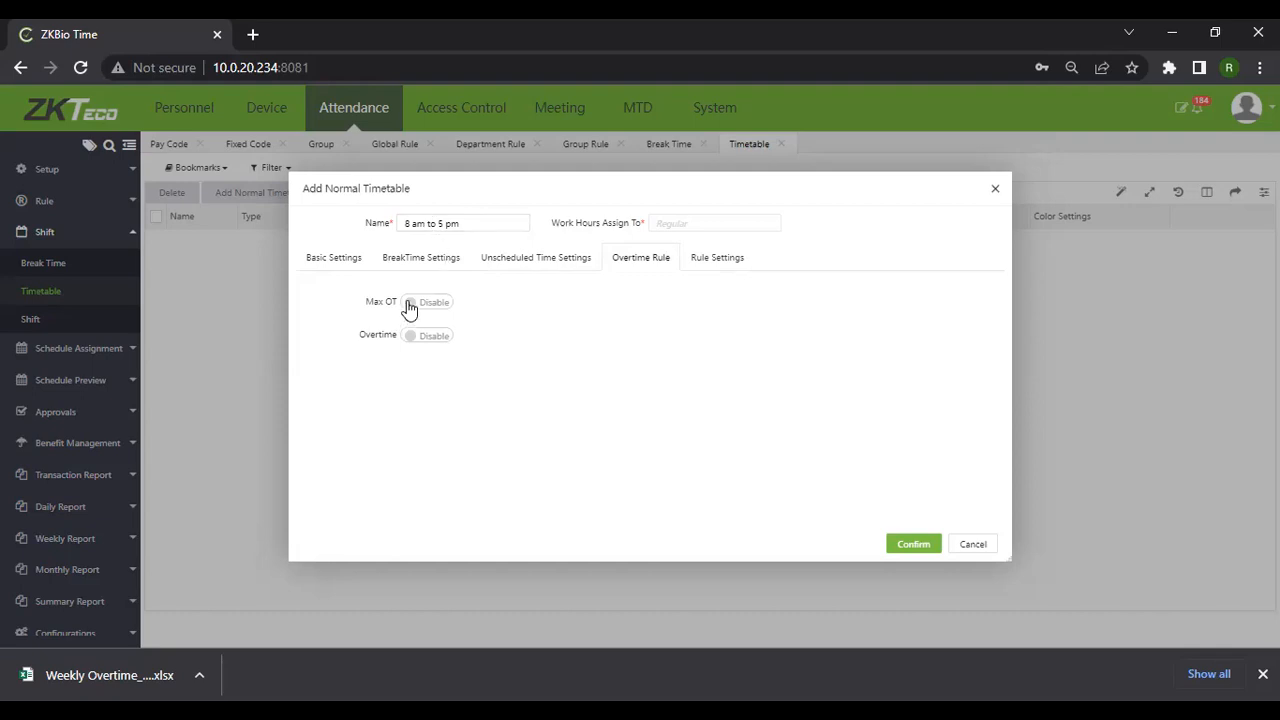
Switch the timetable's Overtime setting to Enable
click(409, 338)
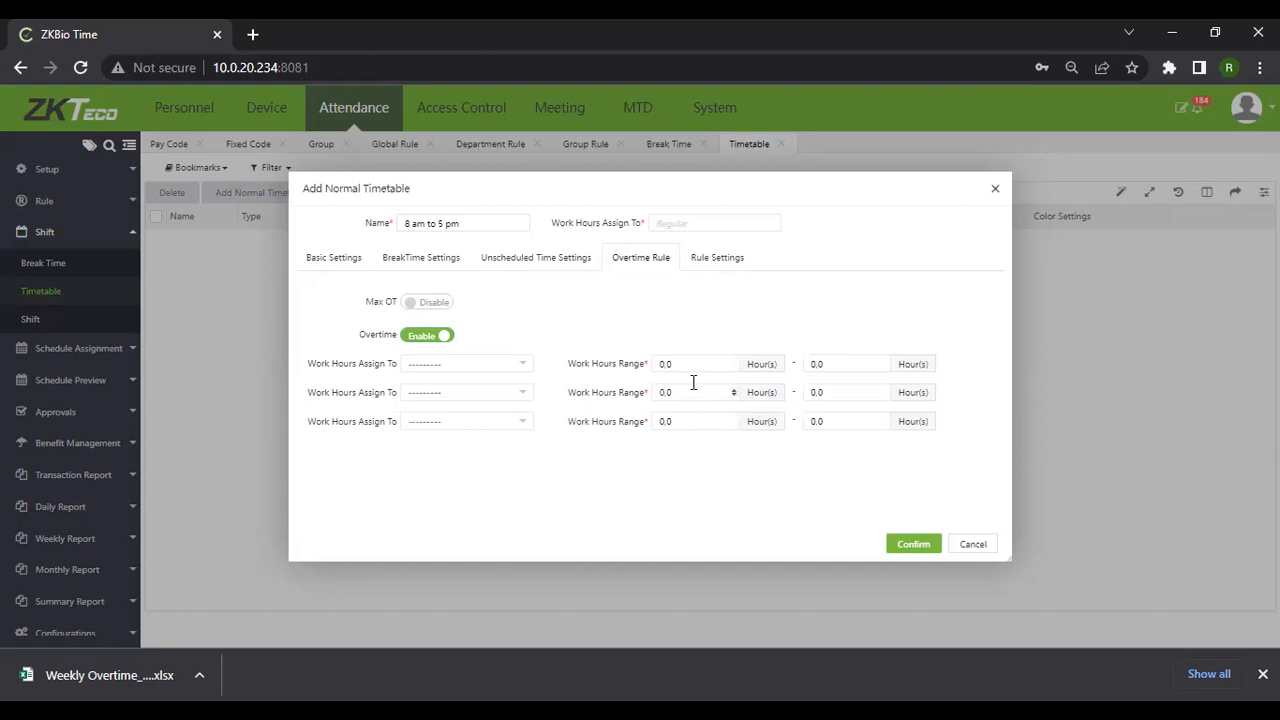
Enter 8 to 20 hours as the first overtime work-hours range
click(665, 364)
key(BackSpace)
text(8)
click(820, 365)
text(2)
click(515, 369)
click(699, 264)
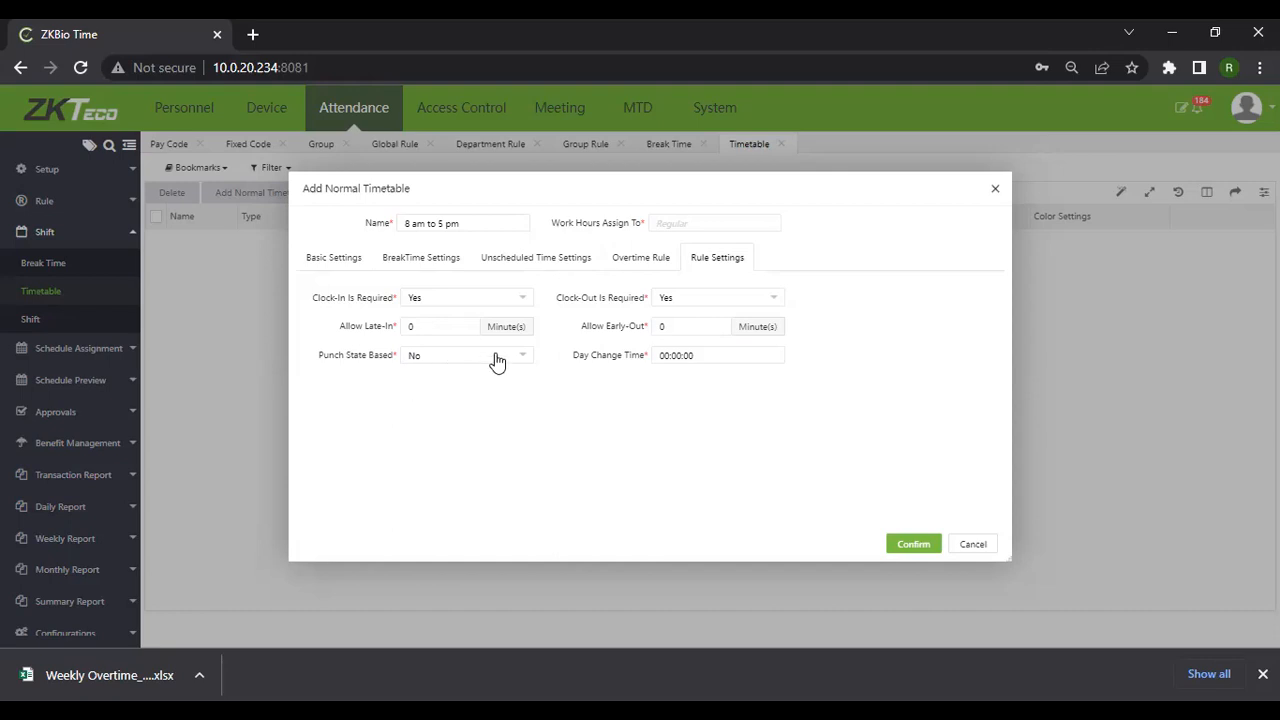
Set Punch State Based to Yes and save the 8 am to 5 pm timetable
click(461, 358)
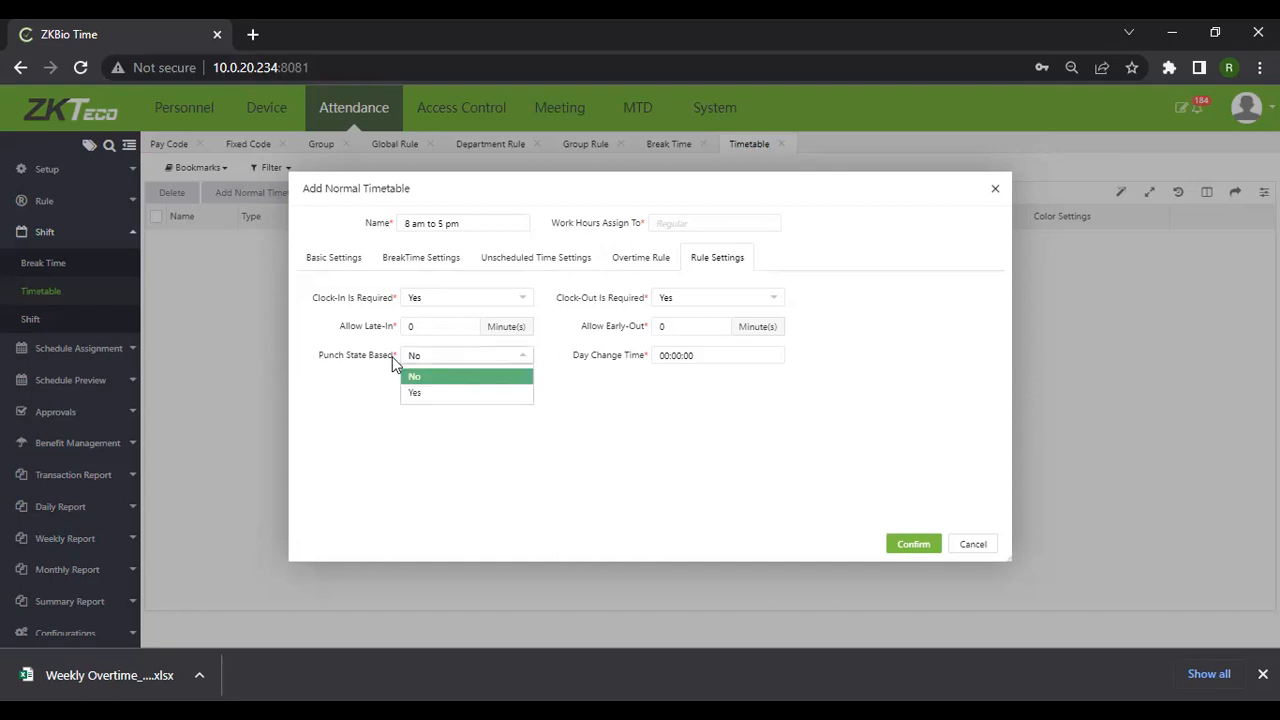
click(469, 393)
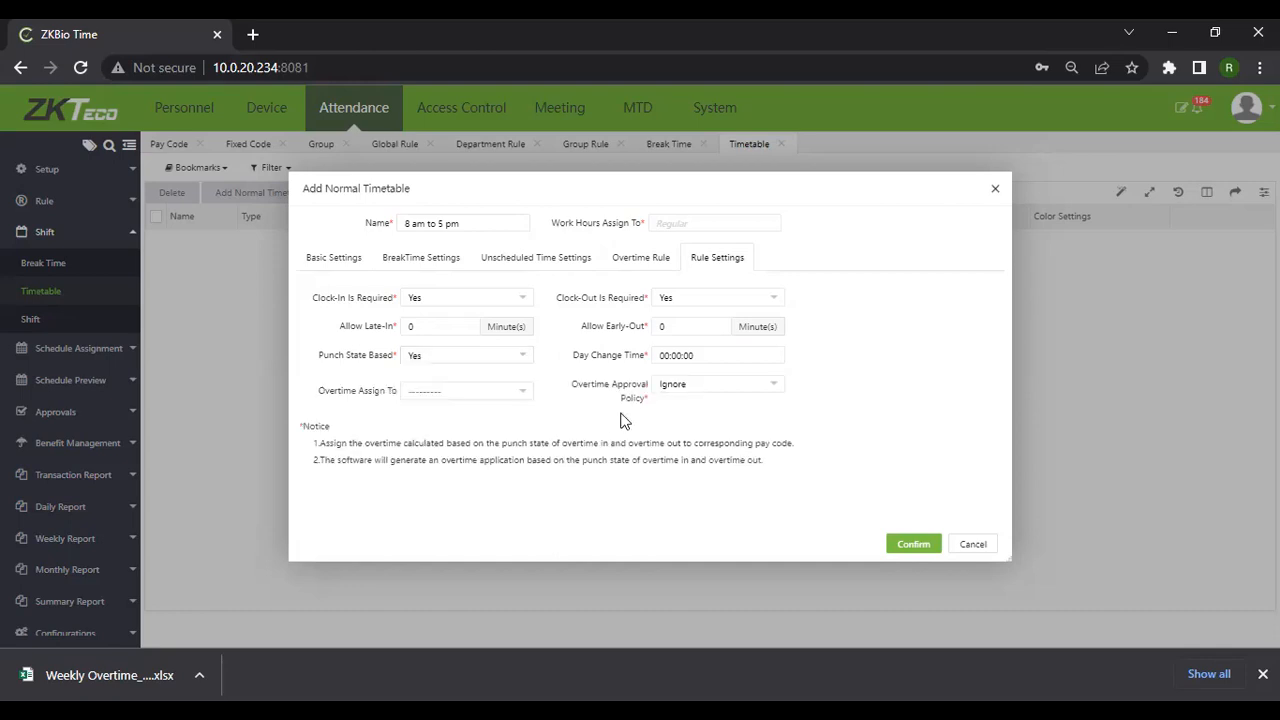
click(915, 550)
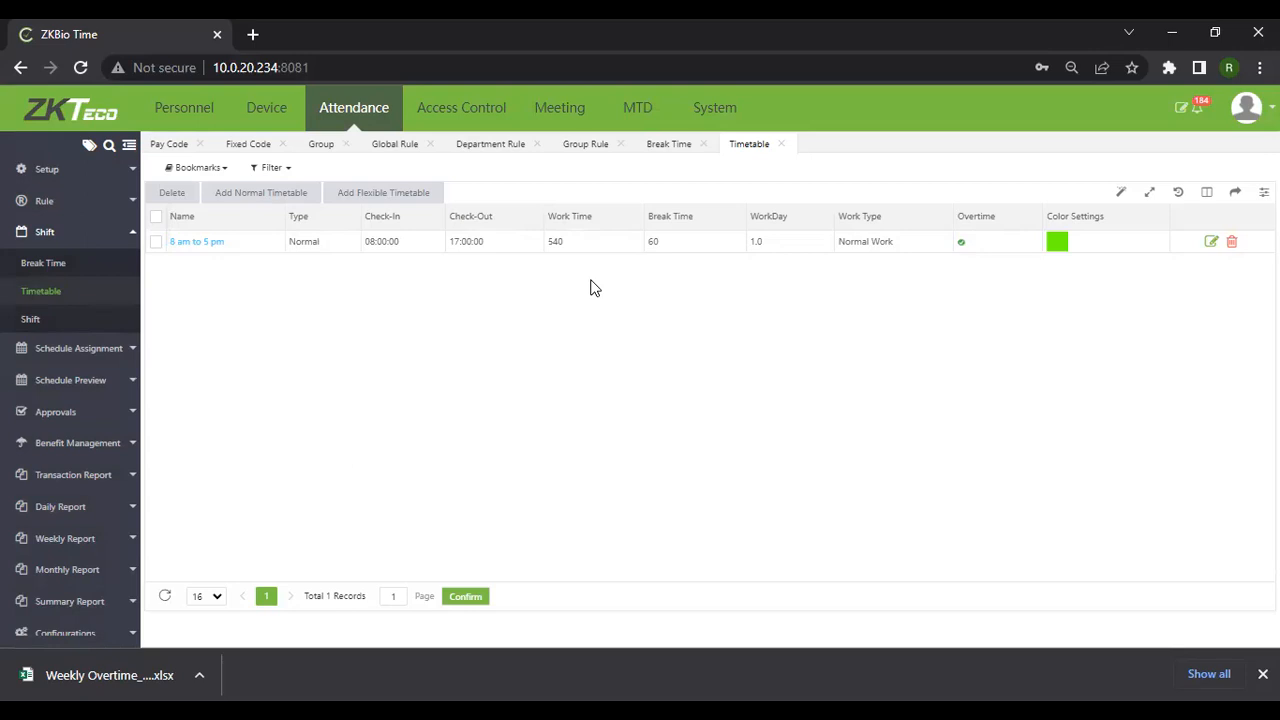
Start a flexible timetable named 'Flexi' with 480-minute work time and a dark red colour
click(367, 195)
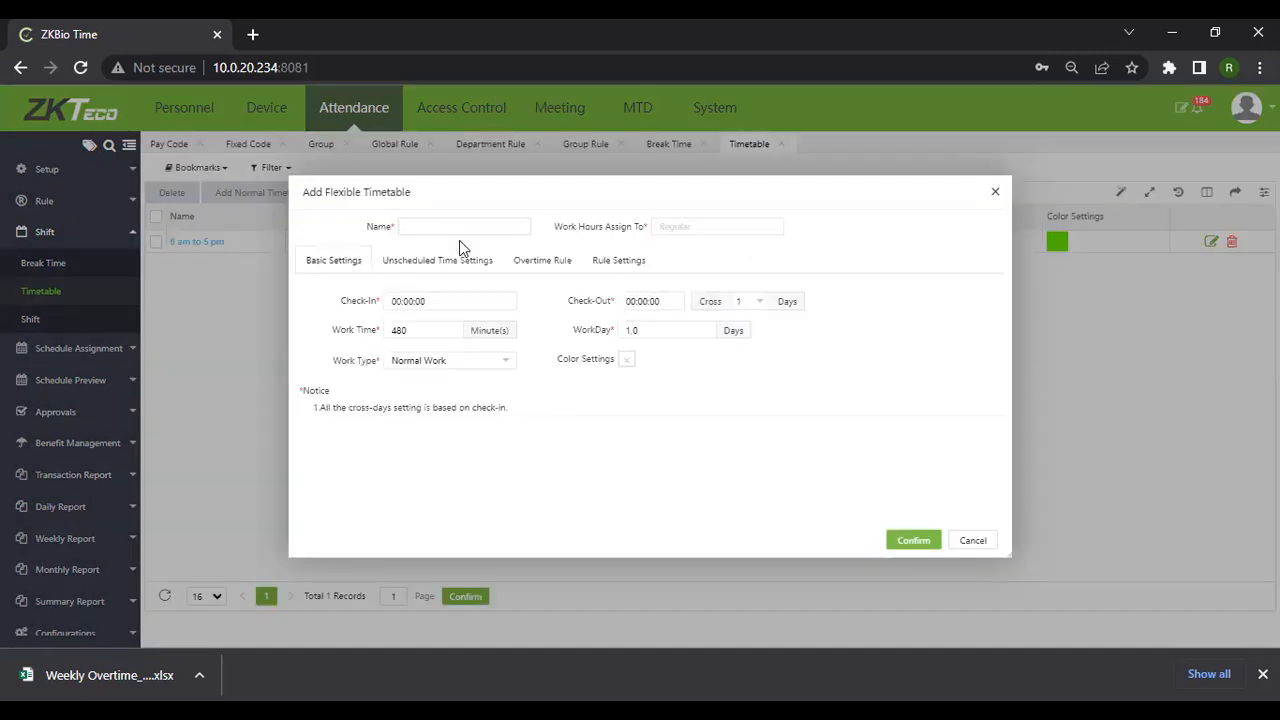
click(451, 225)
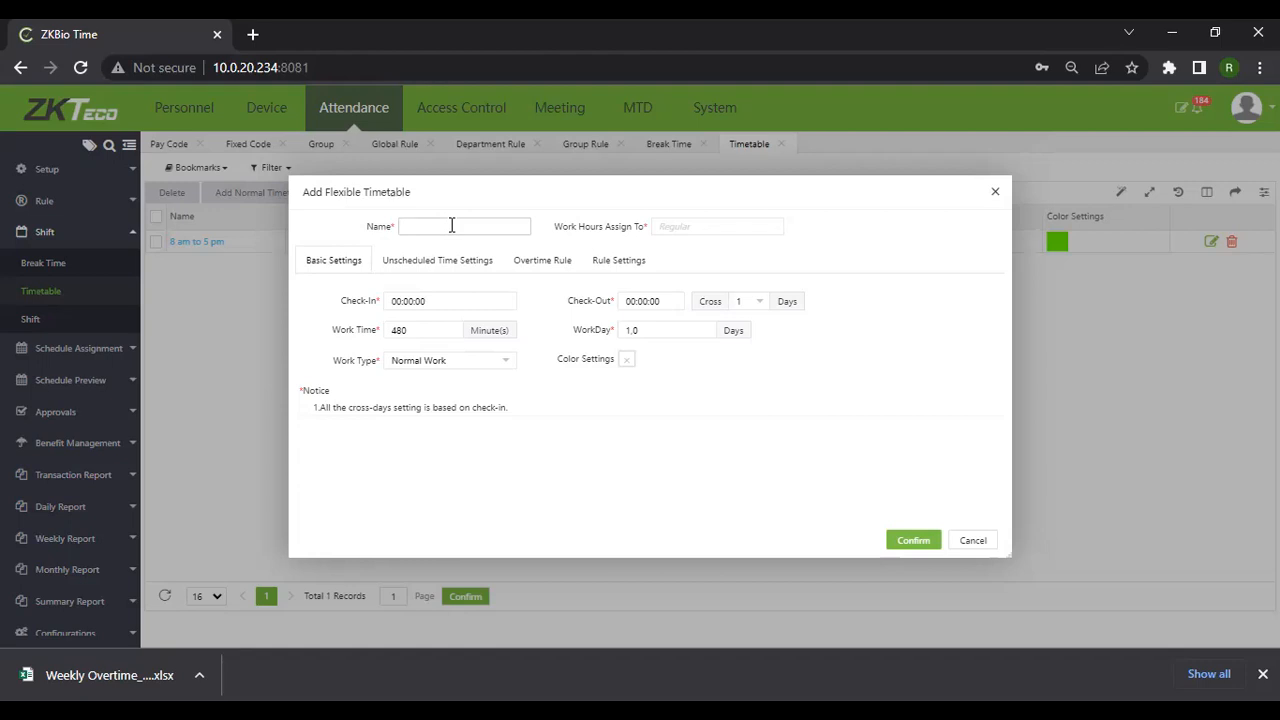
text(Flexi)
click(421, 332)
click(420, 331)
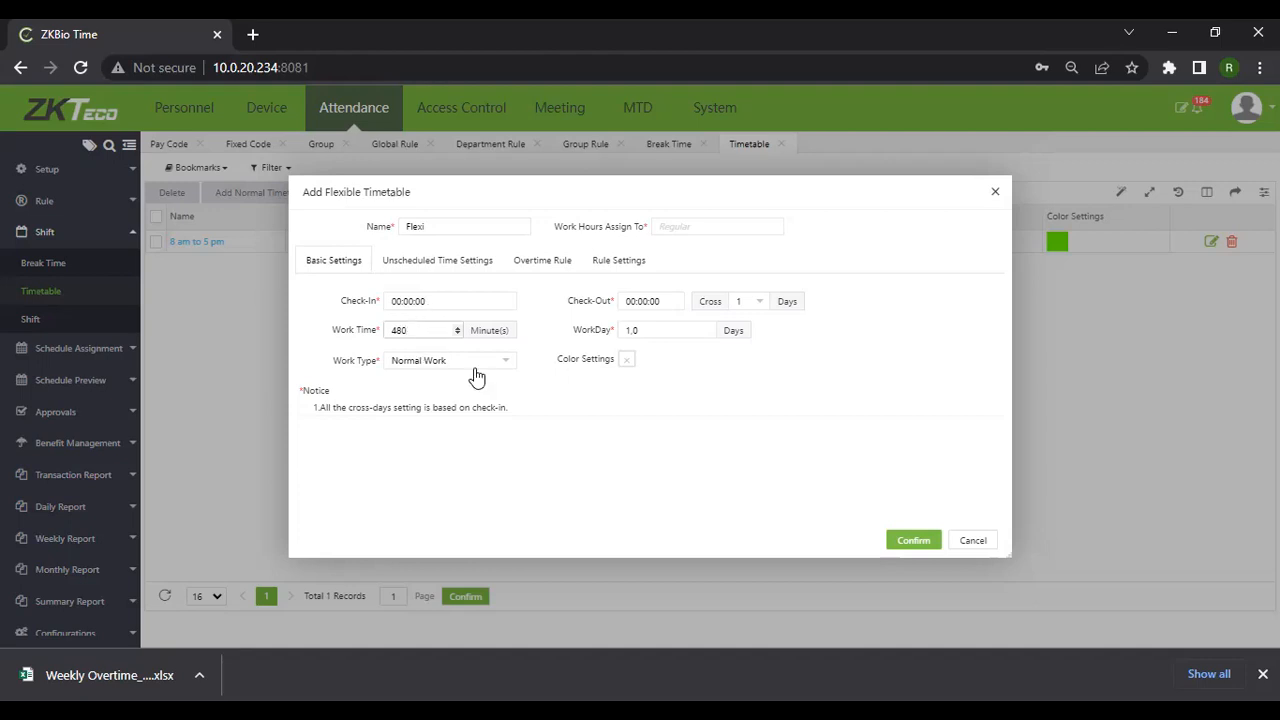
click(634, 447)
click(699, 521)
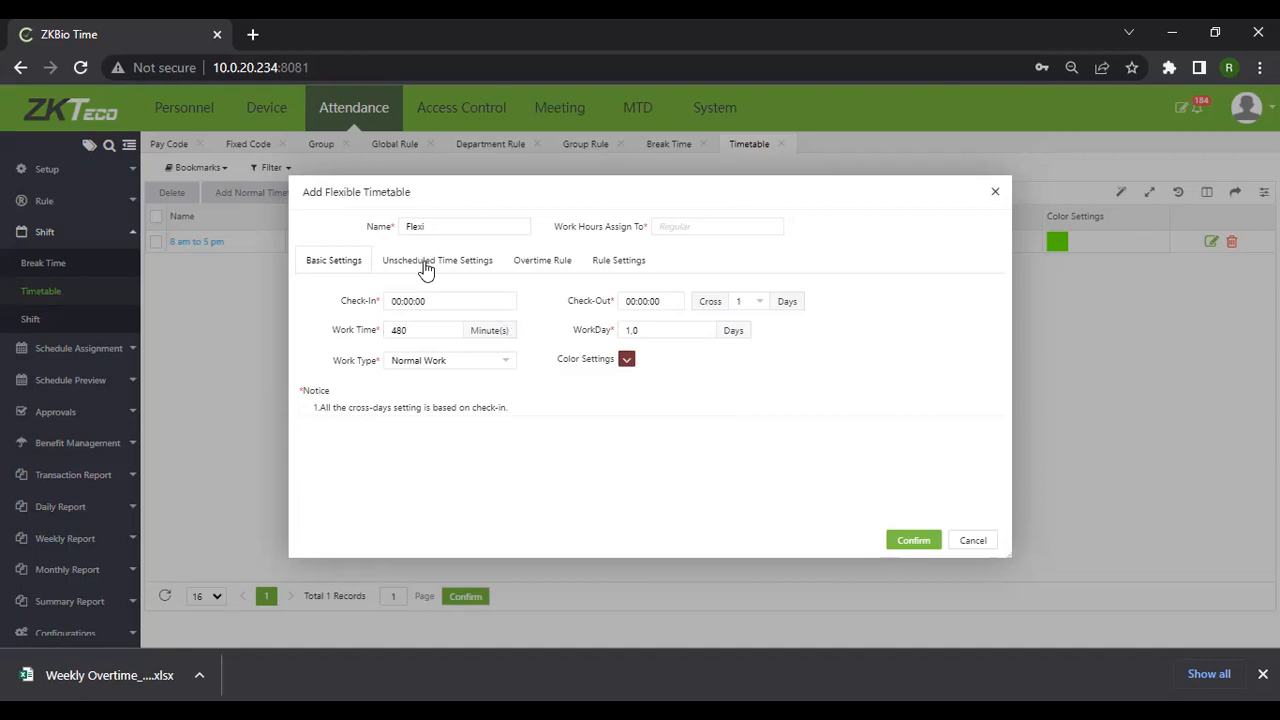
Enable overtime for Flexi with the first work-hours range from 8 to 24
click(538, 264)
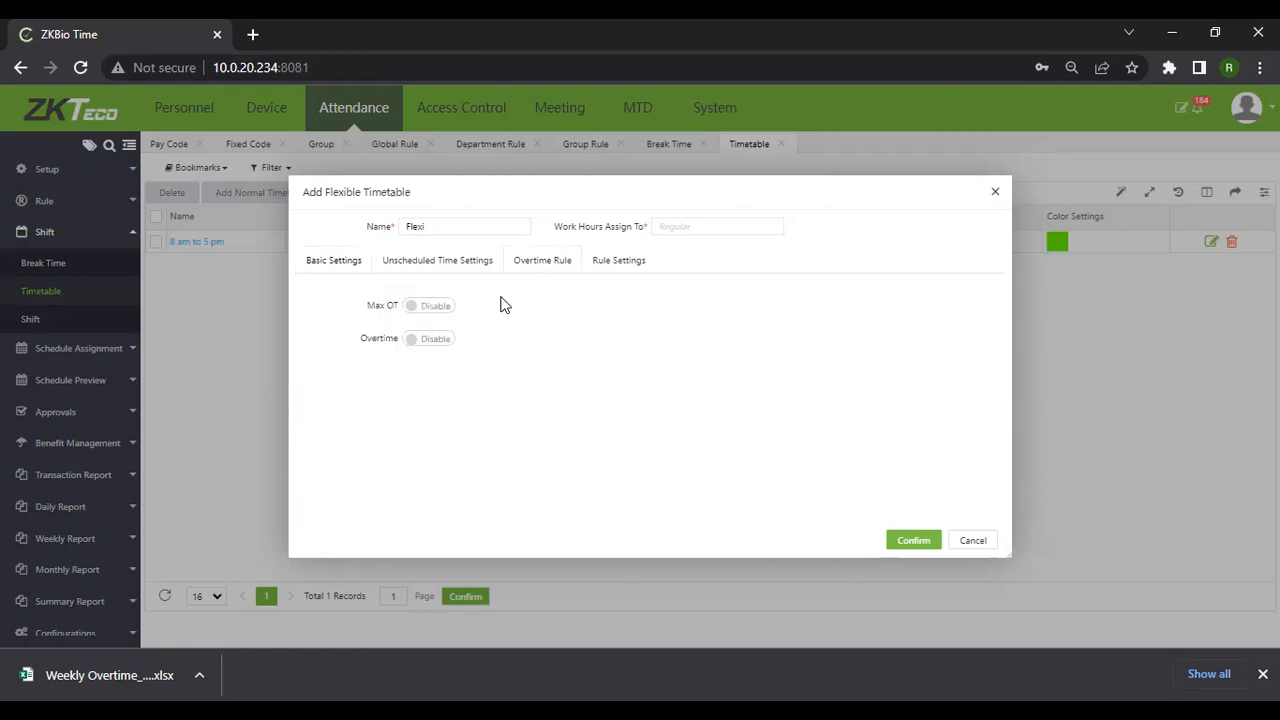
click(429, 338)
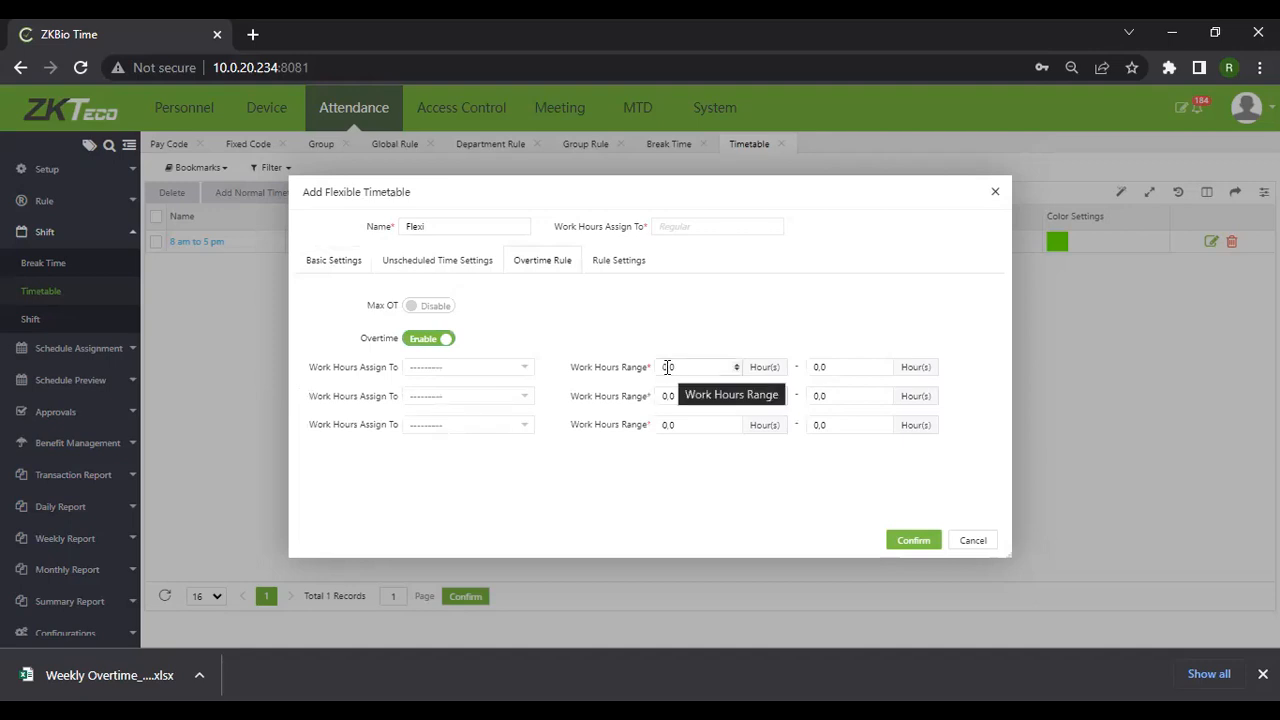
text(8)
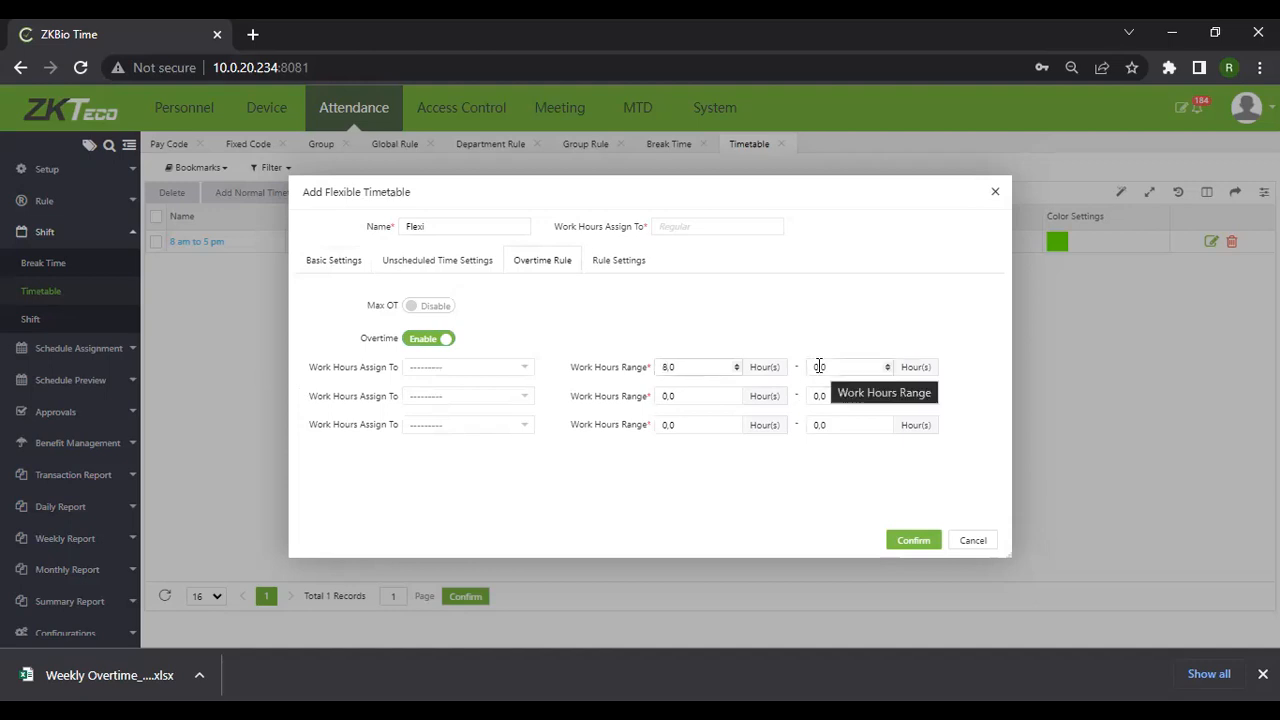
click(819, 367)
text(2)
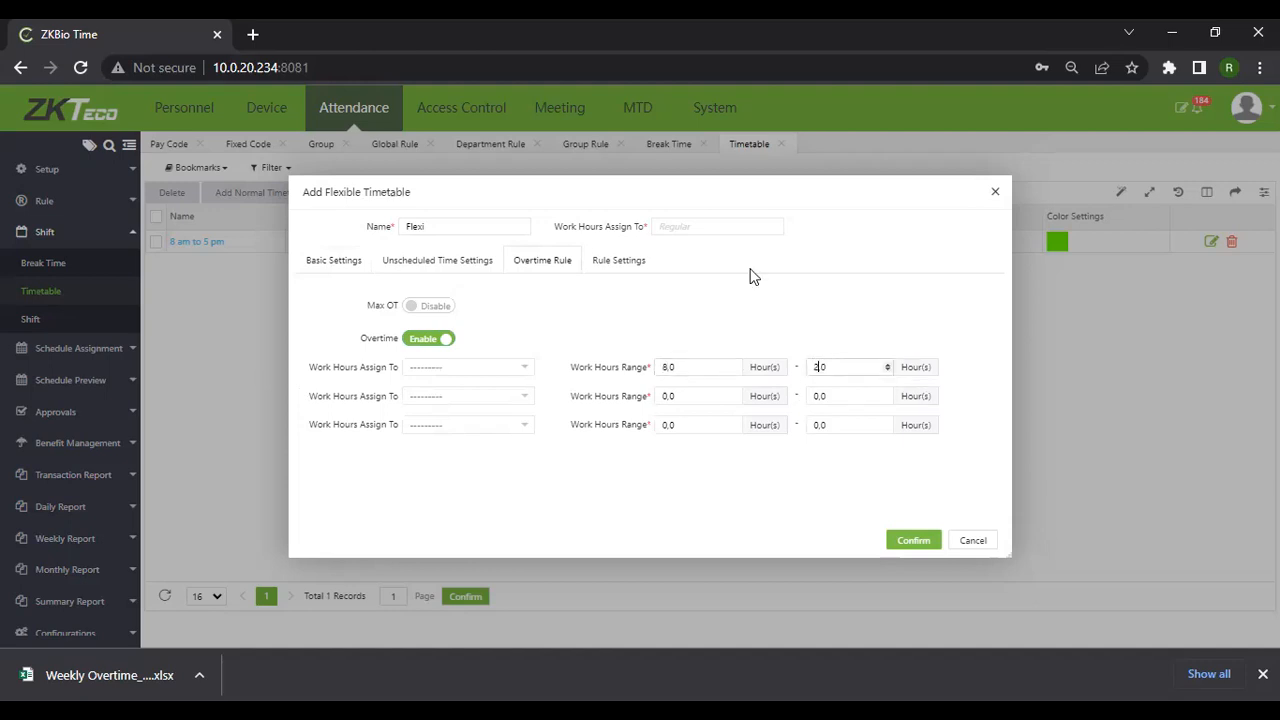
text(4)
Save the Flexi timetable and go to the Shift list
click(913, 541)
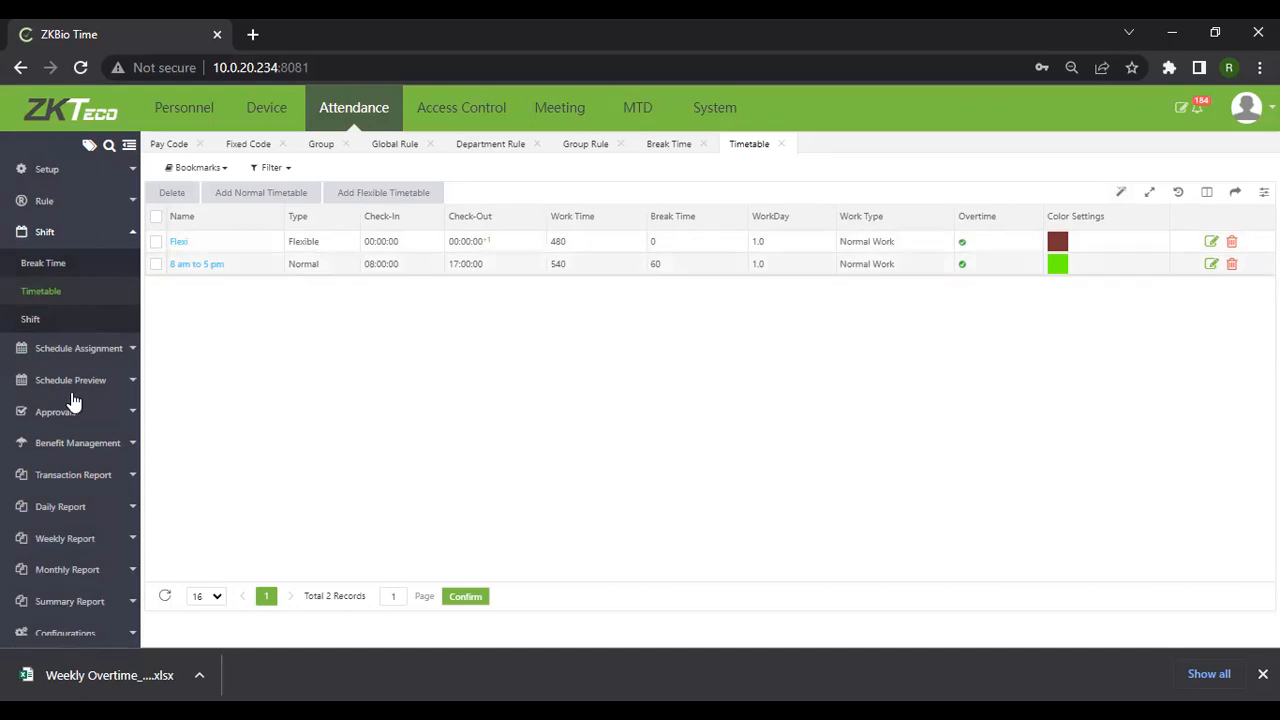
click(31, 320)
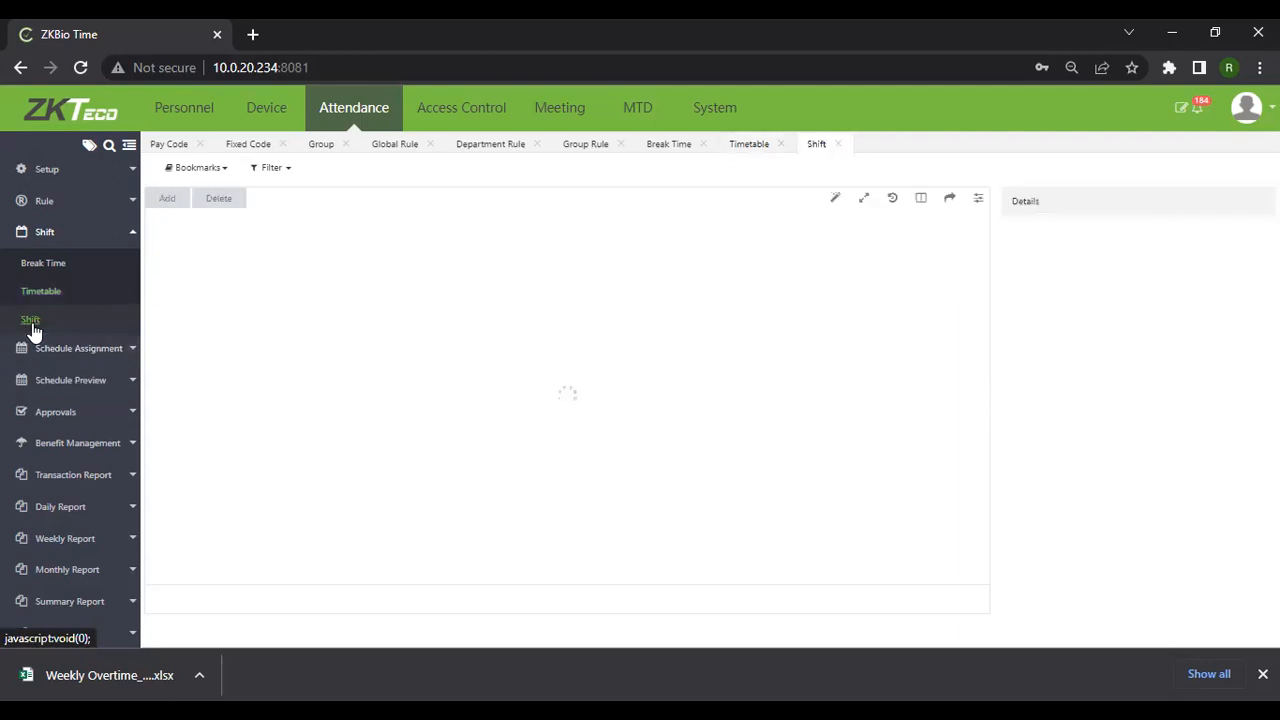
Add shift 'Dayshift' with the 8 am to 5 pm timetable on Monday–Friday
click(167, 200)
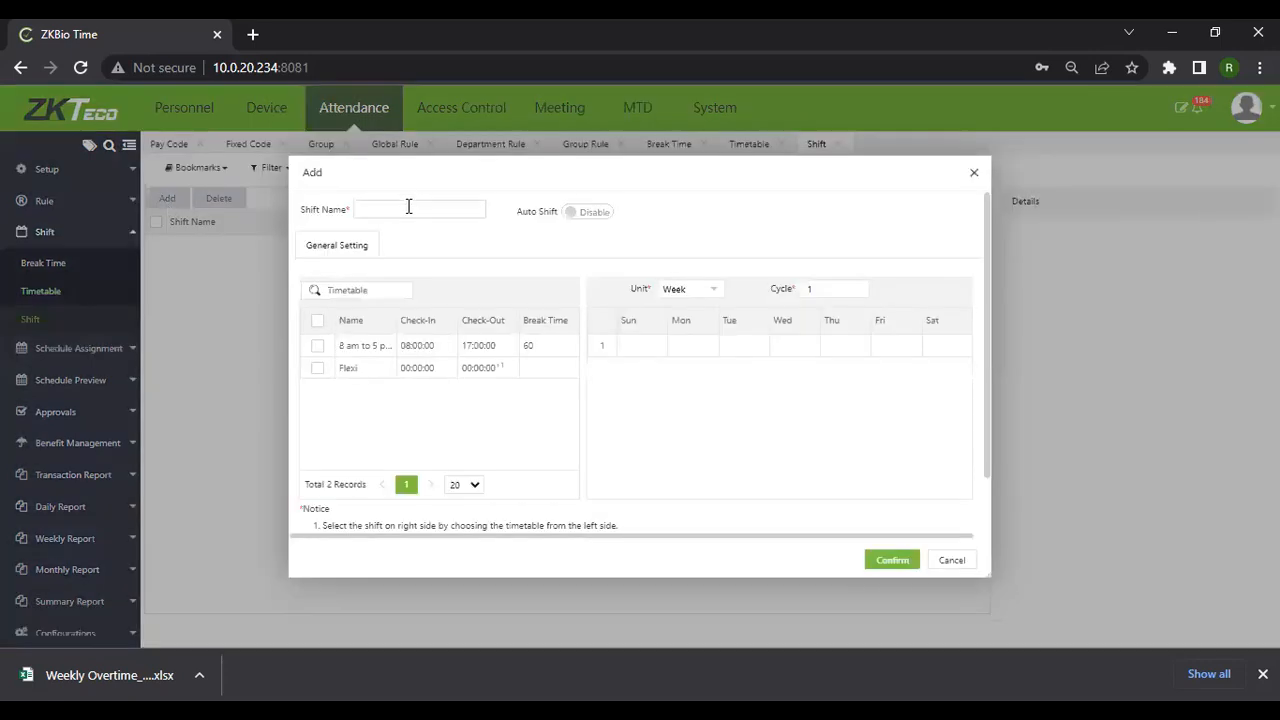
text(Dayshift)
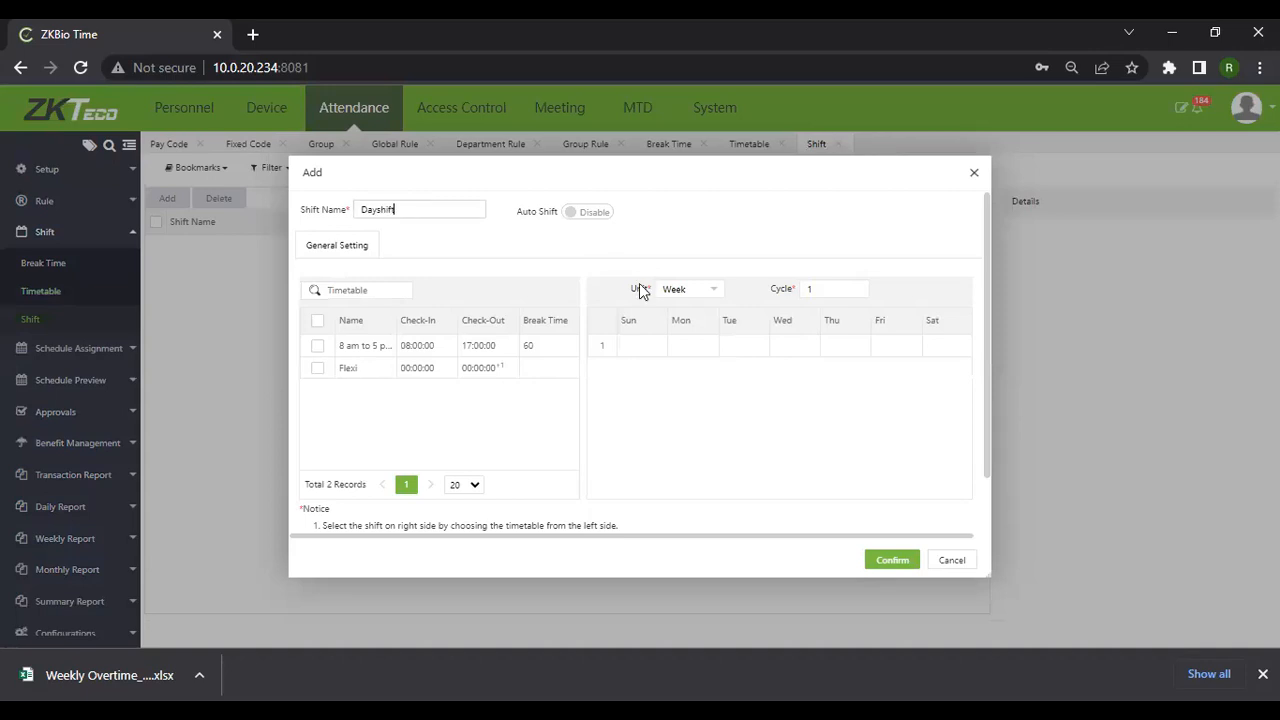
click(317, 350)
drag(685, 344, 728, 343)
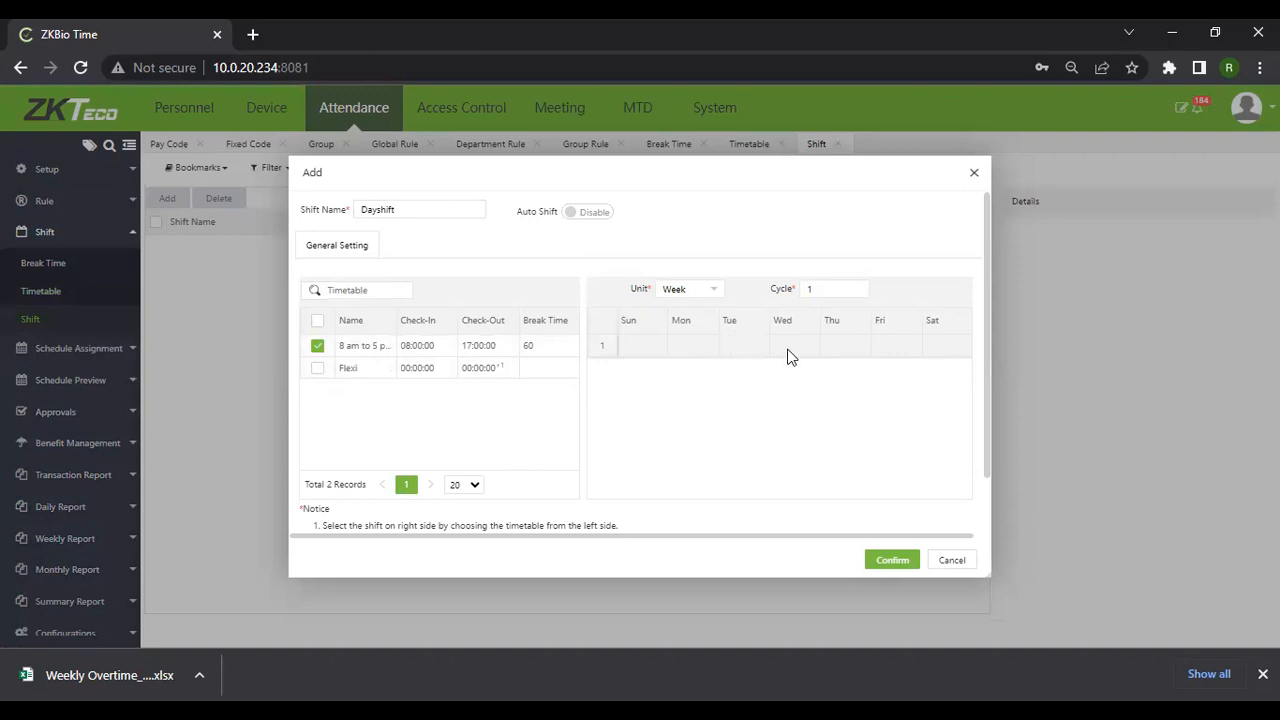
click(889, 343)
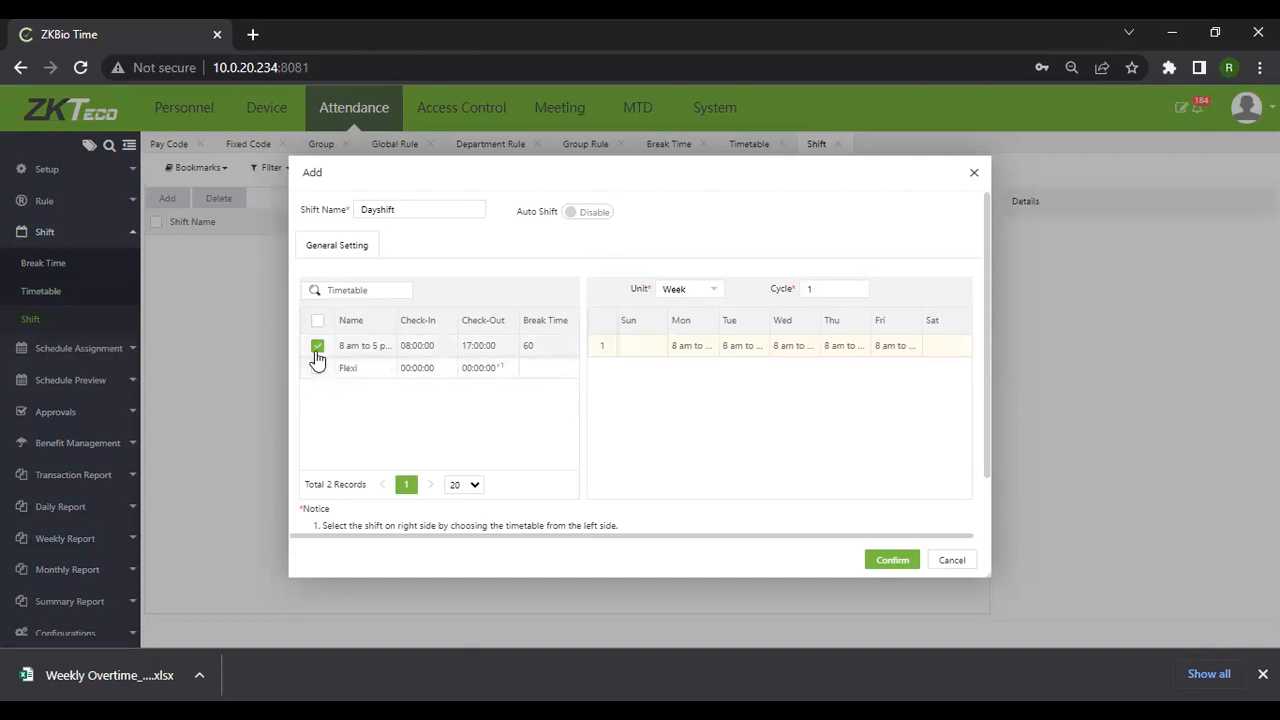
Save Dayshift as a weekly, cycle-1 shift using the 8 am–5 pm timetable Monday to Thursday
click(714, 295)
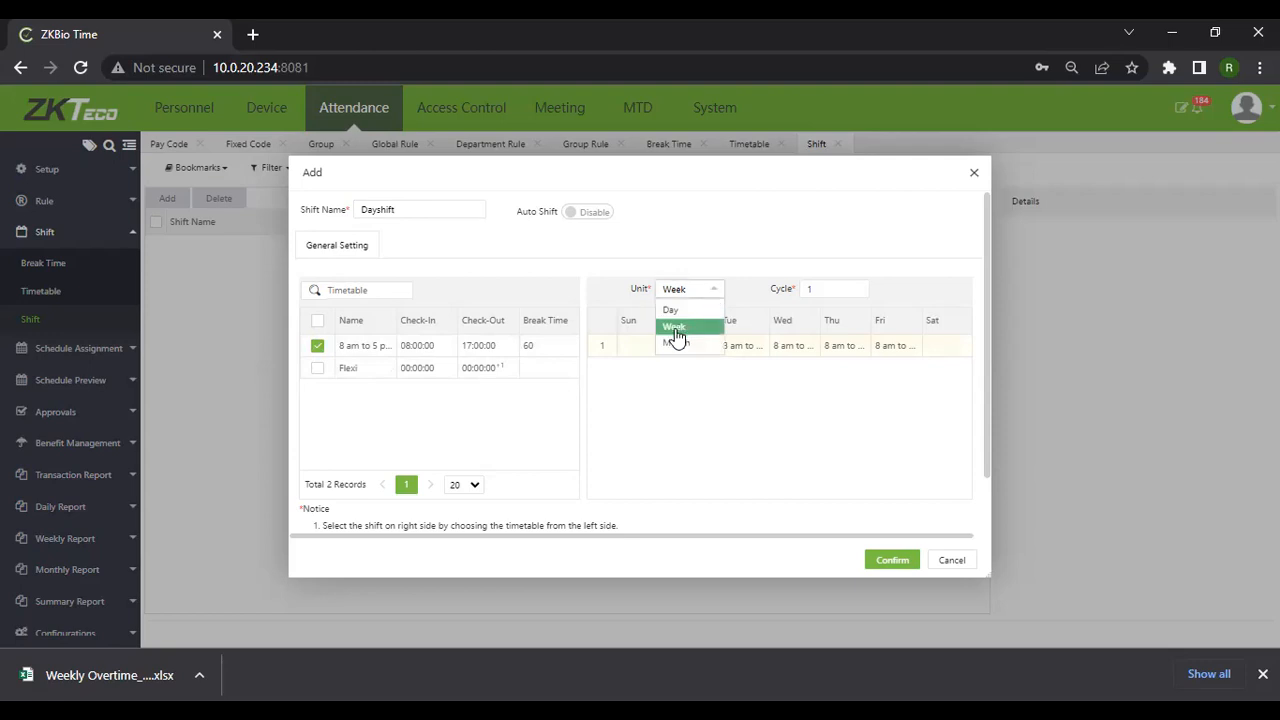
click(714, 300)
click(690, 292)
click(851, 286)
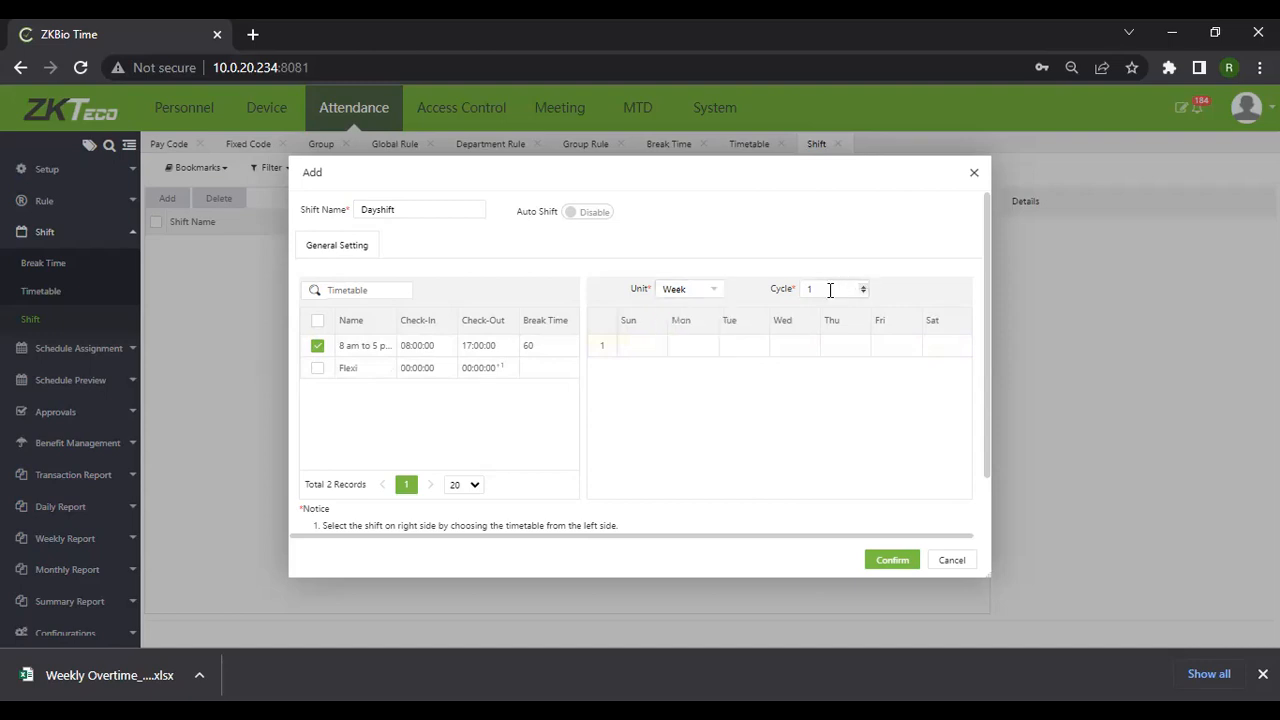
key(BackSpace)
text(1)
drag(718, 345, 889, 346)
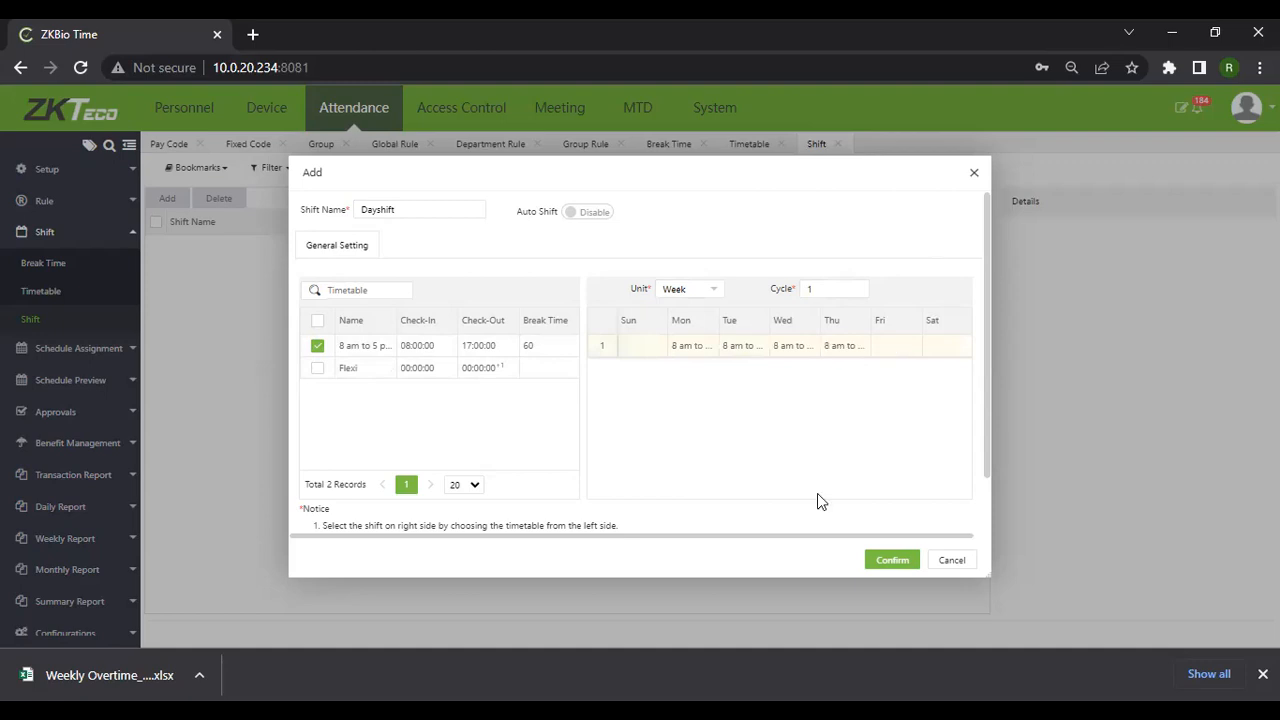
click(888, 562)
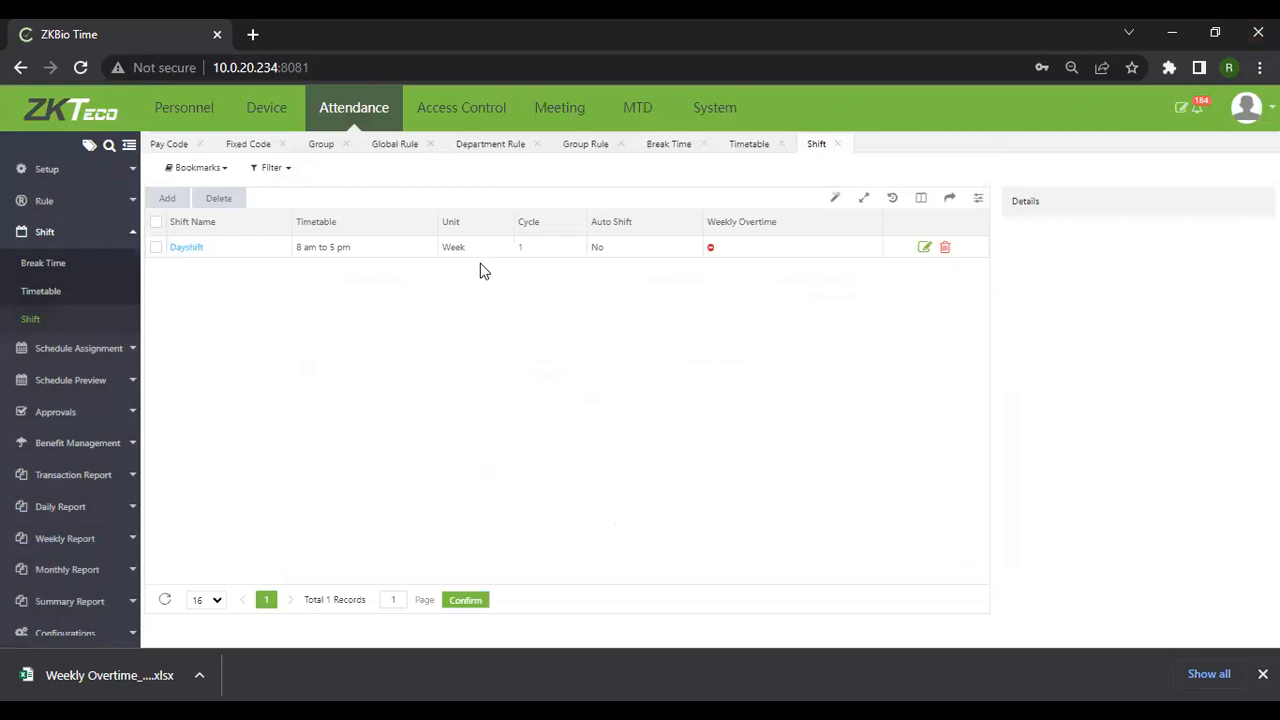
Go to Schedule Assignment > Employee Schedule, still empty for March 2023
click(78, 356)
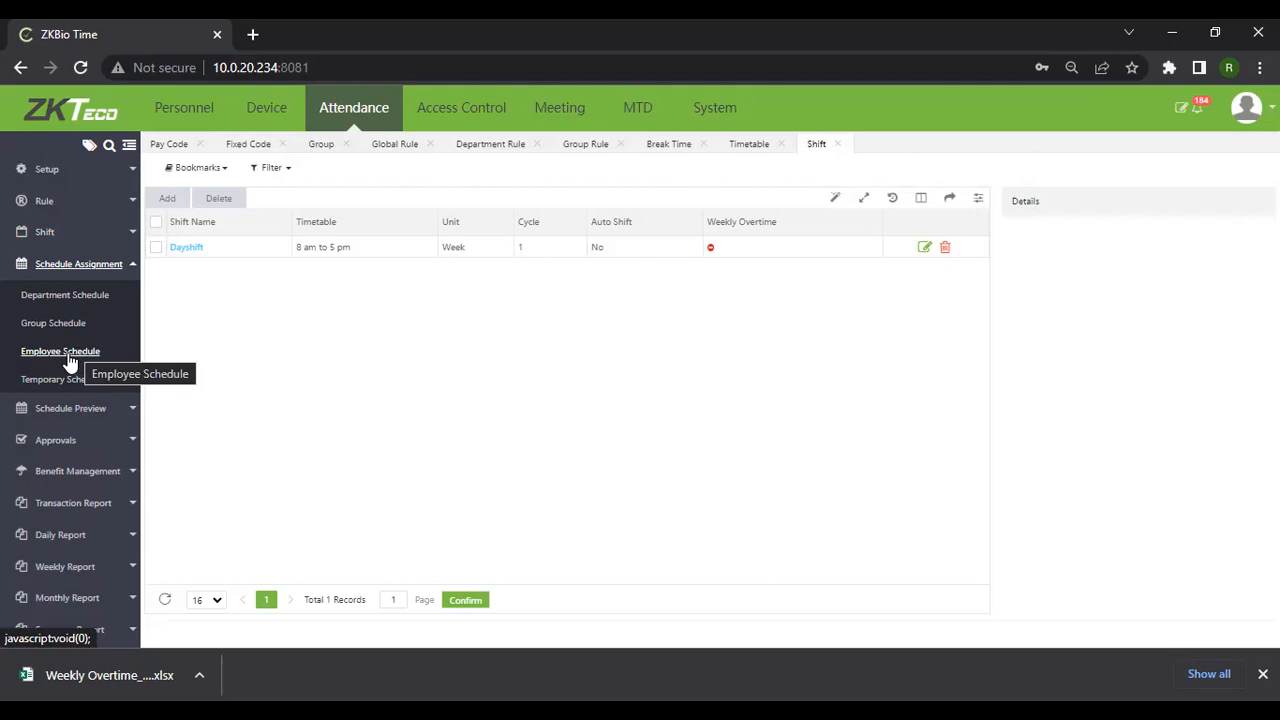
click(65, 358)
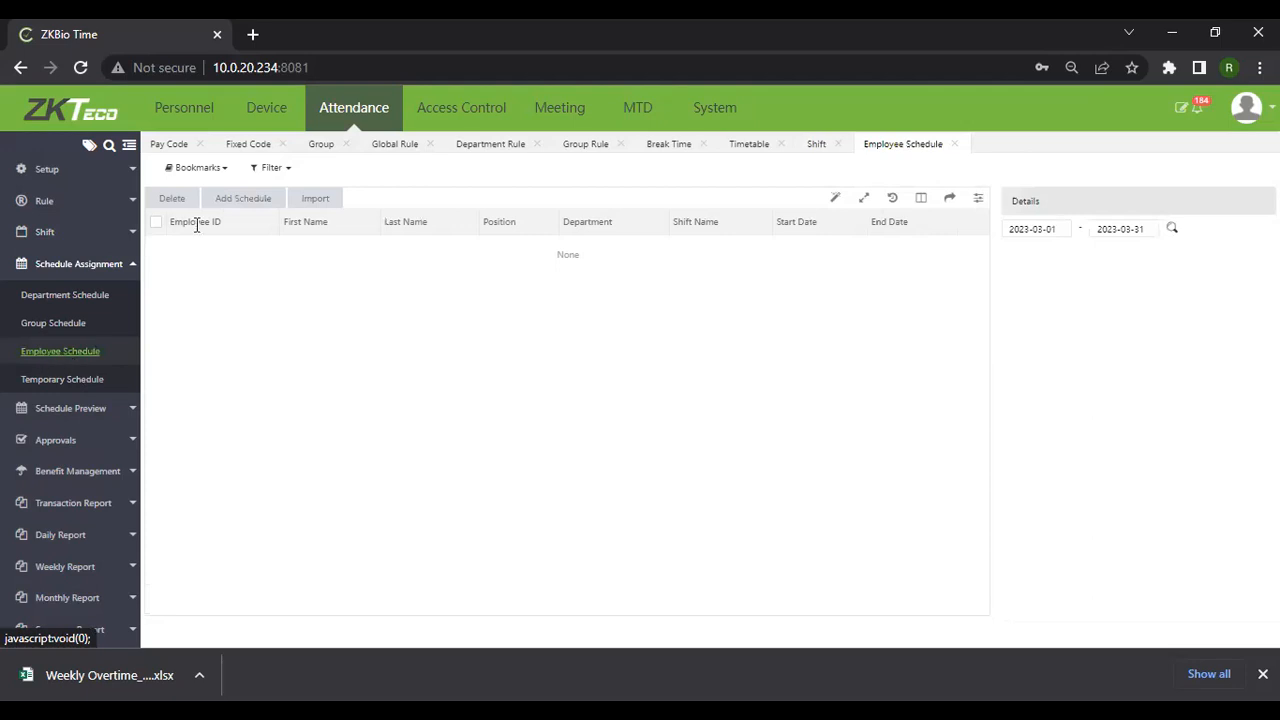
Start a new employee schedule and tick three employees
click(251, 206)
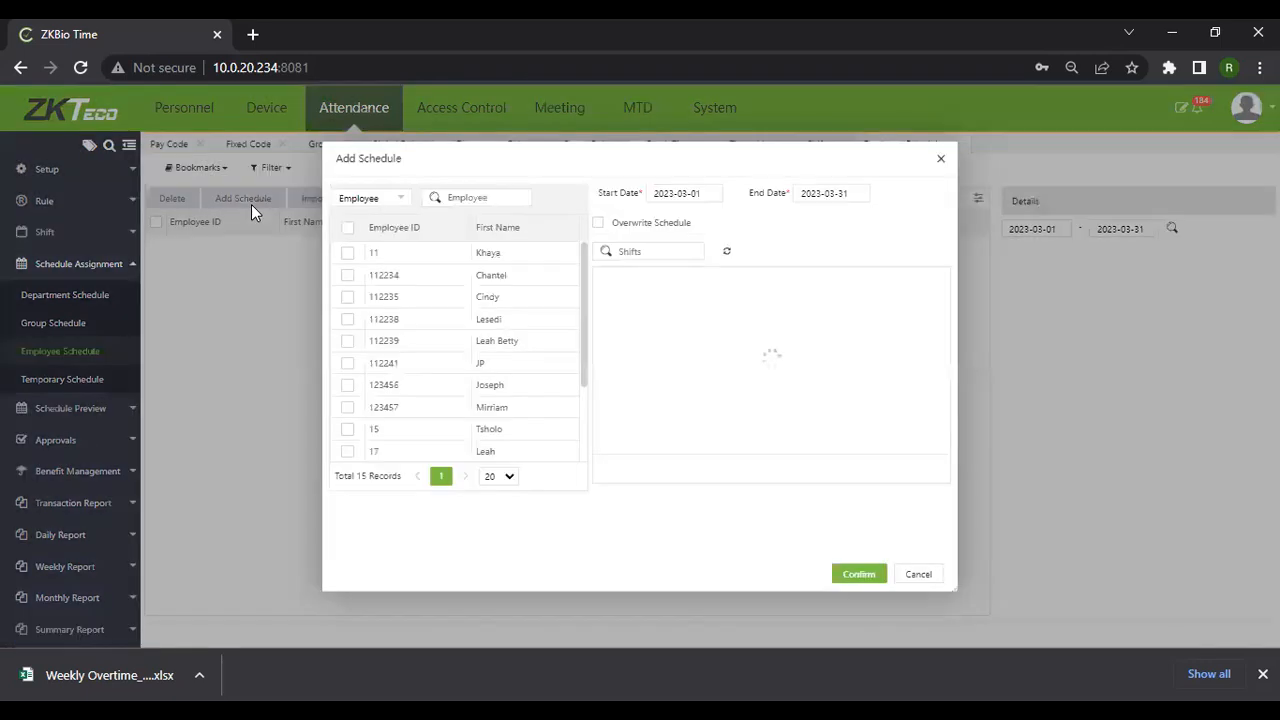
scroll(348, 414, down, 1)
scroll(346, 395, down, 1)
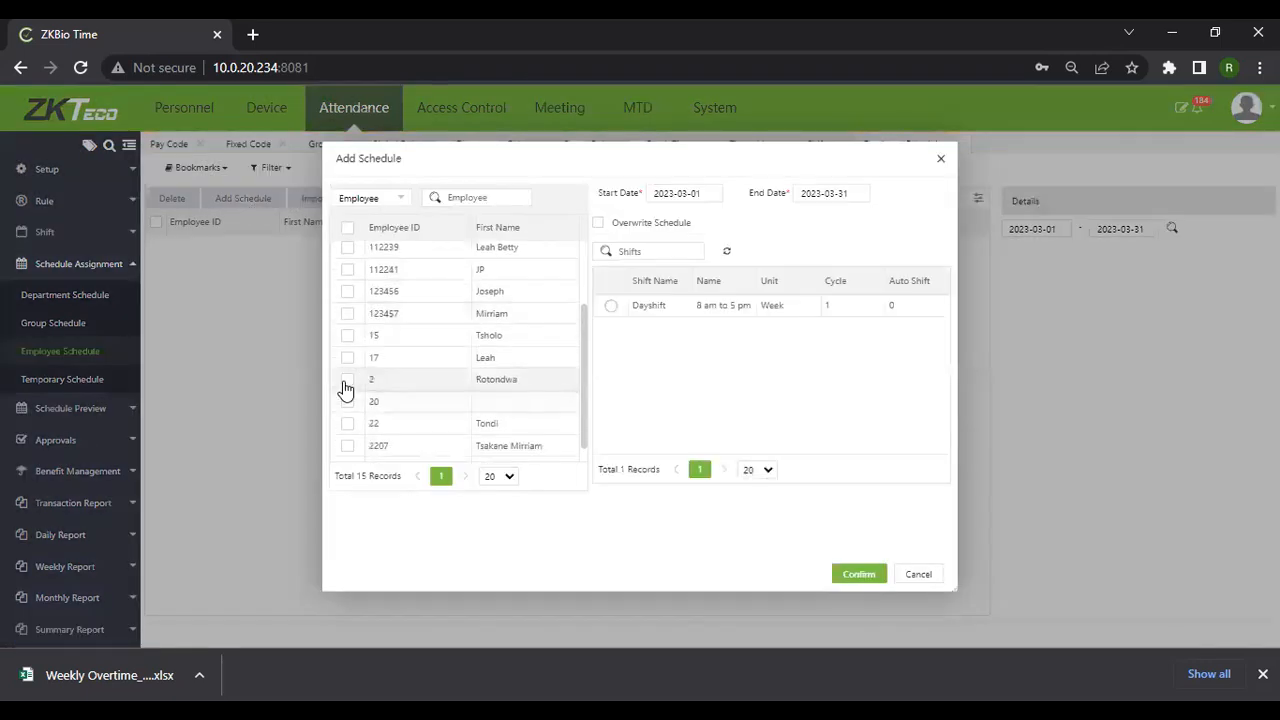
click(346, 381)
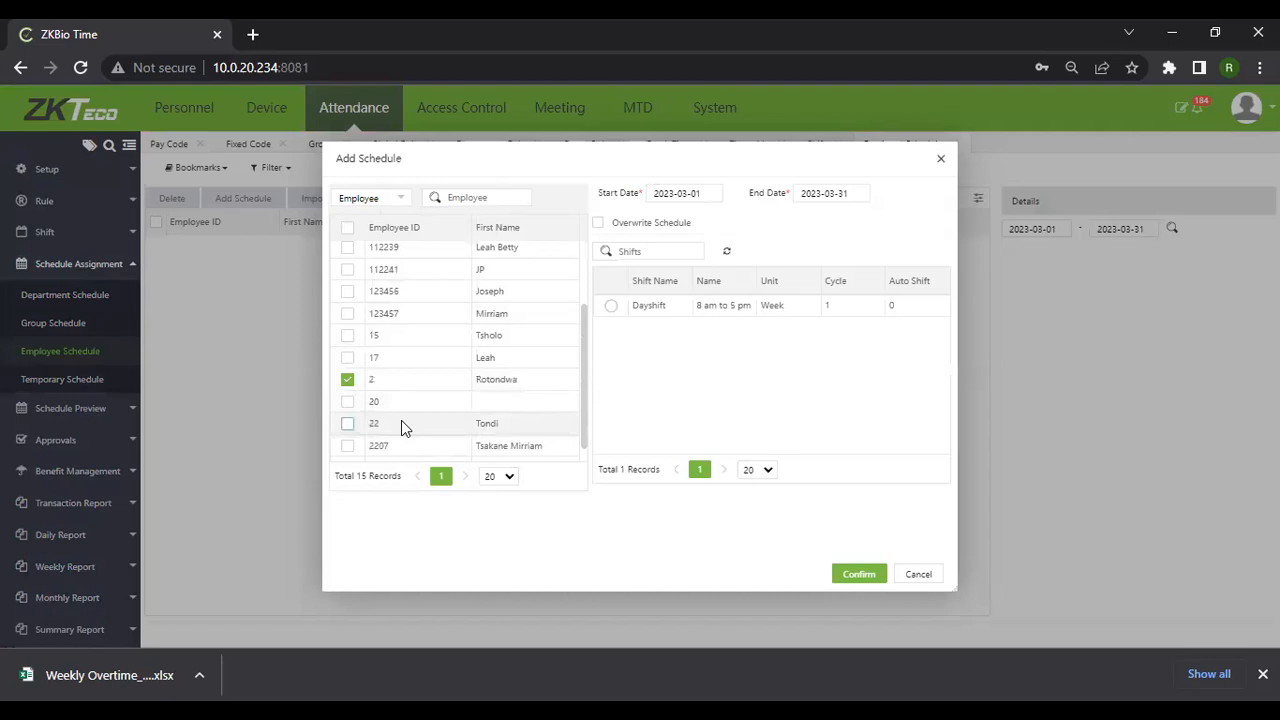
click(418, 425)
scroll(346, 451, down, 1)
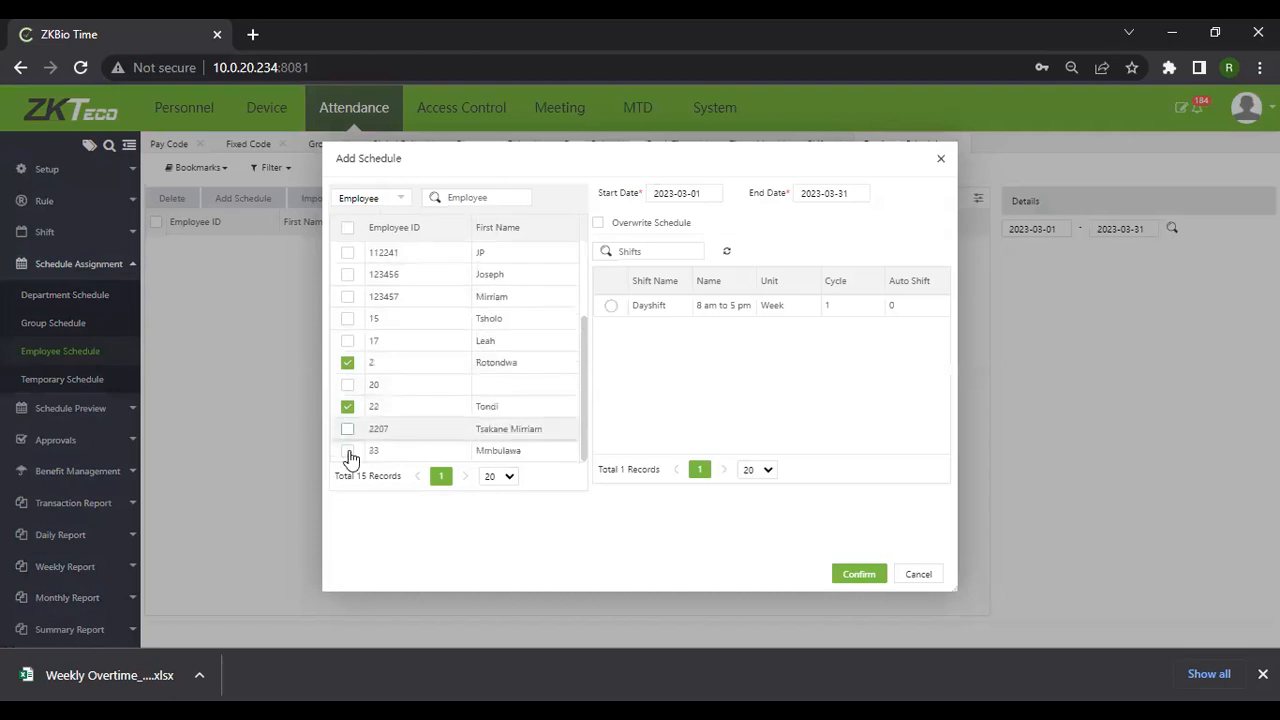
click(347, 451)
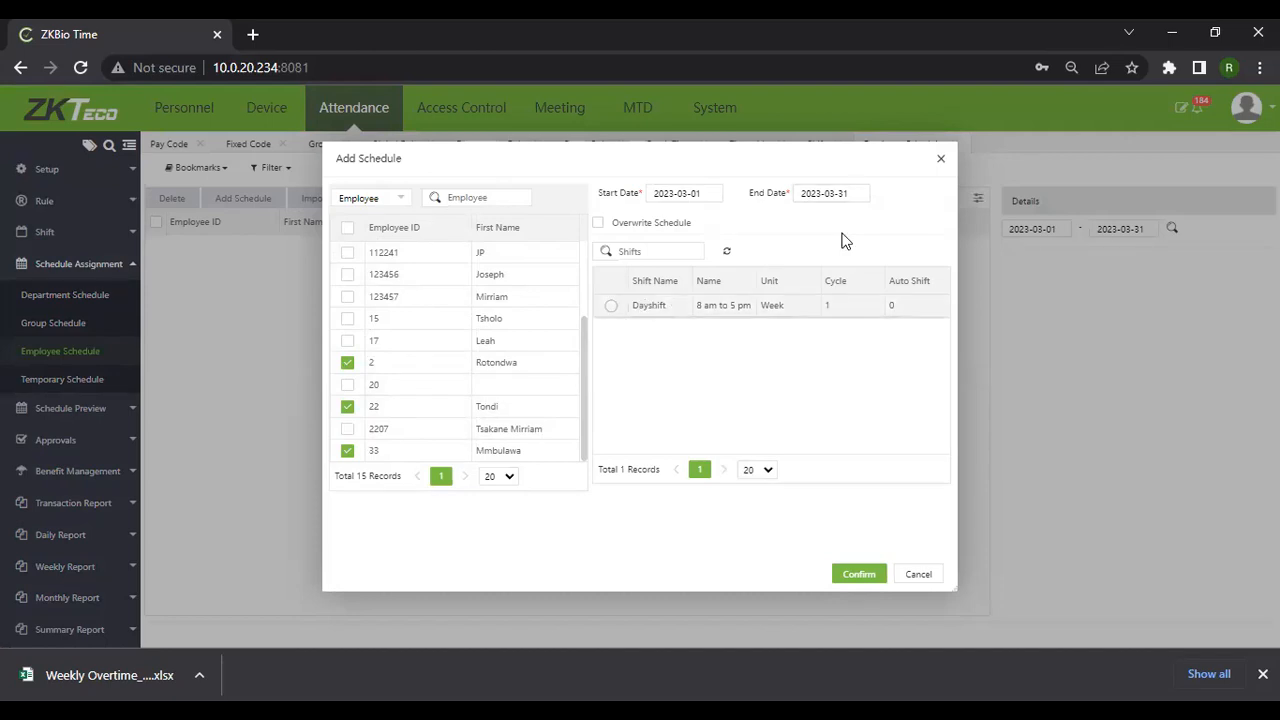
Assign them Dayshift through the 2023-03-31 end date and confirm
click(851, 193)
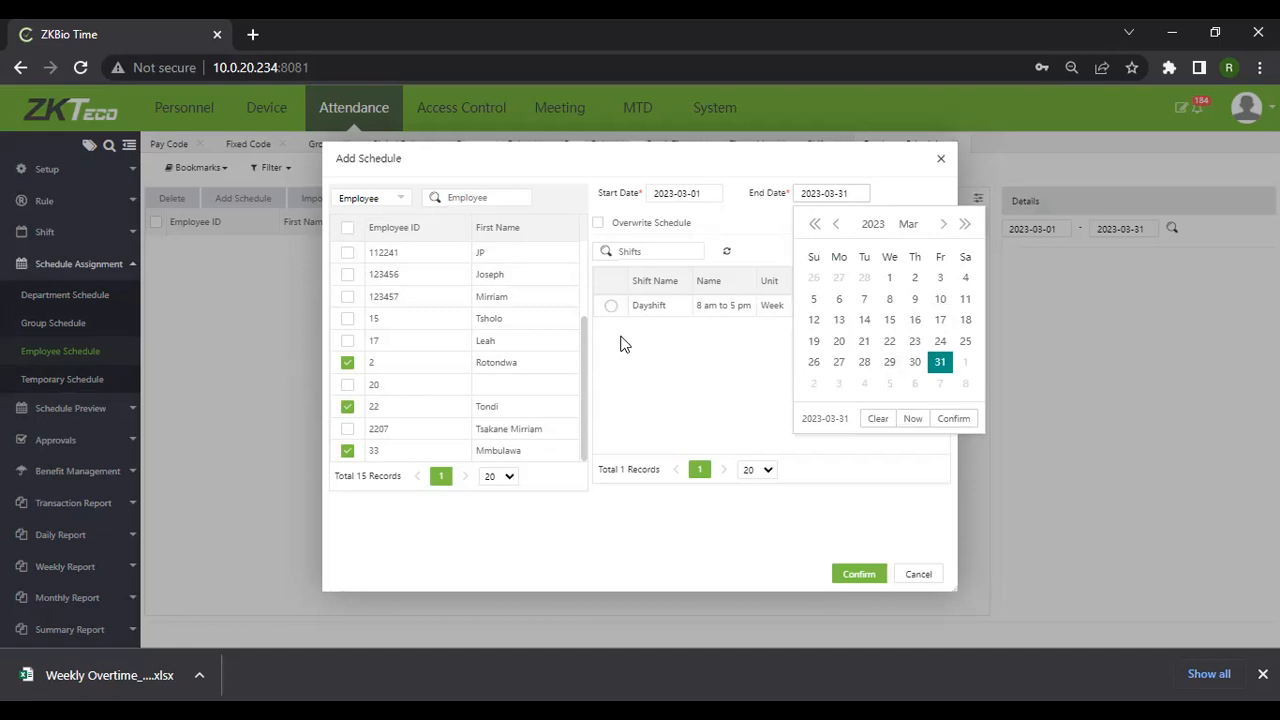
click(705, 382)
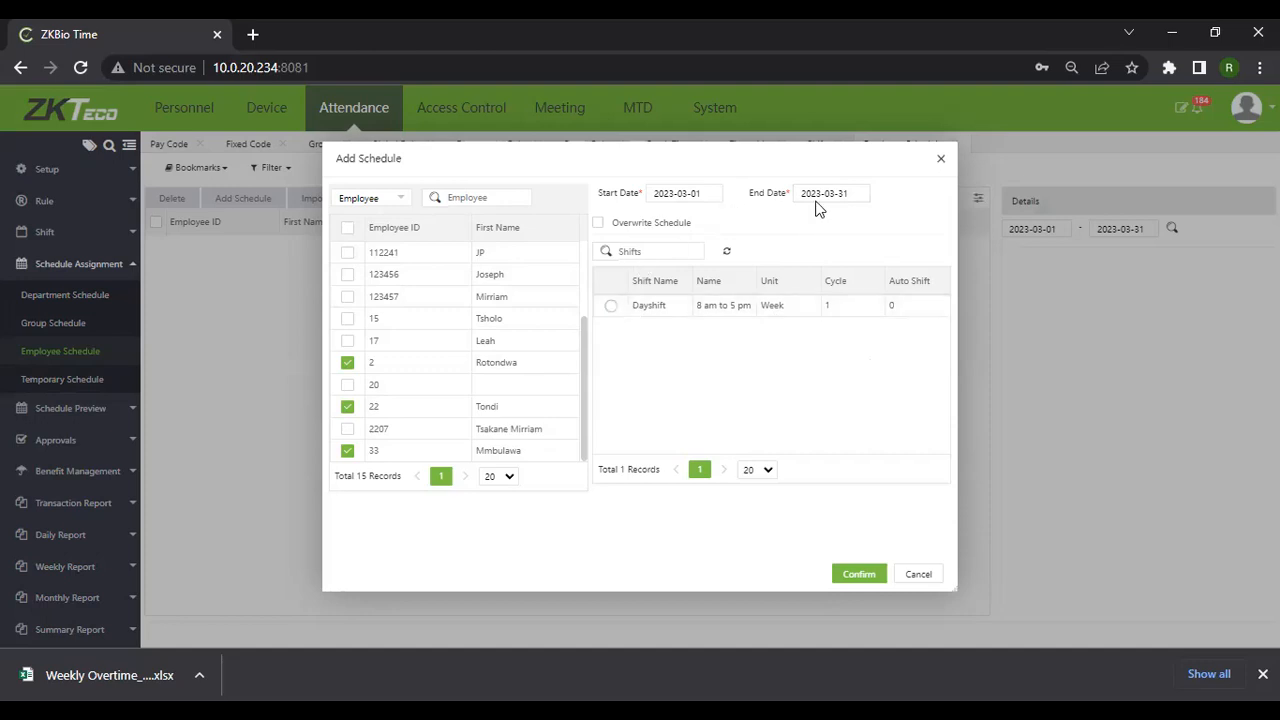
click(634, 307)
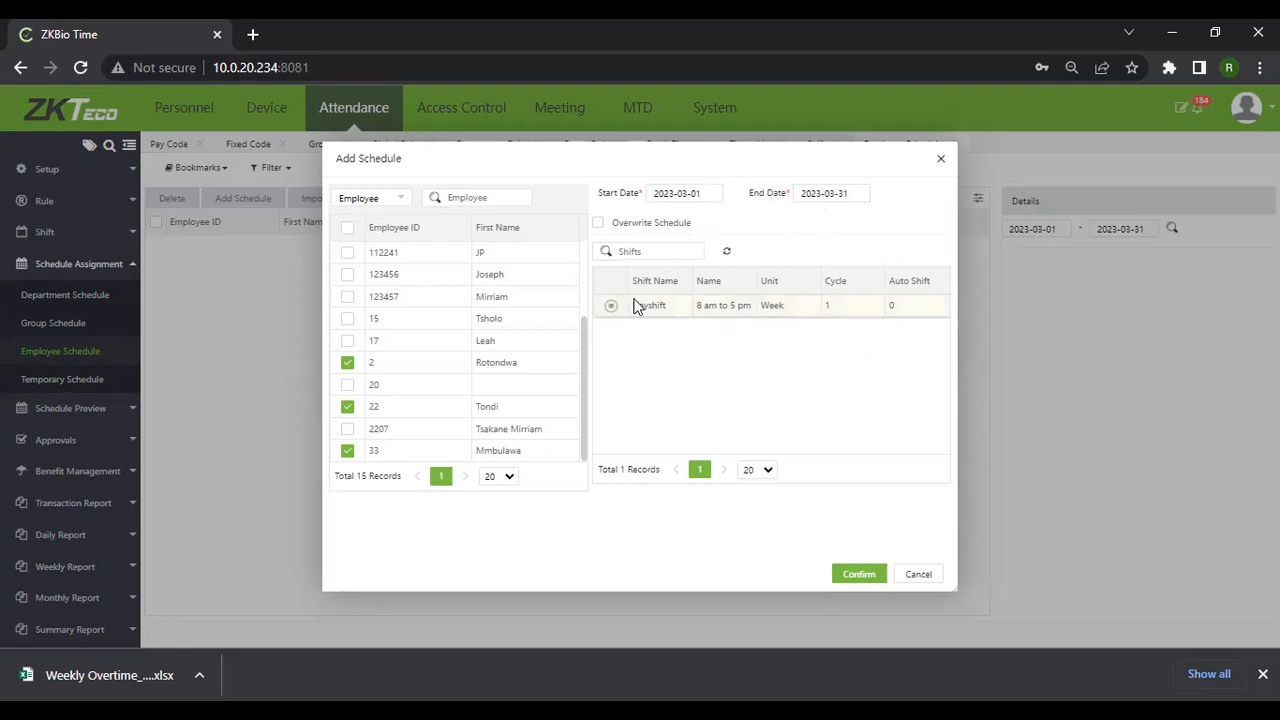
click(851, 576)
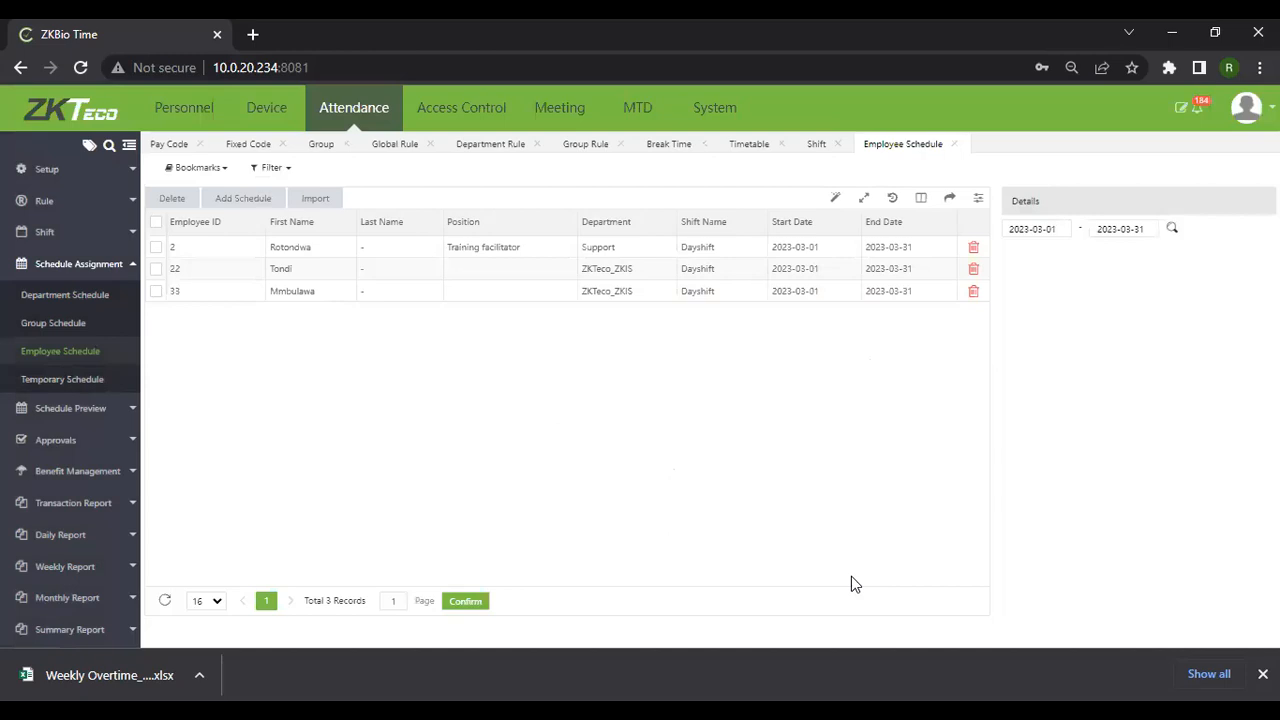
Add a Department Schedule using Dayshift for 2023-03-01 to 2023-03-31
click(80, 298)
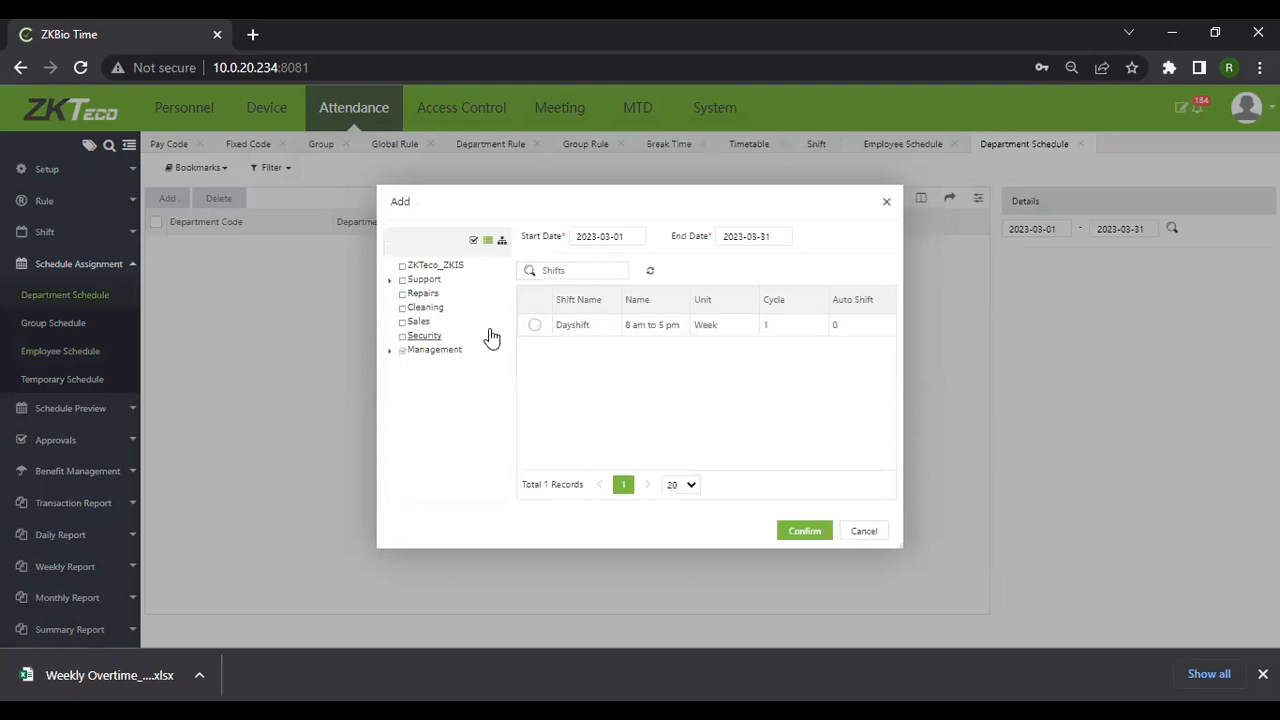
click(532, 327)
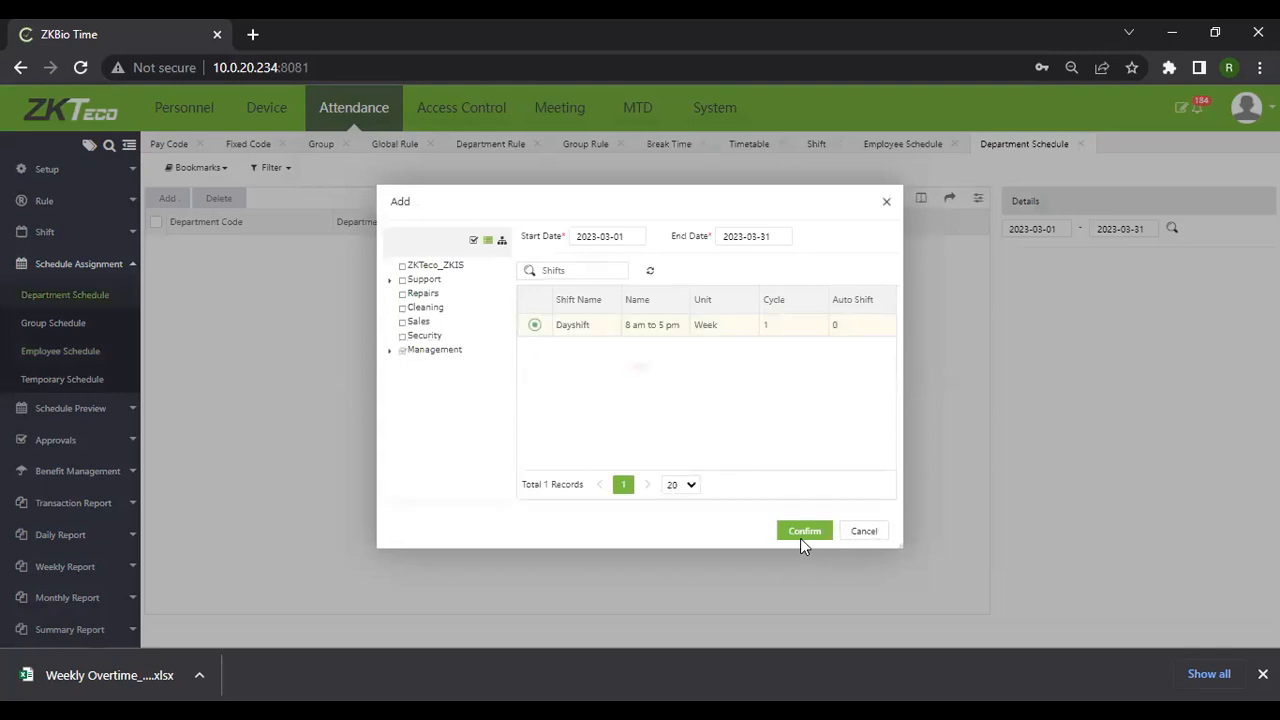
click(802, 532)
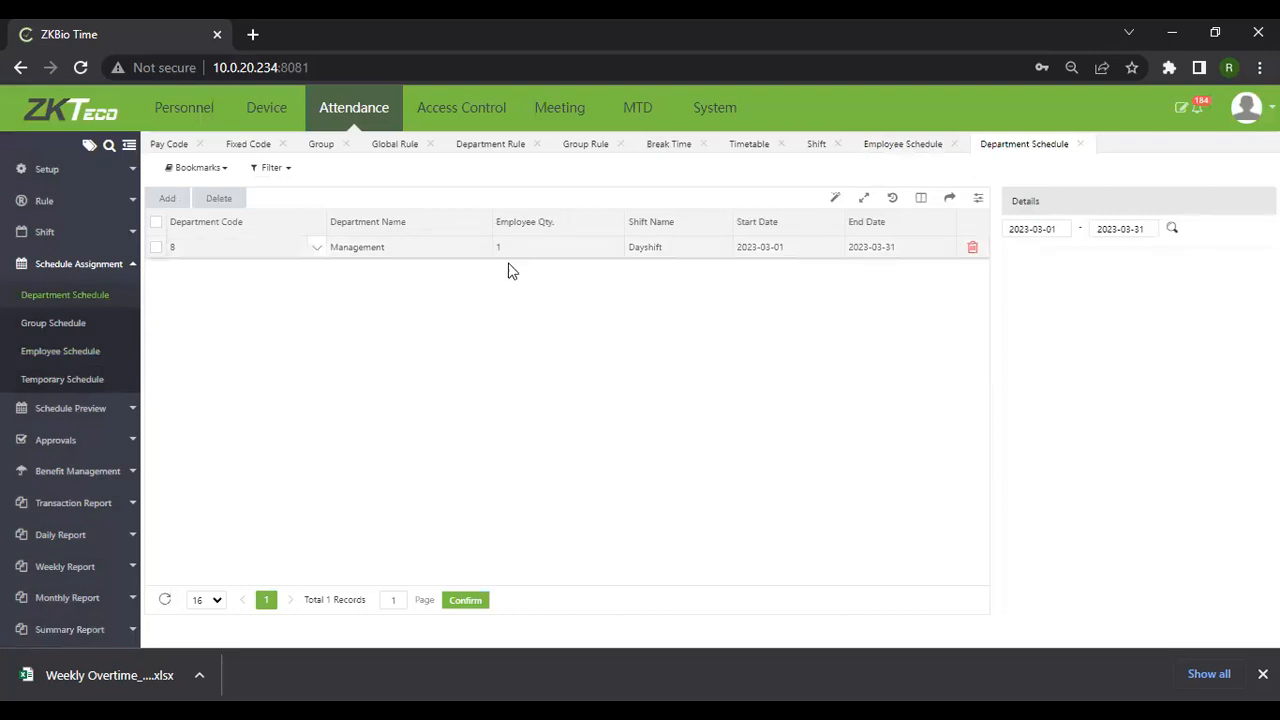
Check the empty Group Schedule list and its Add form, then expand Schedule Preview
click(40, 328)
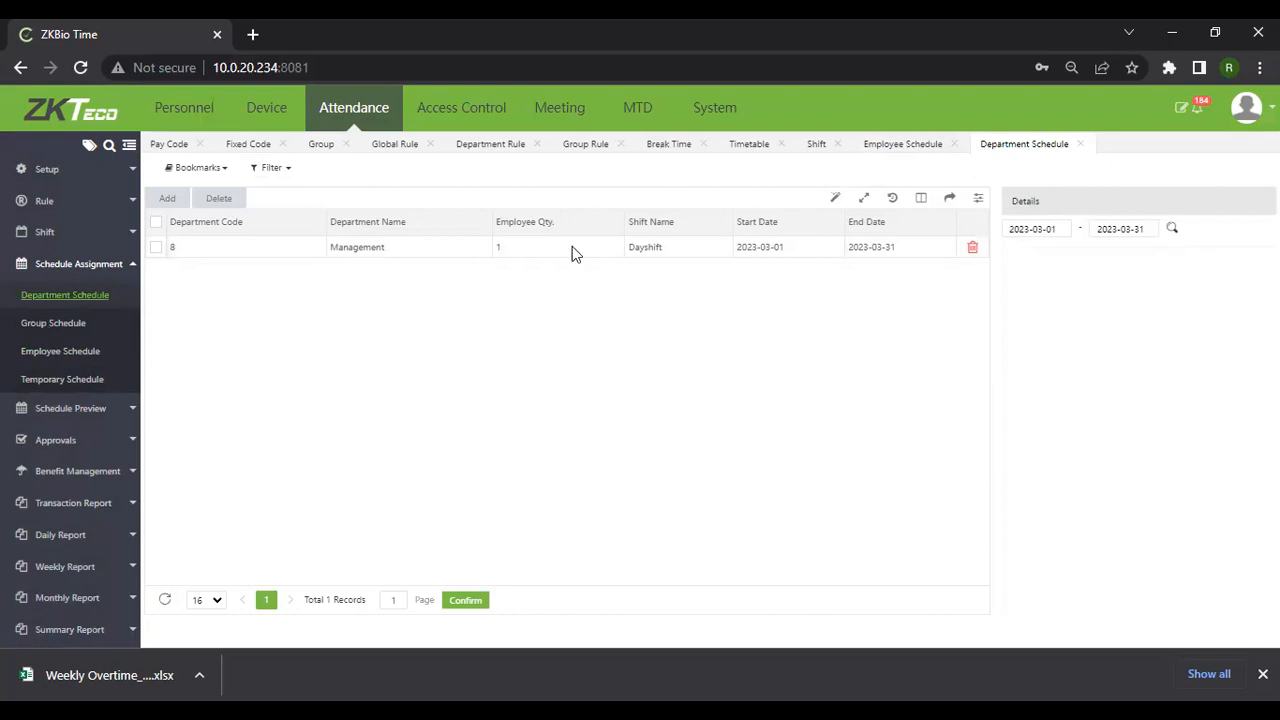
click(171, 206)
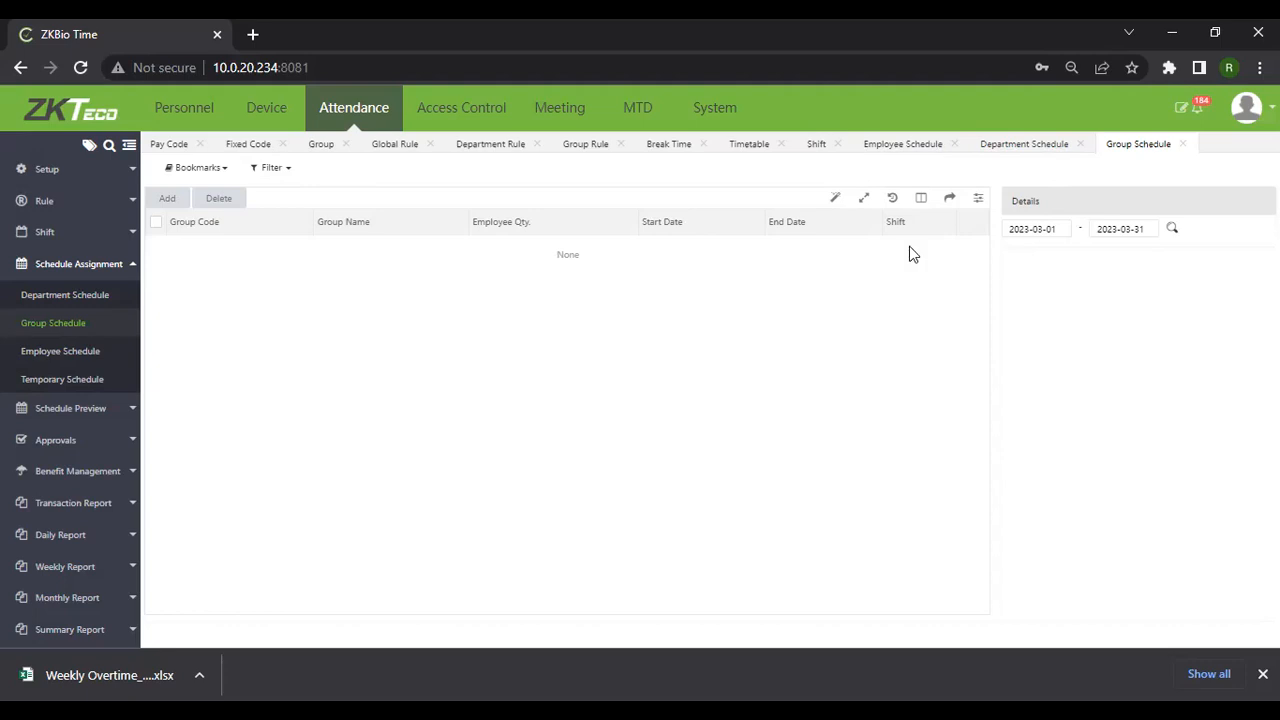
click(57, 412)
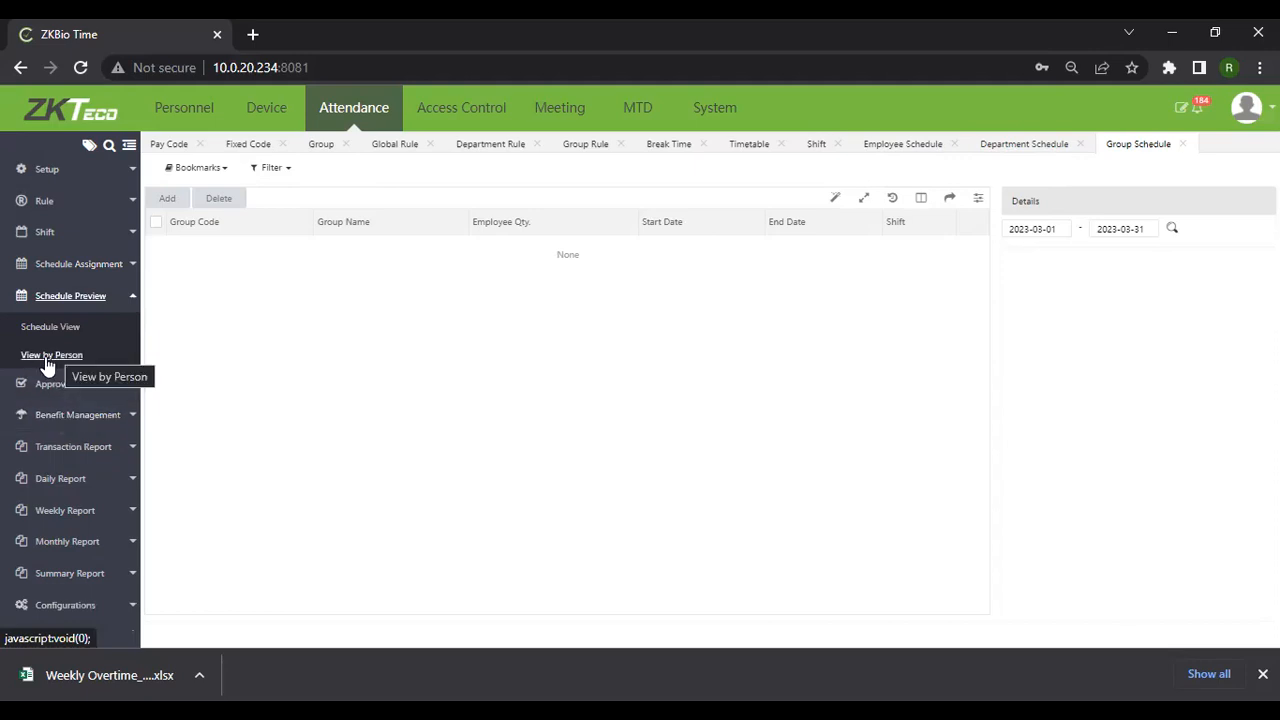
View employee 2's March 2023 calendar by person: 8 am–5 pm weekdays, weekends off
click(47, 366)
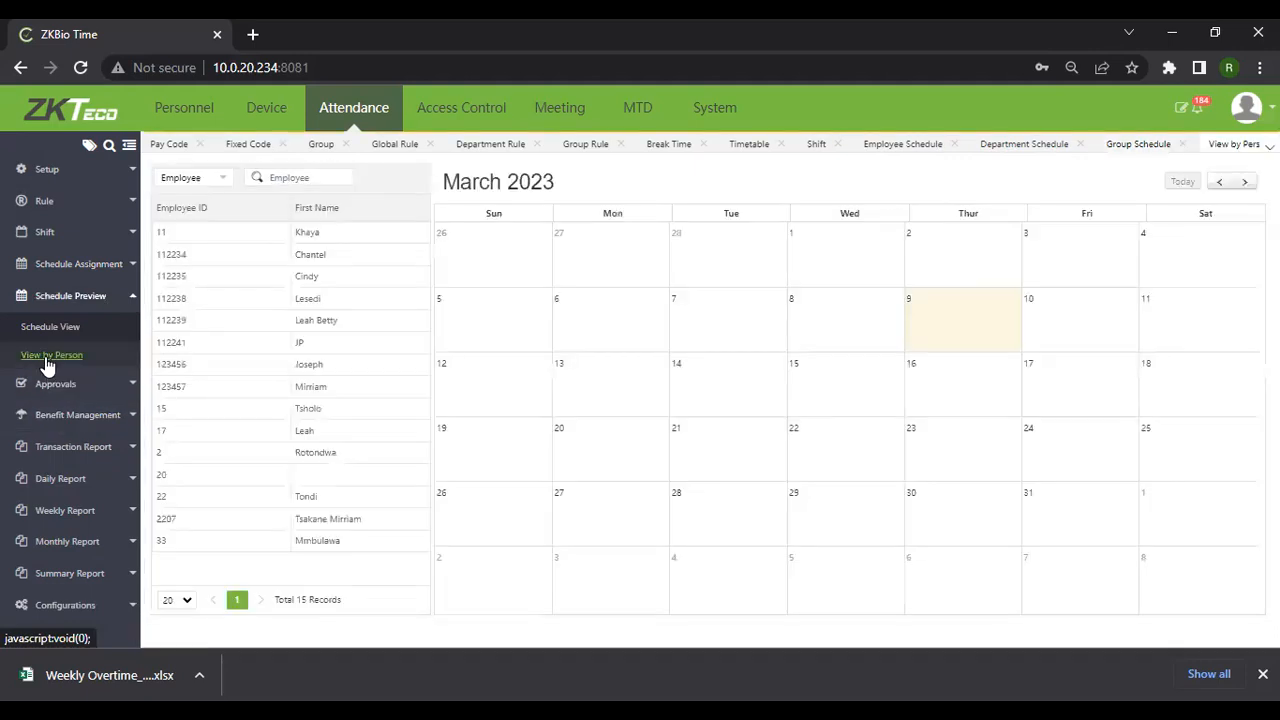
click(340, 461)
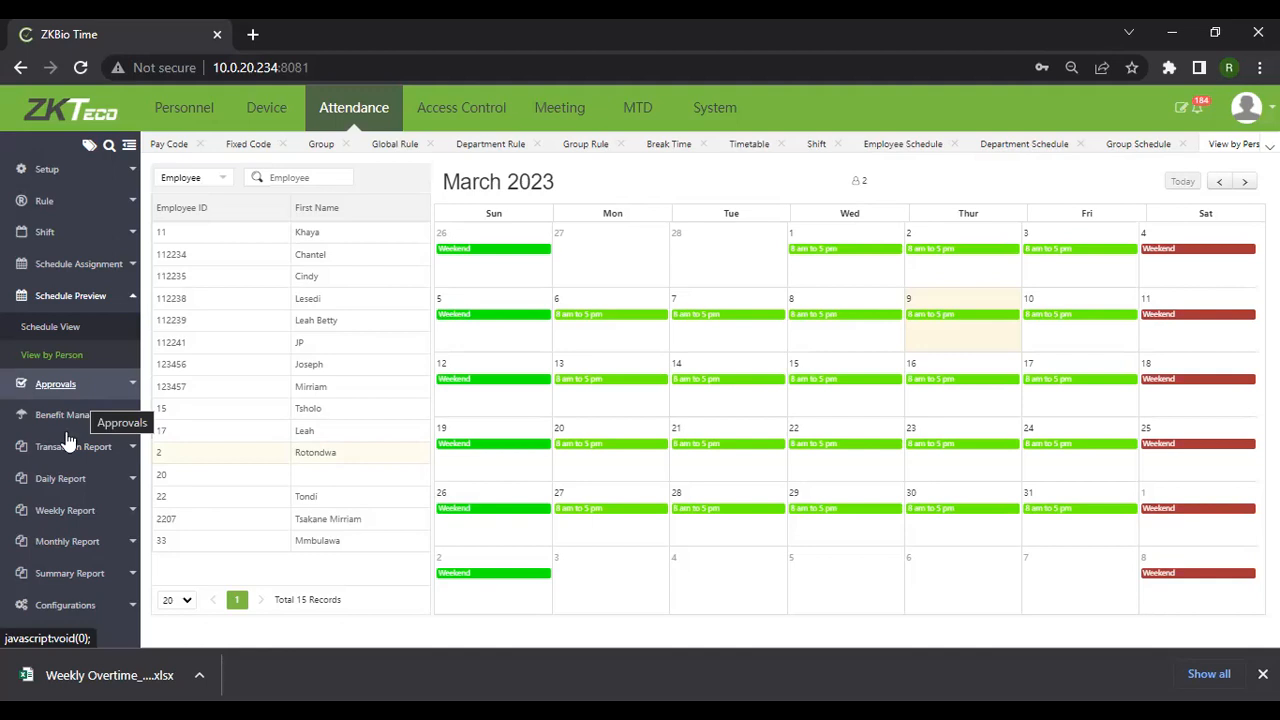
click(86, 370)
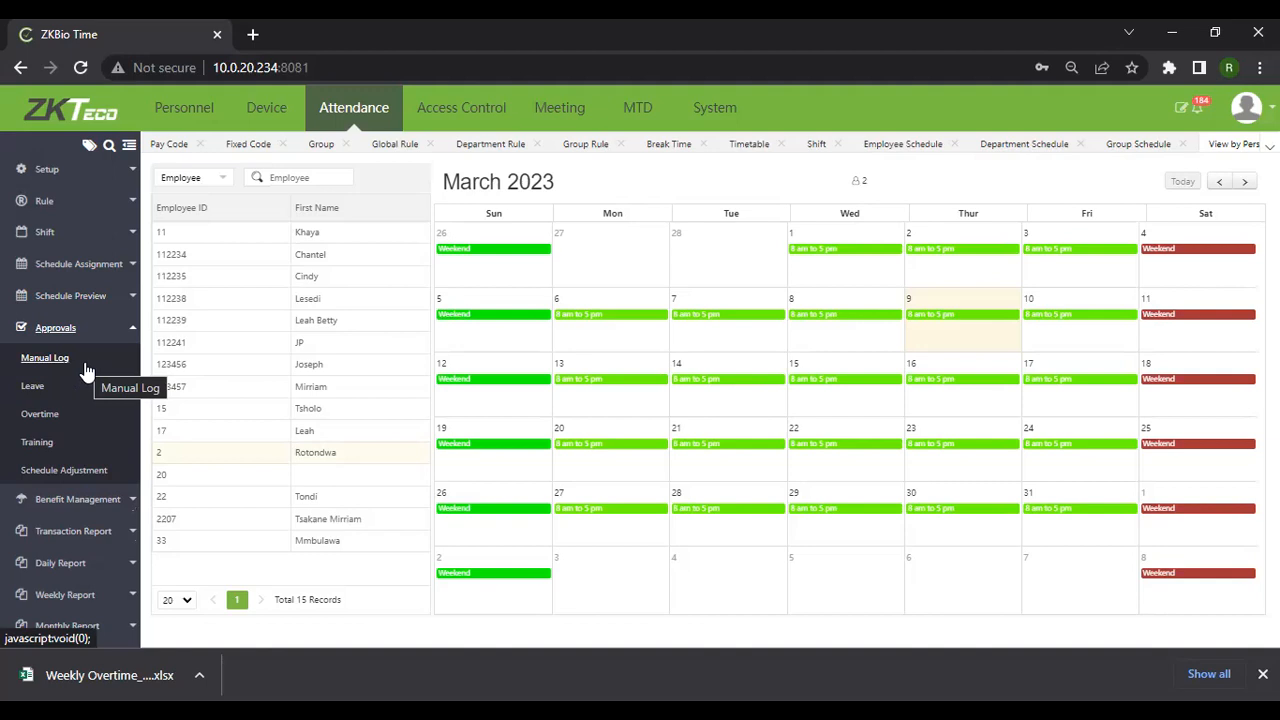
click(43, 374)
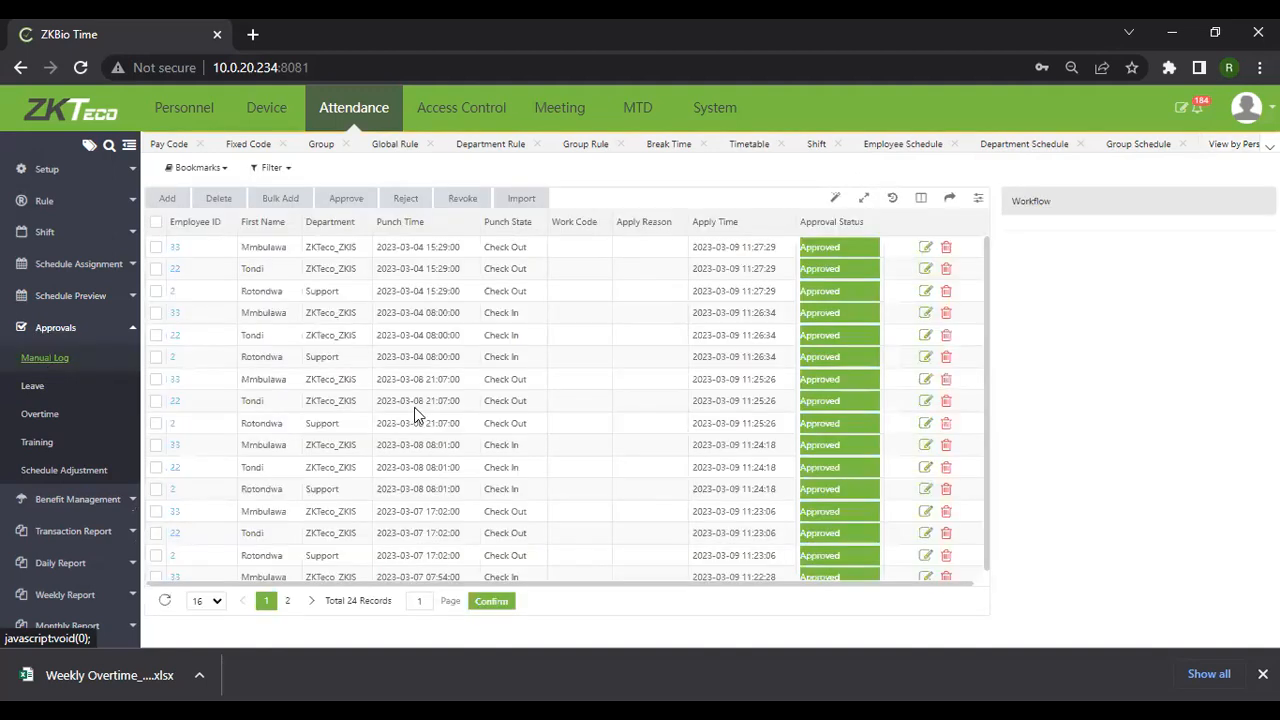
scroll(414, 407, down, 1)
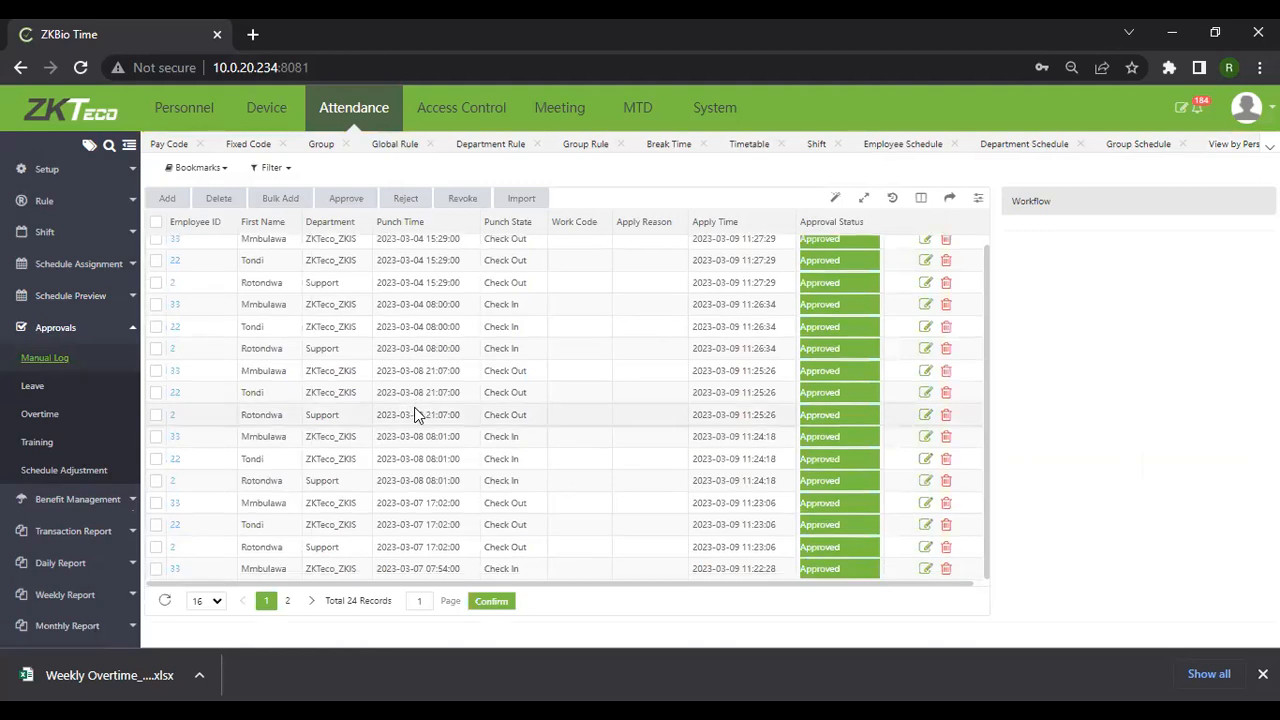
scroll(414, 414, up, 1)
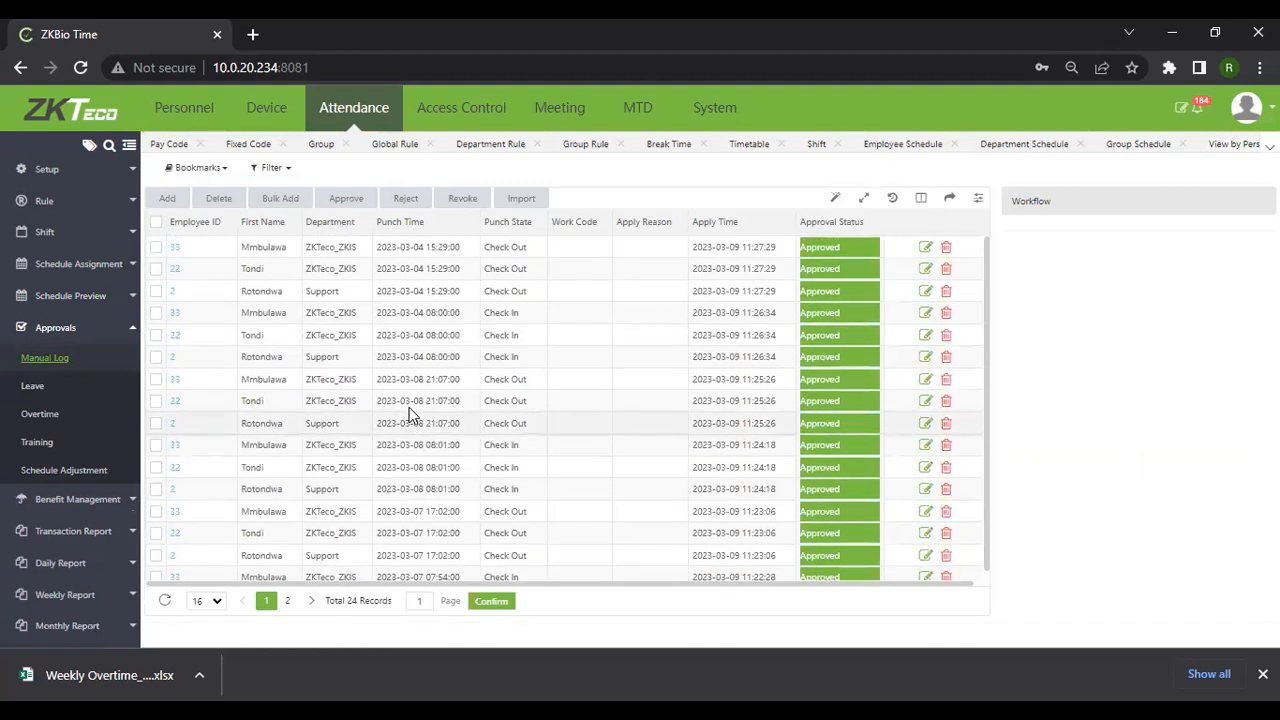
click(294, 200)
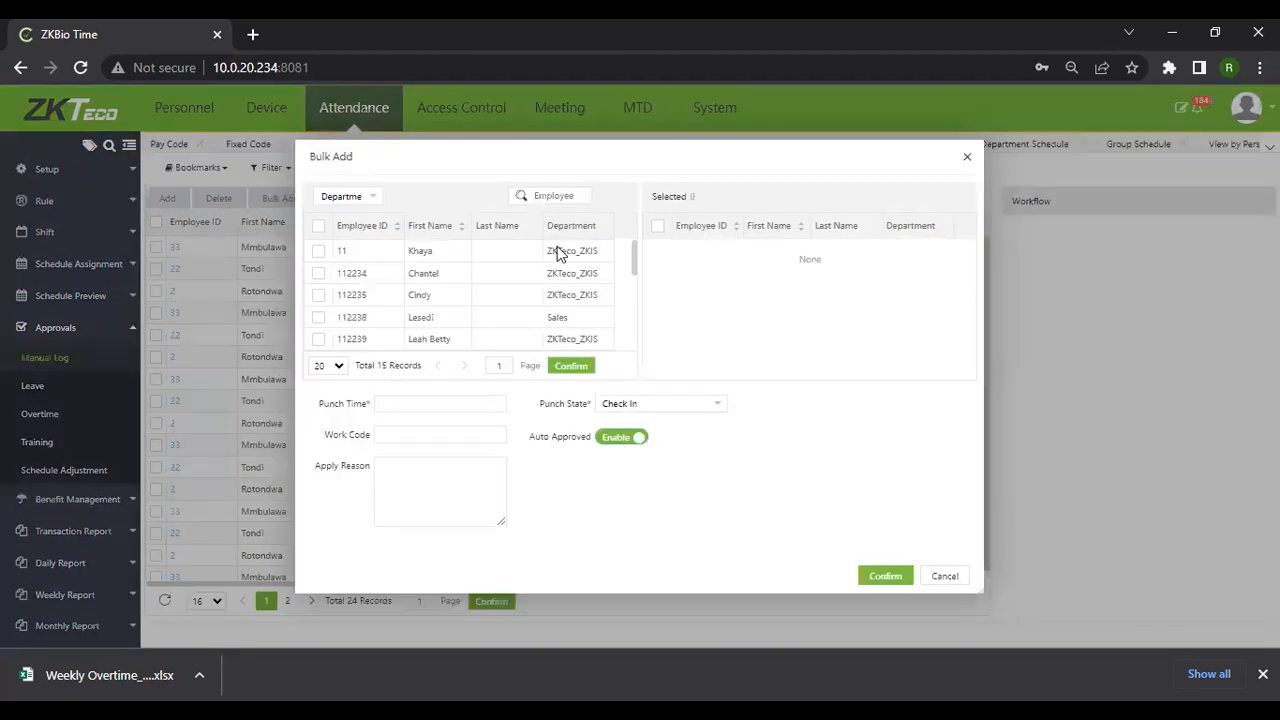
click(316, 297)
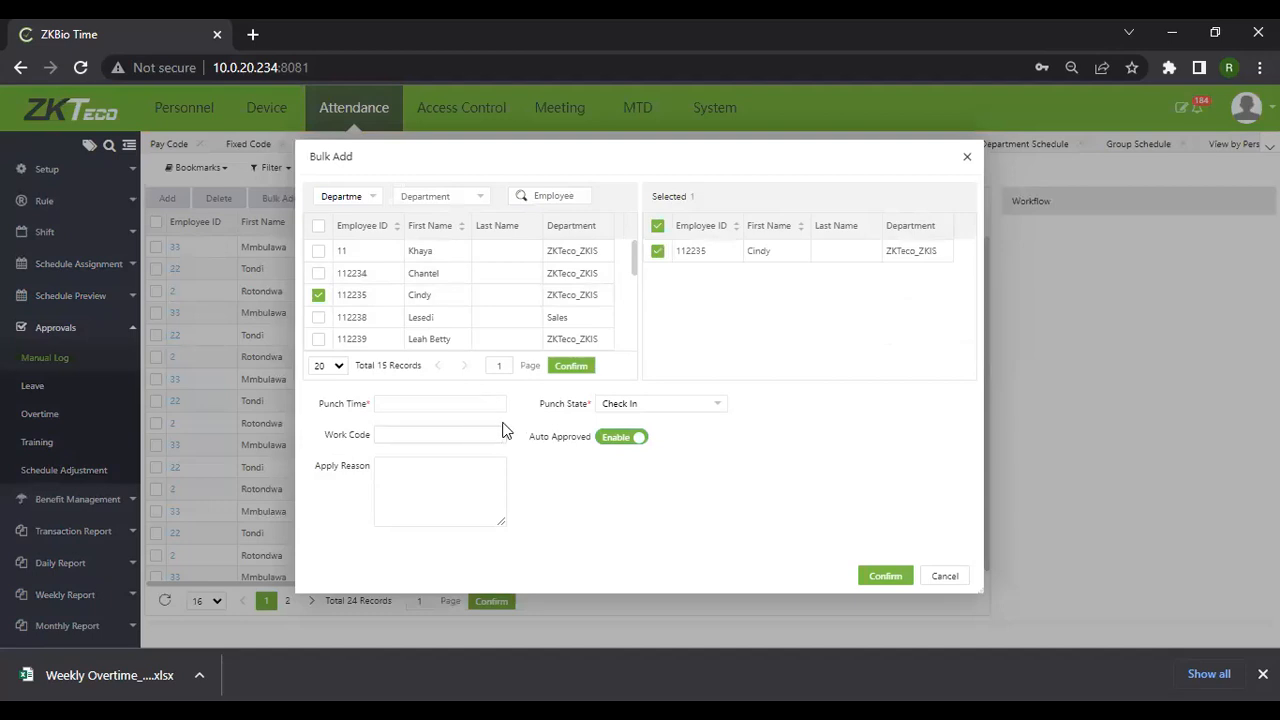
click(400, 404)
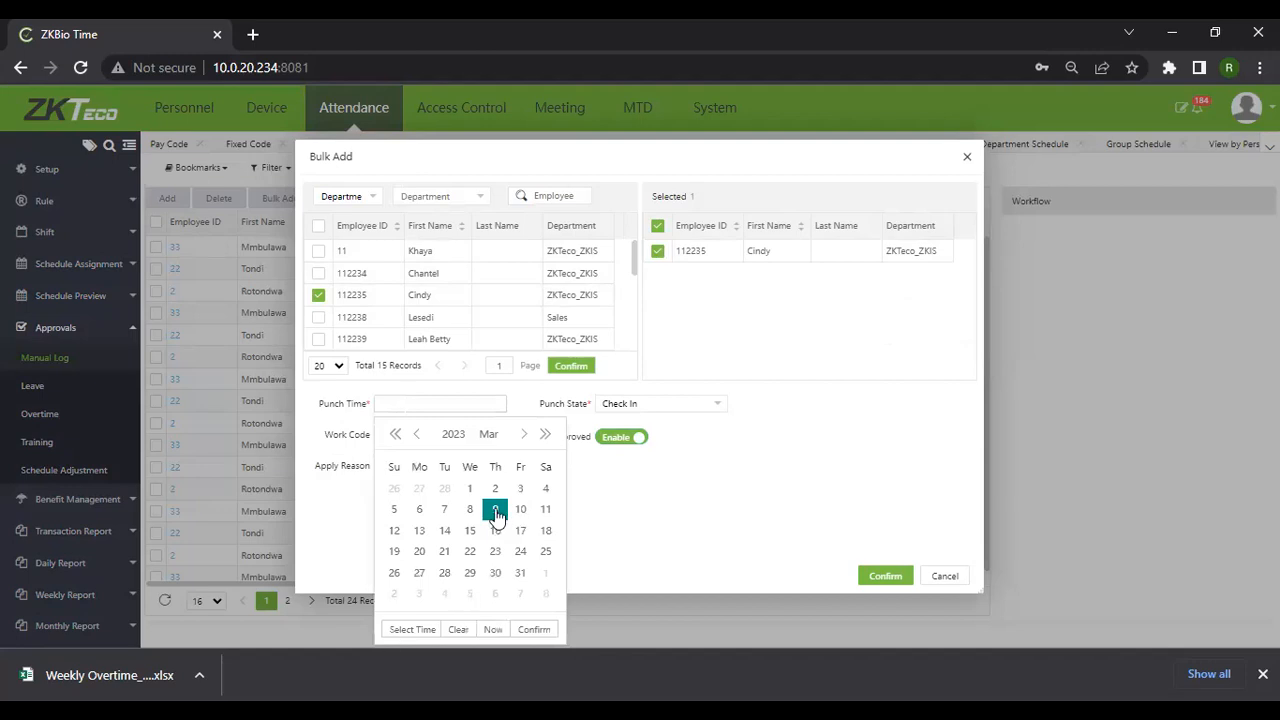
click(400, 630)
scroll(414, 586, down, 5)
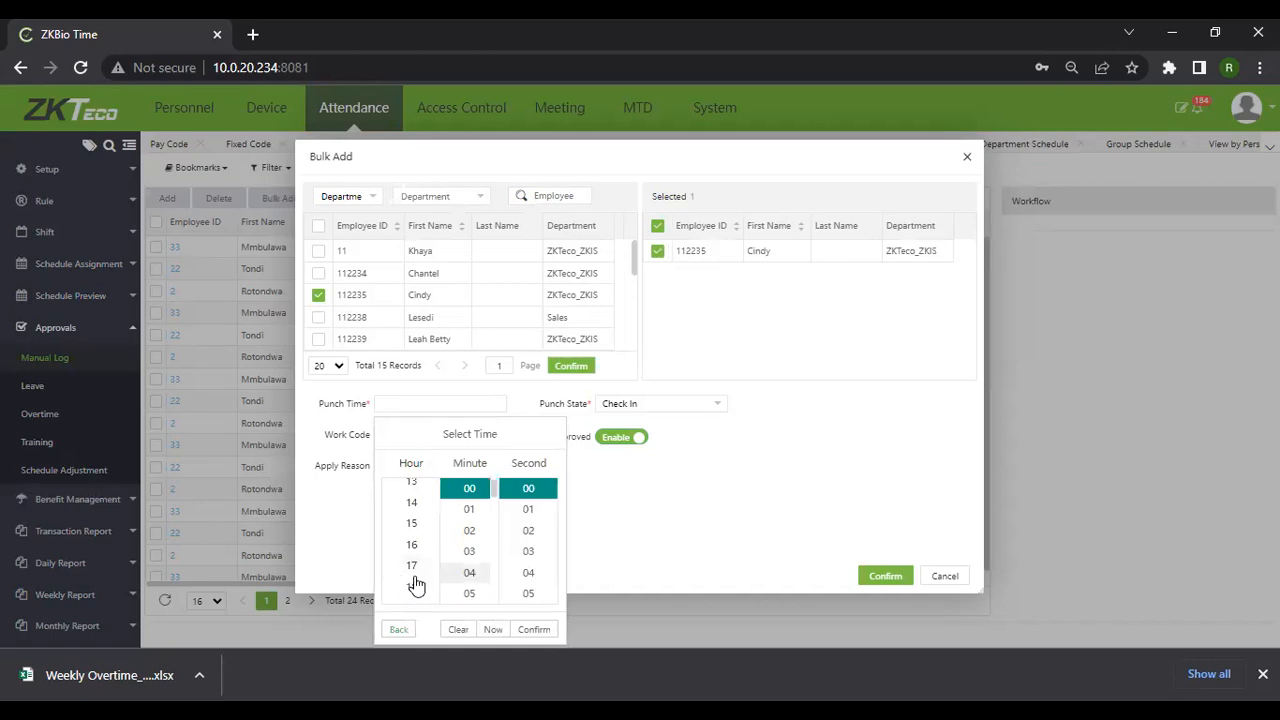
scroll(416, 585, up, 5)
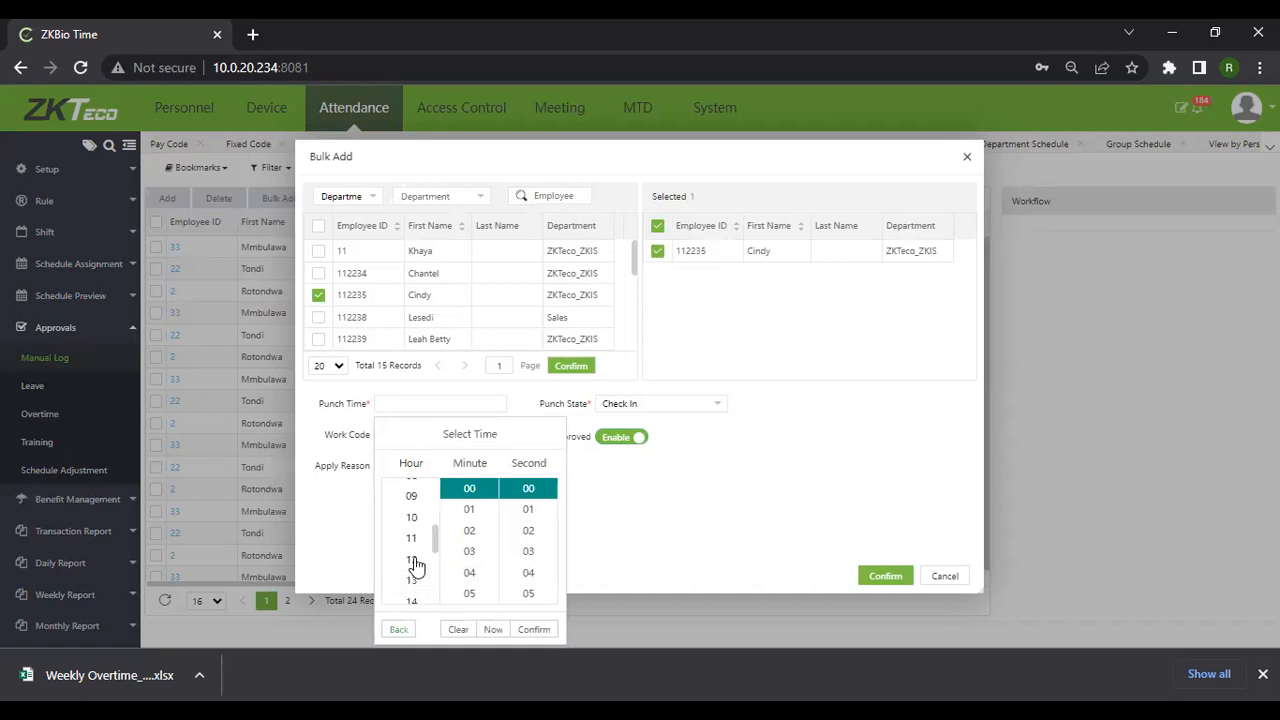
scroll(411, 545, down, 3)
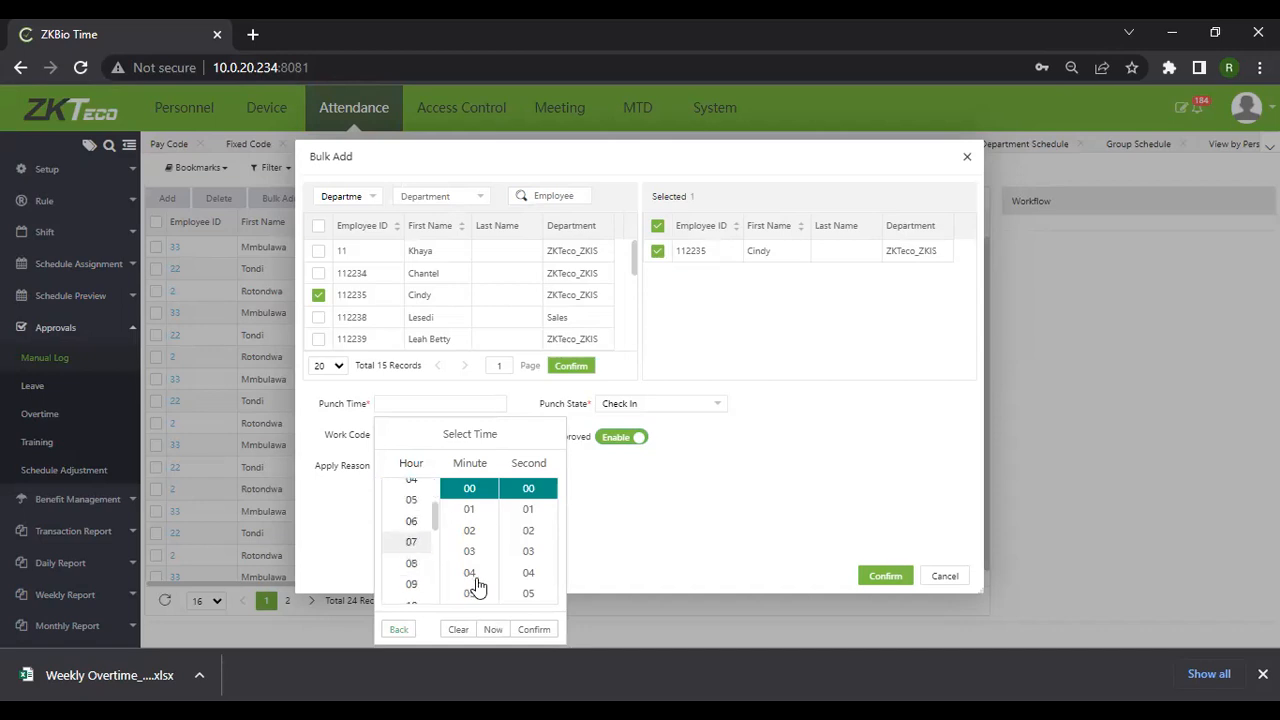
scroll(471, 575, down, 5)
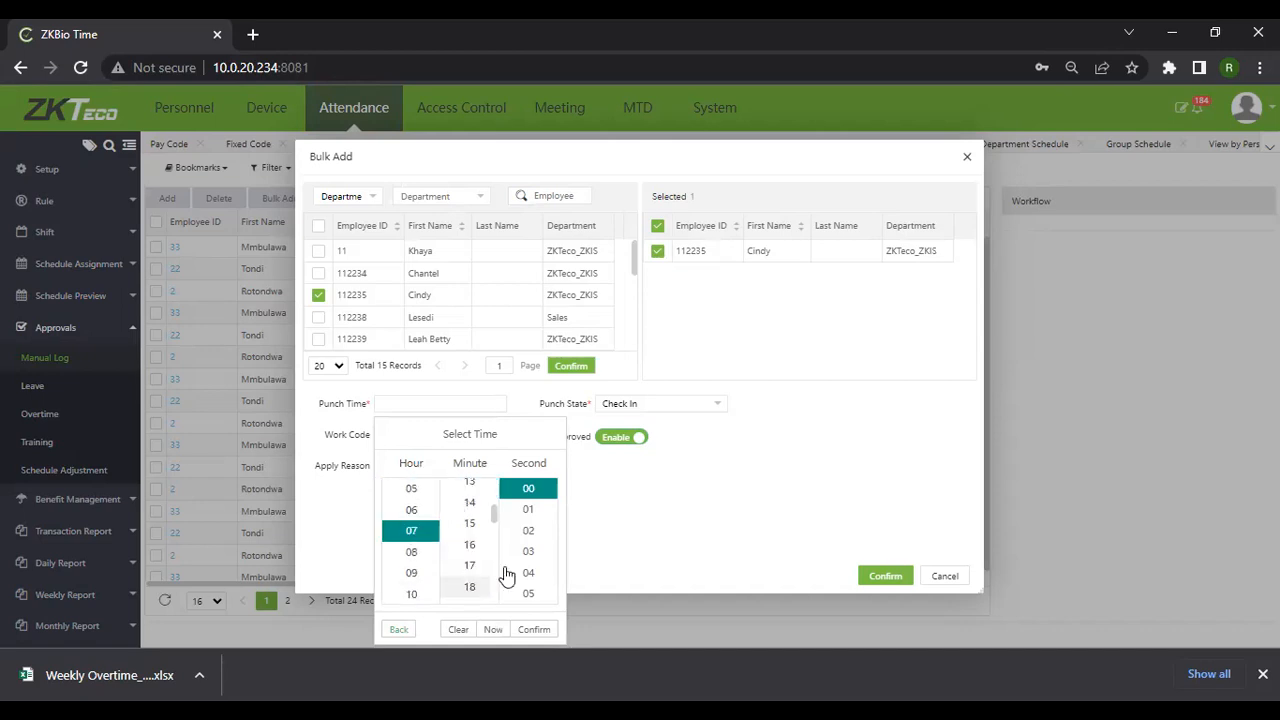
click(533, 630)
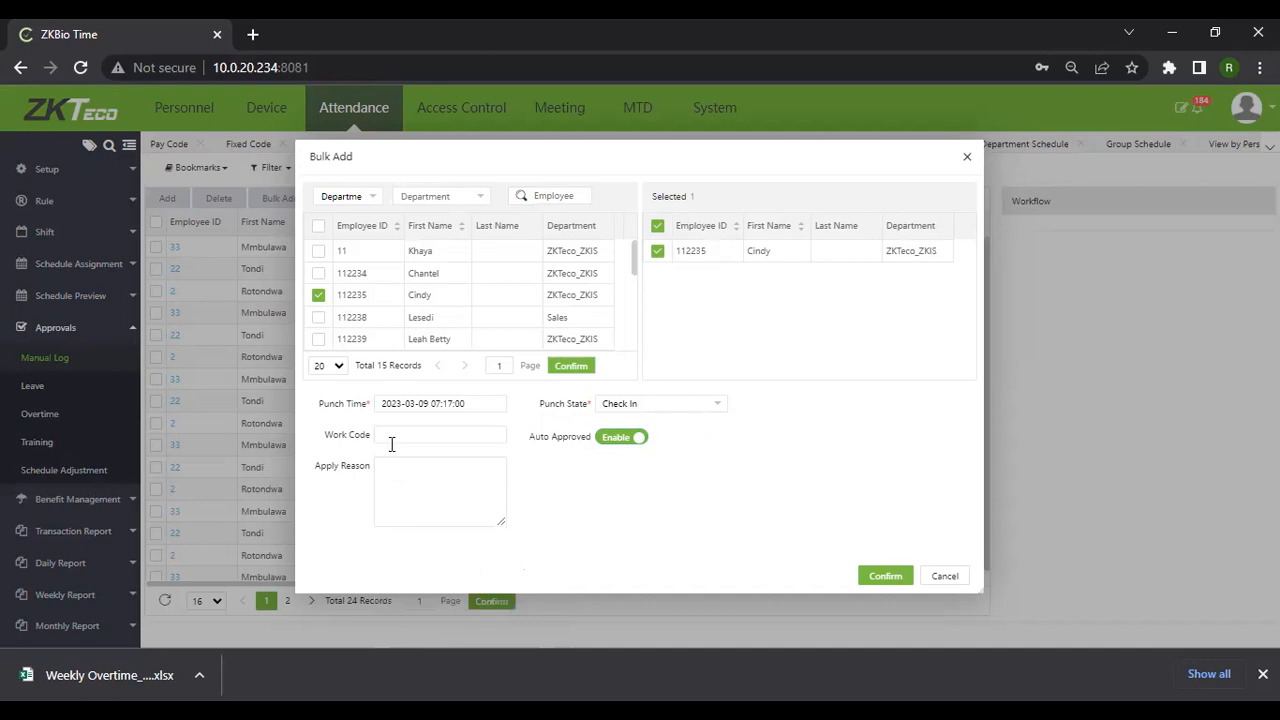
click(446, 504)
text(Da)
text(vice)
text( w)
text(as c)
text(ffl)
text(ine)
click(886, 577)
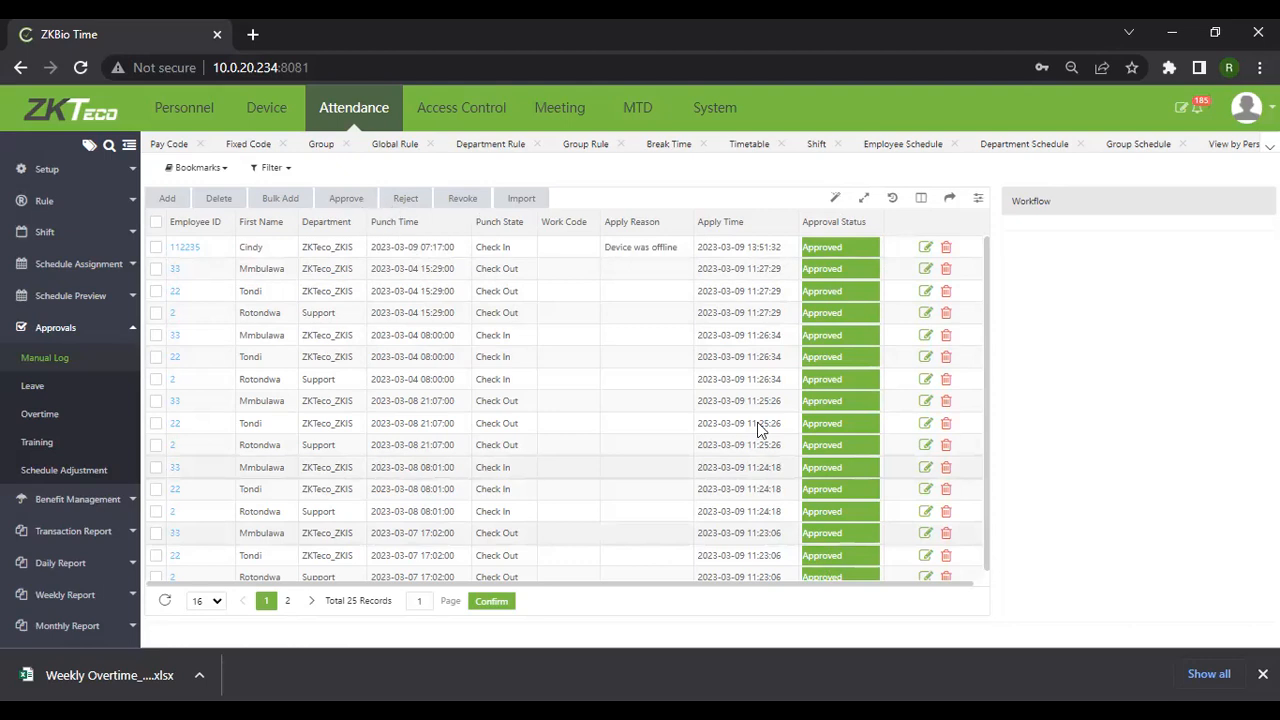
click(33, 388)
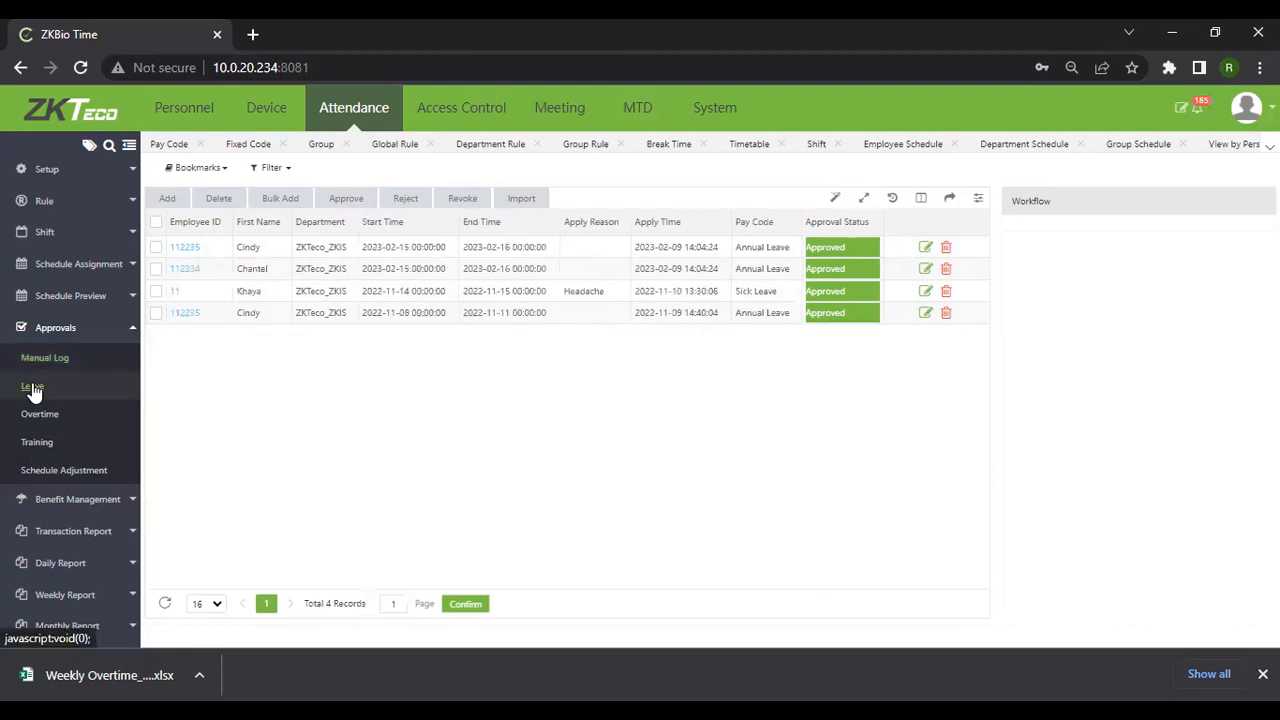
click(278, 198)
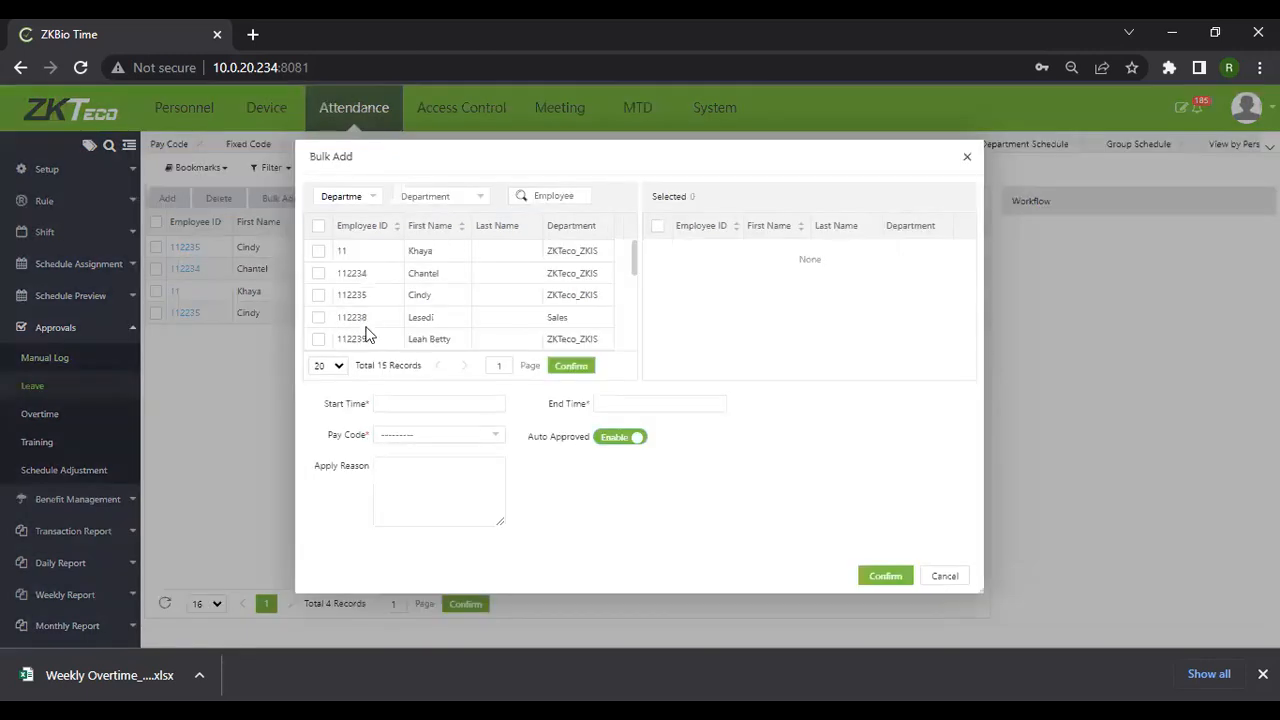
click(318, 273)
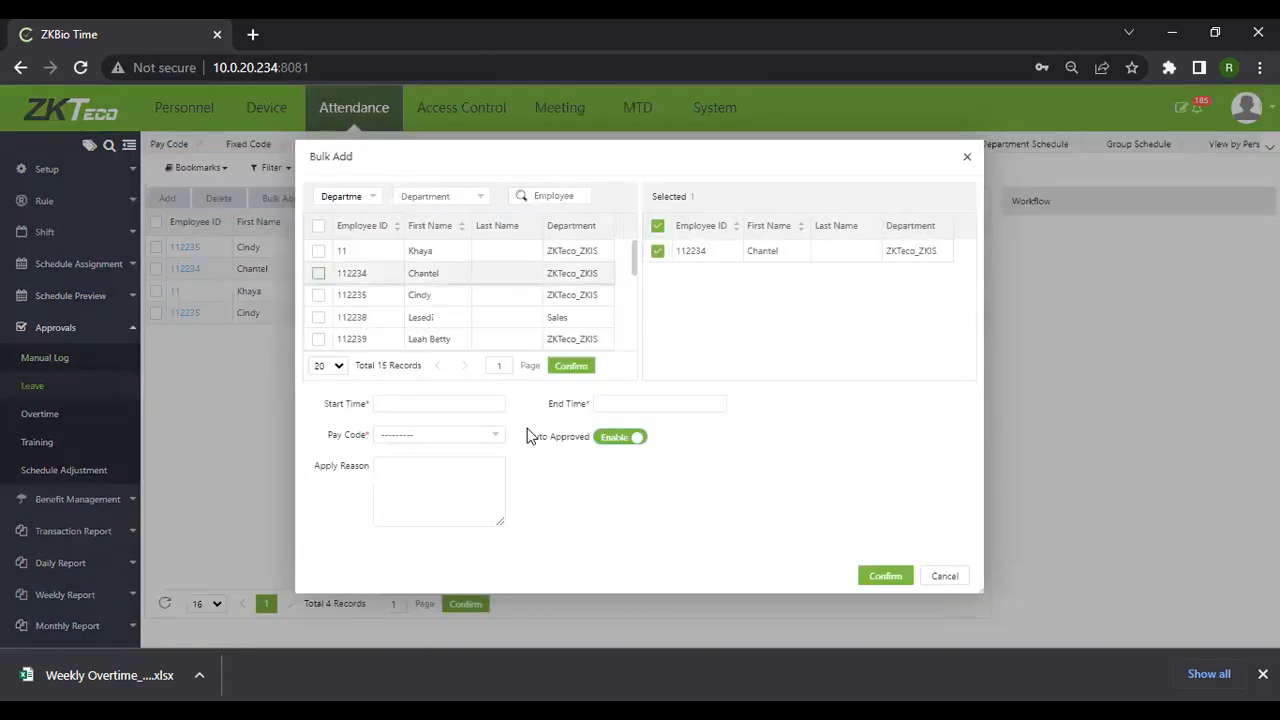
click(496, 402)
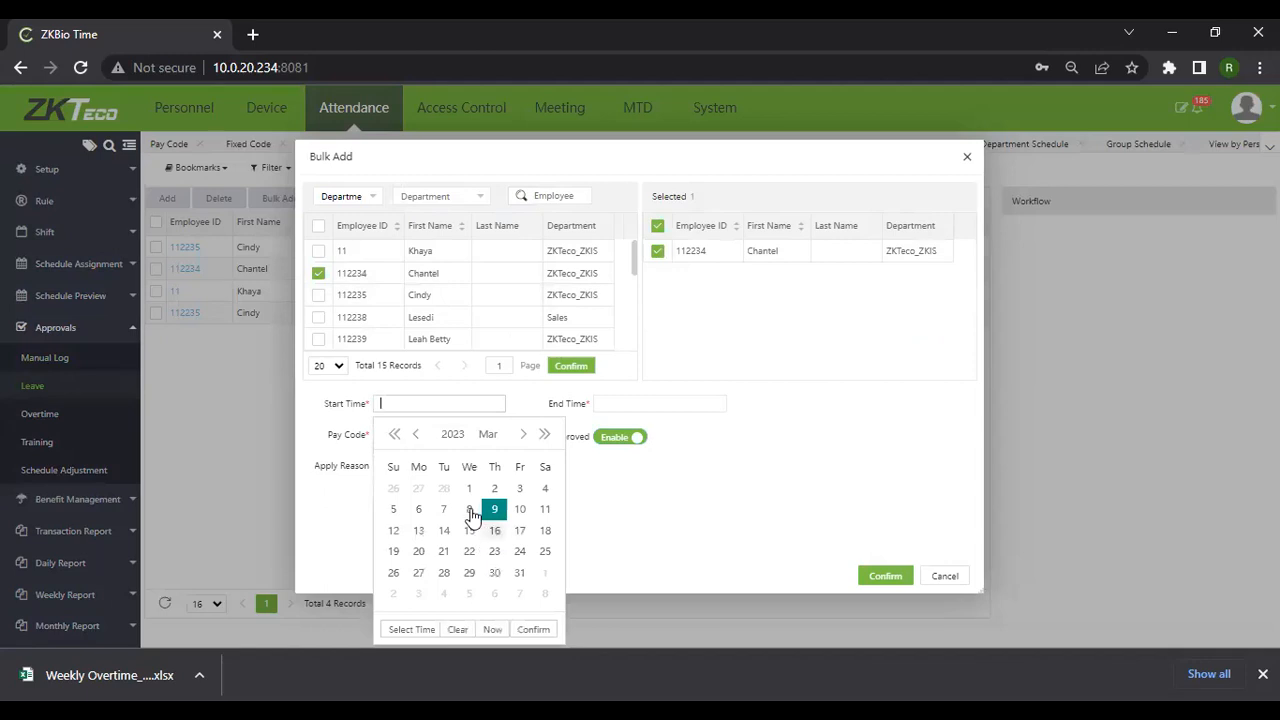
click(444, 530)
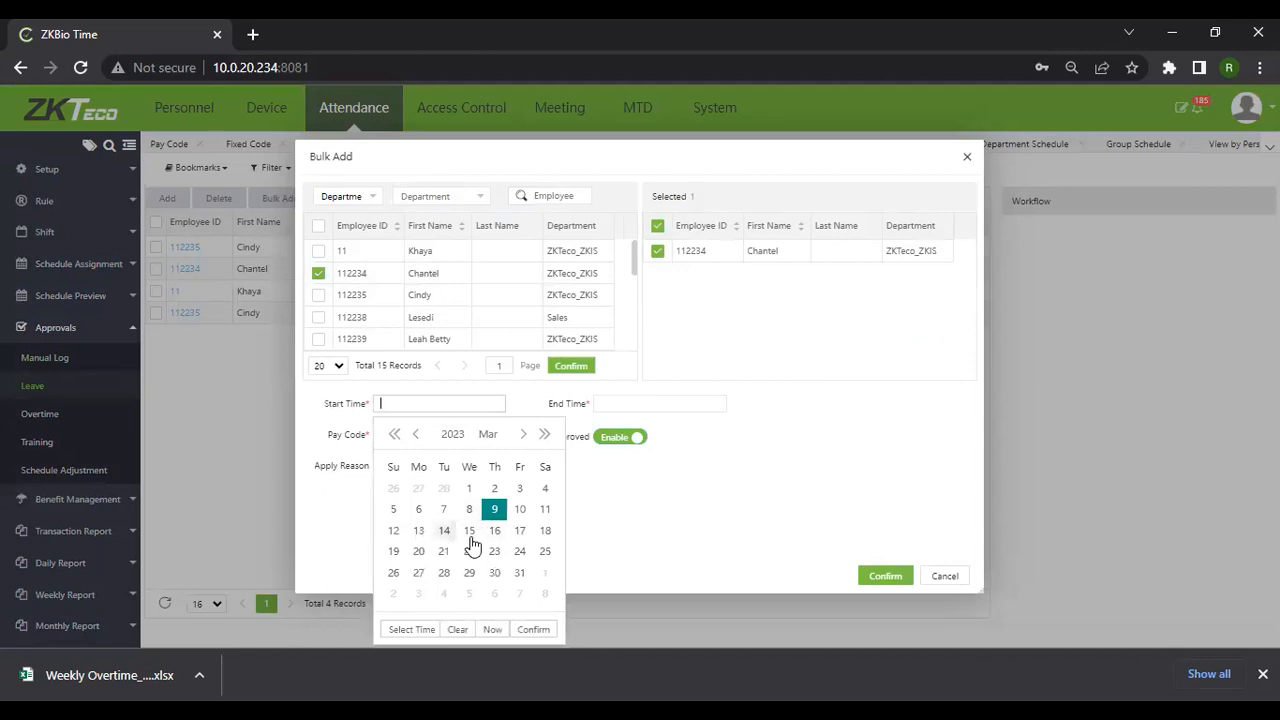
click(538, 630)
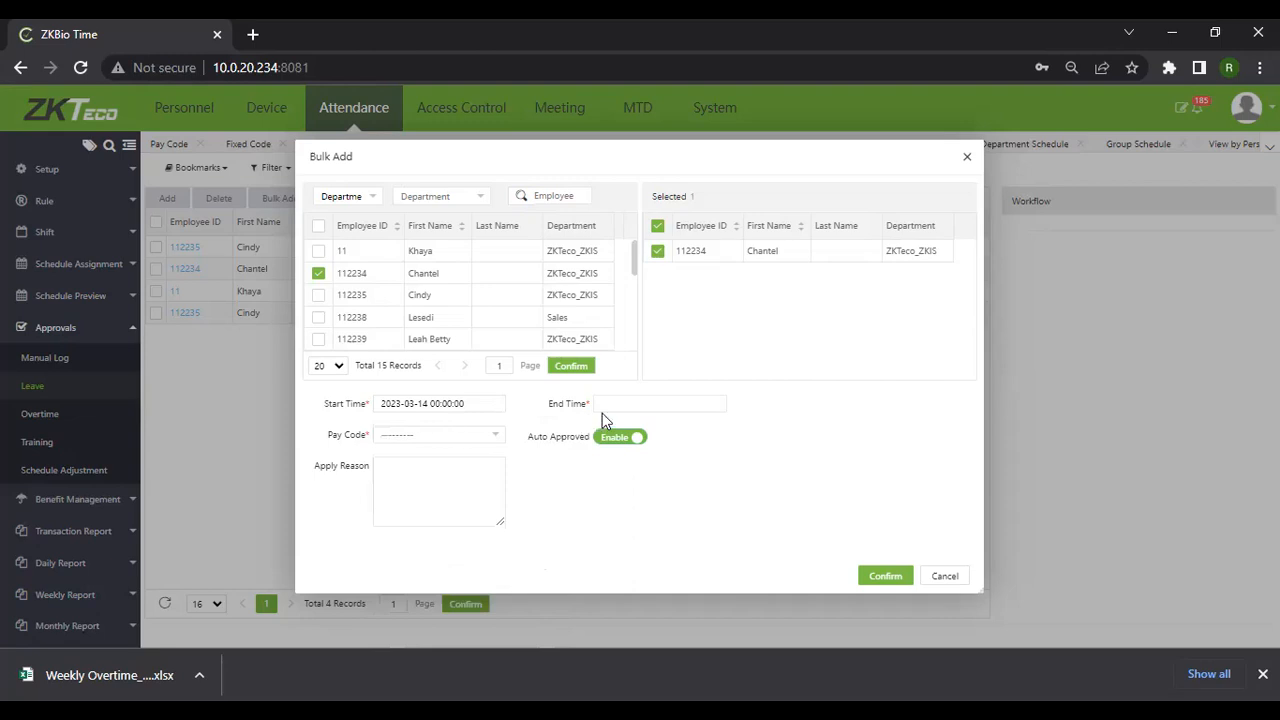
Set pay code Annual Leave, end date 2023-03-15, and save the leave
click(425, 438)
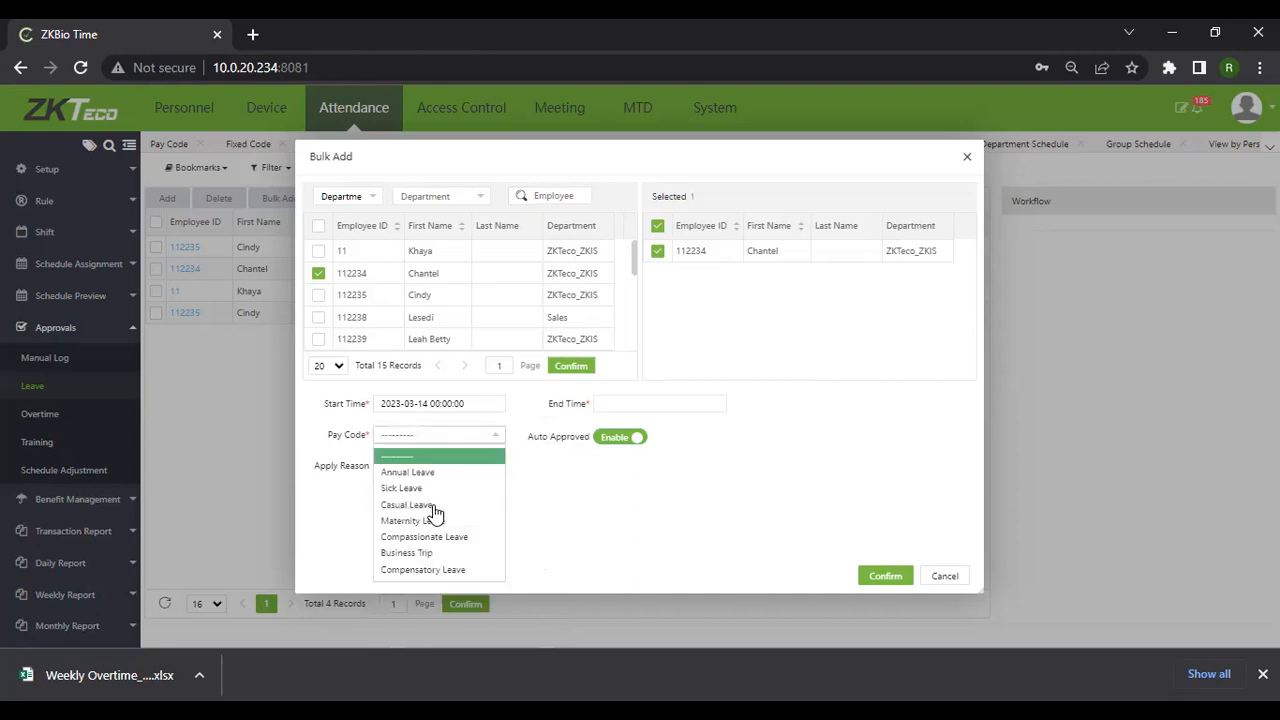
click(425, 475)
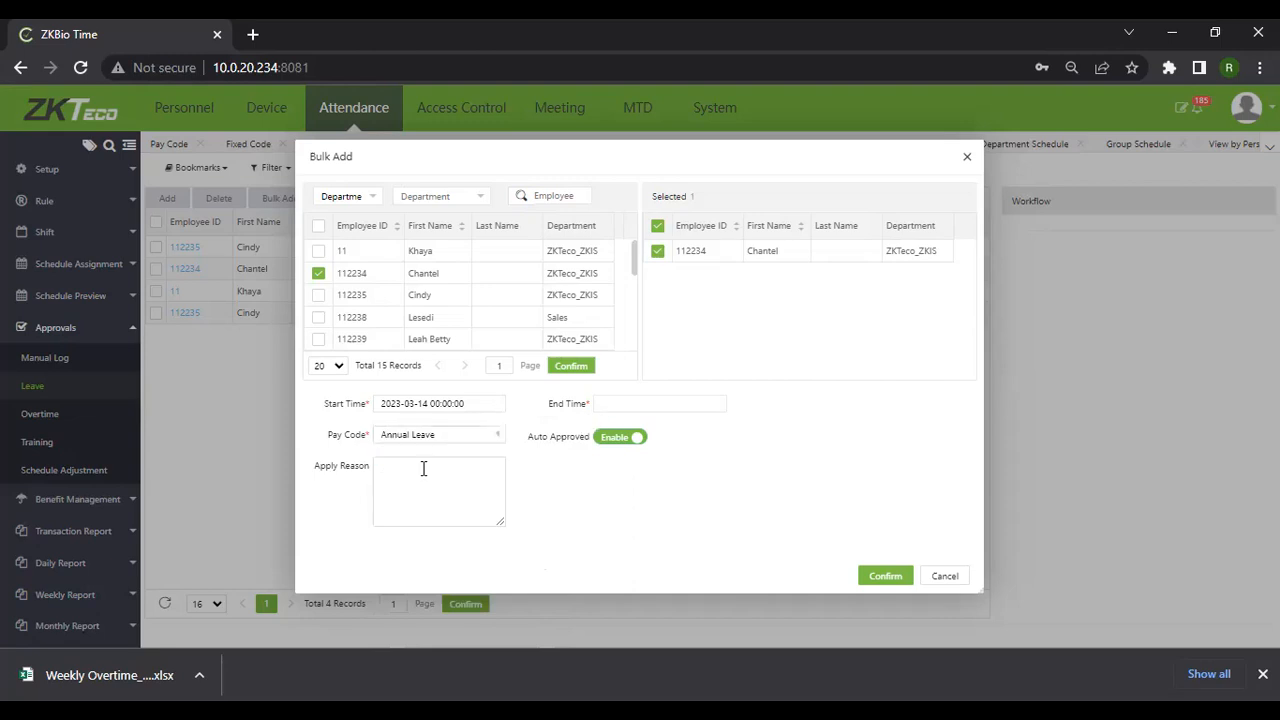
click(643, 406)
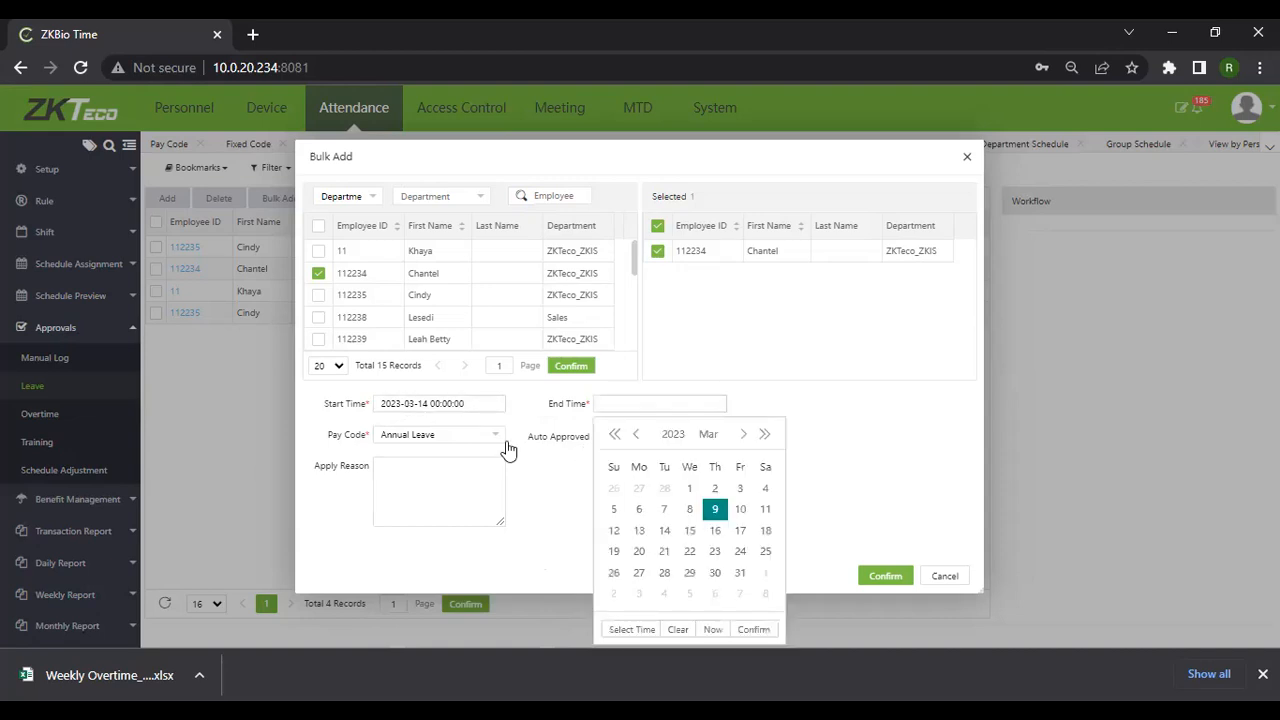
click(690, 531)
click(752, 629)
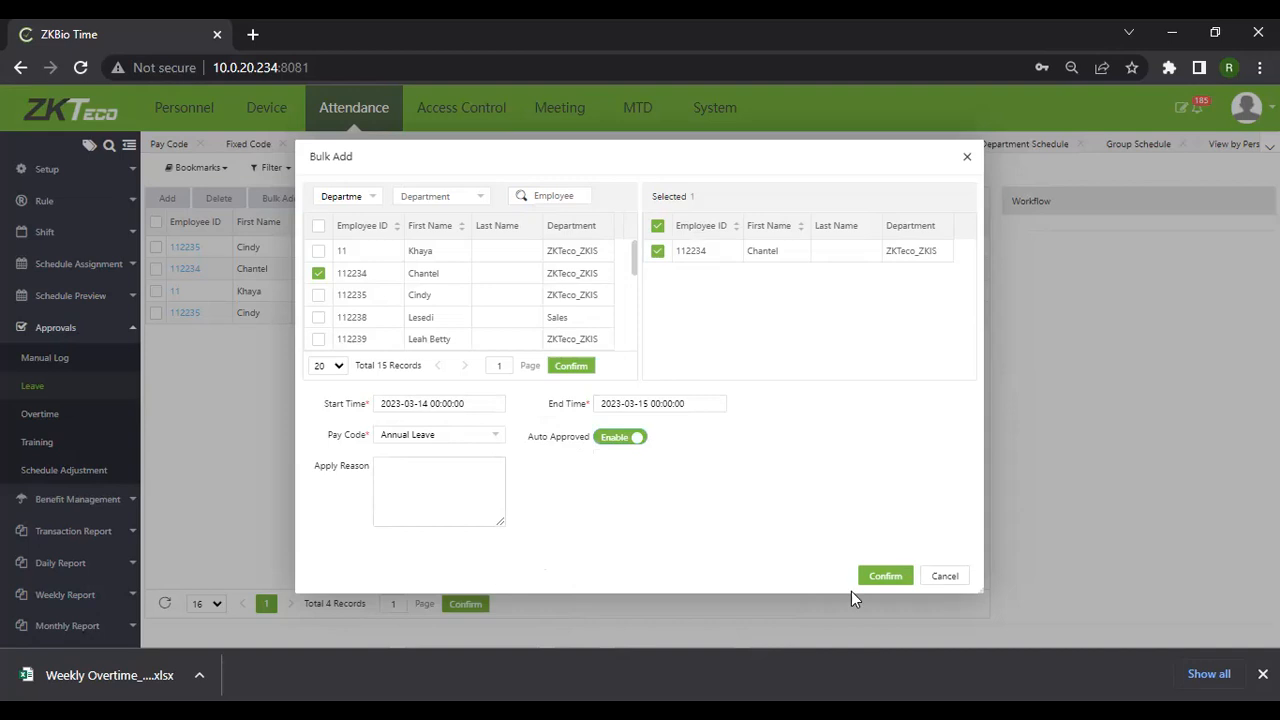
click(886, 577)
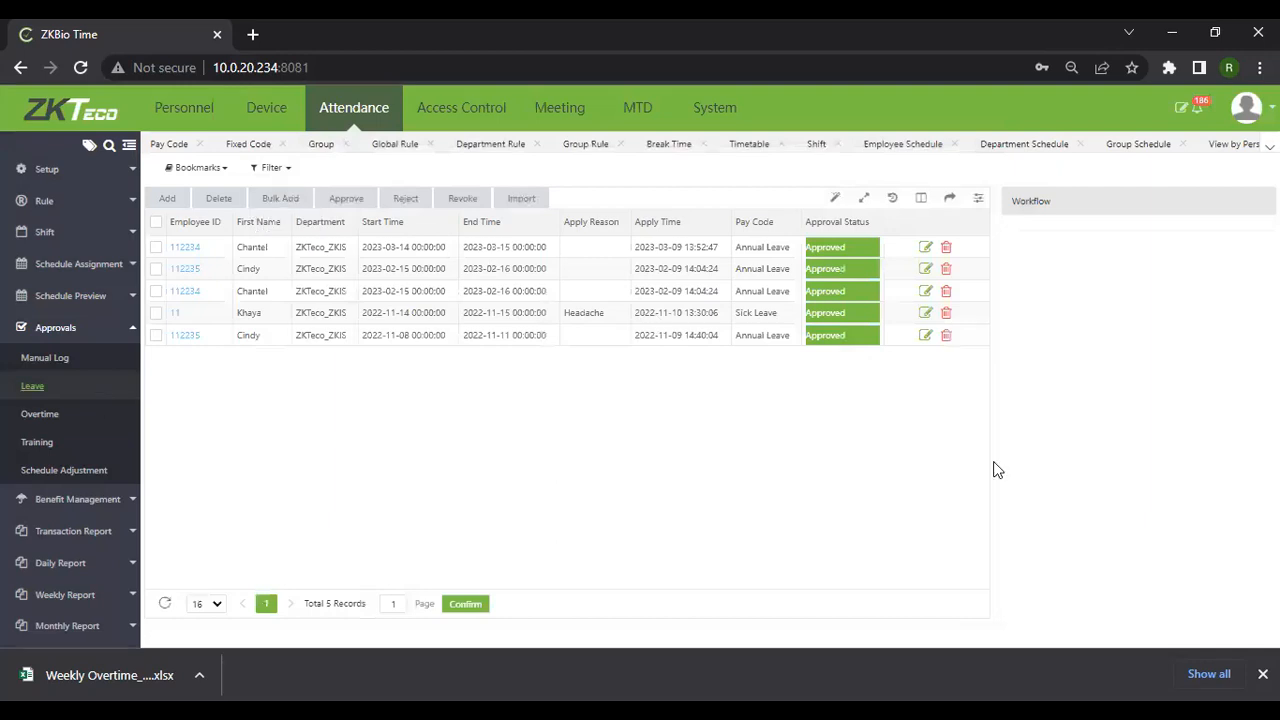
click(38, 421)
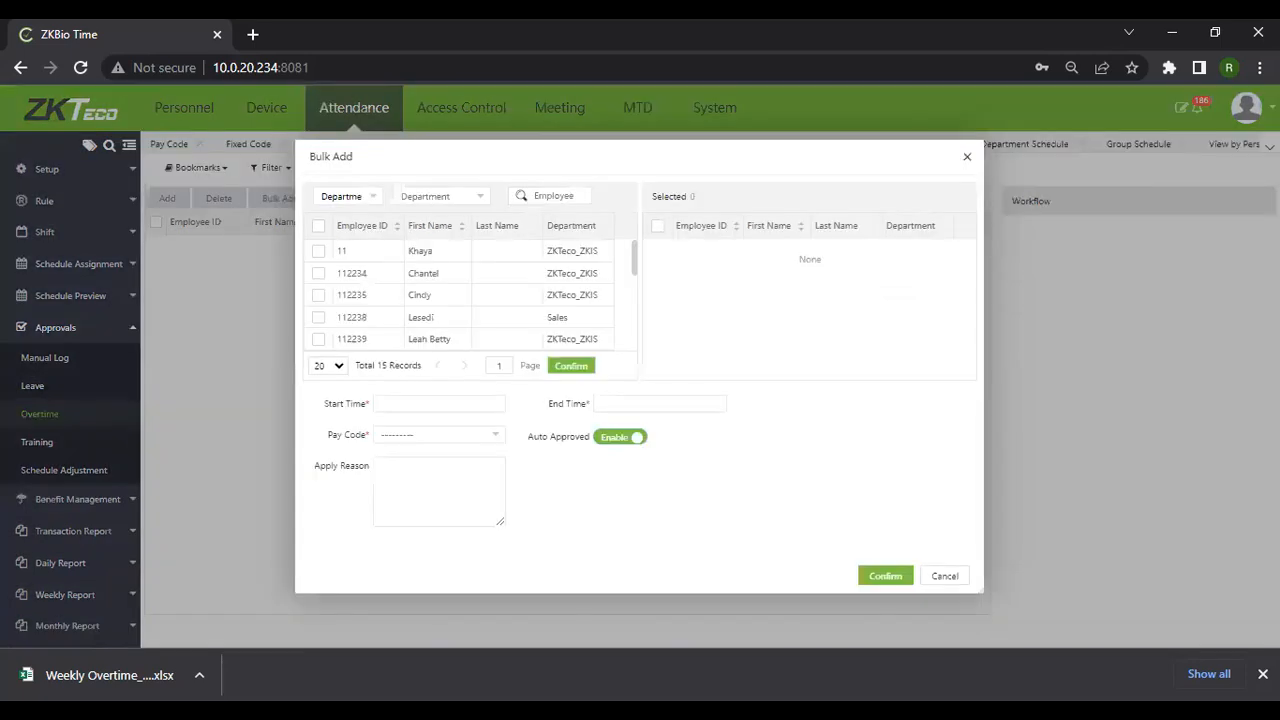
click(350, 255)
click(453, 404)
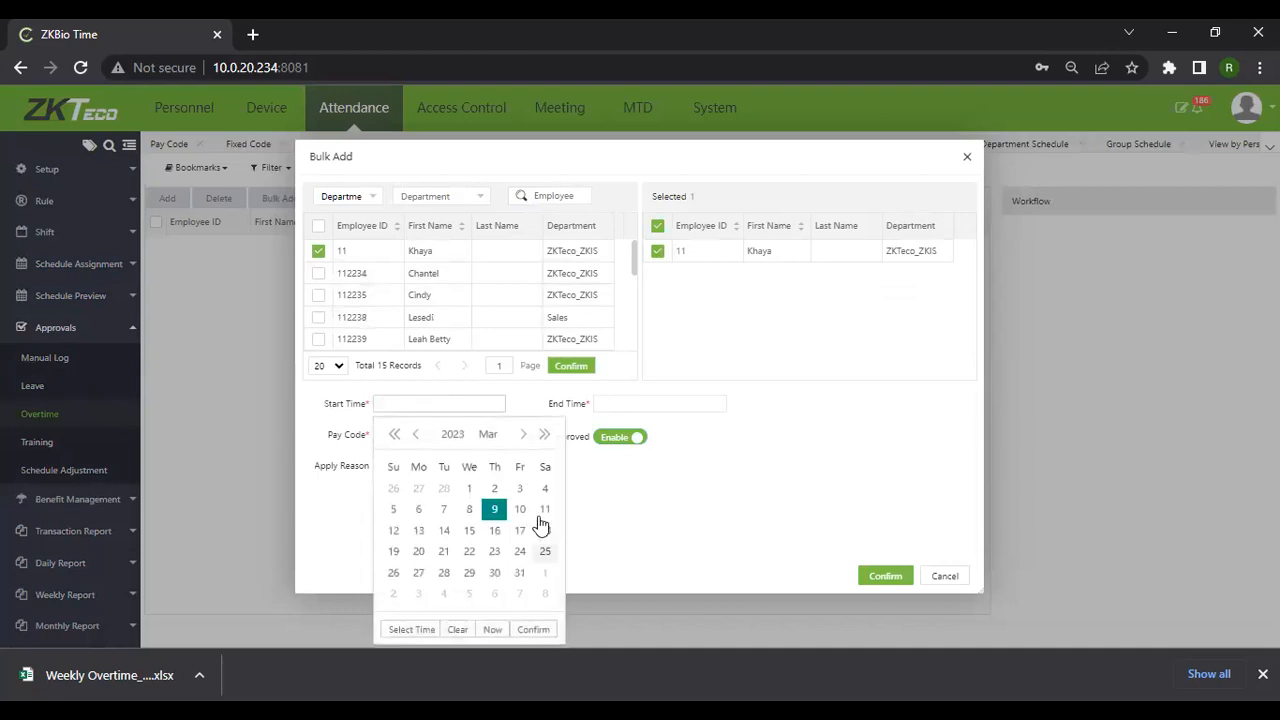
click(545, 510)
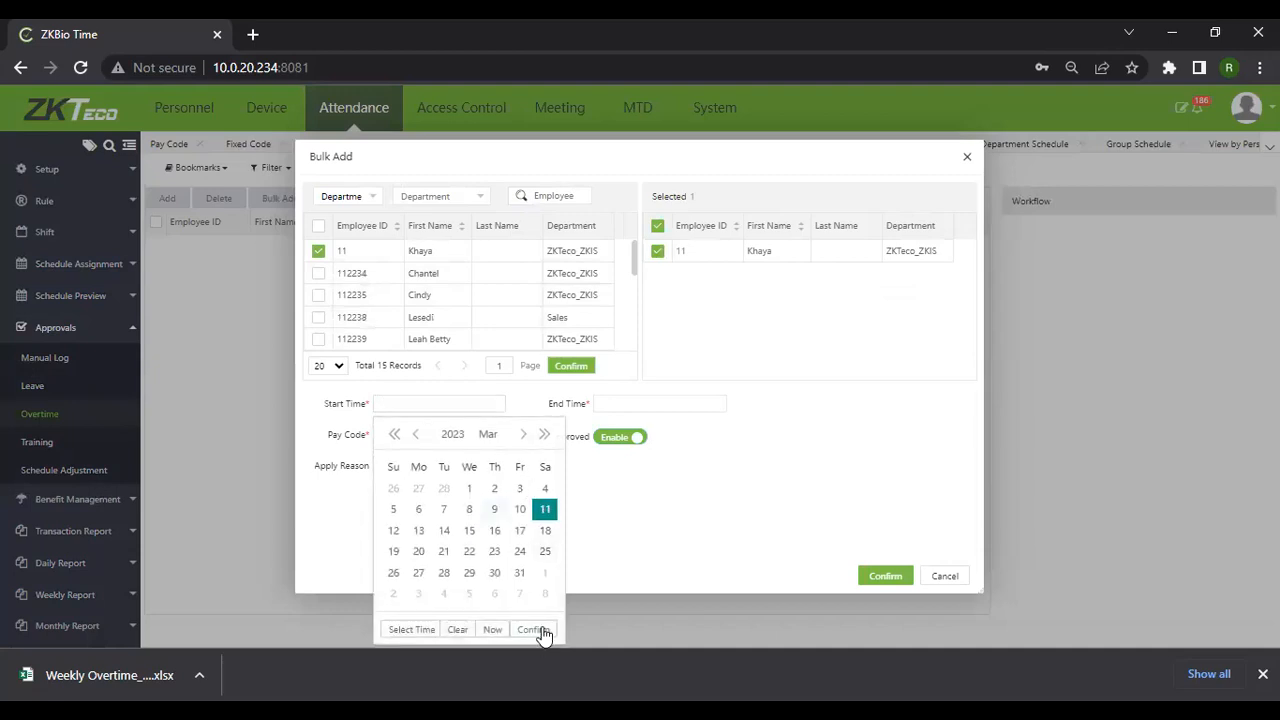
click(407, 632)
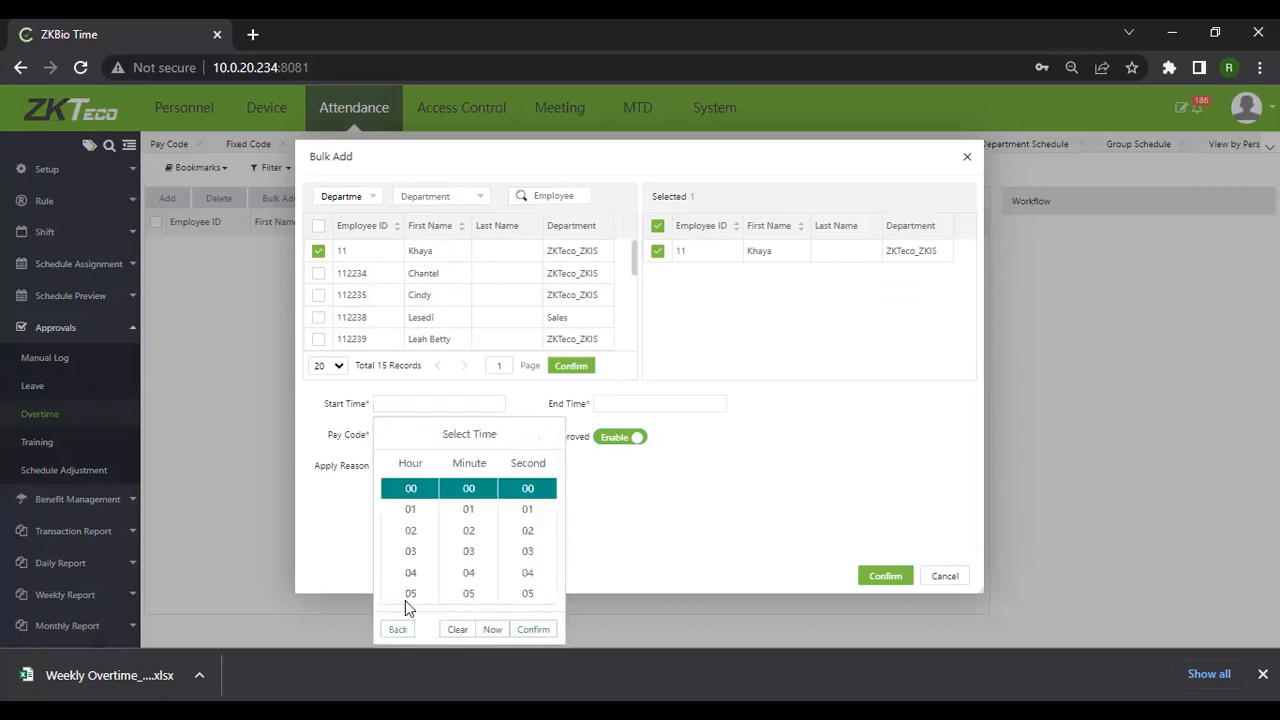
scroll(416, 553, down, 1)
click(416, 550)
click(533, 629)
click(609, 410)
click(765, 510)
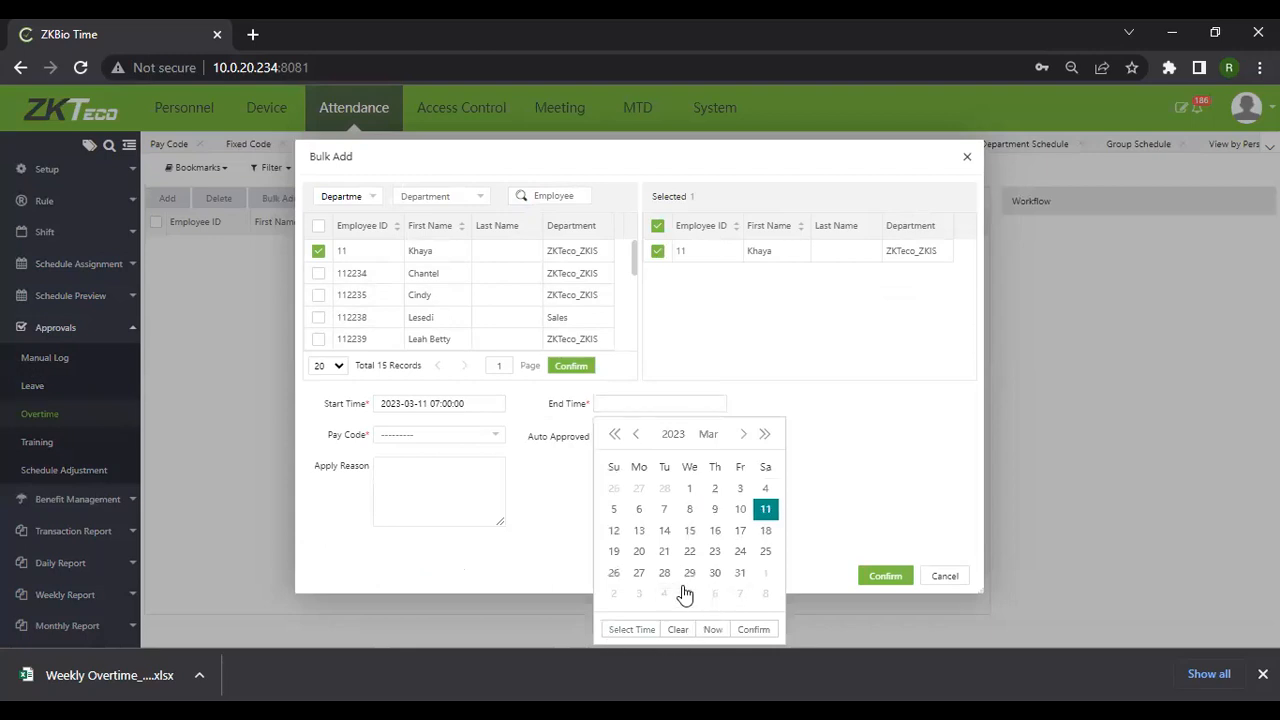
click(632, 629)
scroll(615, 570, down, 4)
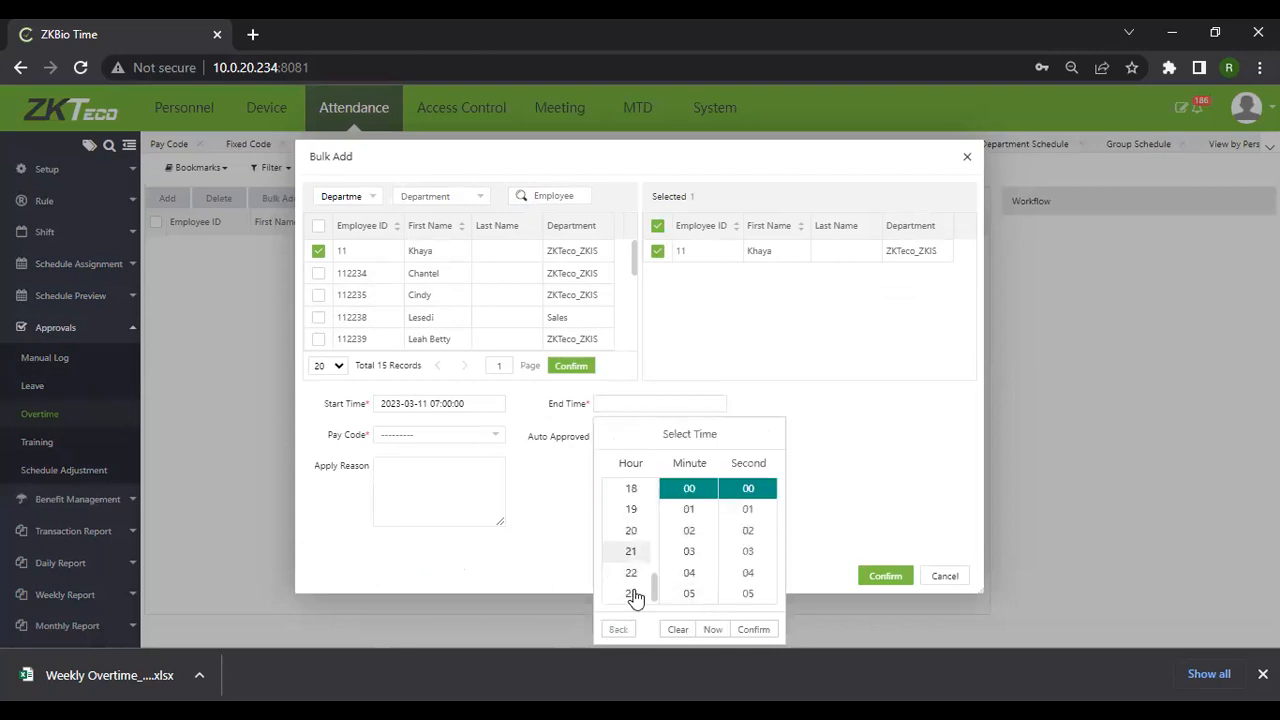
scroll(634, 594, up, 3)
scroll(633, 580, down, 3)
click(631, 566)
click(753, 629)
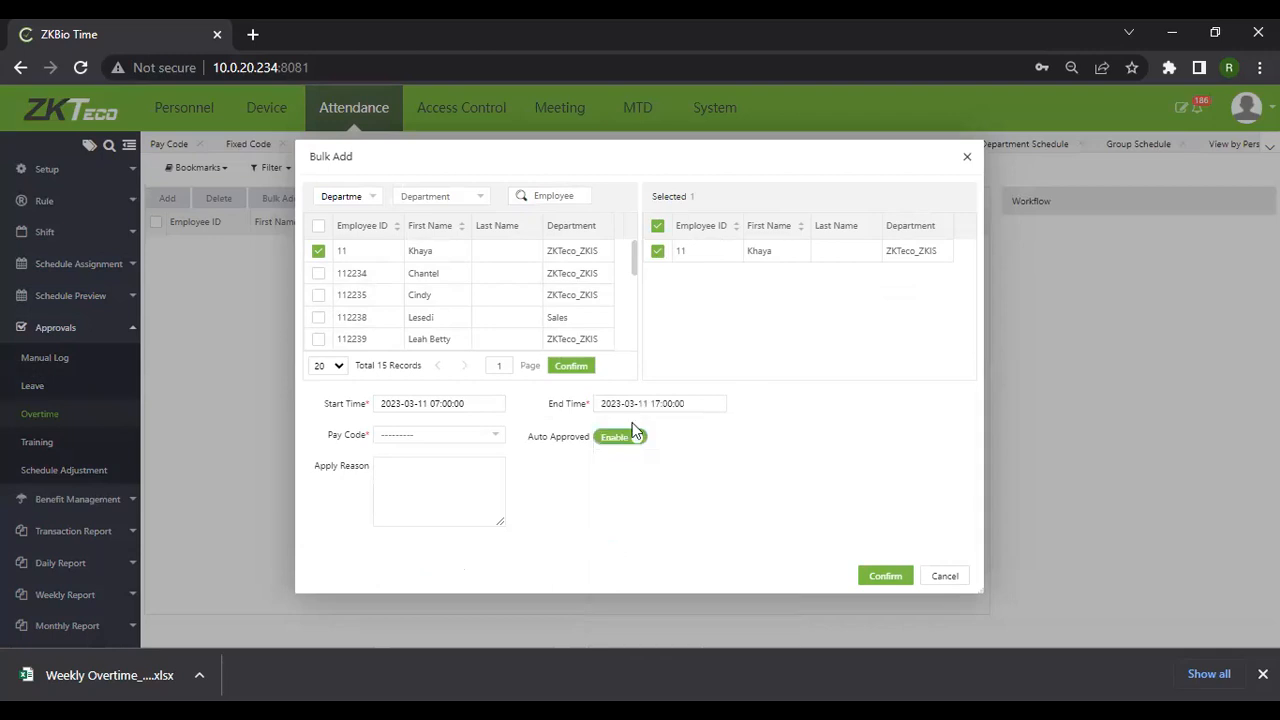
Choose pay code Weekend OT, turn off Auto Approved, and save the request
click(441, 445)
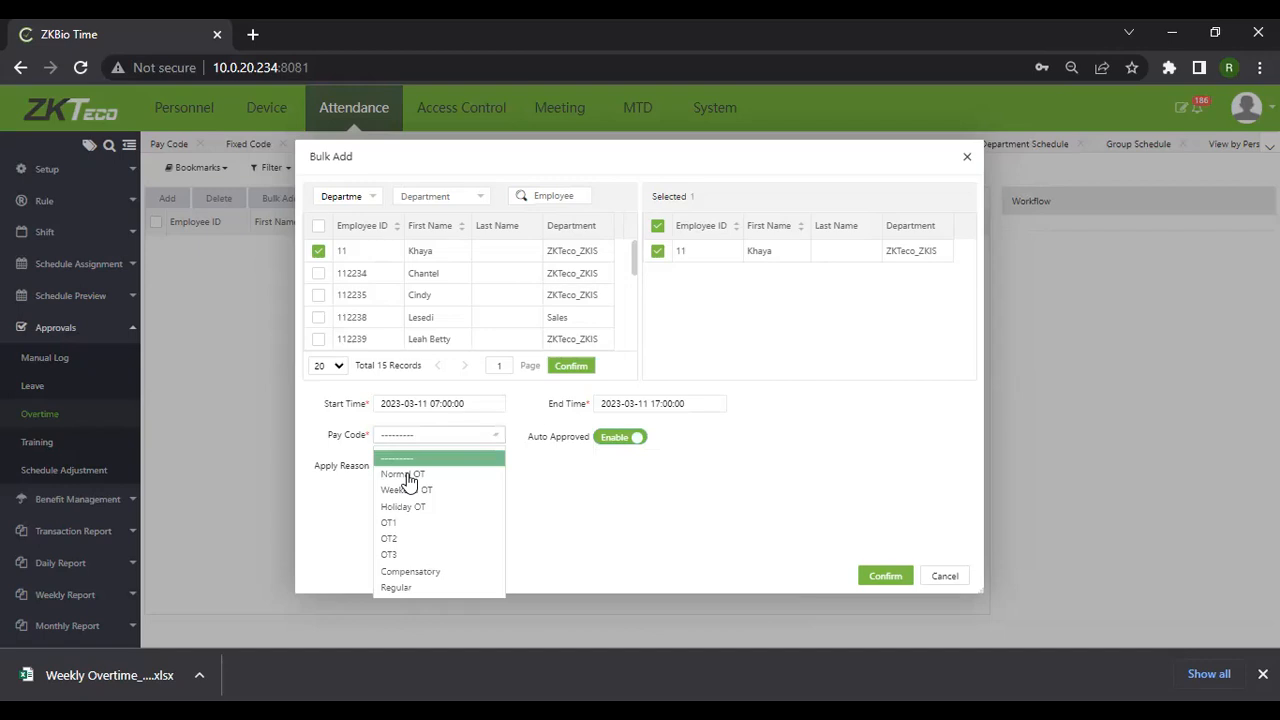
click(406, 489)
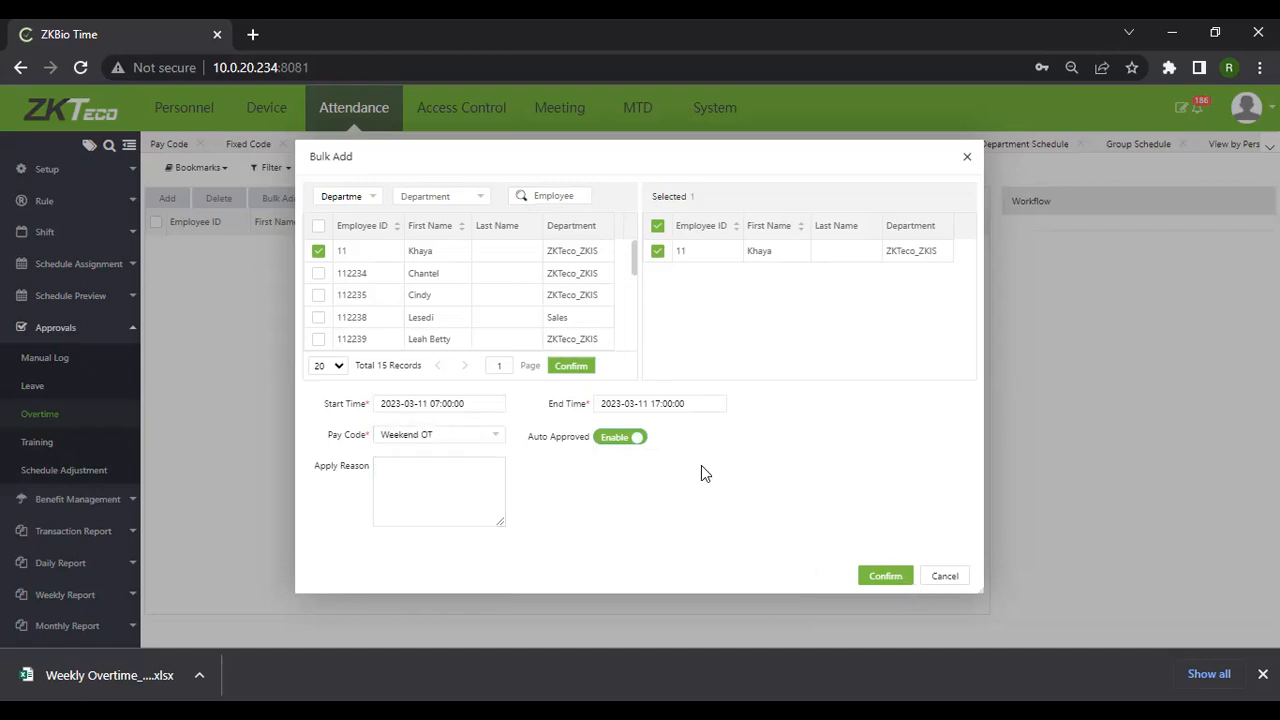
click(636, 444)
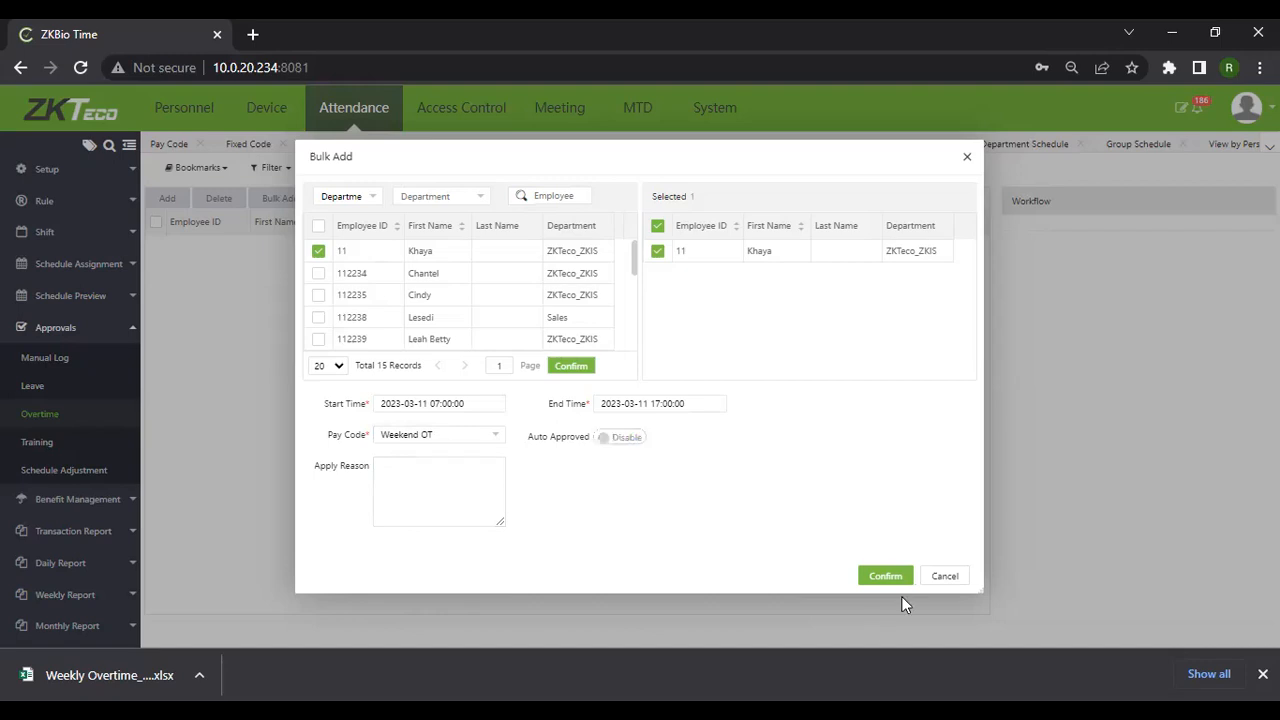
click(890, 578)
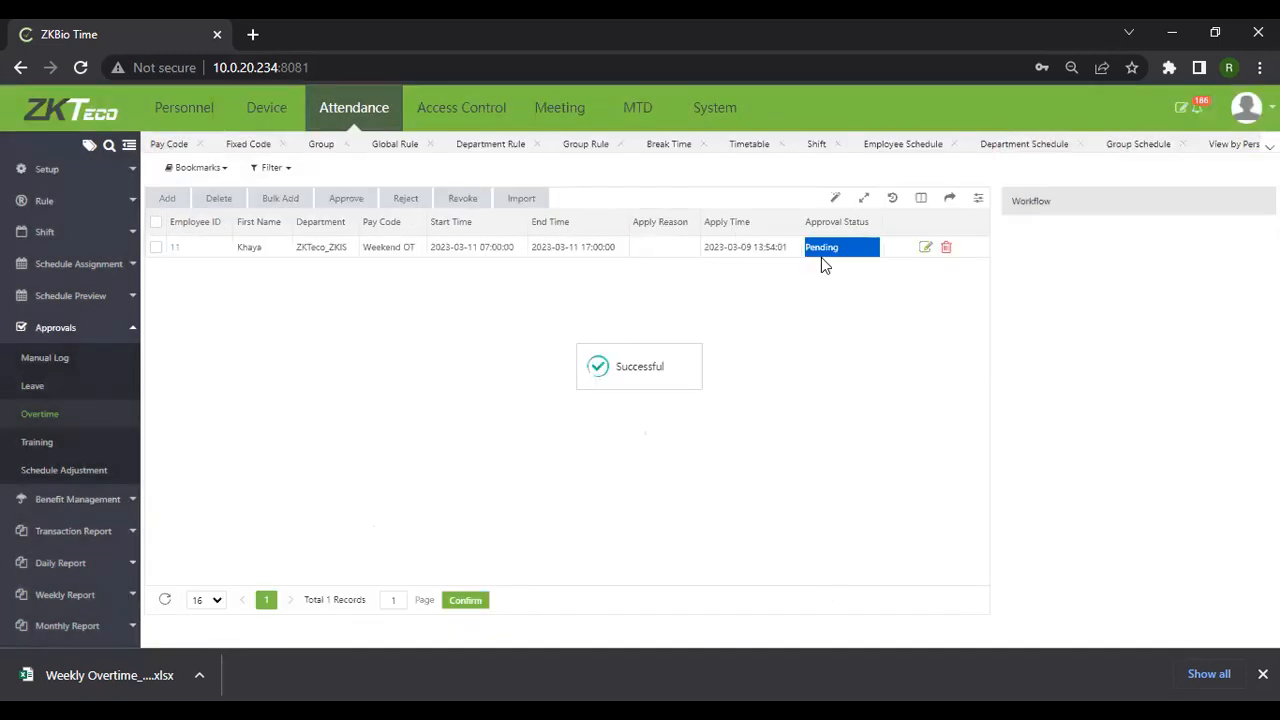
Select the new Weekend OT request and reject it
click(156, 247)
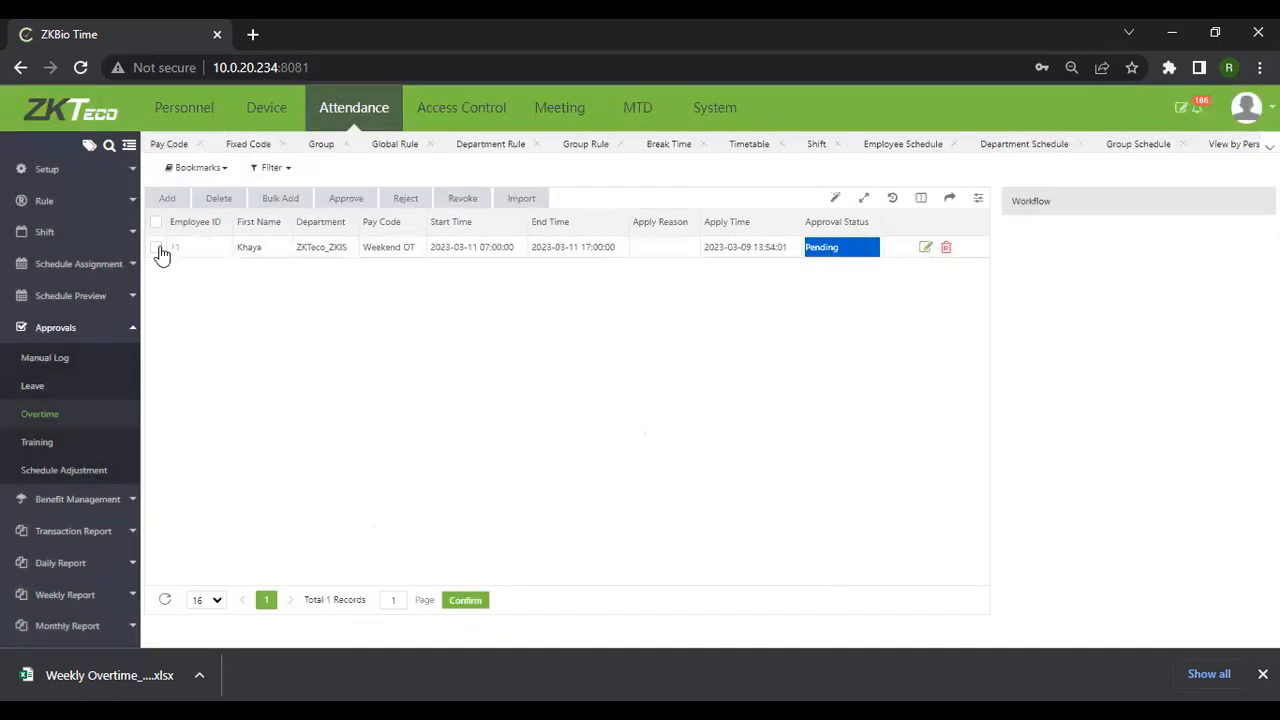
click(406, 200)
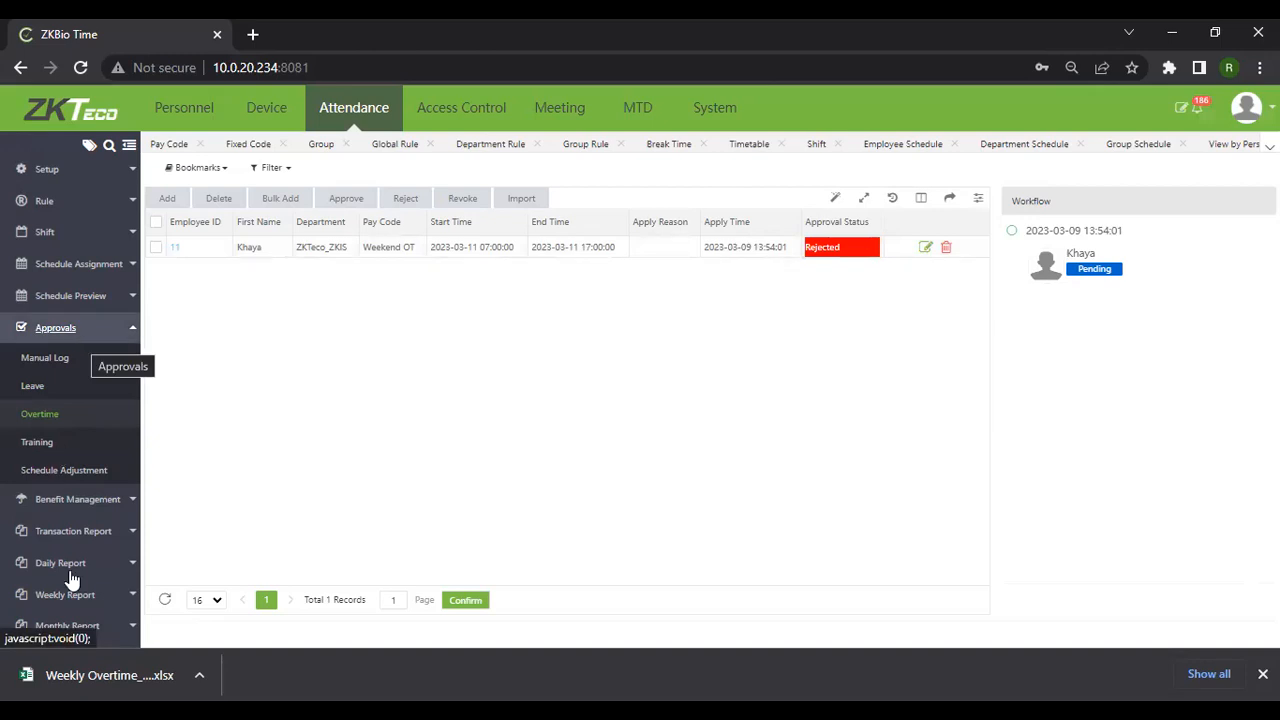
Open Approvals > Schedule Adjustment to view its empty list of adjustment requests
click(78, 476)
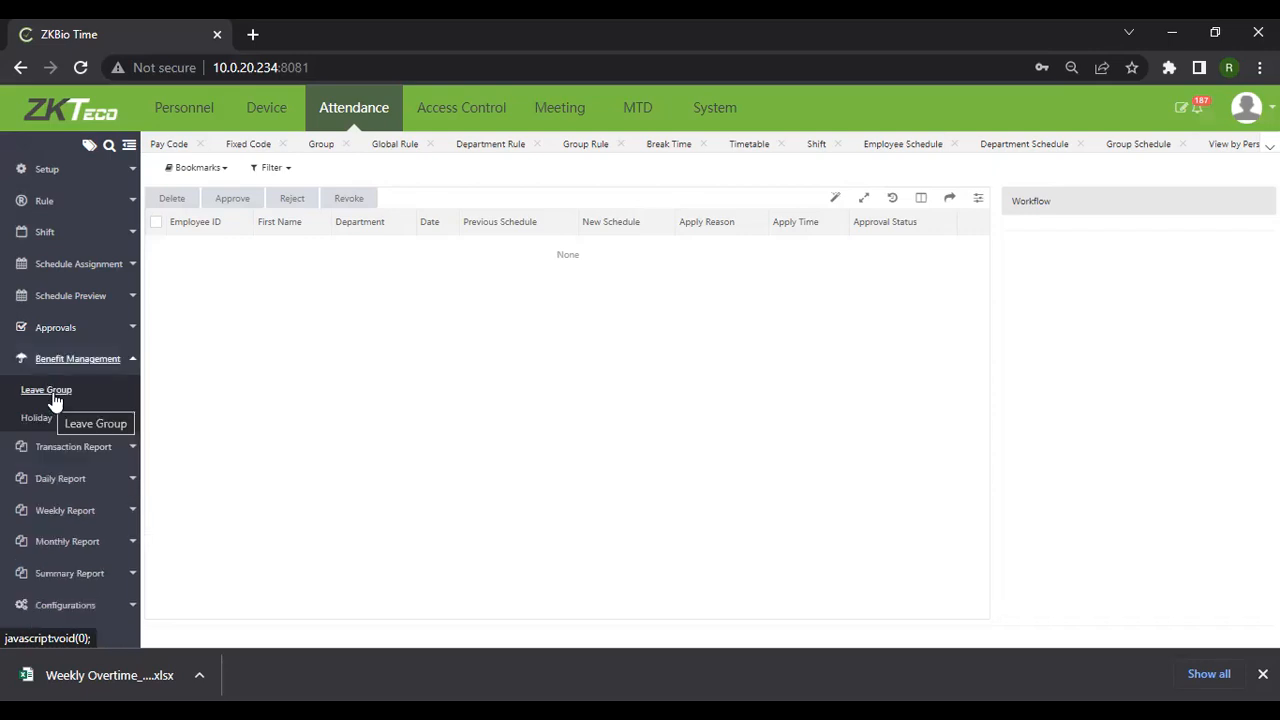
Create a new leave group named 'ABCD'
click(52, 395)
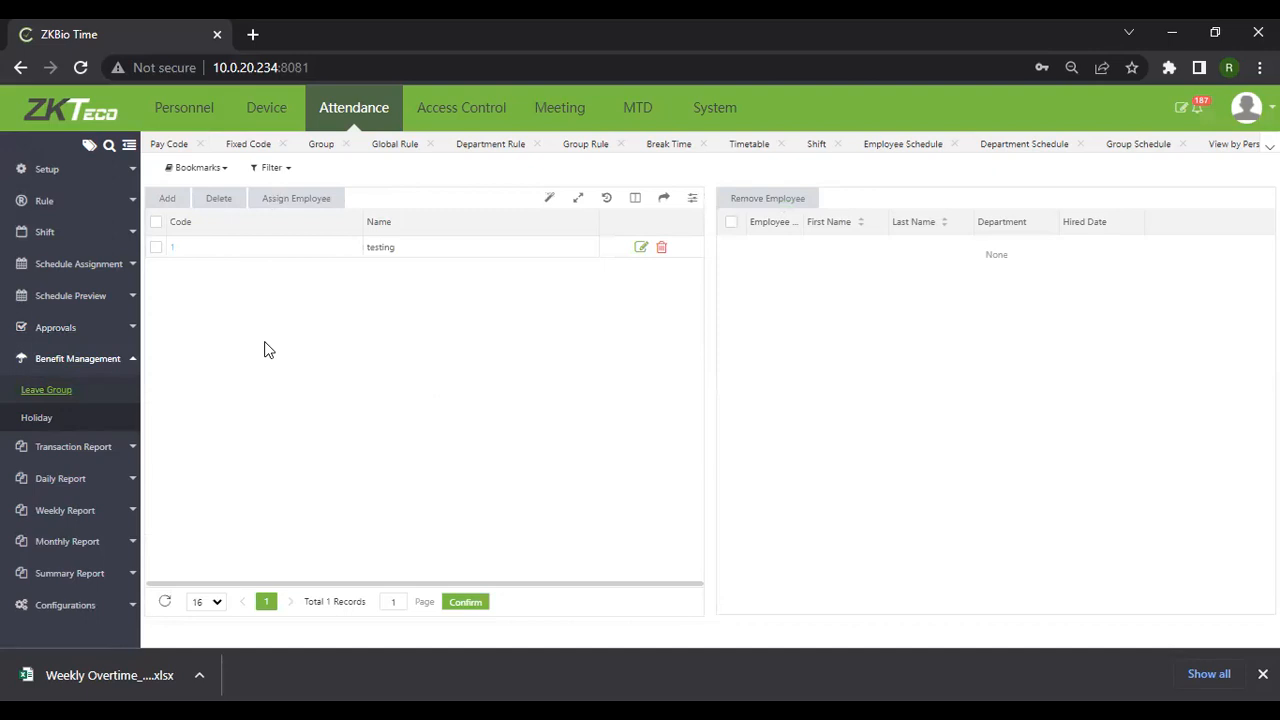
click(167, 199)
click(615, 380)
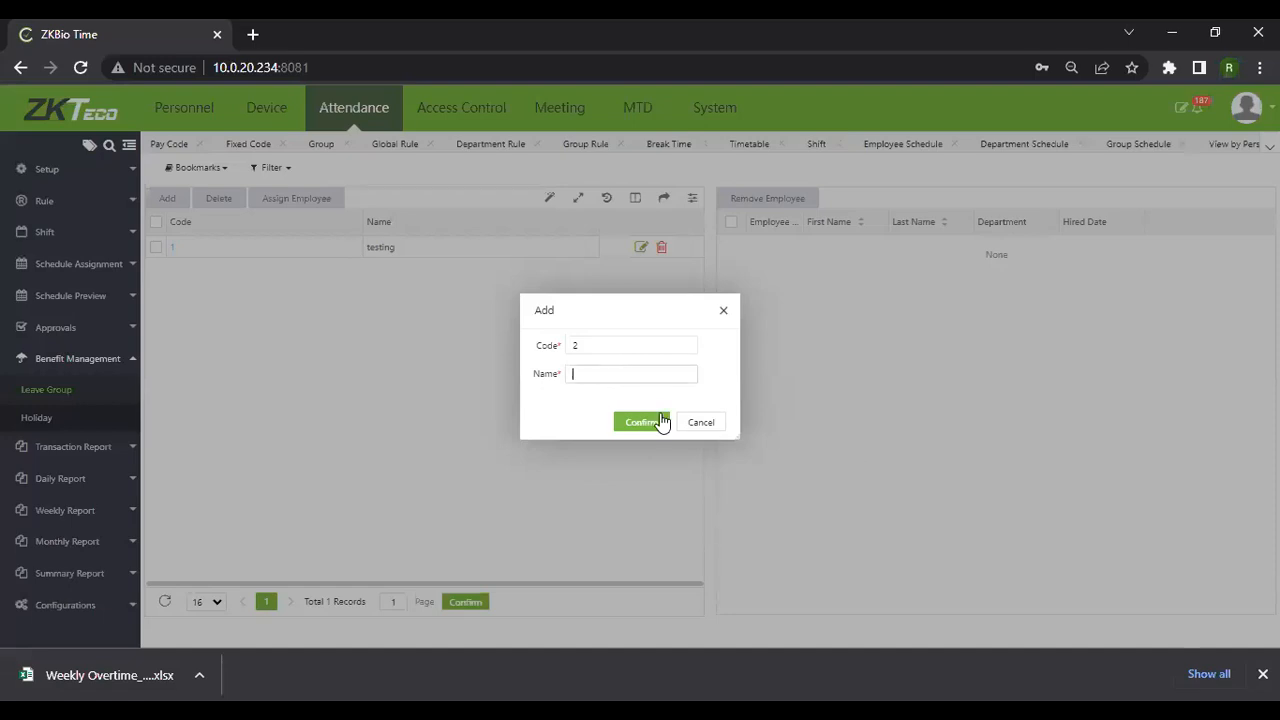
text(ABCD)
click(637, 422)
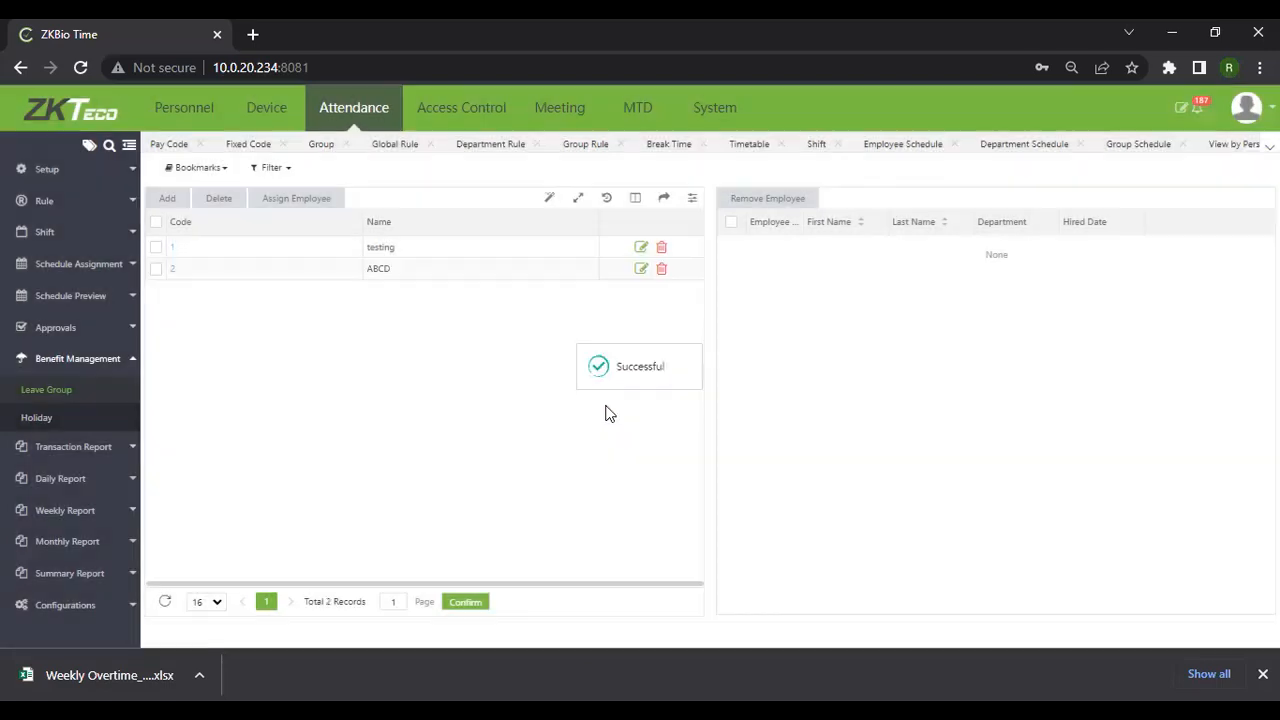
Assign two ticked employees to the ABCD leave group
click(311, 199)
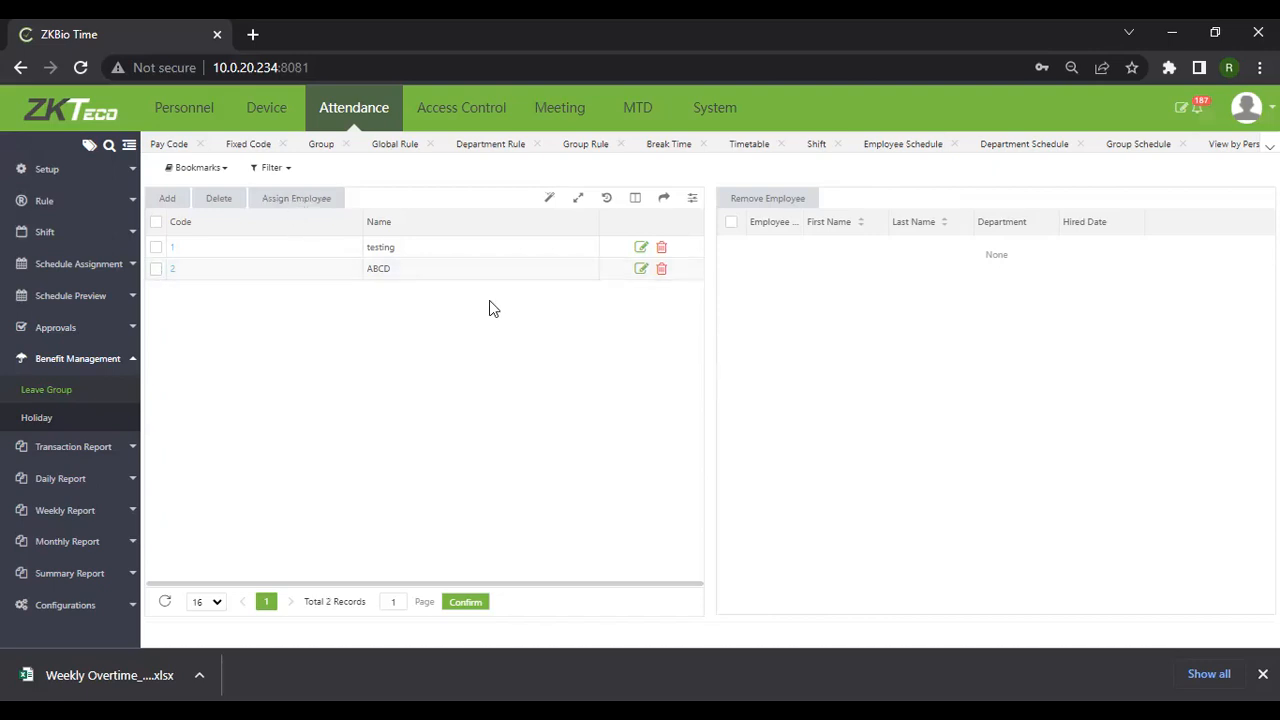
click(155, 270)
click(282, 208)
scroll(370, 373, down, 3)
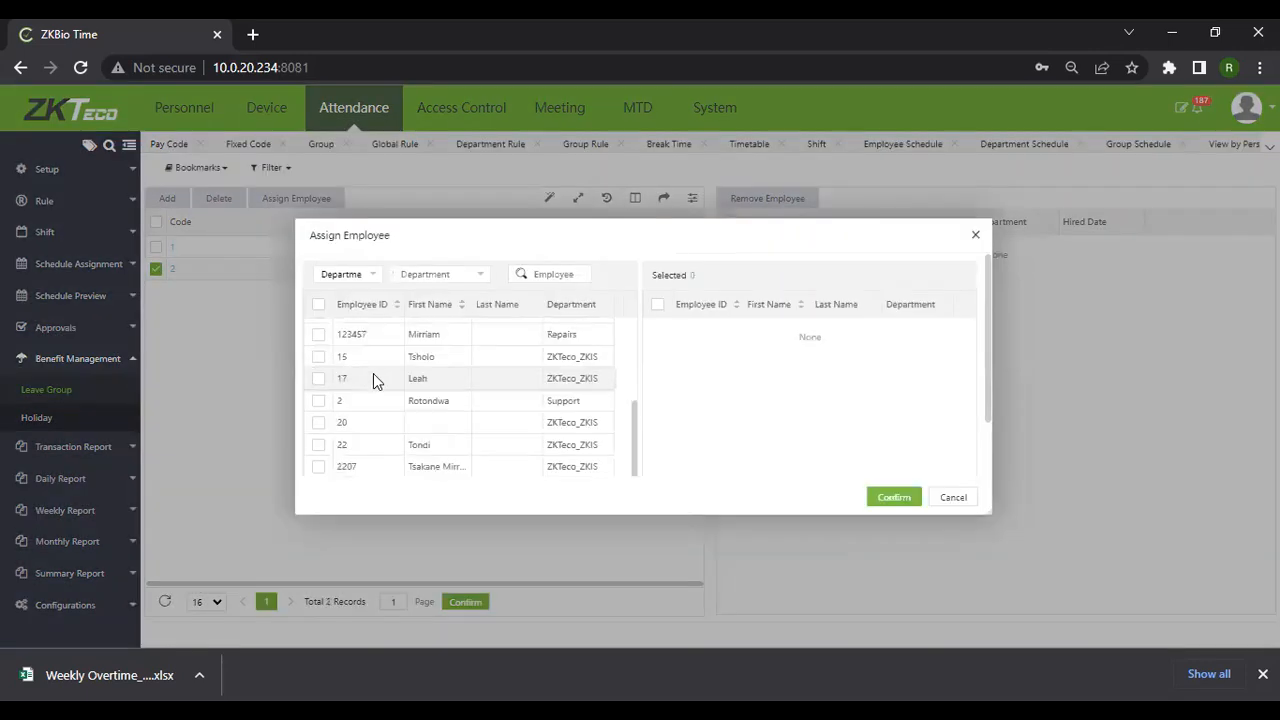
scroll(373, 373, up, 3)
click(318, 417)
click(318, 395)
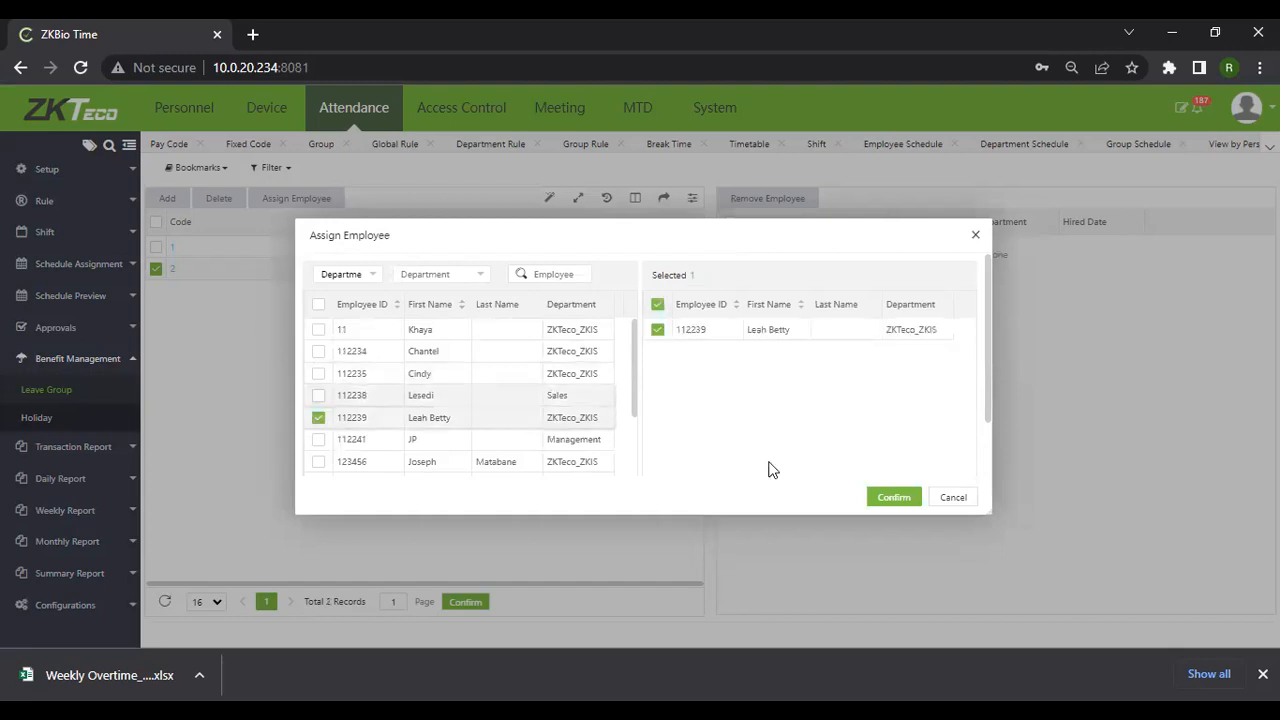
click(895, 498)
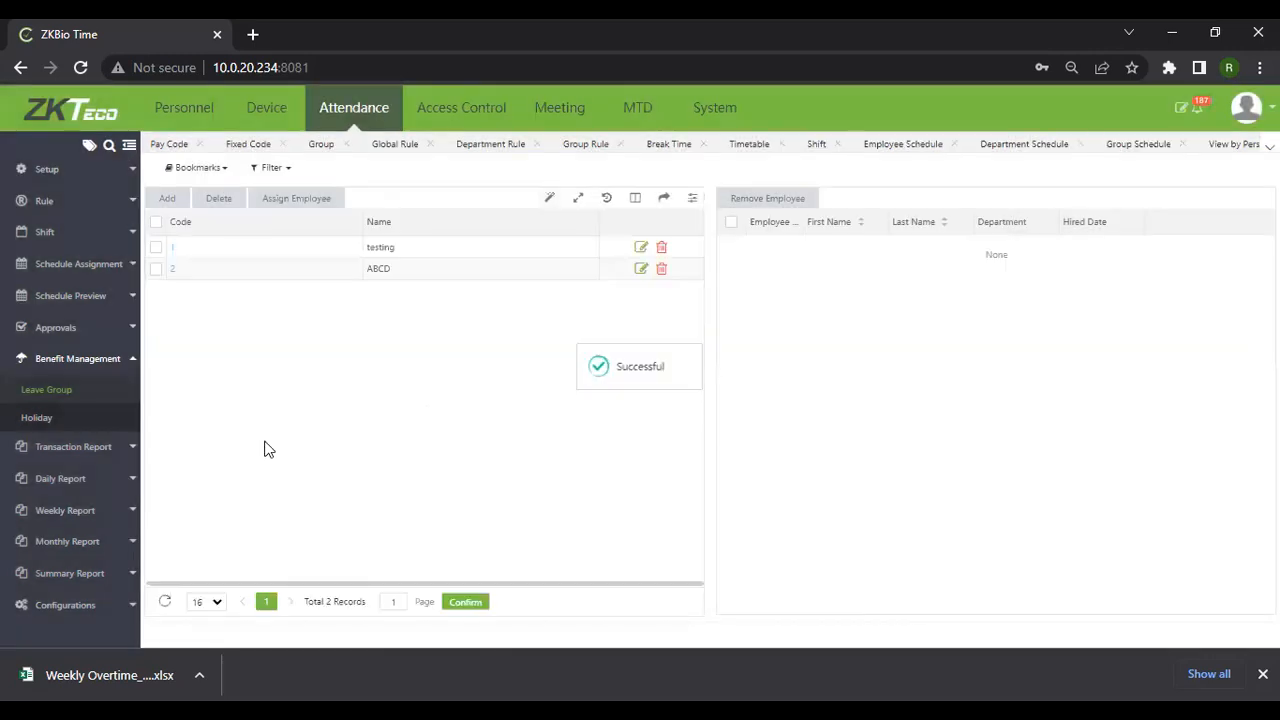
Start a new holiday named 'Christmas'
click(36, 420)
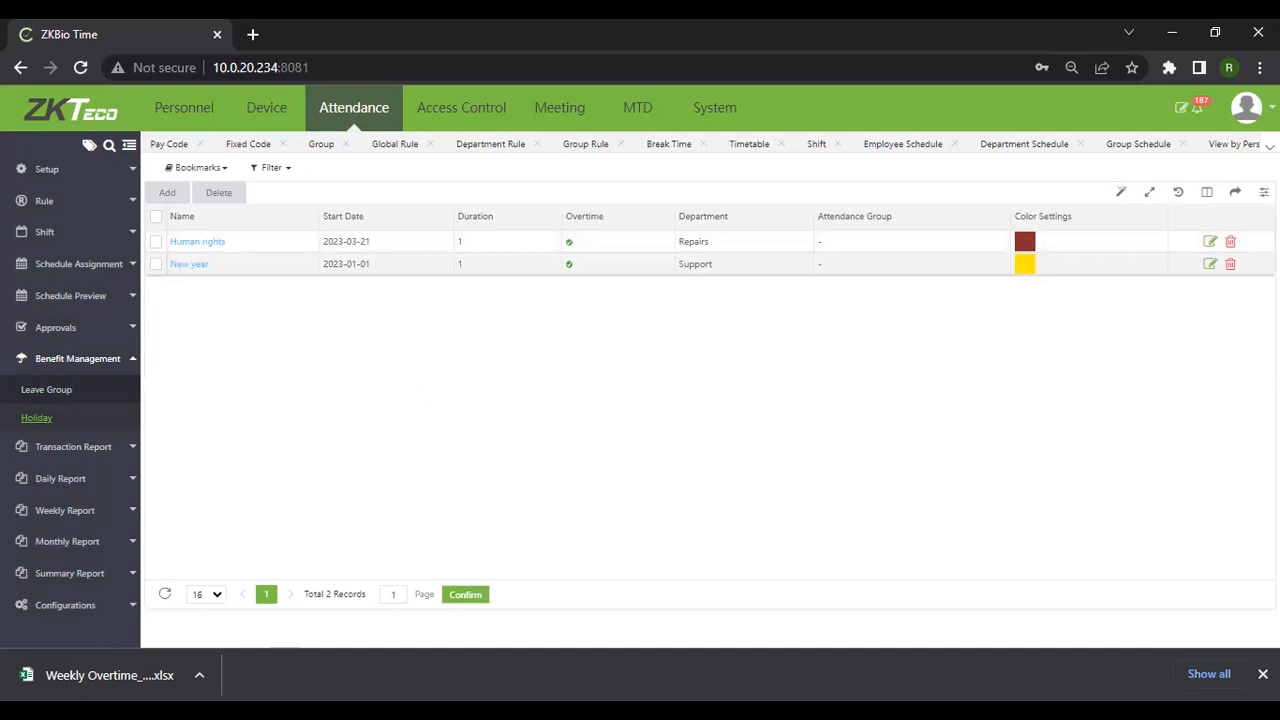
click(167, 193)
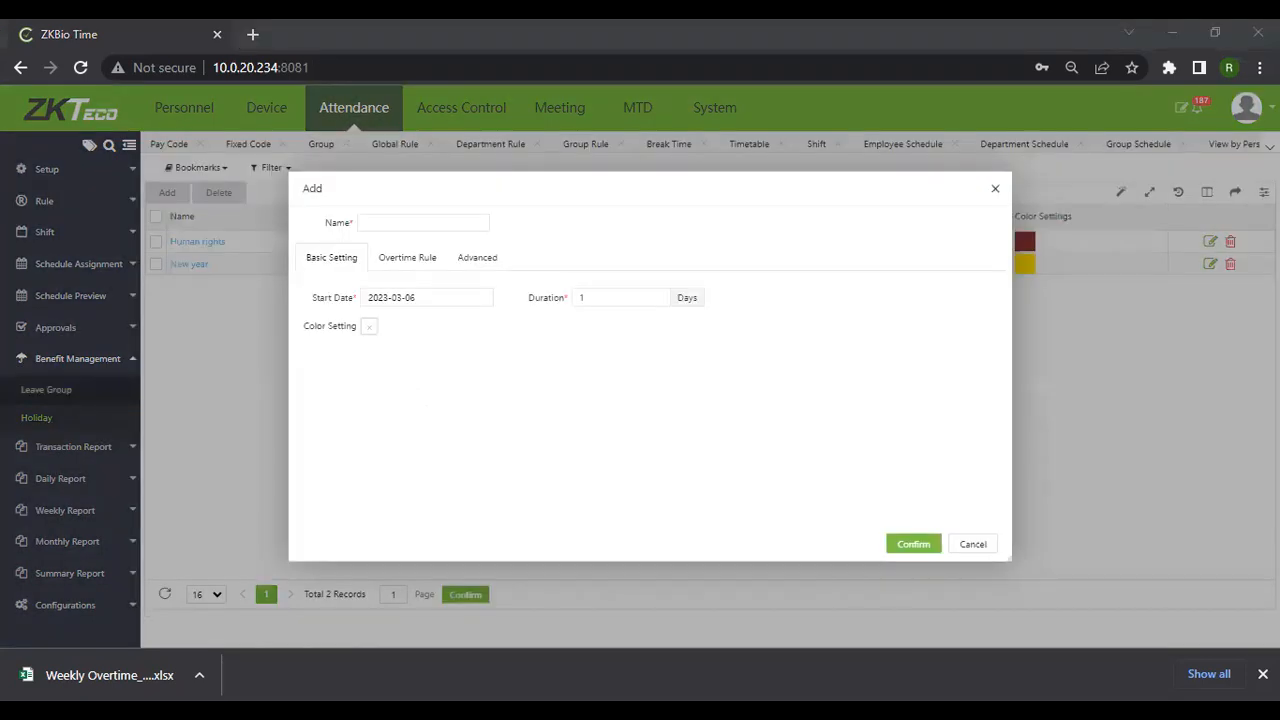
click(415, 223)
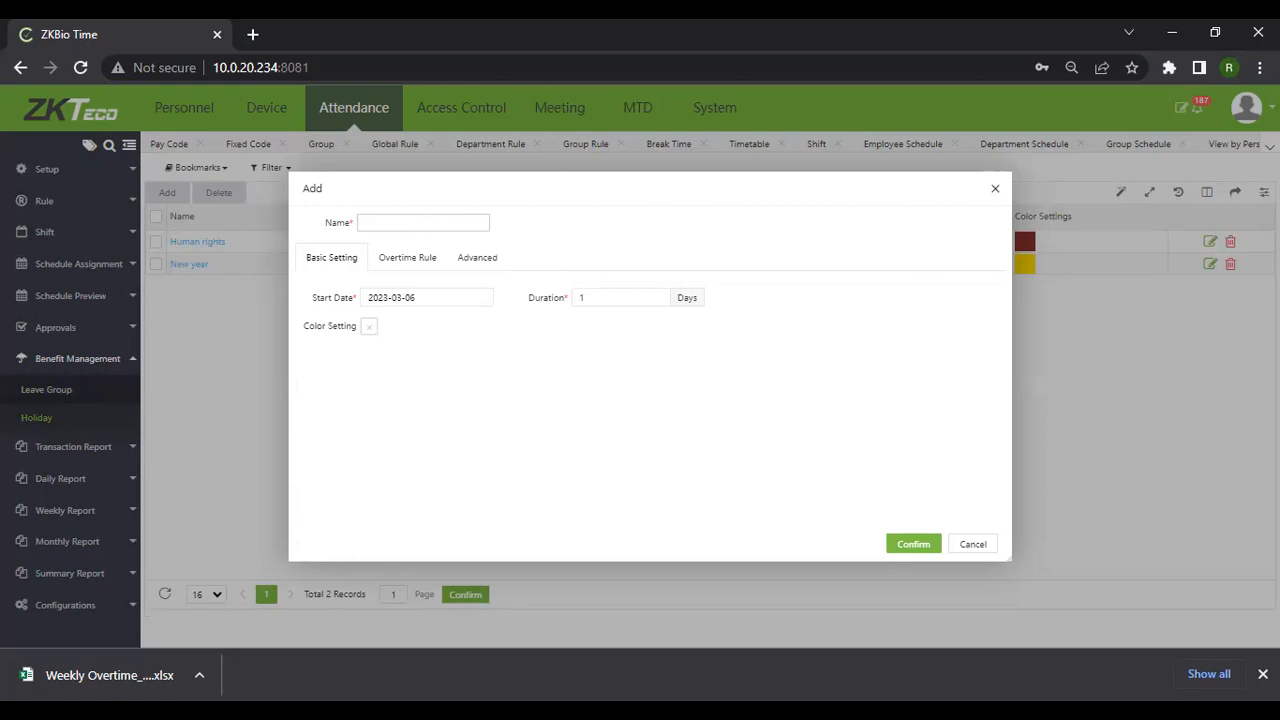
text(Chr)
text(istmas)
Set the holiday's start date to 2023-12-25 and its colour to dark red #953737
click(452, 294)
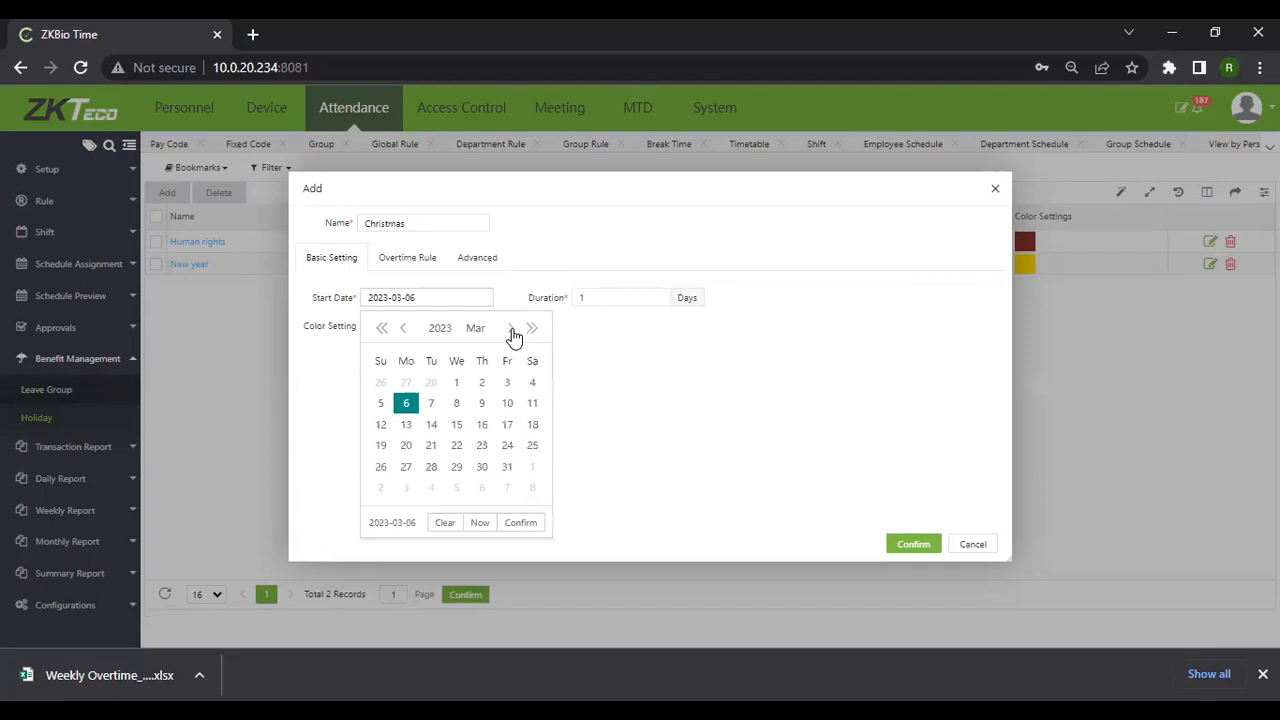
click(511, 329)
click(511, 329)
click(511, 329)
click(511, 329)
click(511, 329)
click(511, 329)
click(511, 329)
click(511, 329)
click(511, 329)
click(406, 467)
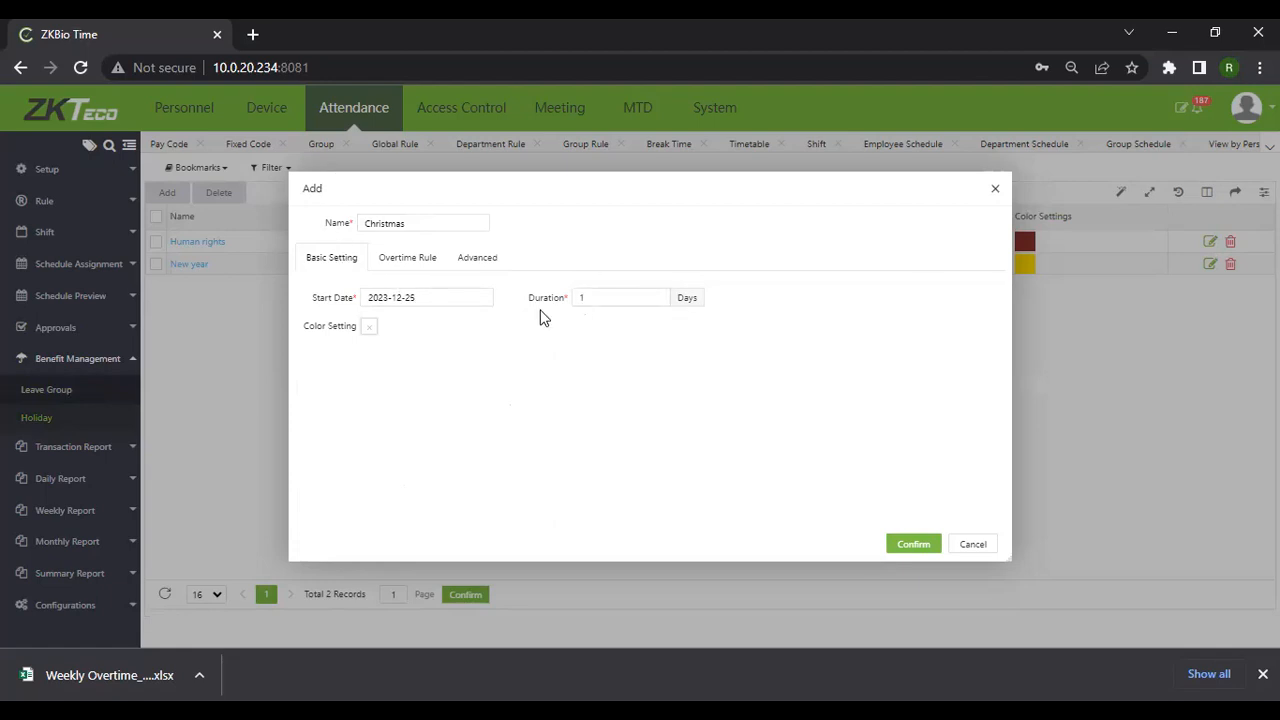
click(367, 330)
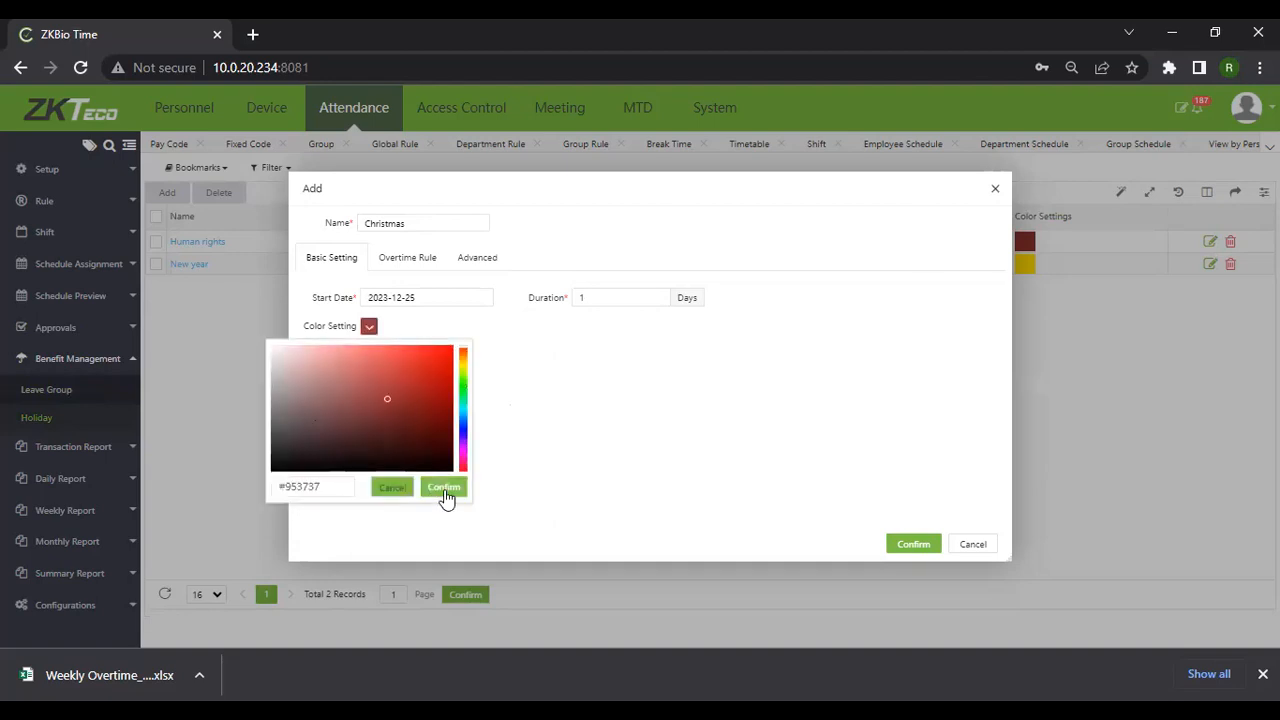
click(444, 489)
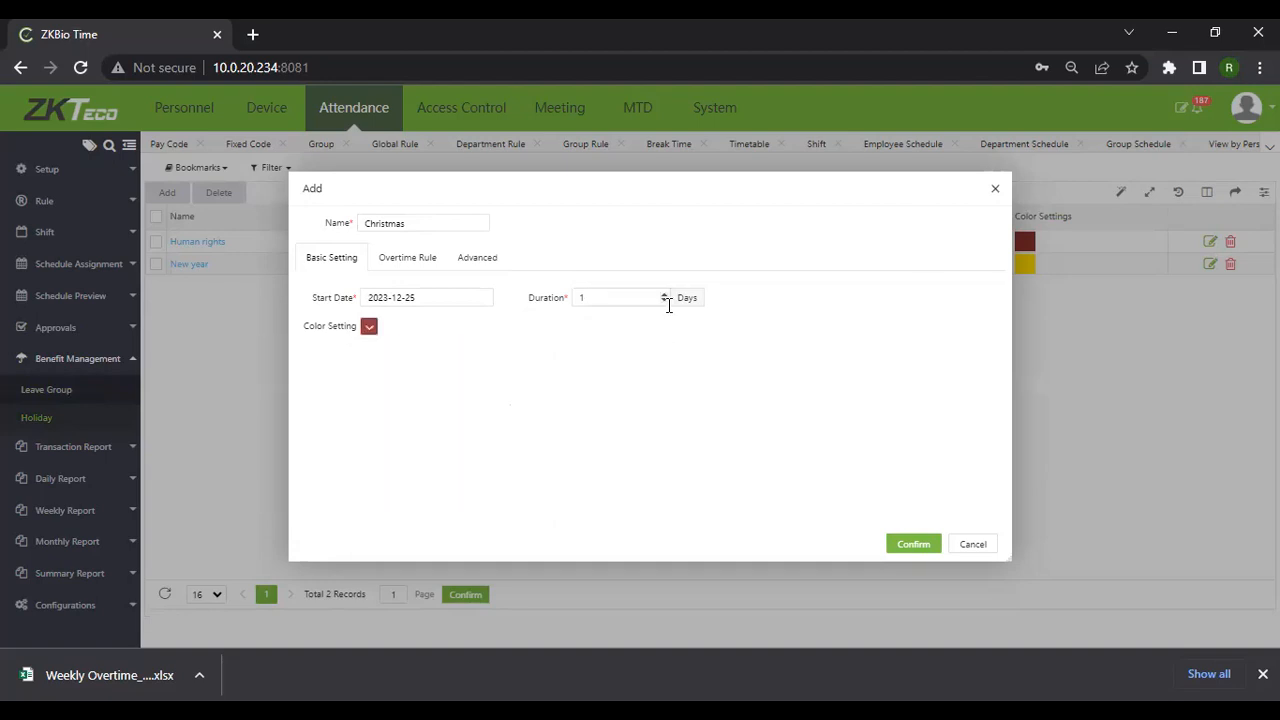
Enable holiday overtime, paying Holiday OT for work hours 0 to 8
click(407, 258)
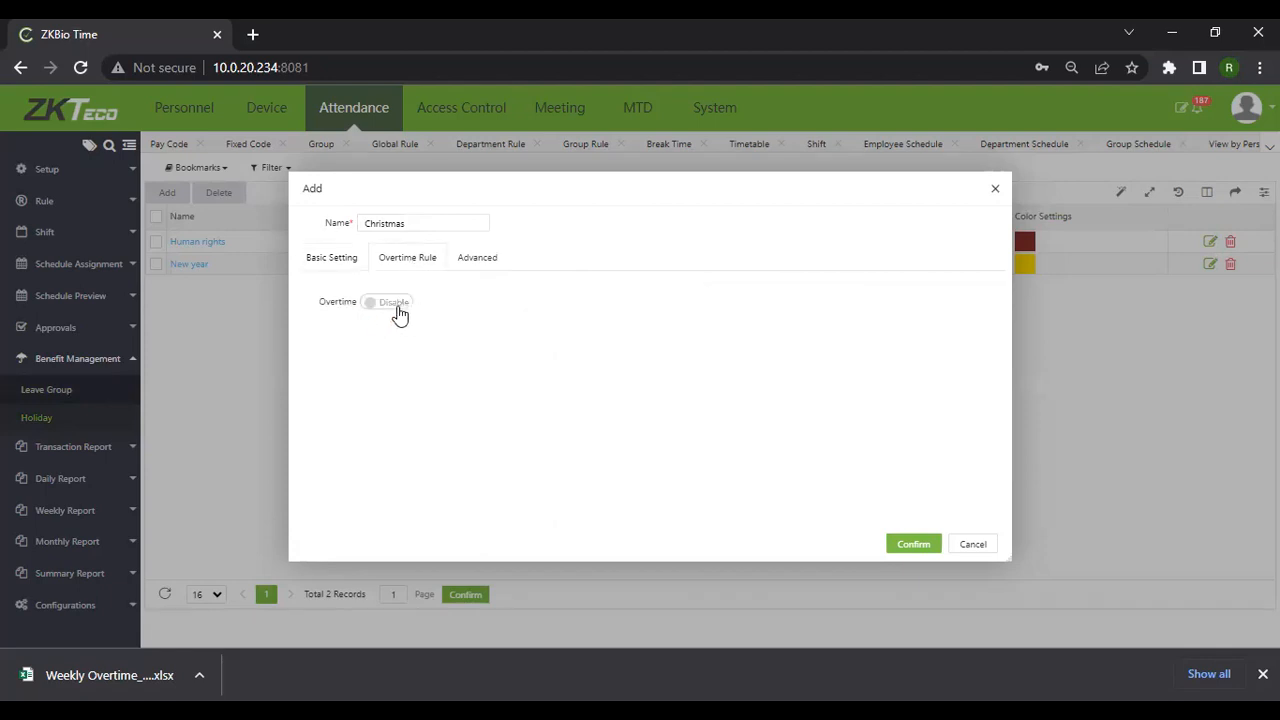
click(372, 303)
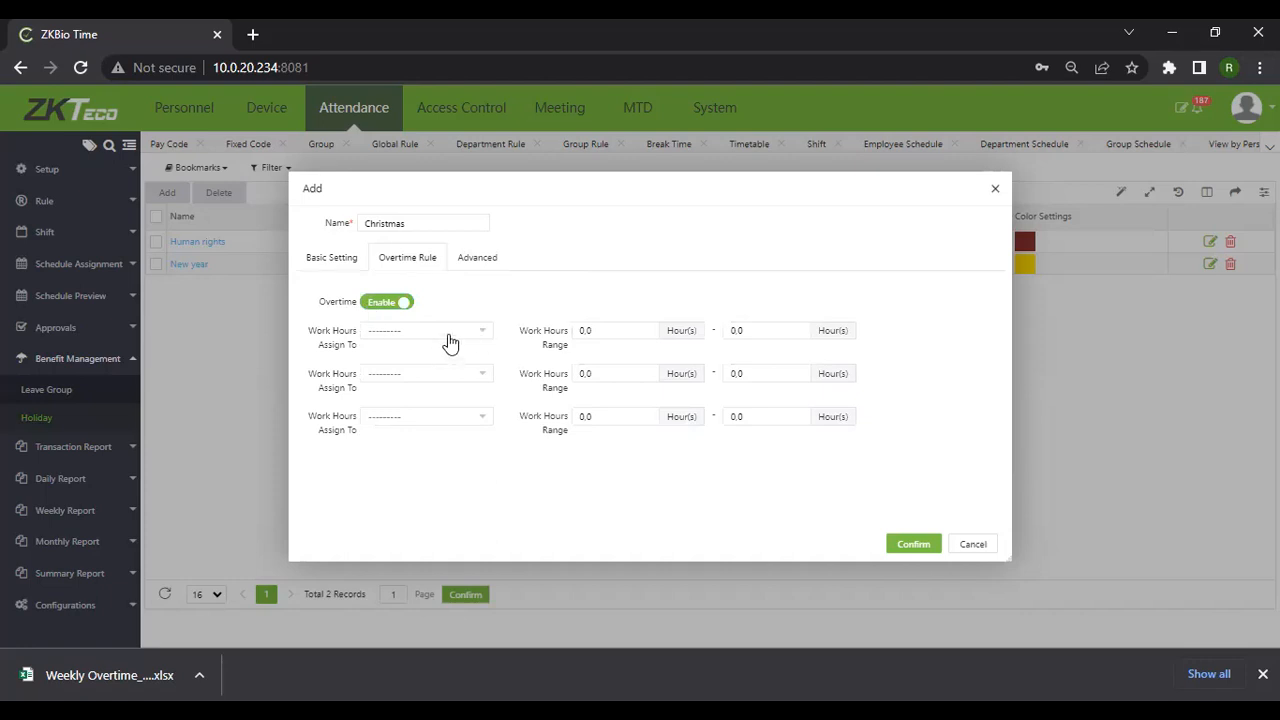
click(482, 332)
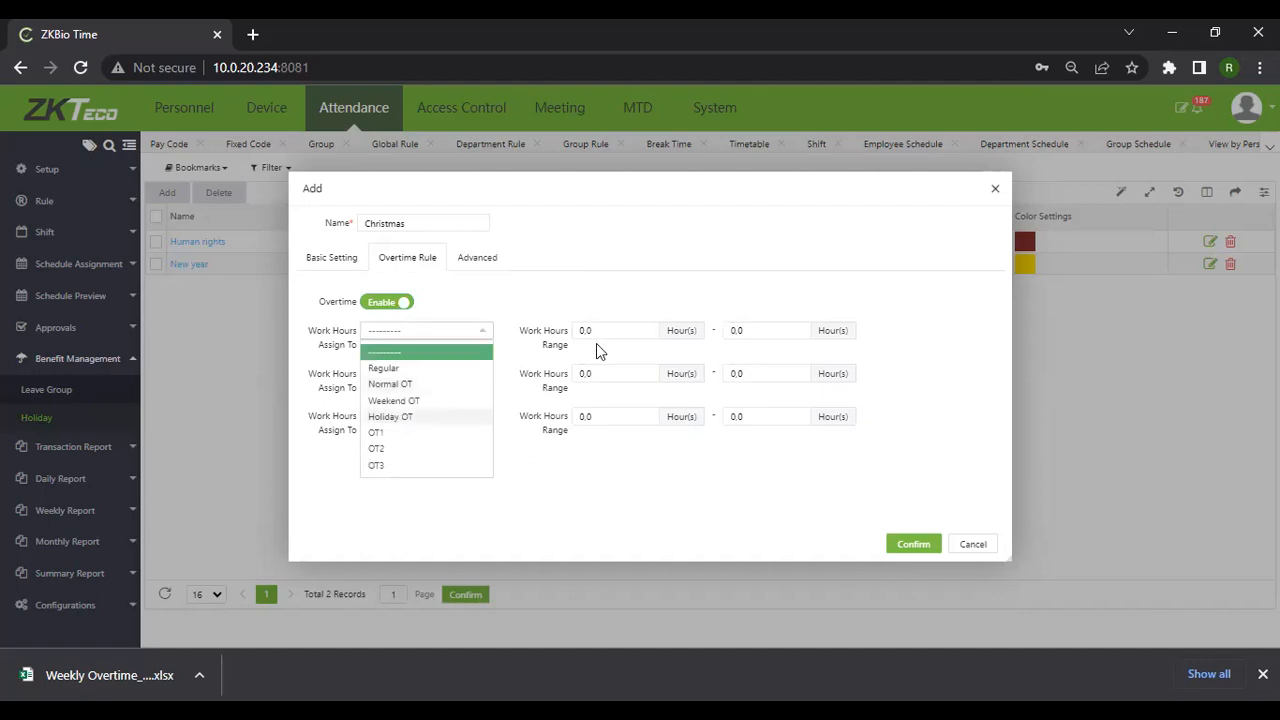
click(390, 417)
click(735, 331)
key(BackSpace)
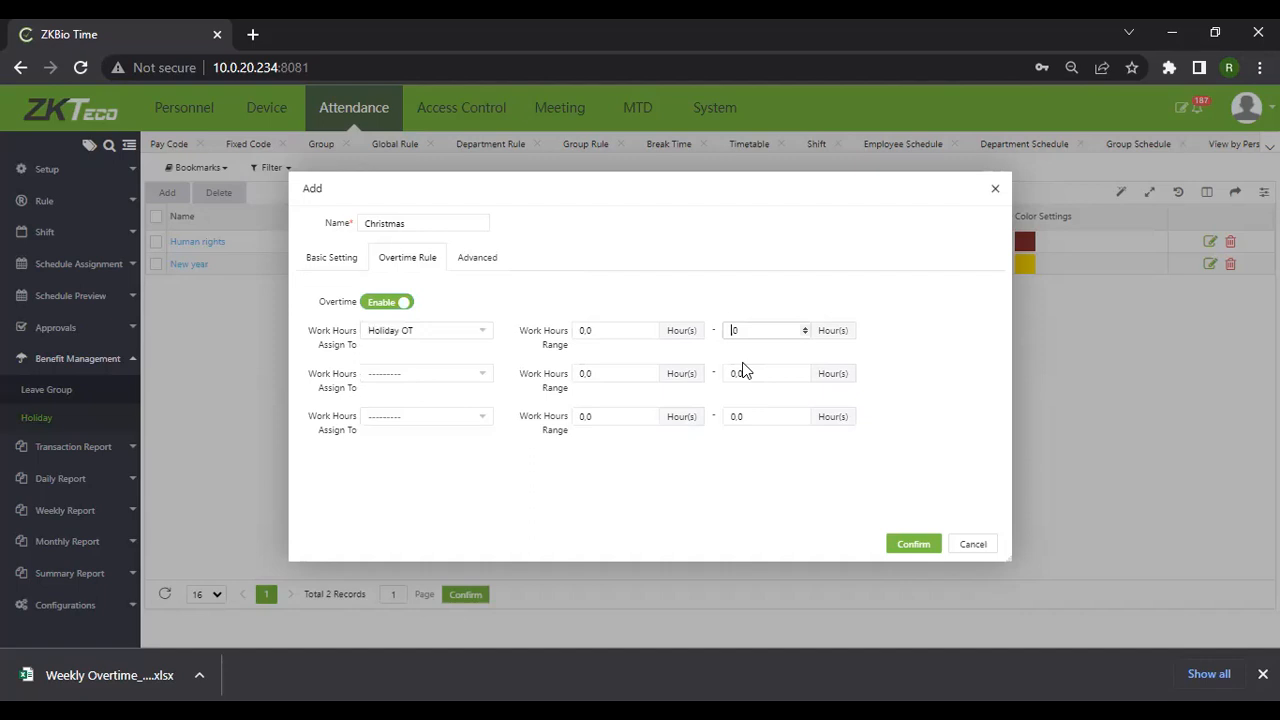
text(8.)
Restrict the holiday to the Contractors group and Cleaning department, then save it
click(477, 258)
click(484, 303)
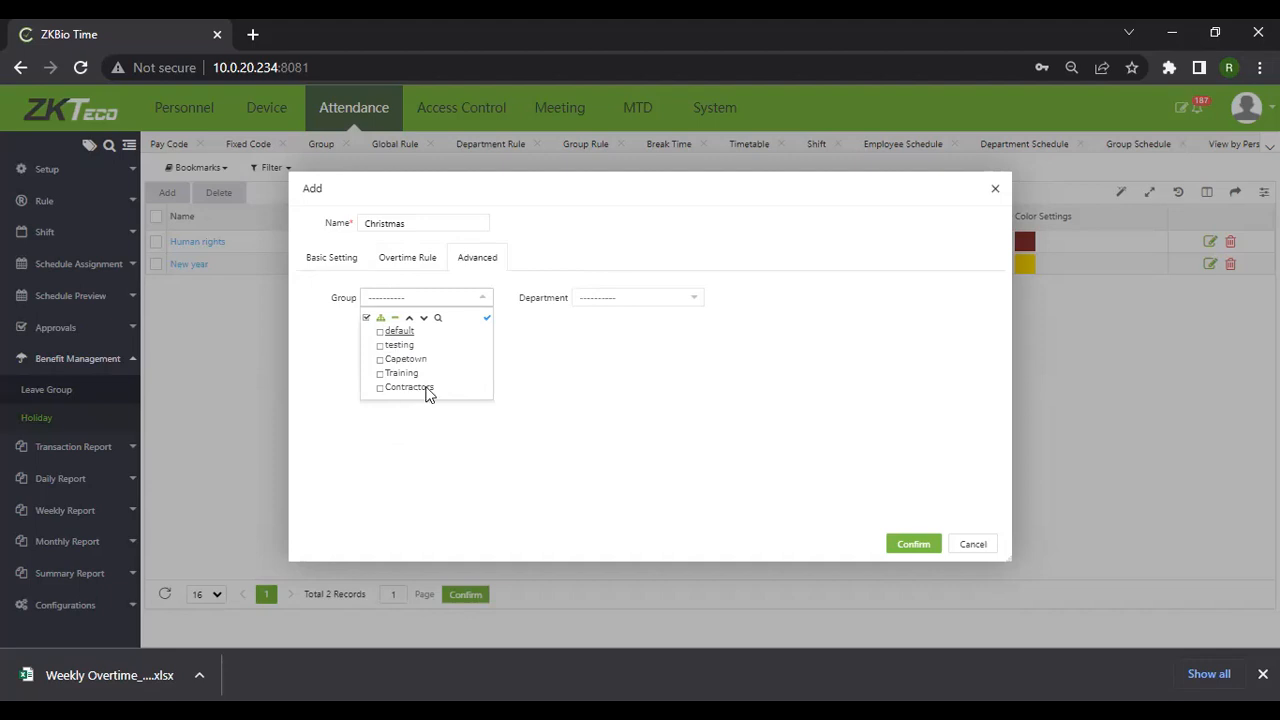
click(686, 300)
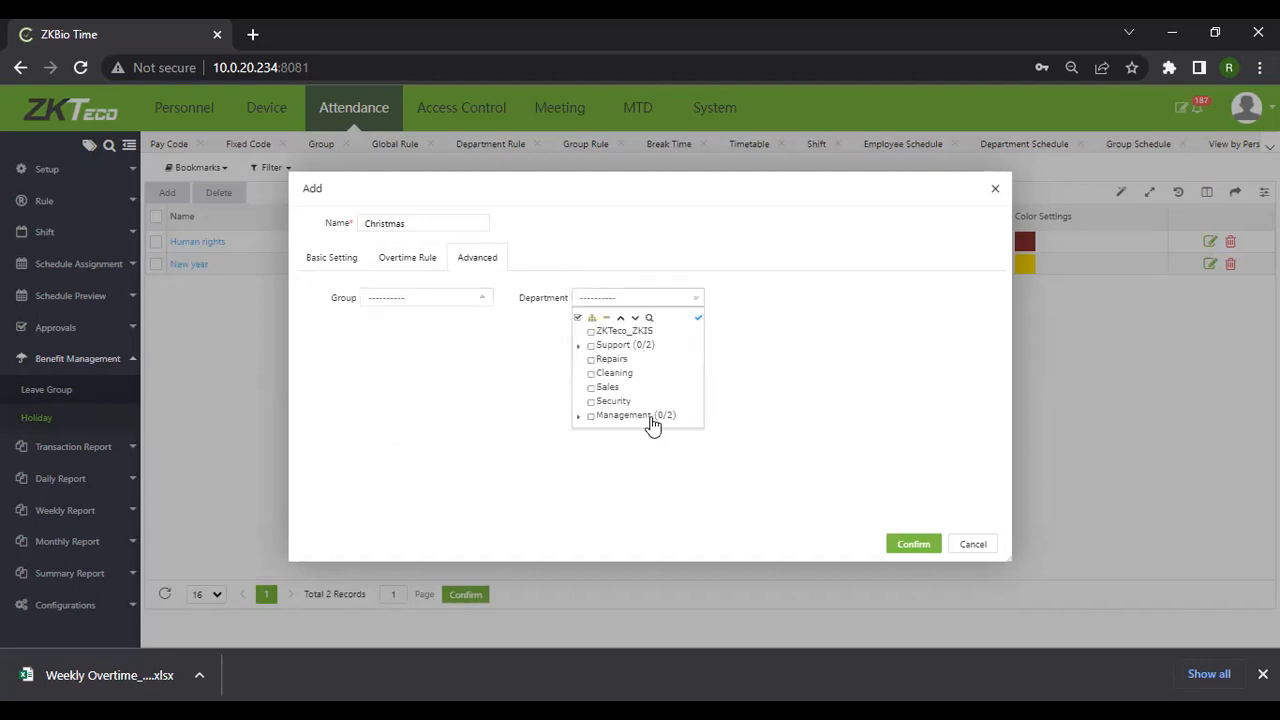
click(486, 305)
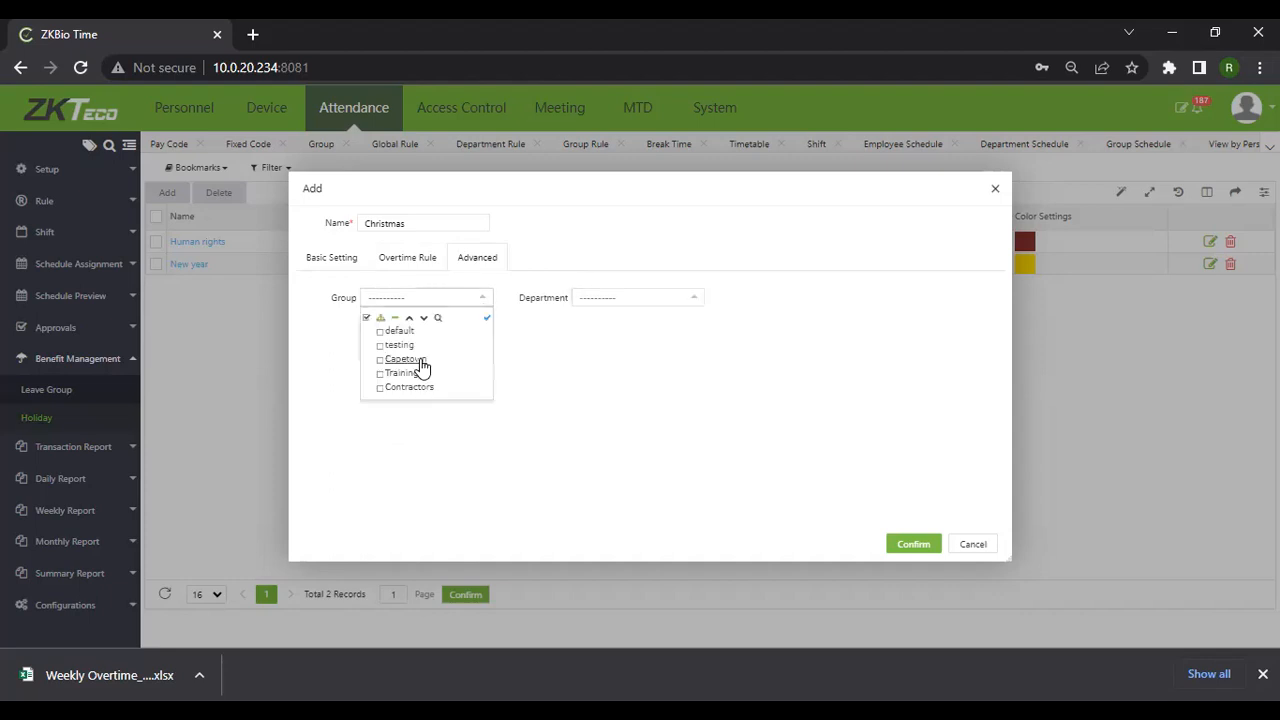
click(407, 397)
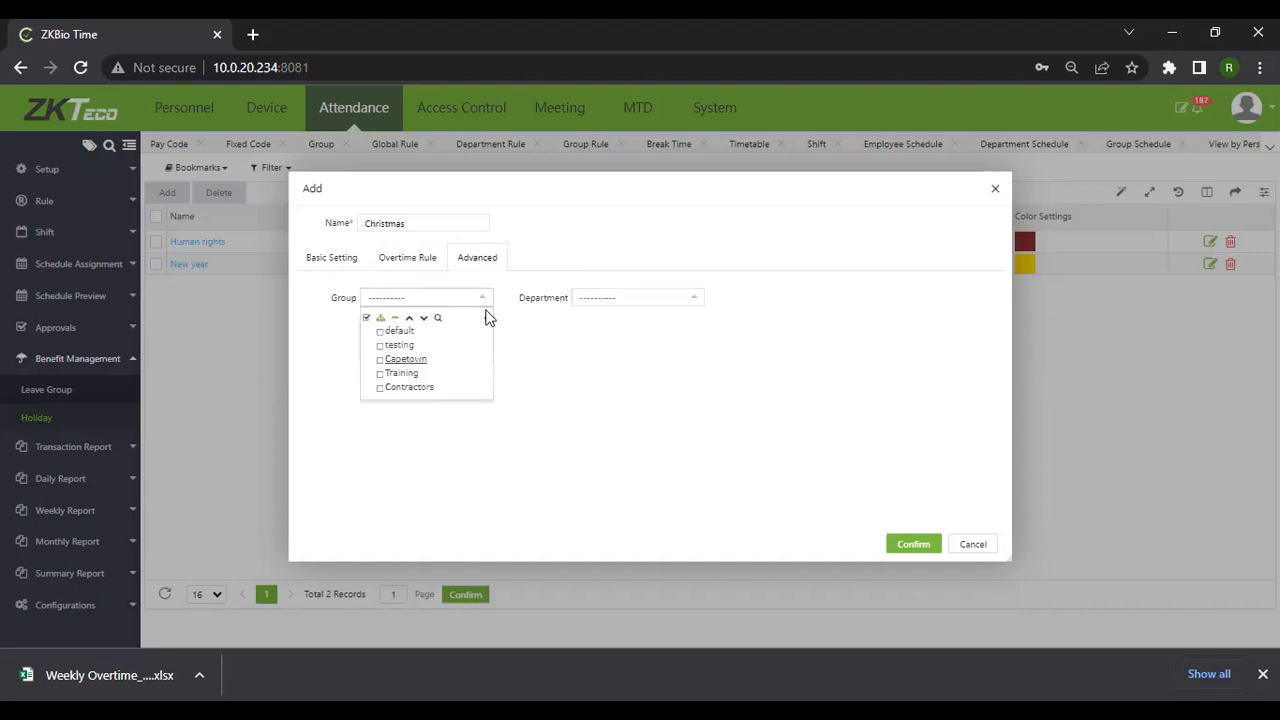
click(686, 304)
click(686, 305)
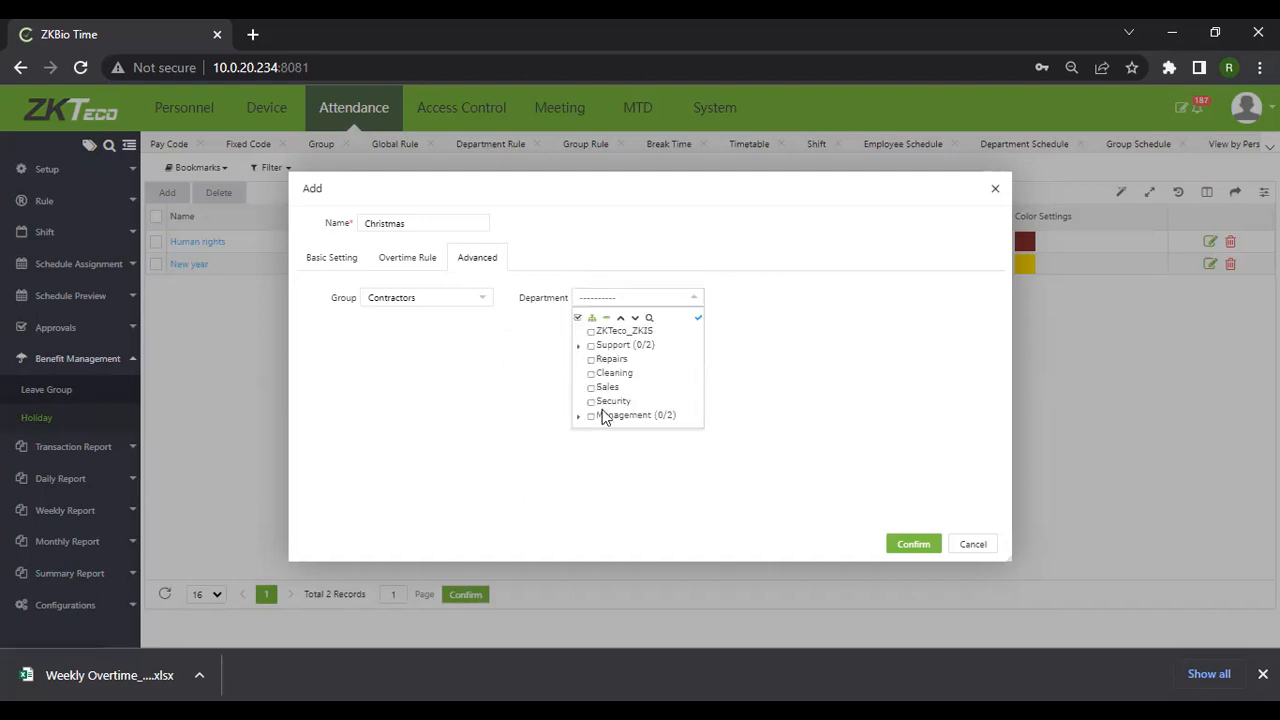
click(612, 372)
click(840, 304)
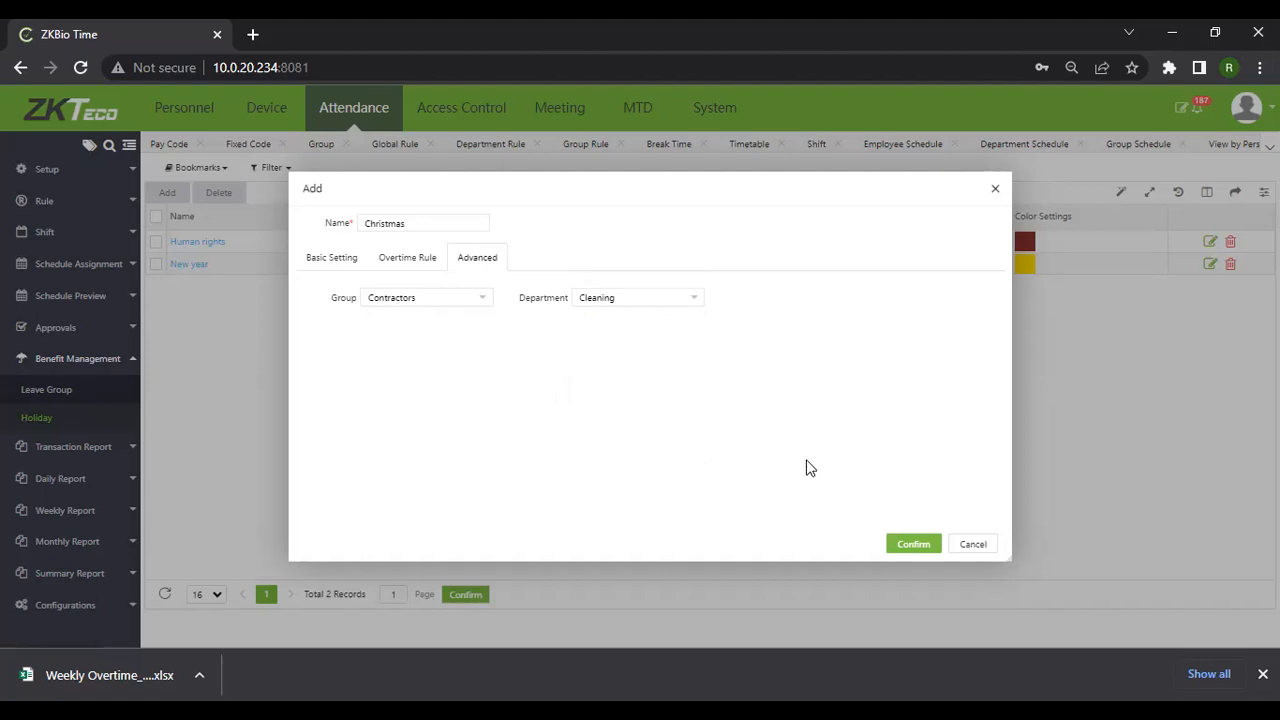
click(911, 545)
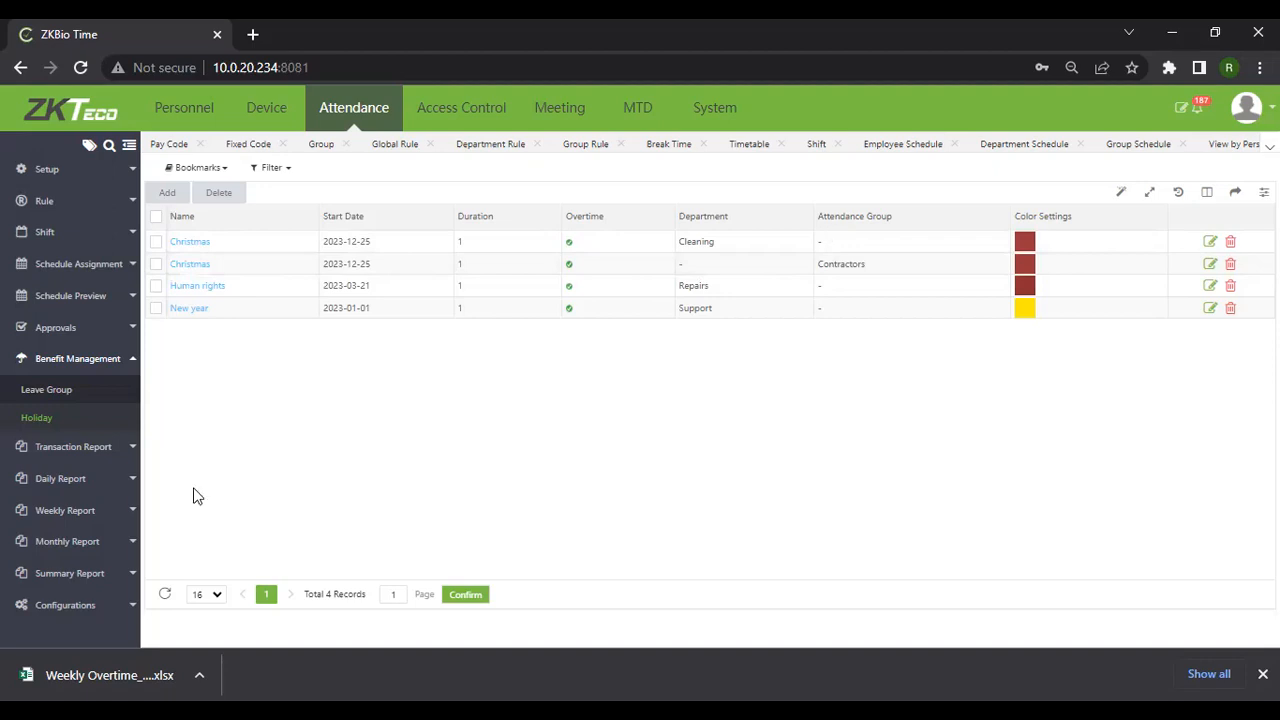
Load the Transaction report for all employees, and look at the export formats without exporting
click(47, 455)
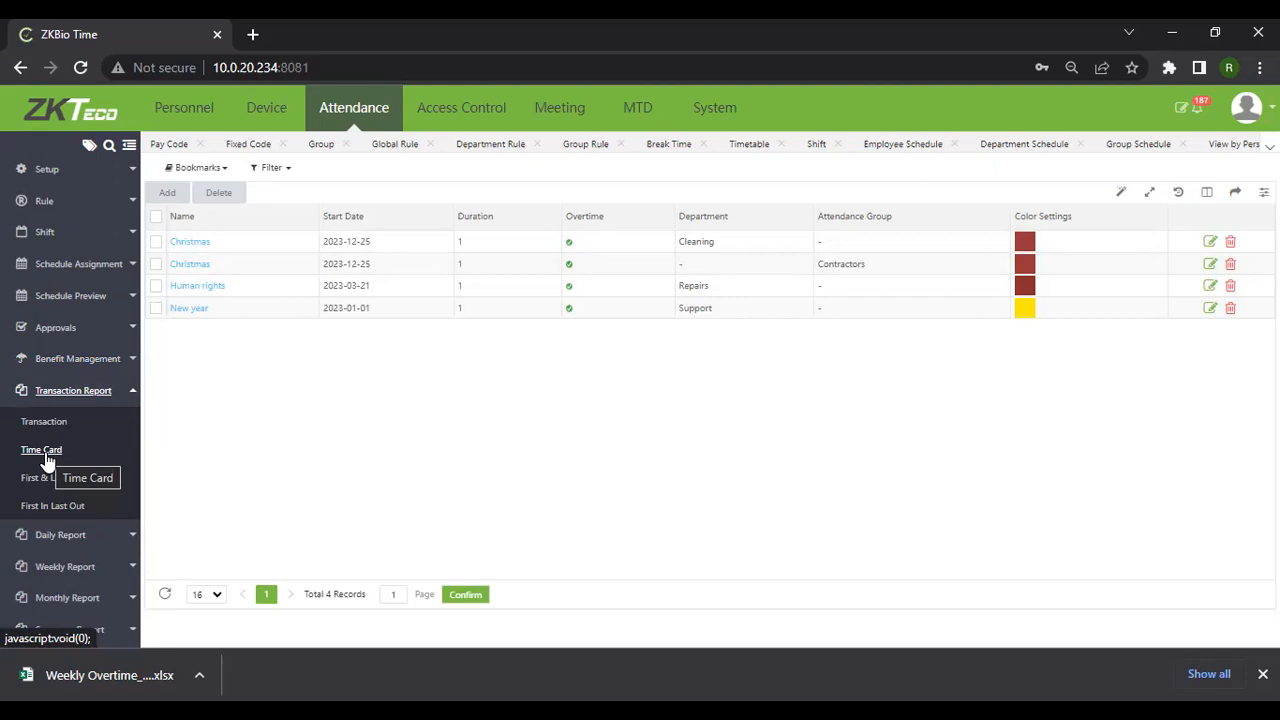
click(44, 424)
click(471, 171)
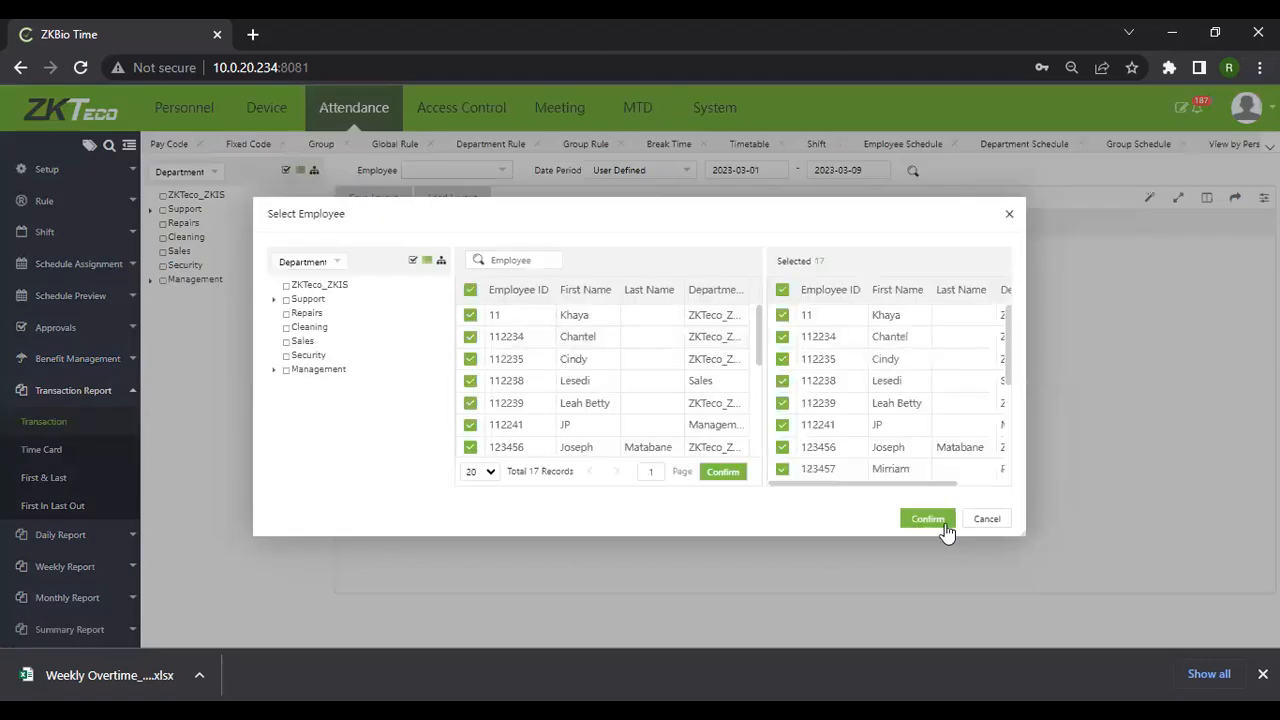
click(940, 522)
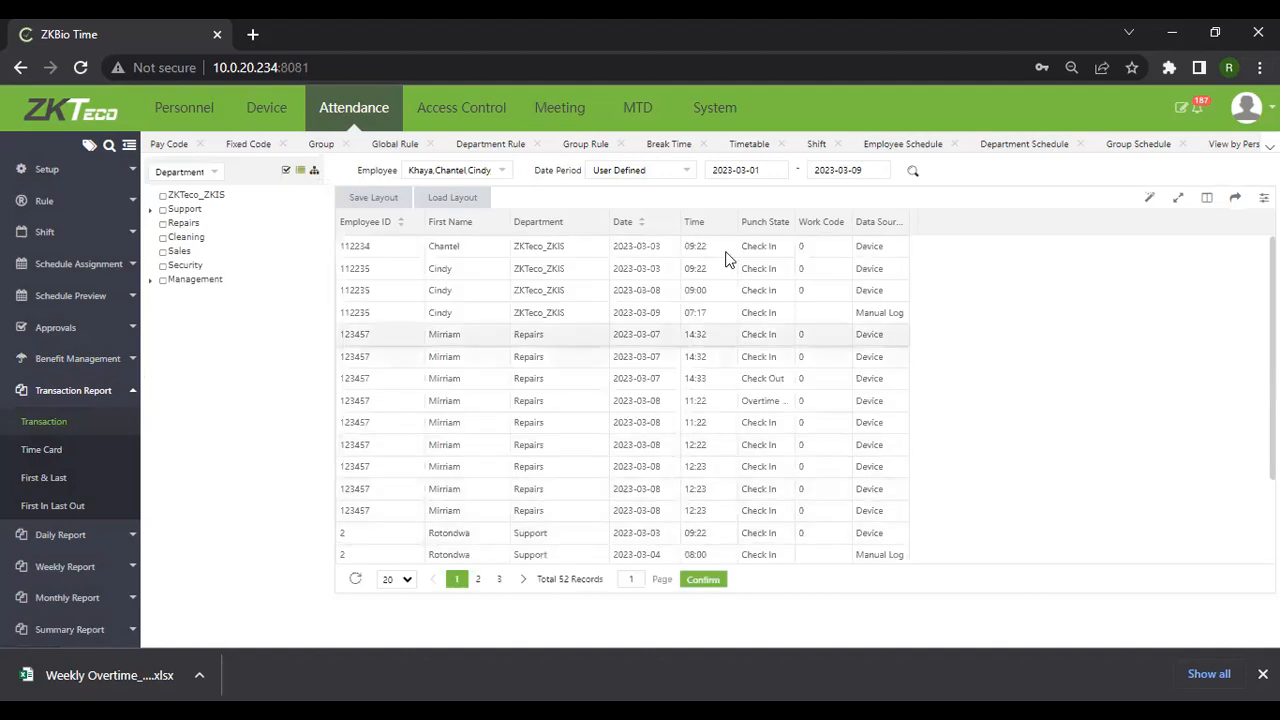
scroll(727, 255, down, 1)
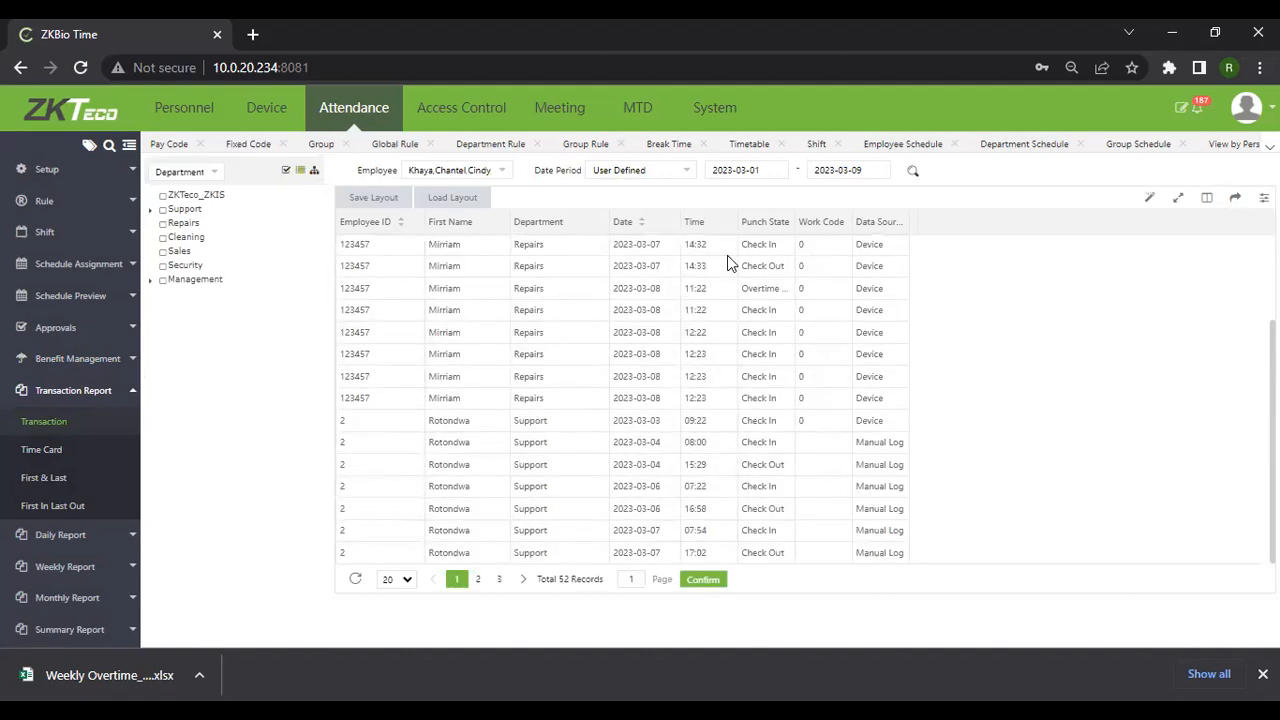
scroll(731, 300, up, 1)
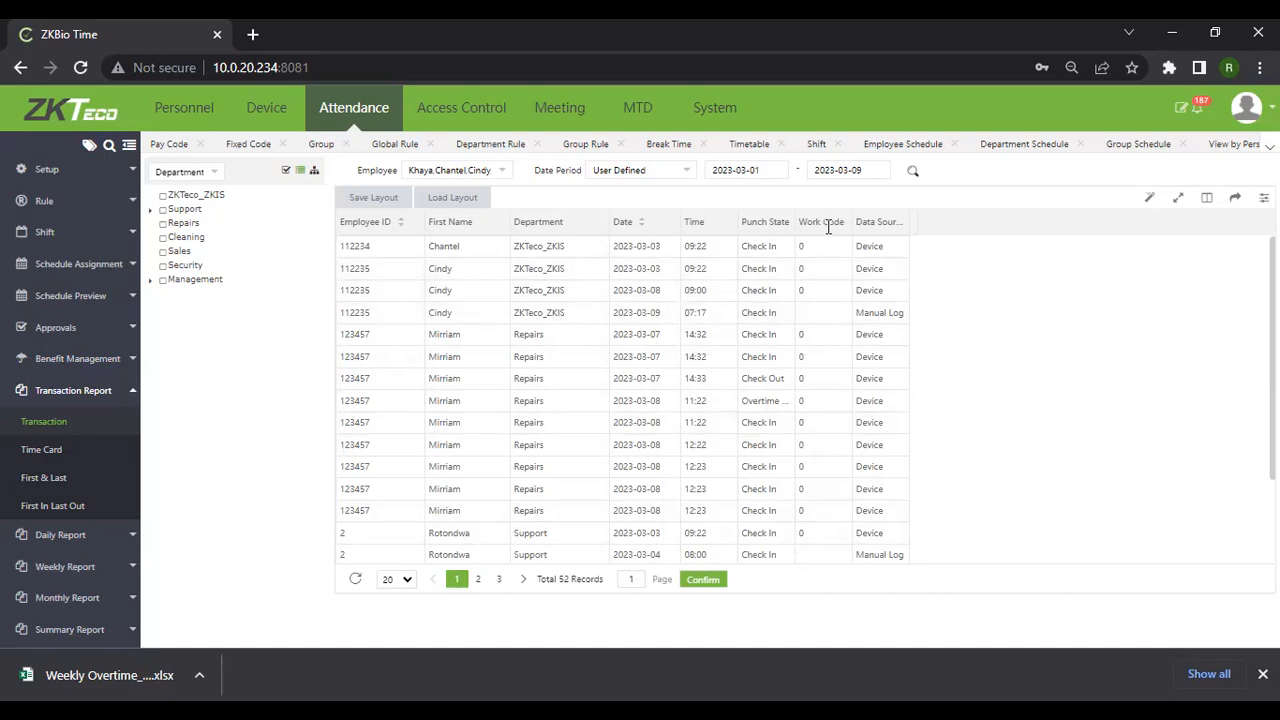
click(1238, 199)
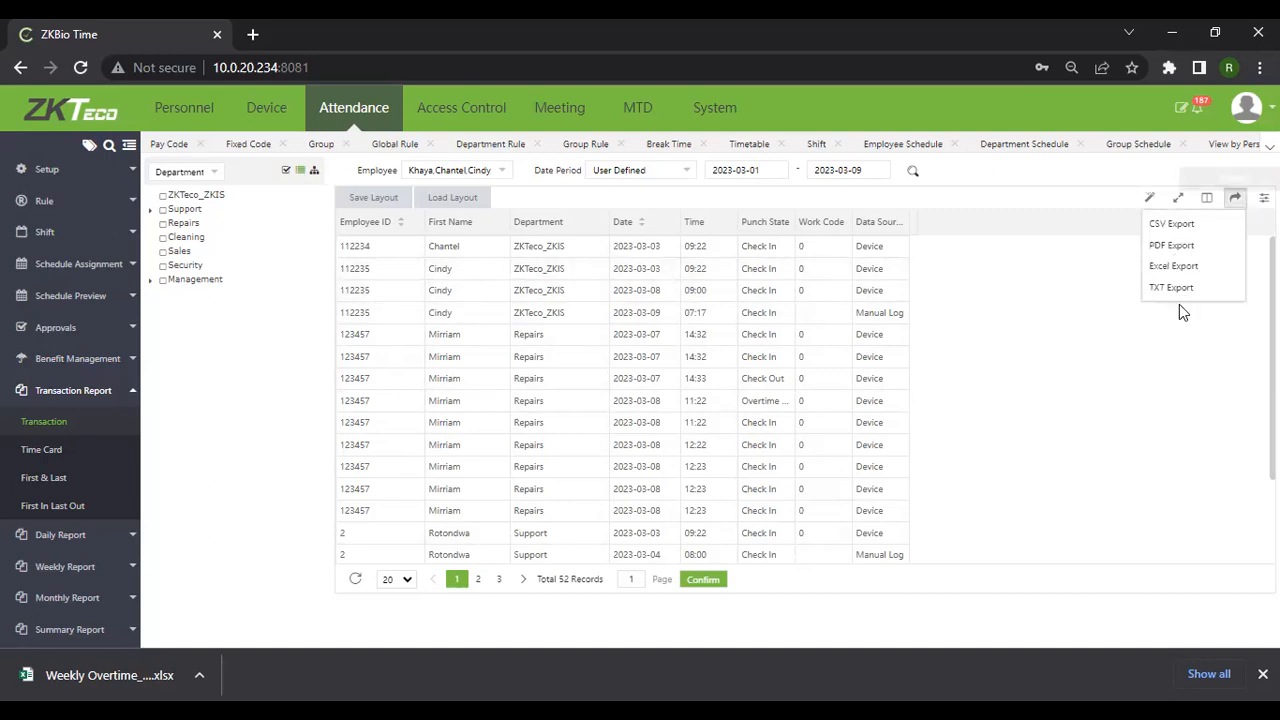
click(1174, 398)
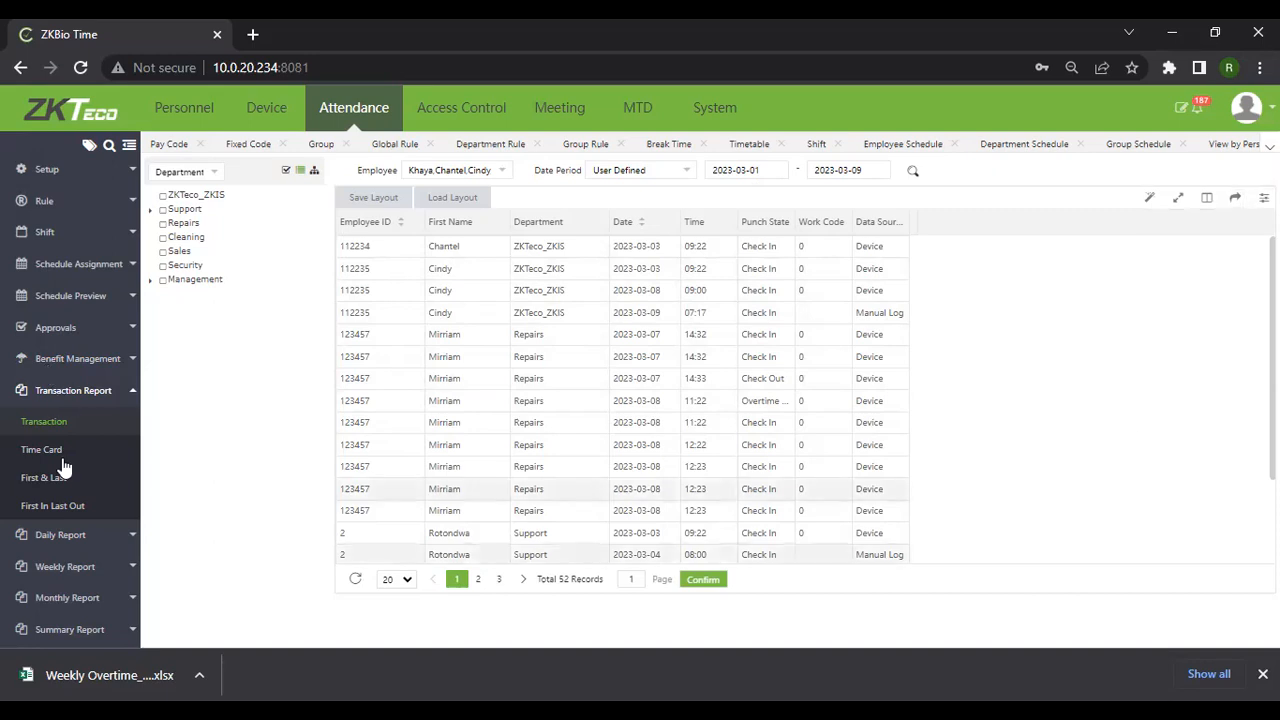
Load the Time Card report for all employees, then switch to the First & Last report
click(60, 451)
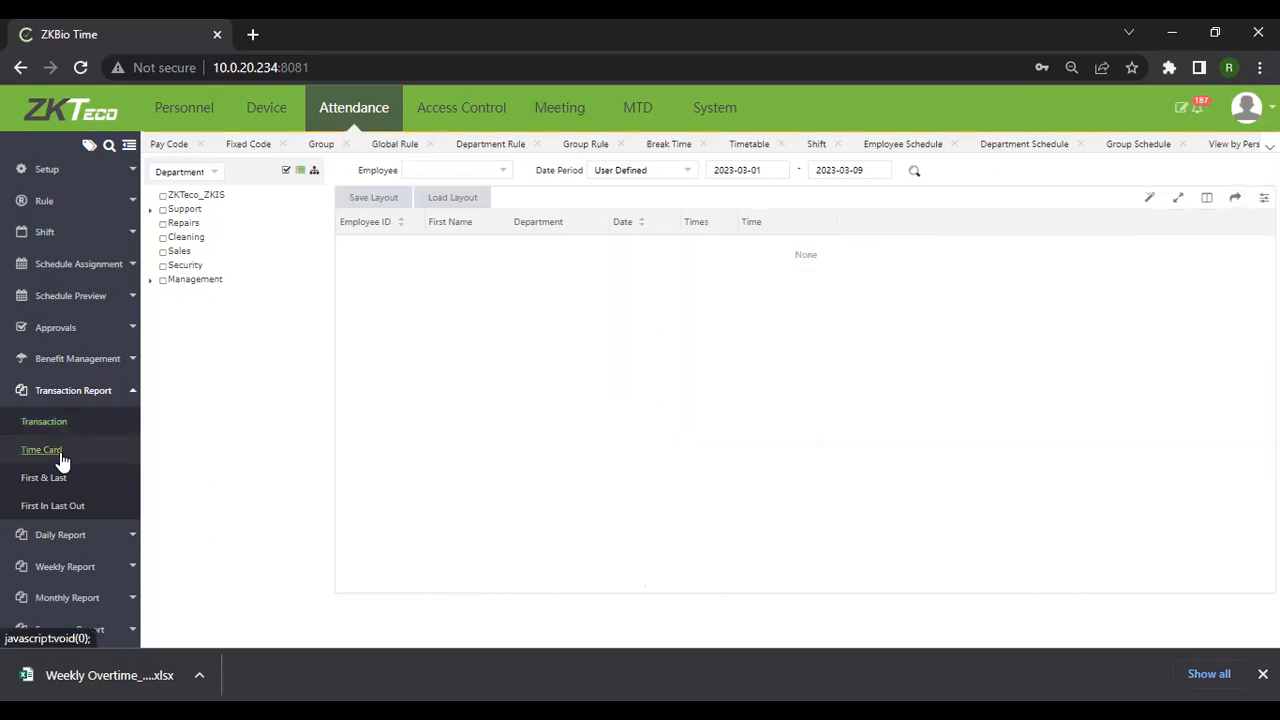
click(443, 175)
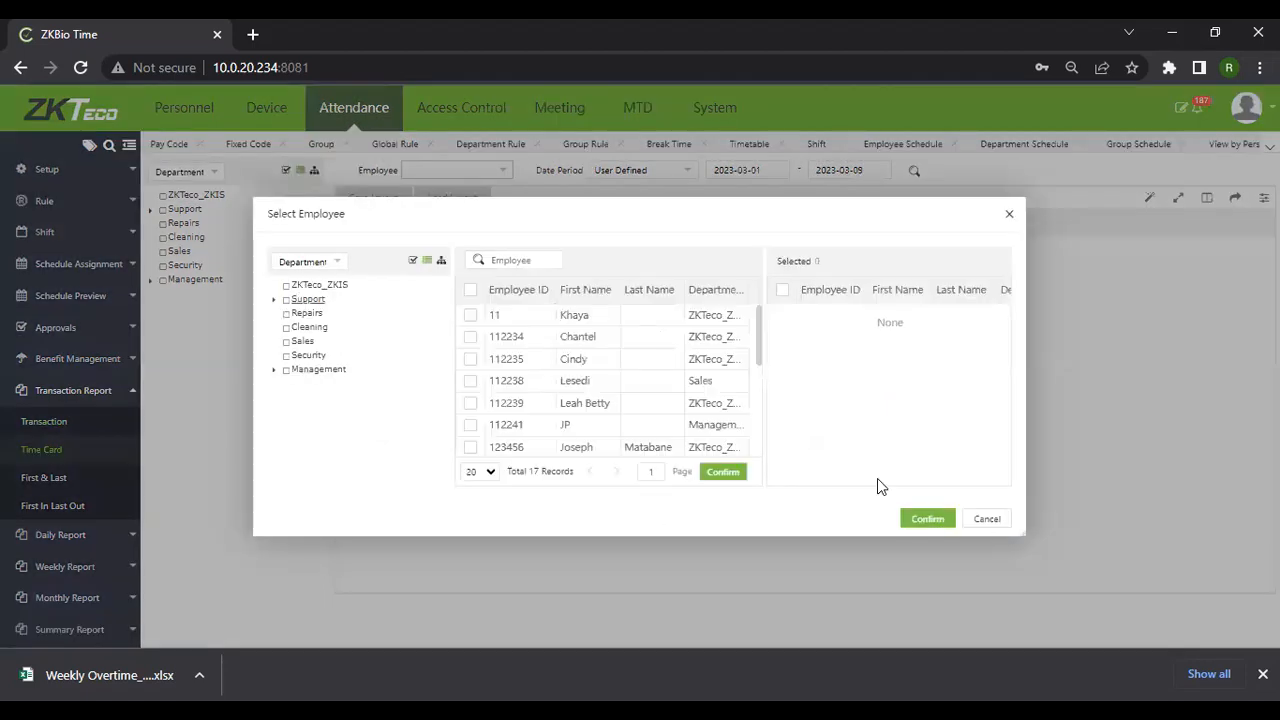
click(928, 518)
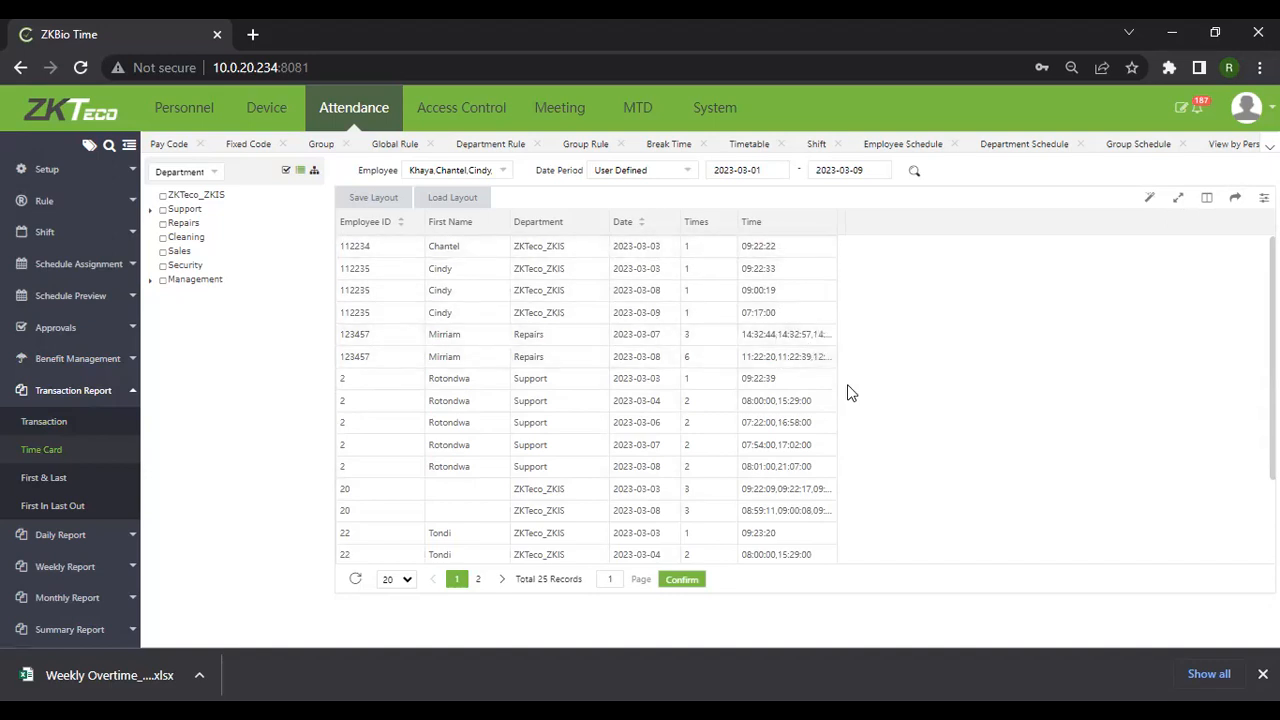
click(30, 489)
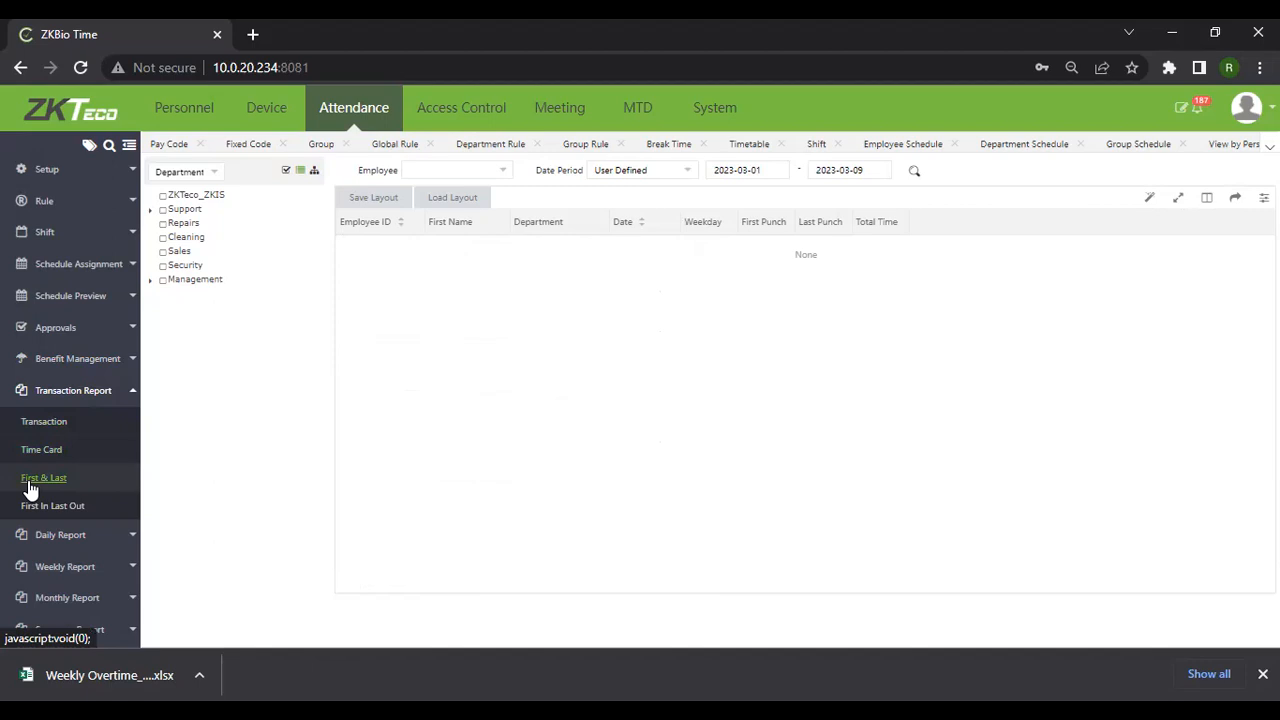
Select all 17 employees in the First & Last report's employee picker and confirm
click(477, 171)
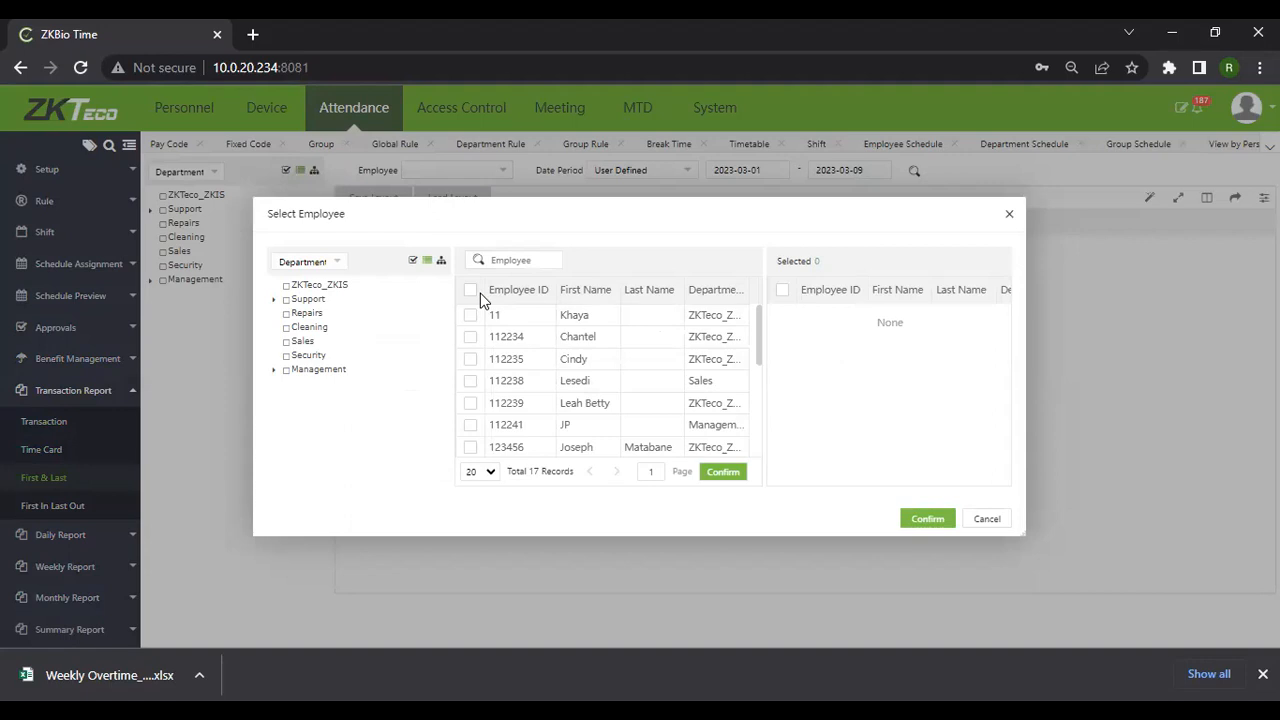
click(471, 291)
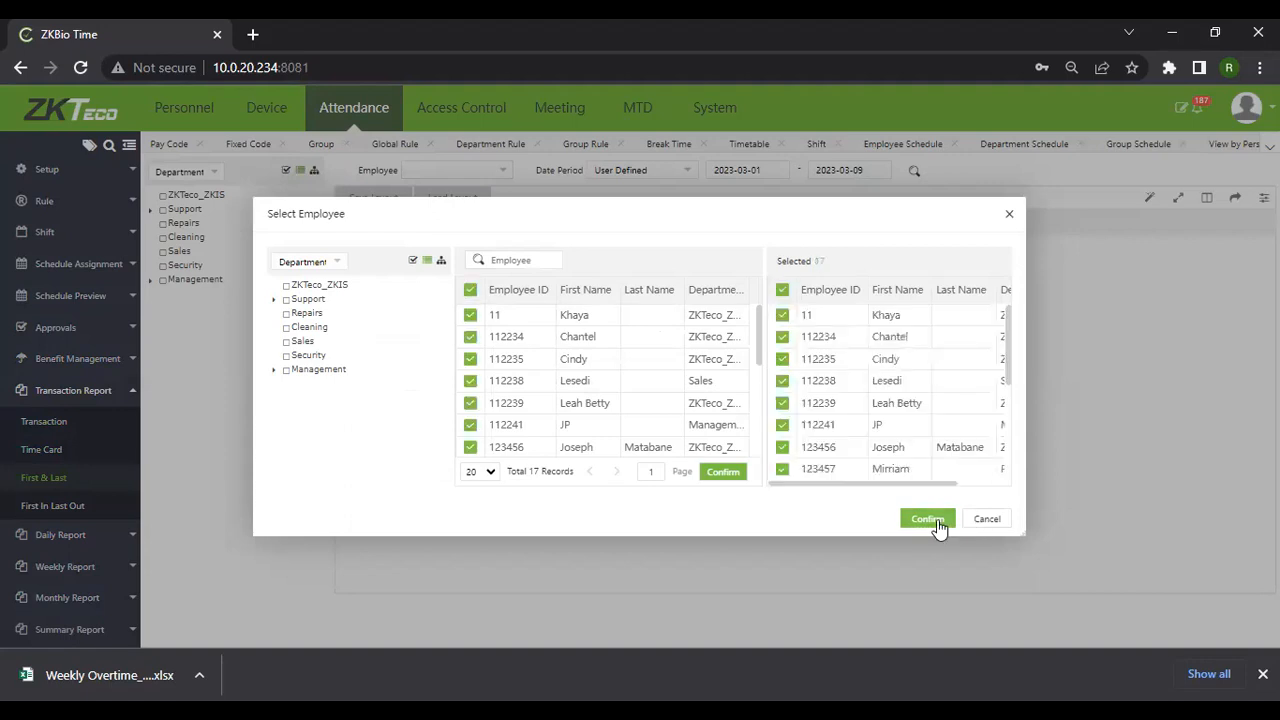
click(940, 521)
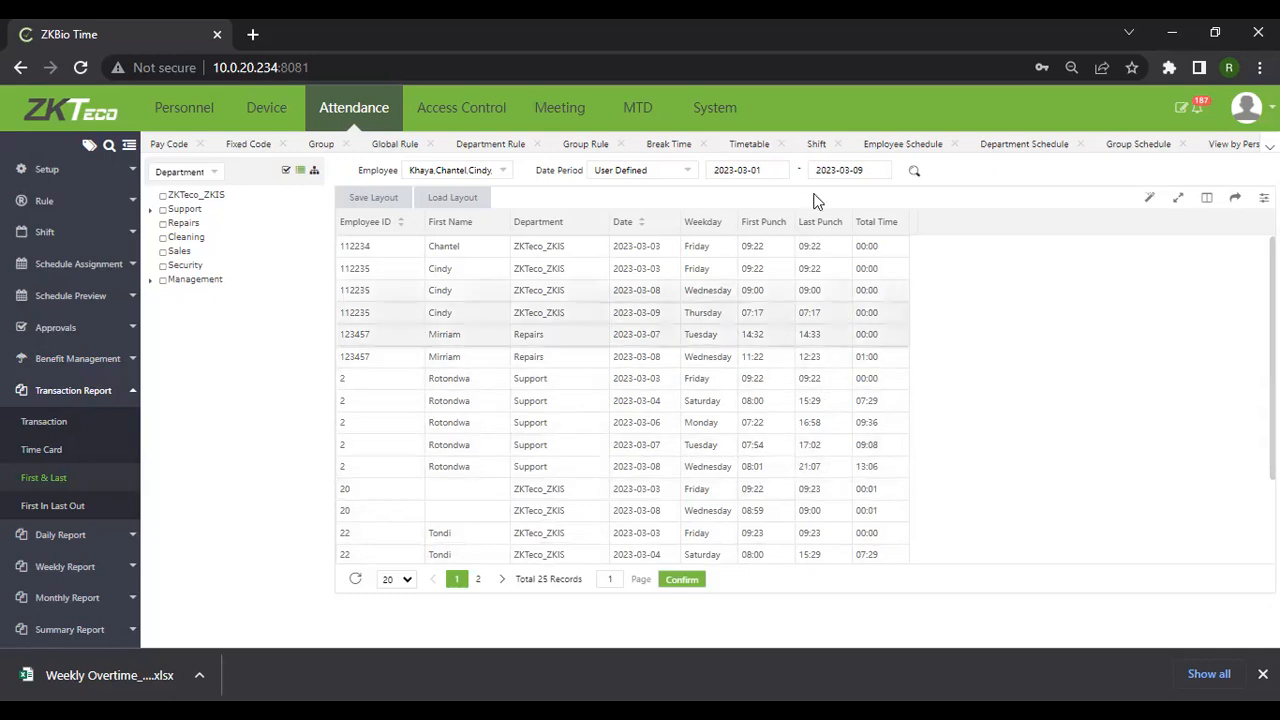
Load the First In Last Out report for all employees, 2023-03-01 to 2023-03-09
click(42, 507)
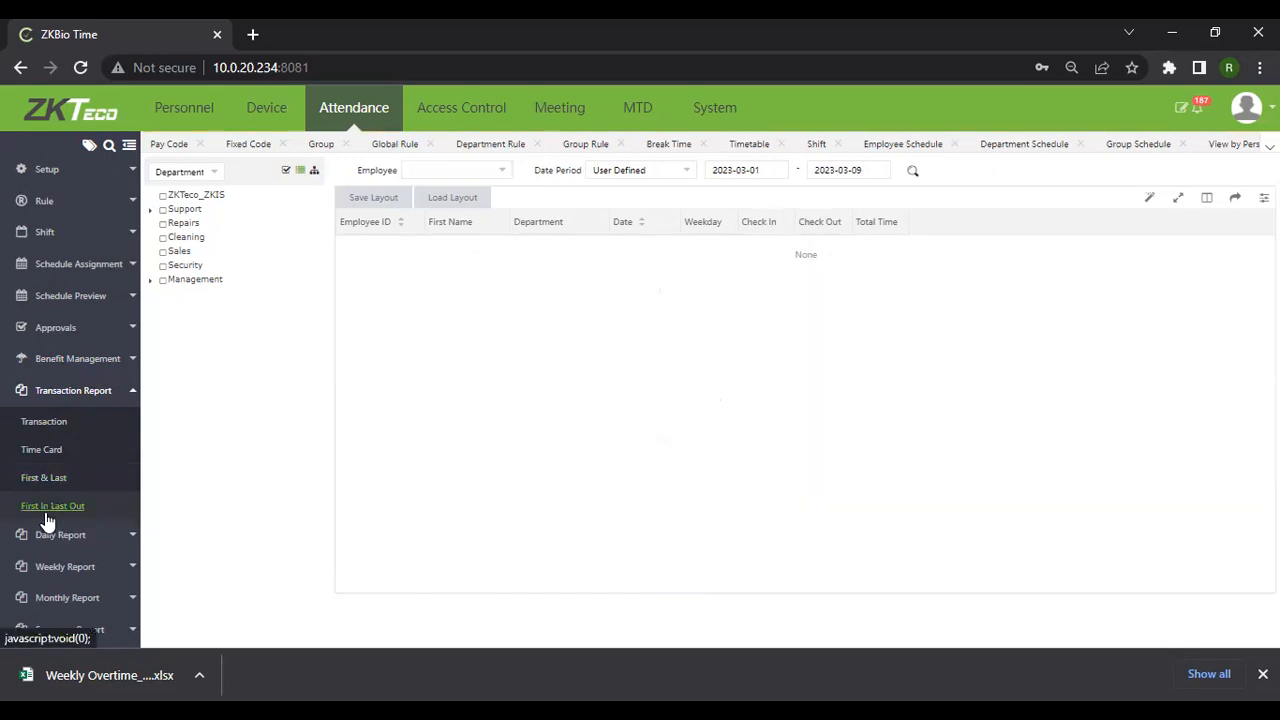
click(475, 171)
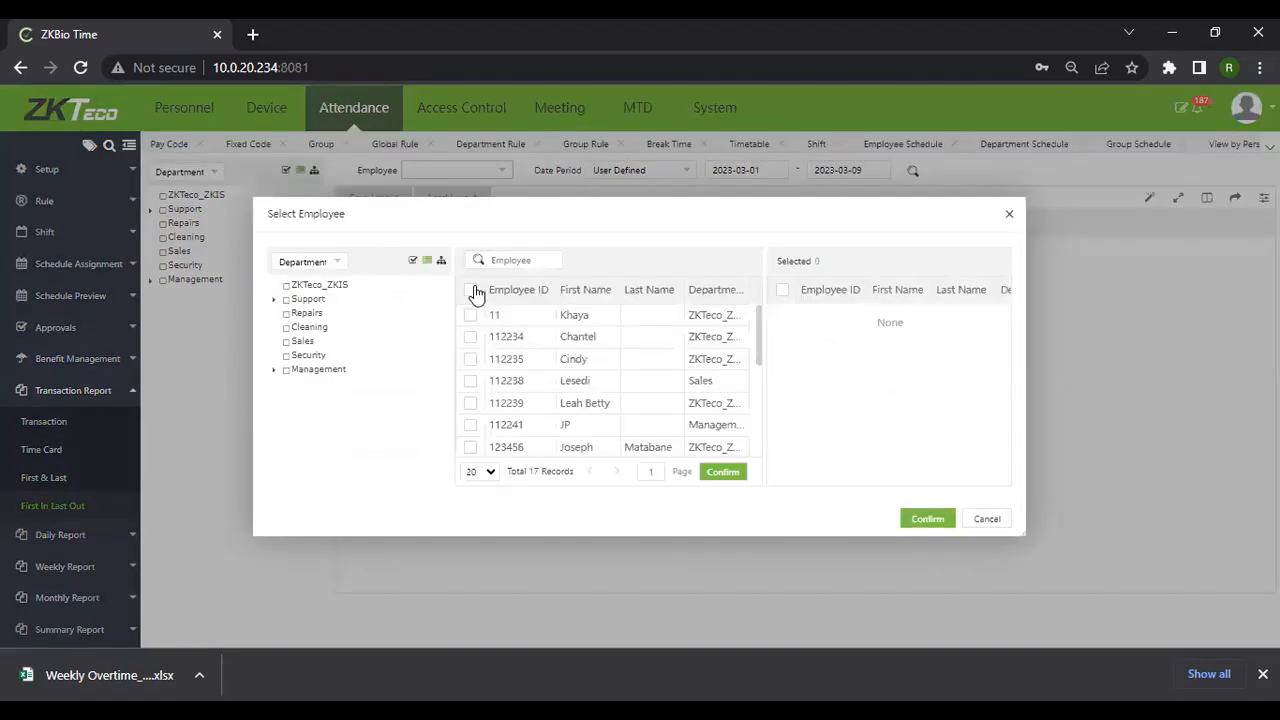
click(927, 518)
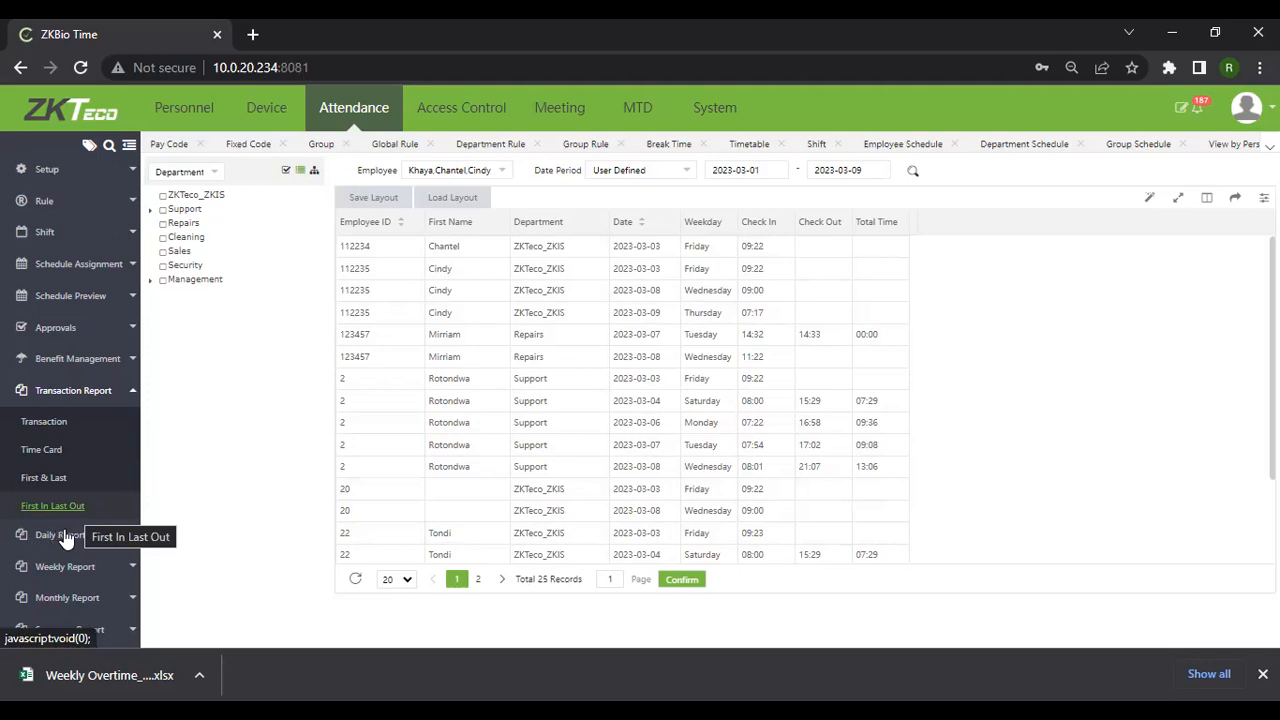
On the Calculation page, recalculate attendance for employees 2, 22 and 33
scroll(48, 602, down, 2)
click(48, 612)
click(48, 597)
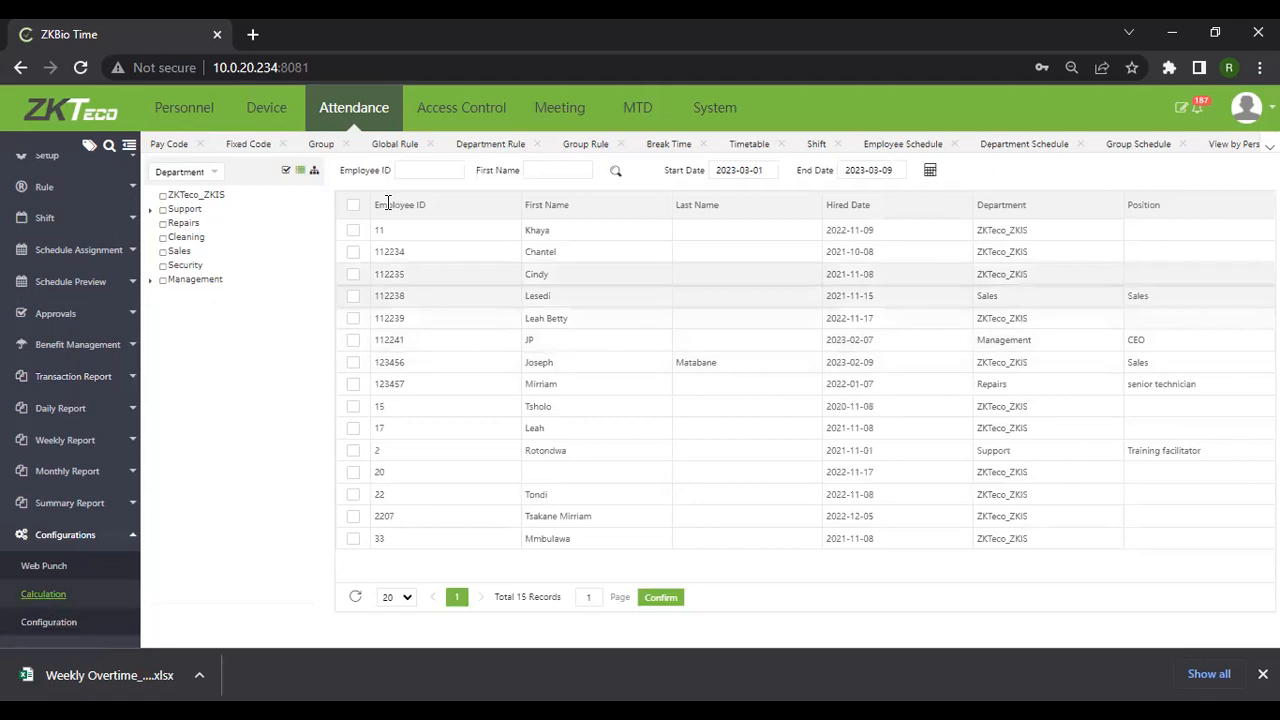
click(356, 452)
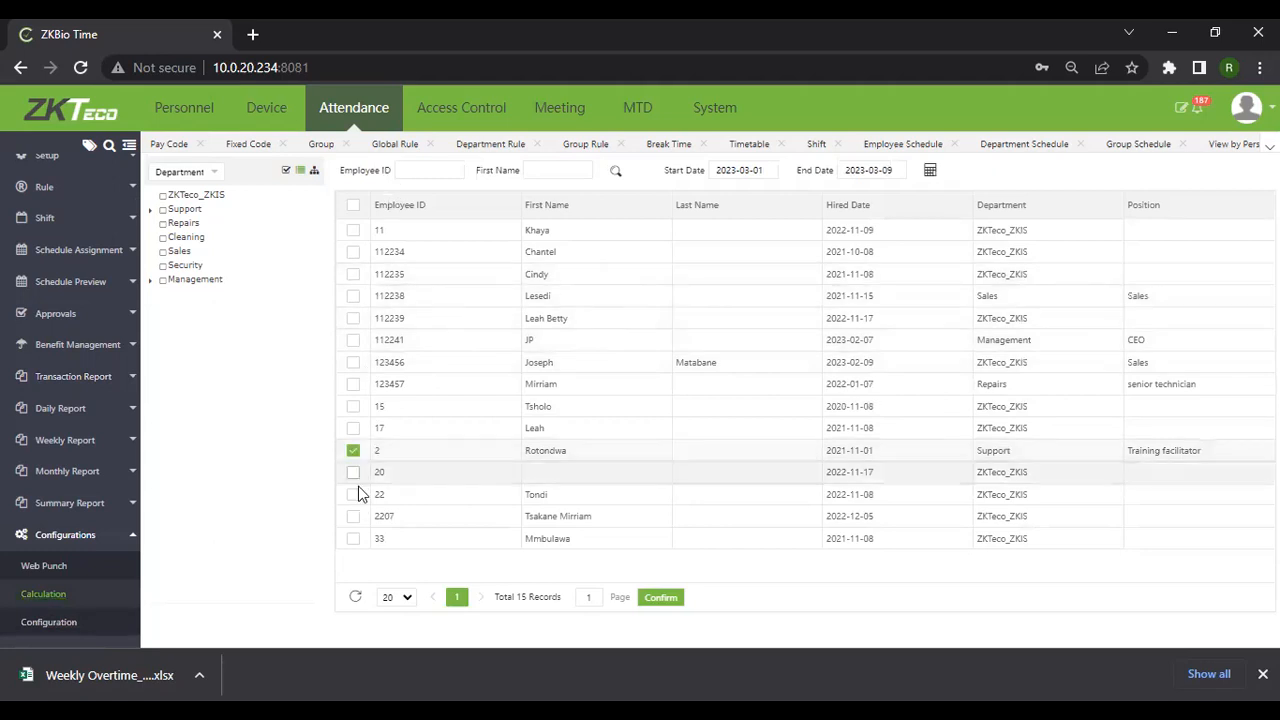
click(355, 497)
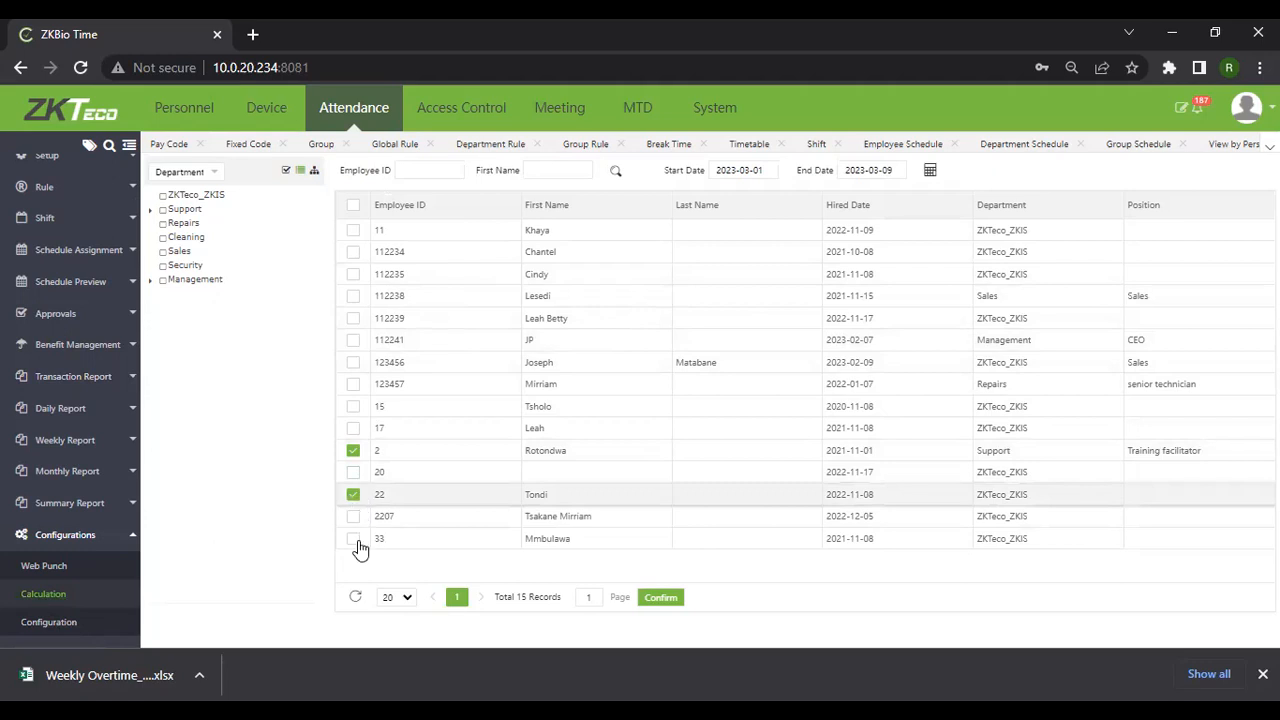
click(355, 539)
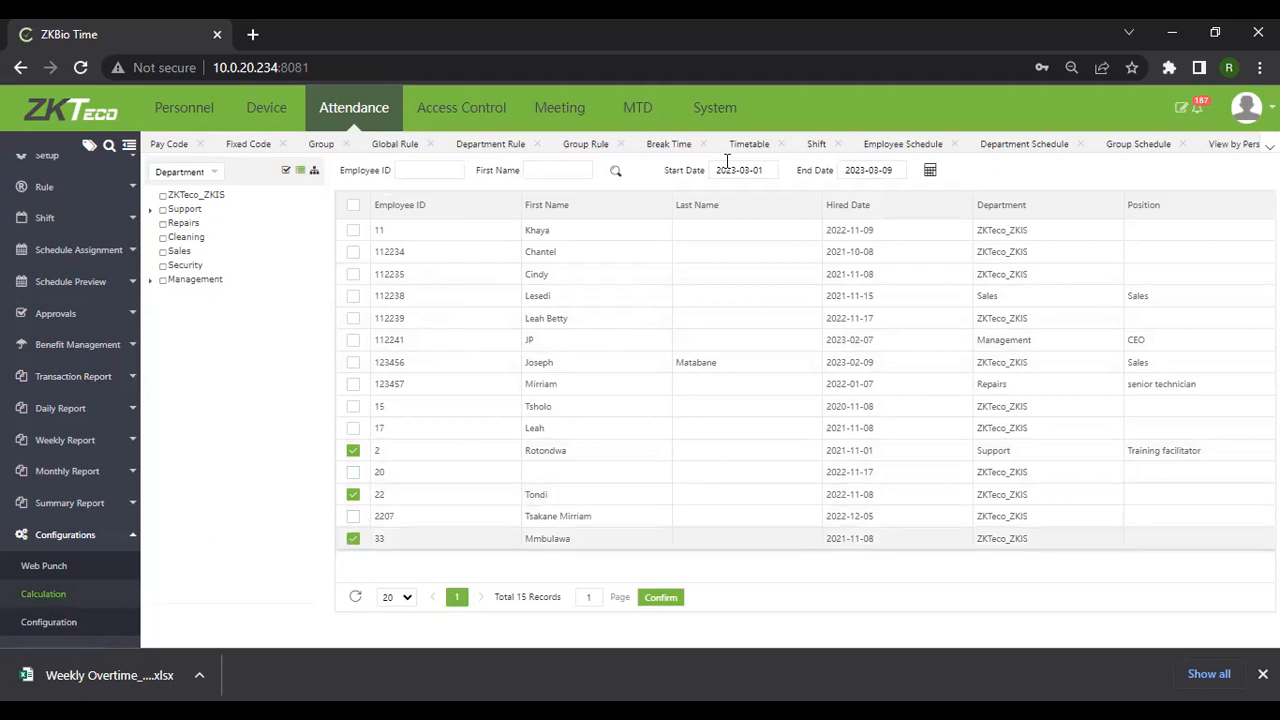
click(930, 171)
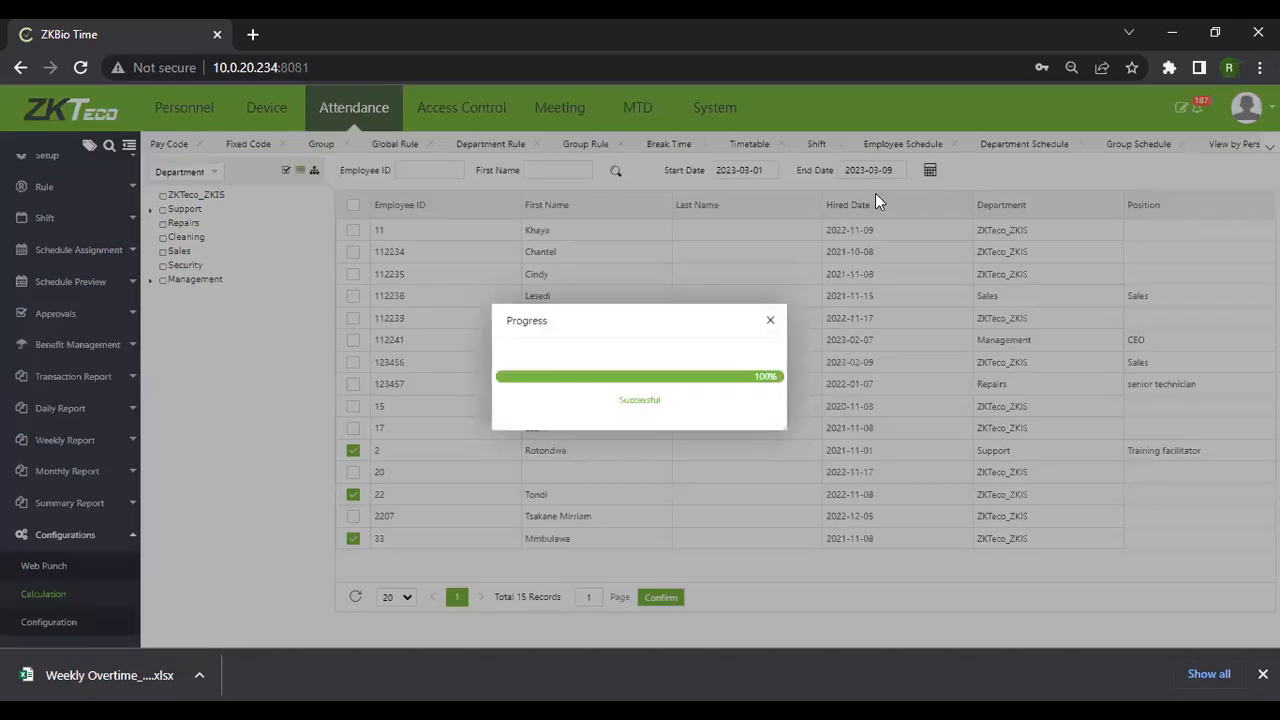
click(768, 323)
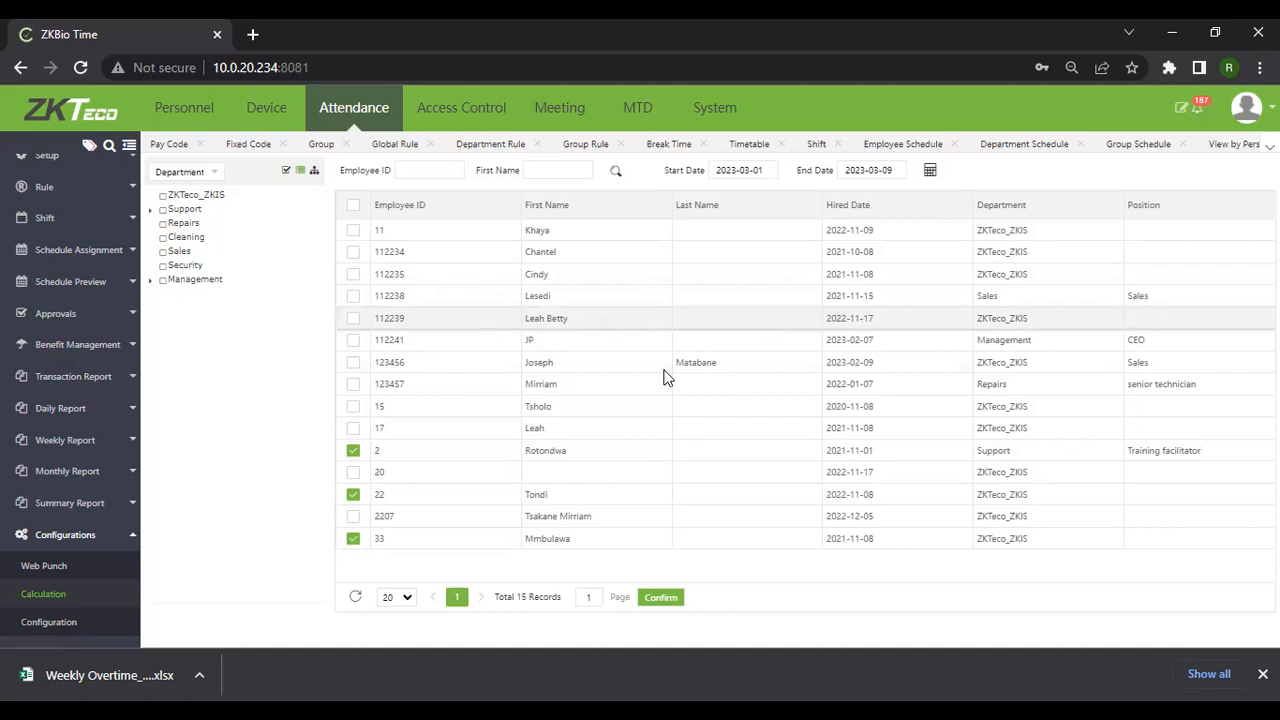
click(43, 627)
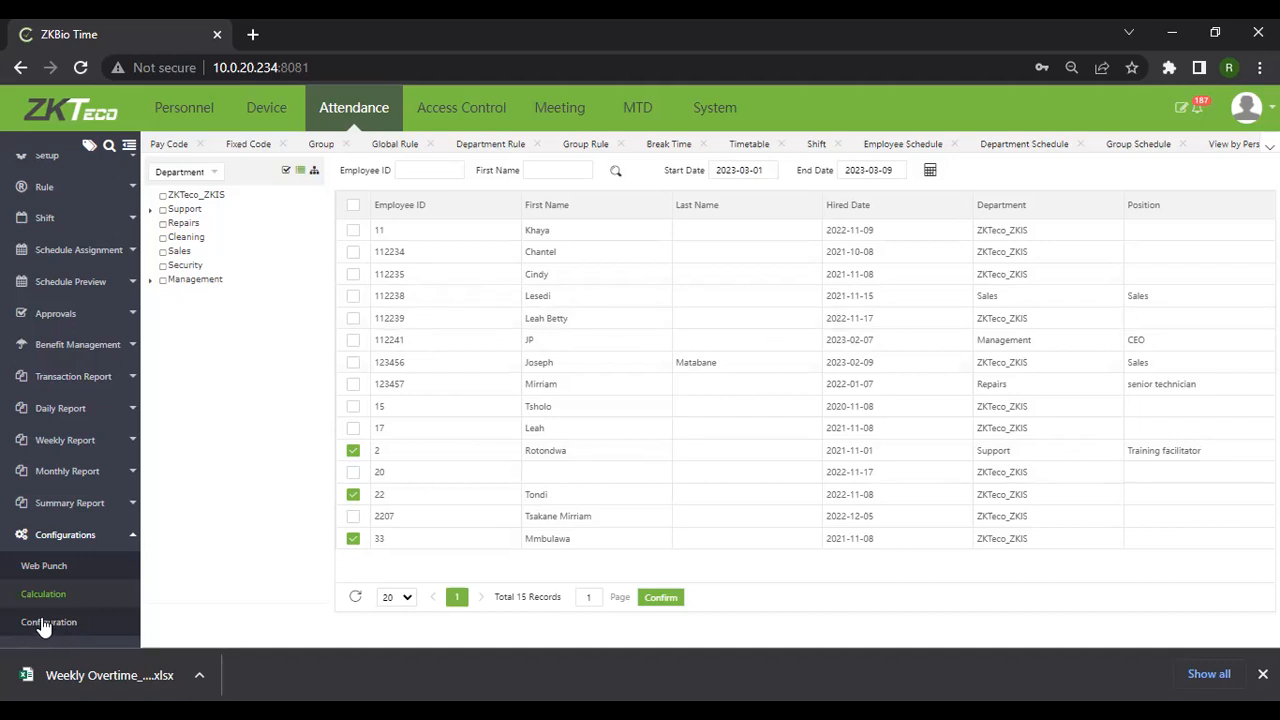
Open the Total Time Card daily report with start date 2023-03-04
click(64, 410)
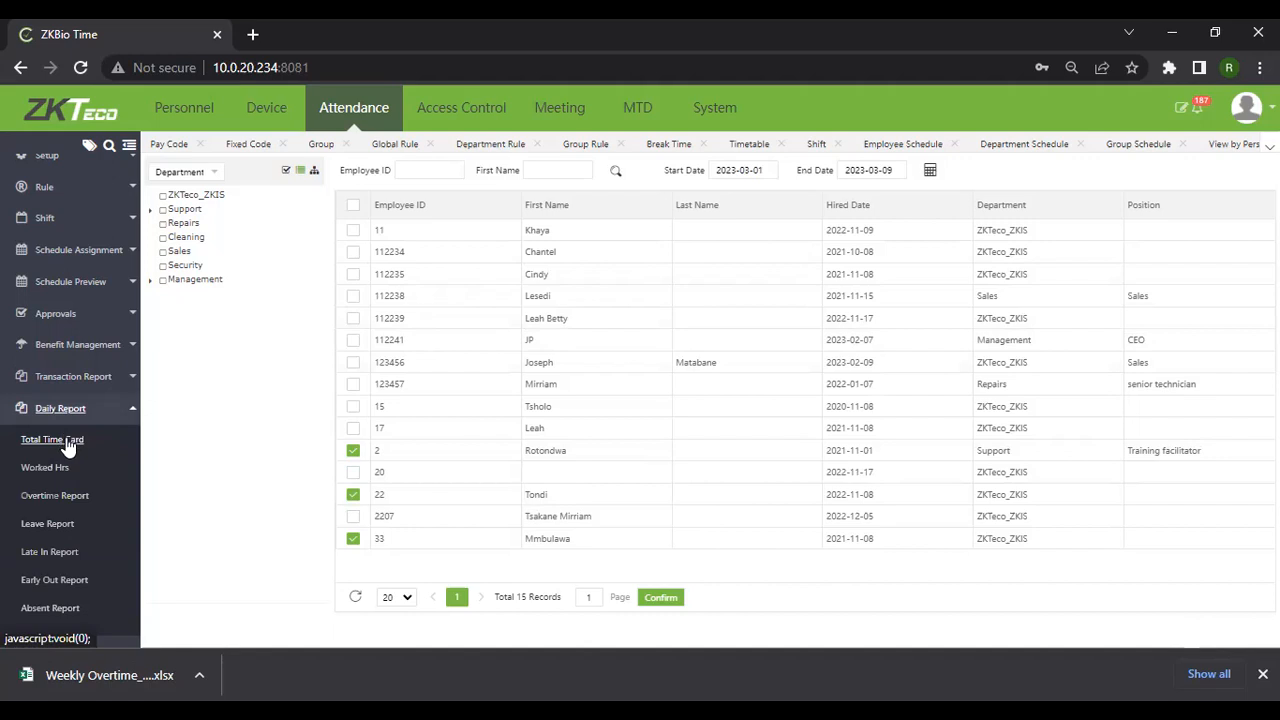
click(66, 441)
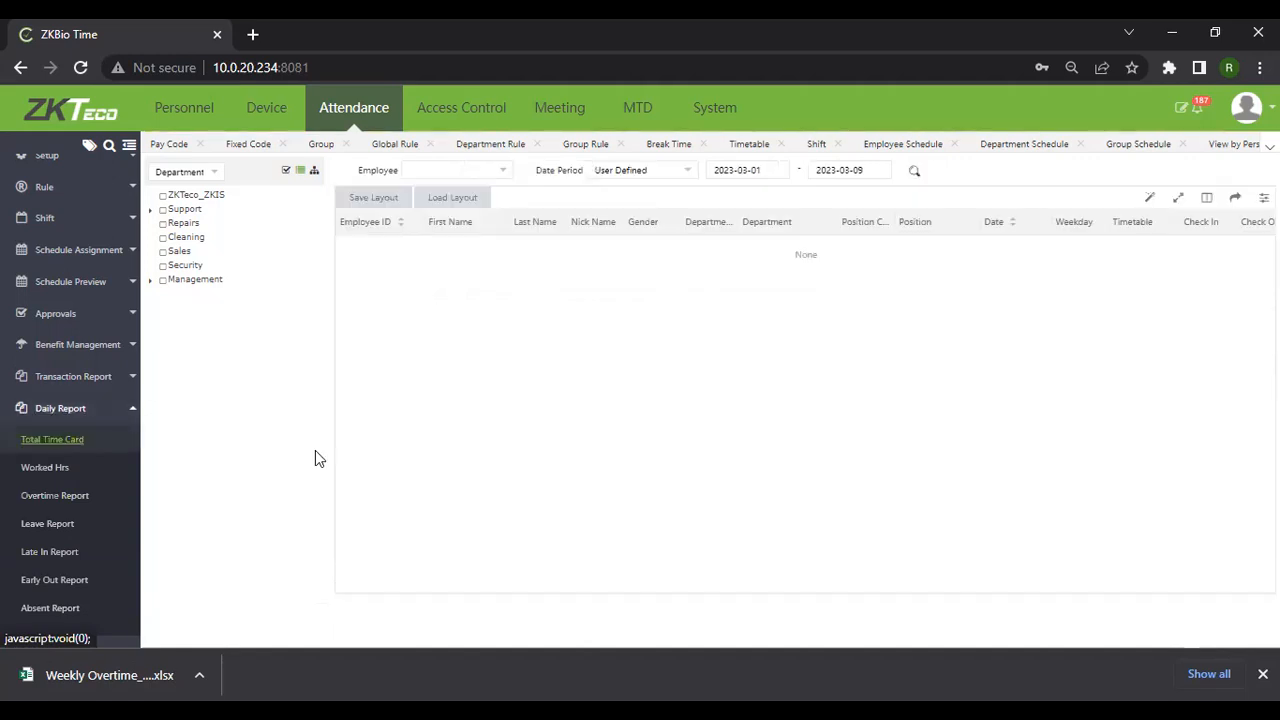
click(783, 176)
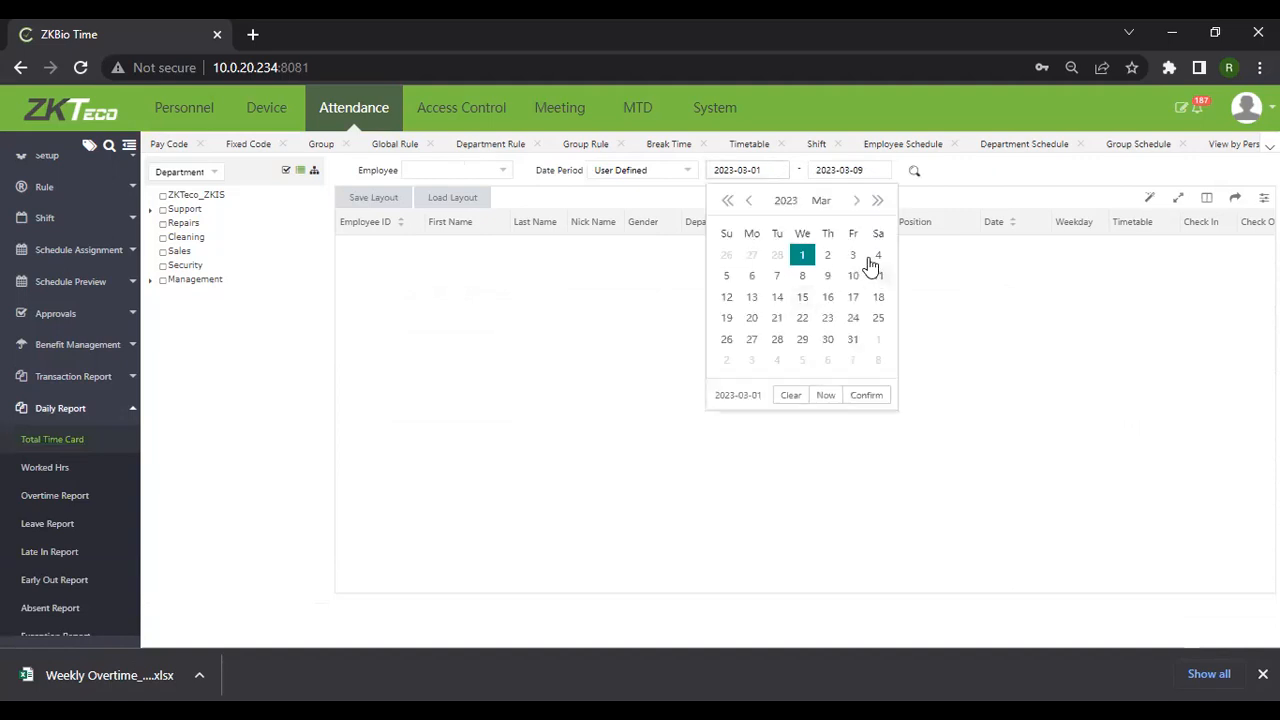
click(876, 257)
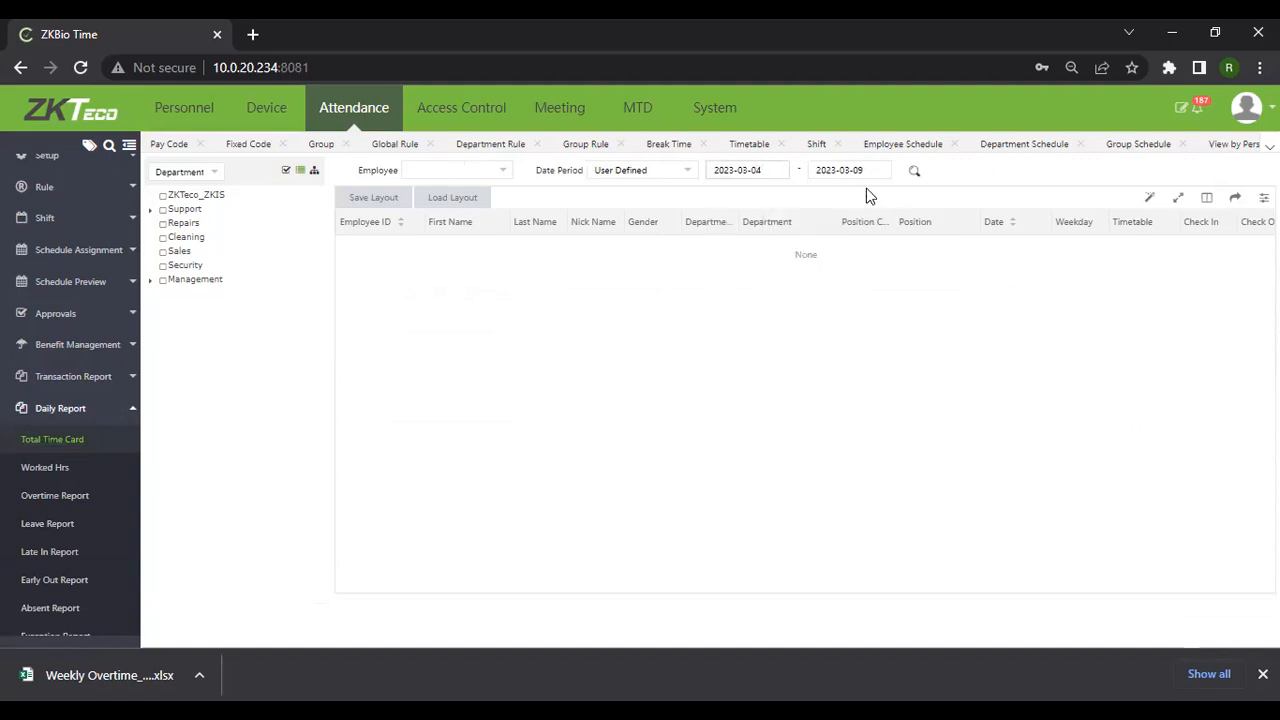
Limit the Total Time Card report to employees 22, 33 and 2
click(453, 178)
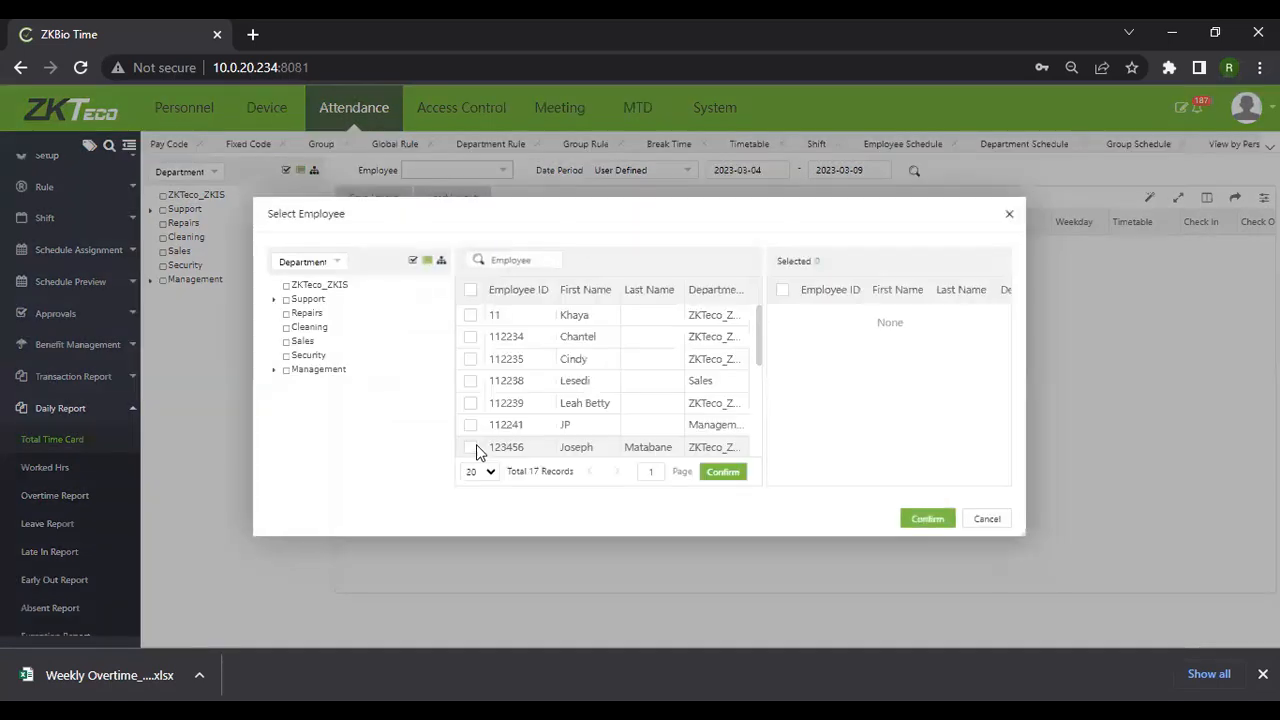
scroll(478, 440, down, 3)
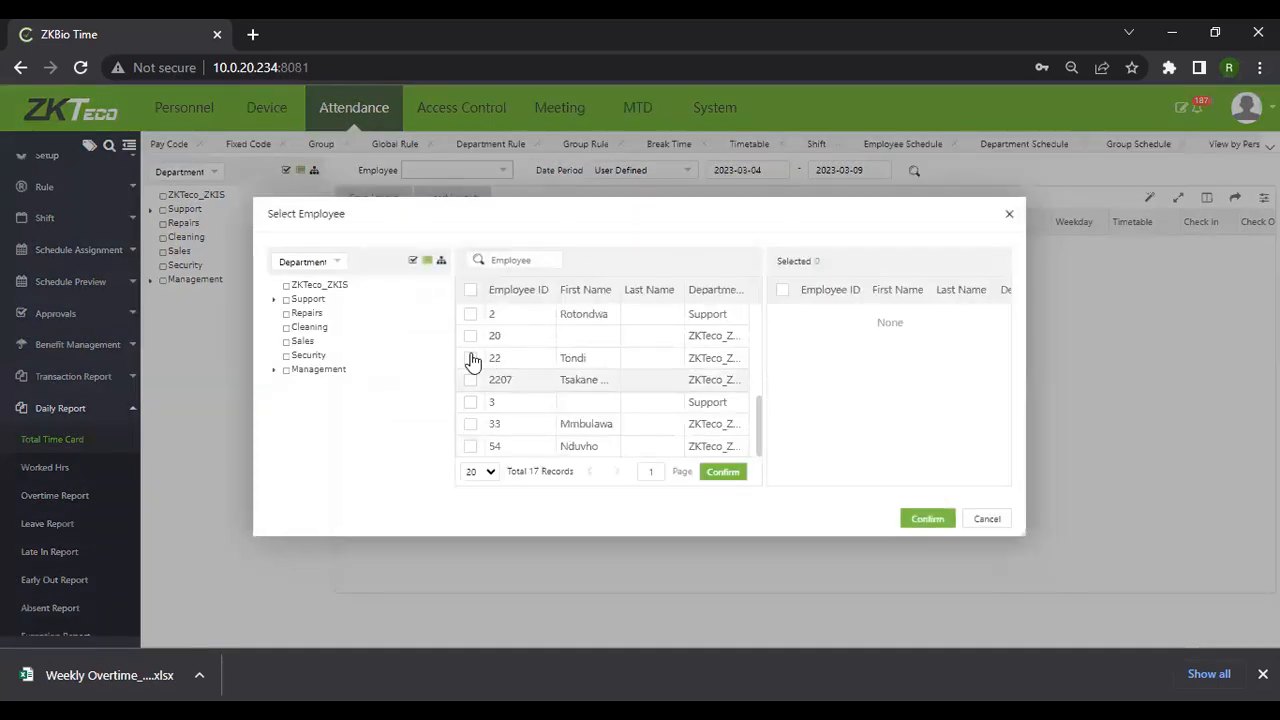
click(471, 358)
click(471, 425)
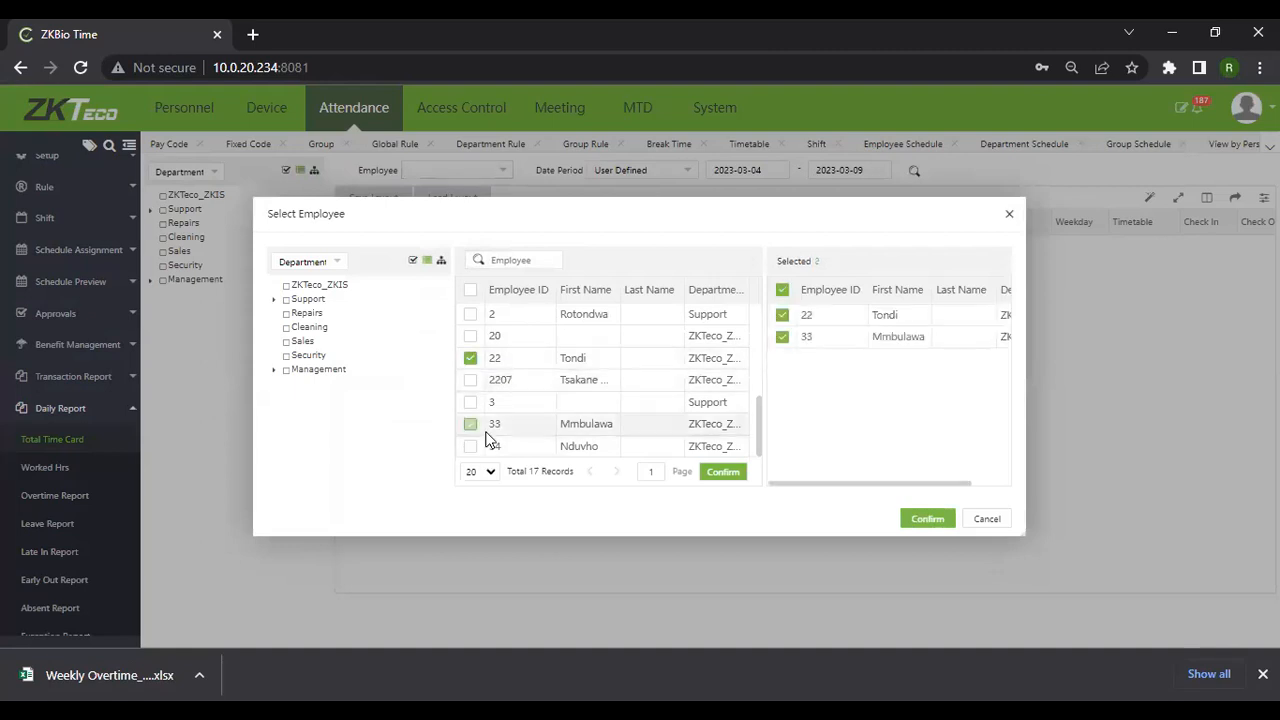
click(474, 318)
click(925, 521)
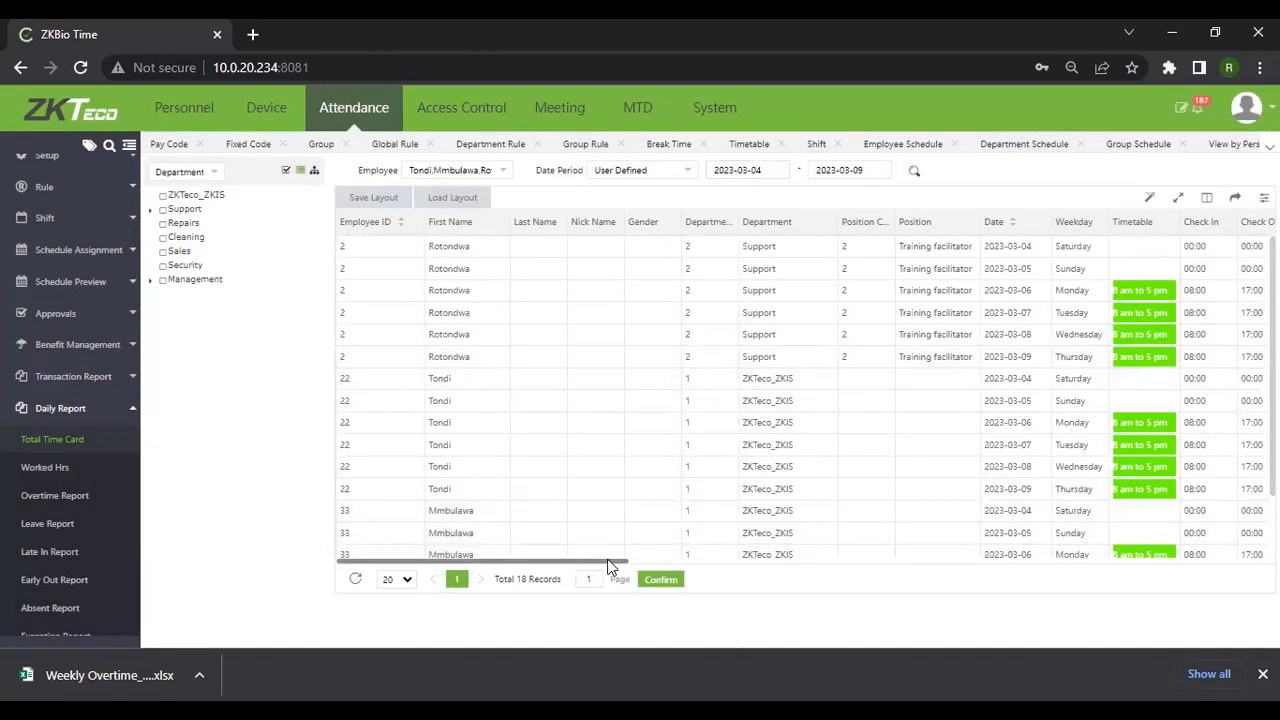
drag(655, 575, 682, 507)
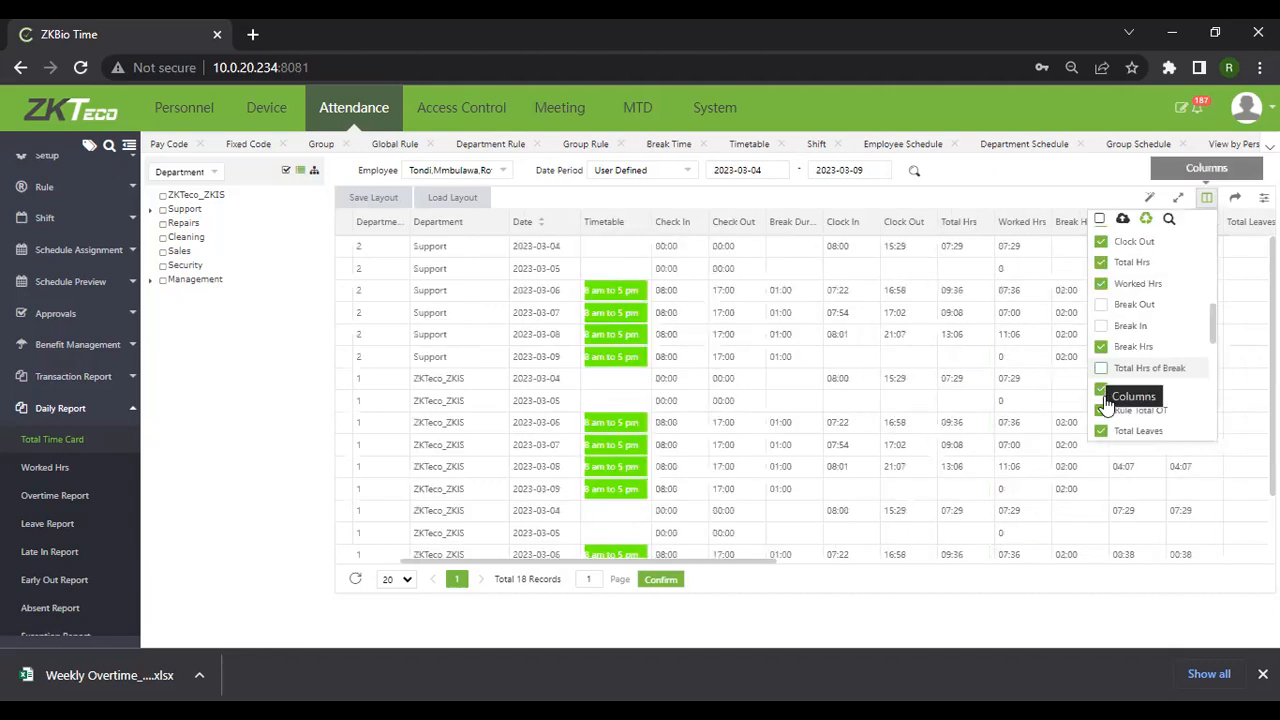
Show the Total Hrs of Break and Normal OT columns in the Total Time Card table
click(1101, 368)
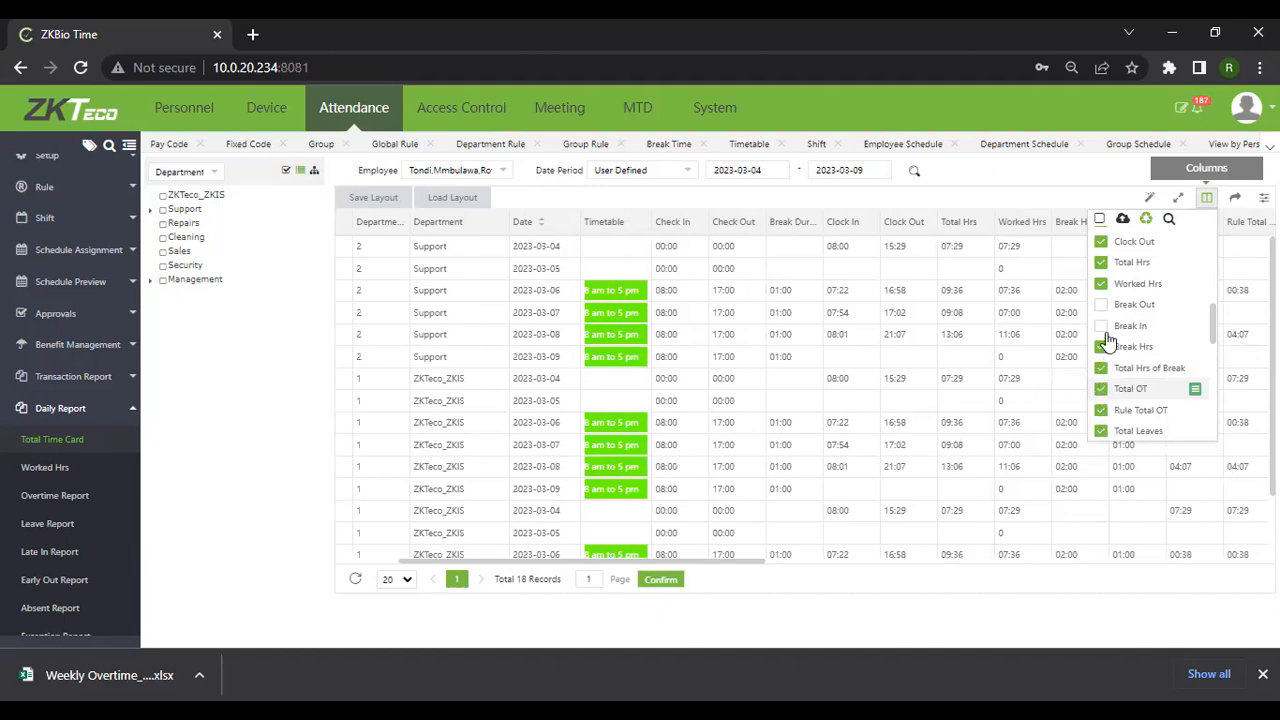
scroll(1108, 365, down, 3)
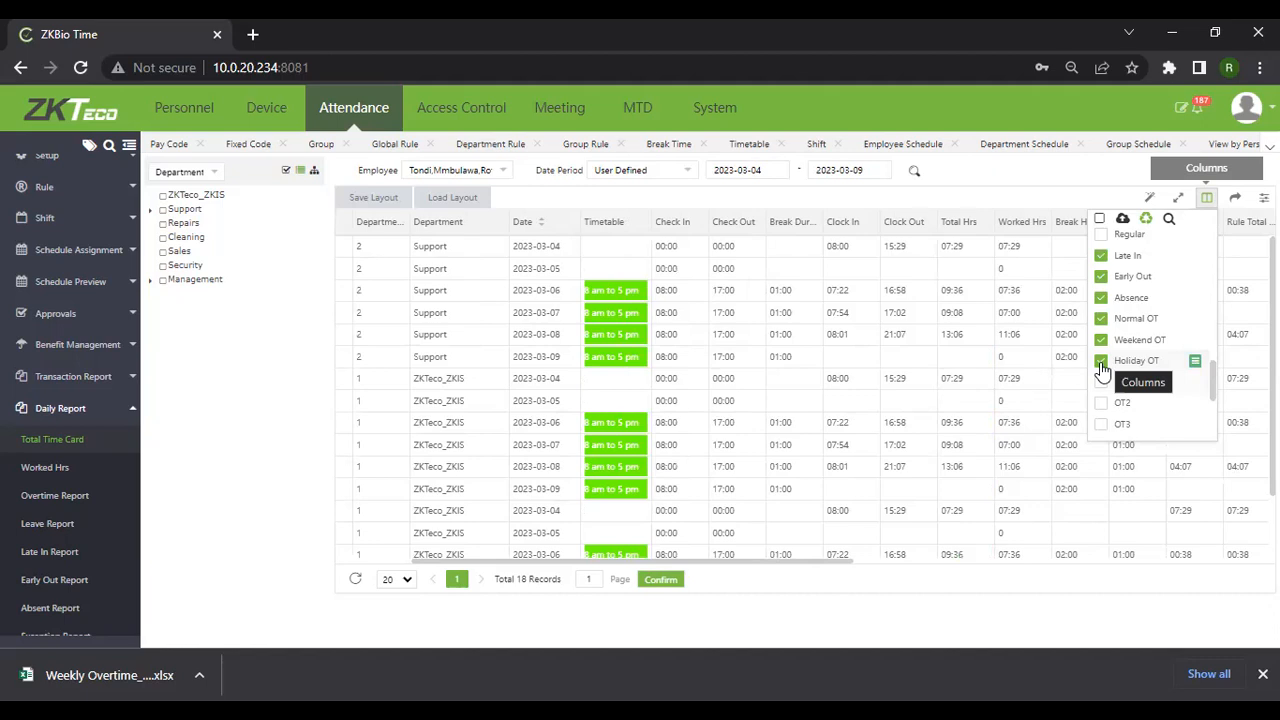
click(1100, 318)
click(1157, 618)
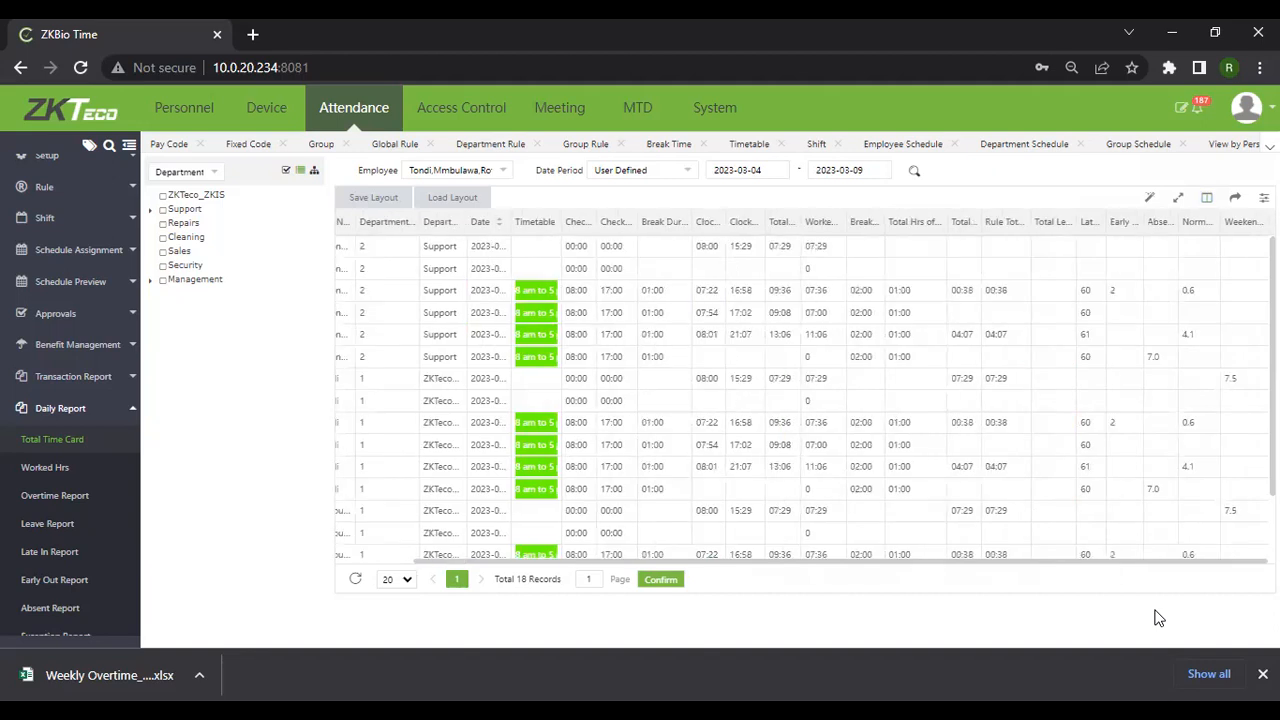
Remove the Total Leaves column from the time card report
click(449, 400)
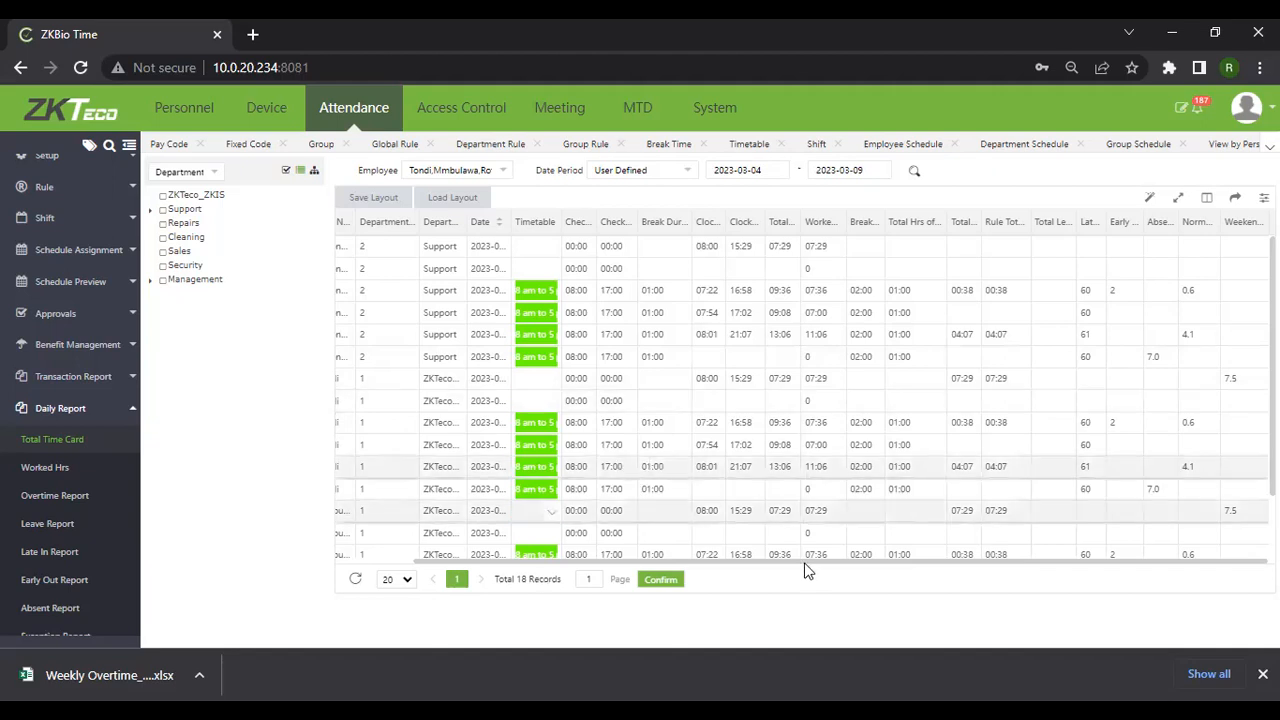
drag(806, 563, 1207, 208)
click(1207, 198)
scroll(1178, 320, down, 3)
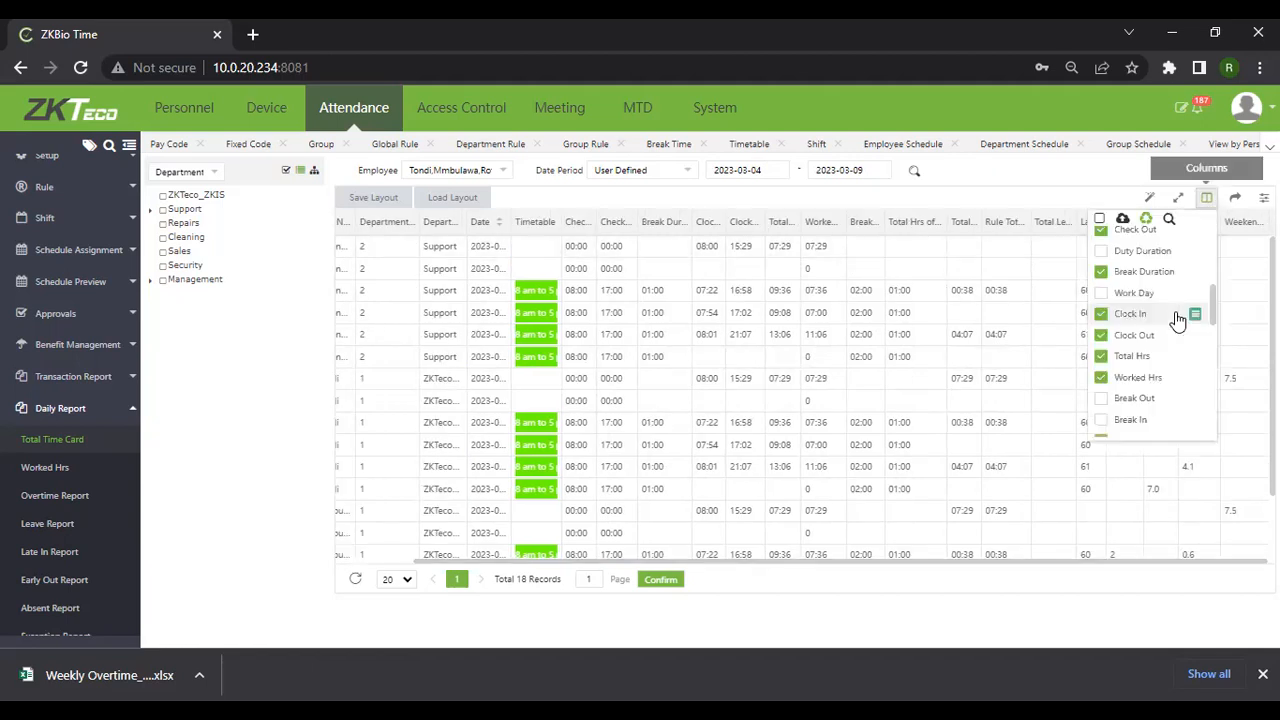
scroll(1178, 318, down, 3)
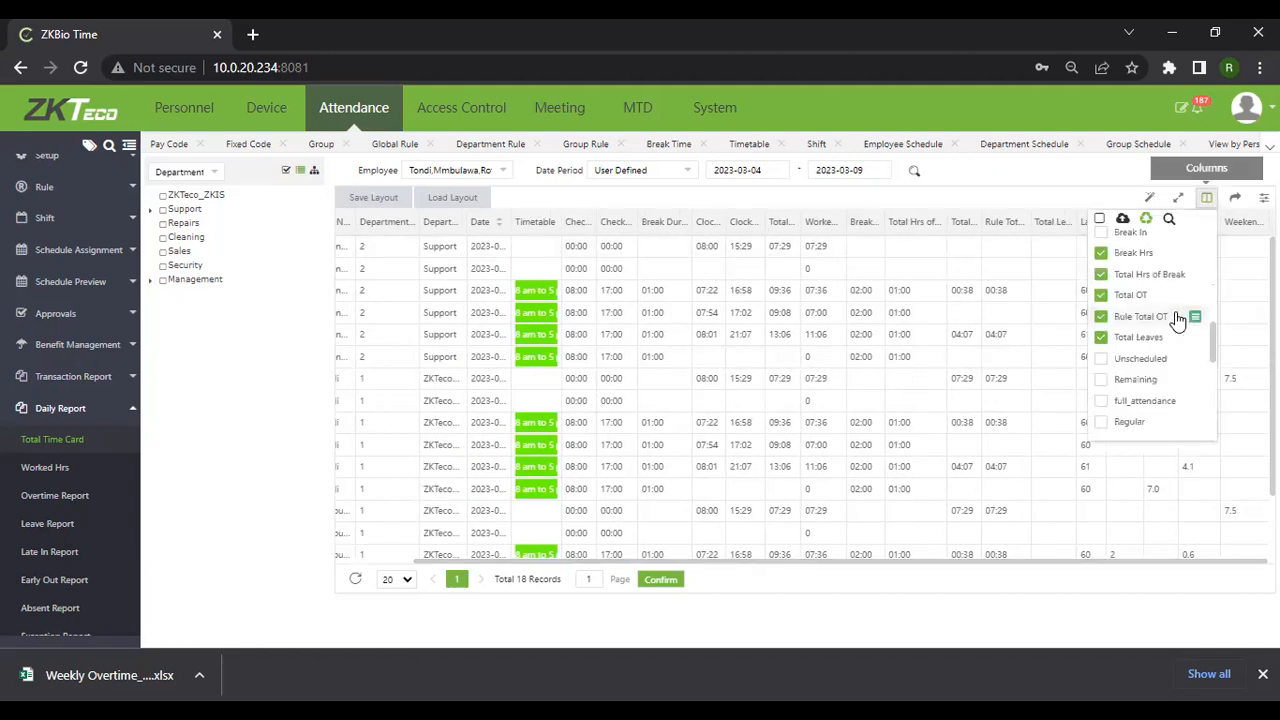
click(1102, 335)
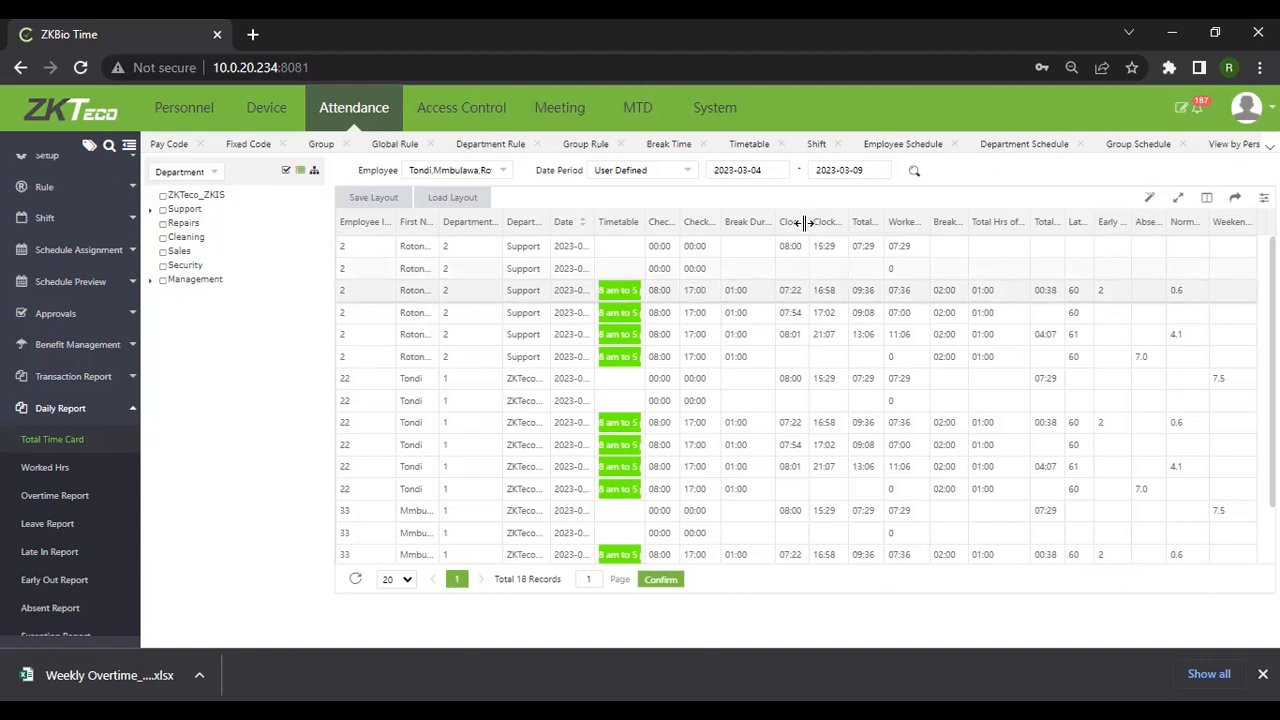
Drag the Clock In, Worked Hrs, Total OT and Late In column borders wider so headings read fully
drag(805, 222, 833, 218)
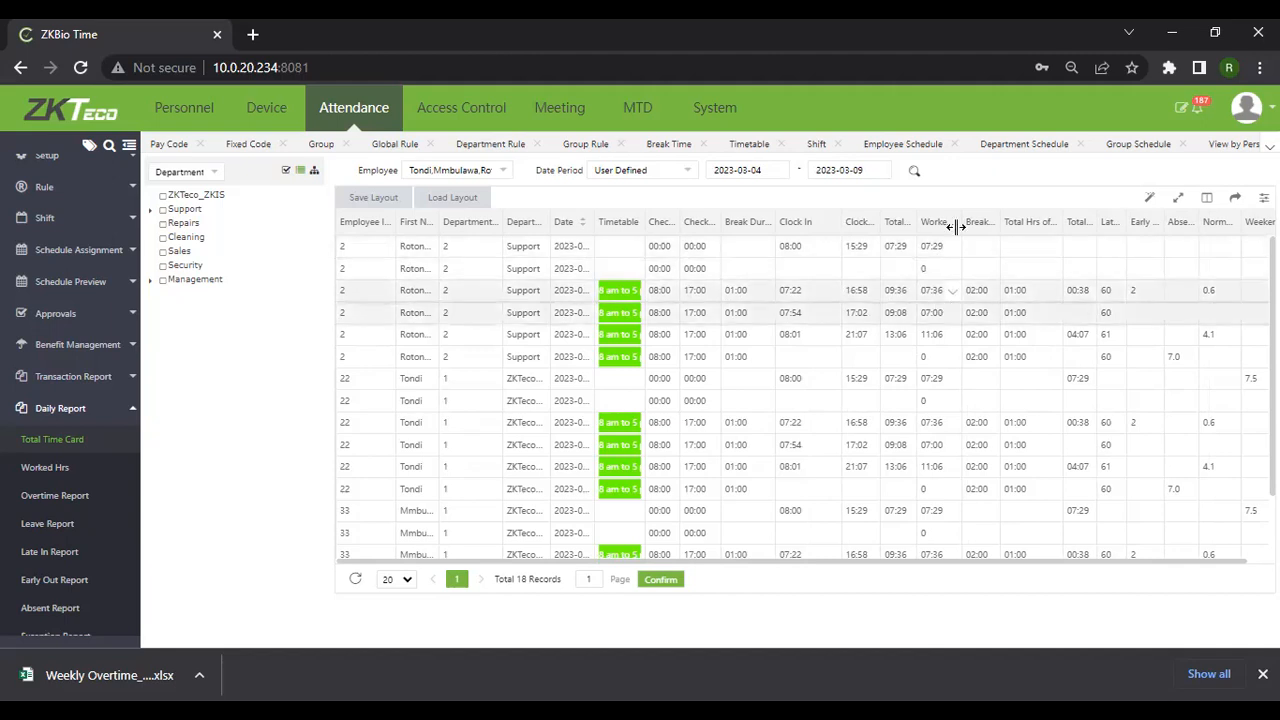
mouse_move(958, 222)
mouse_down()
mouse_move(980, 221)
mouse_move(935, 221)
mouse_up()
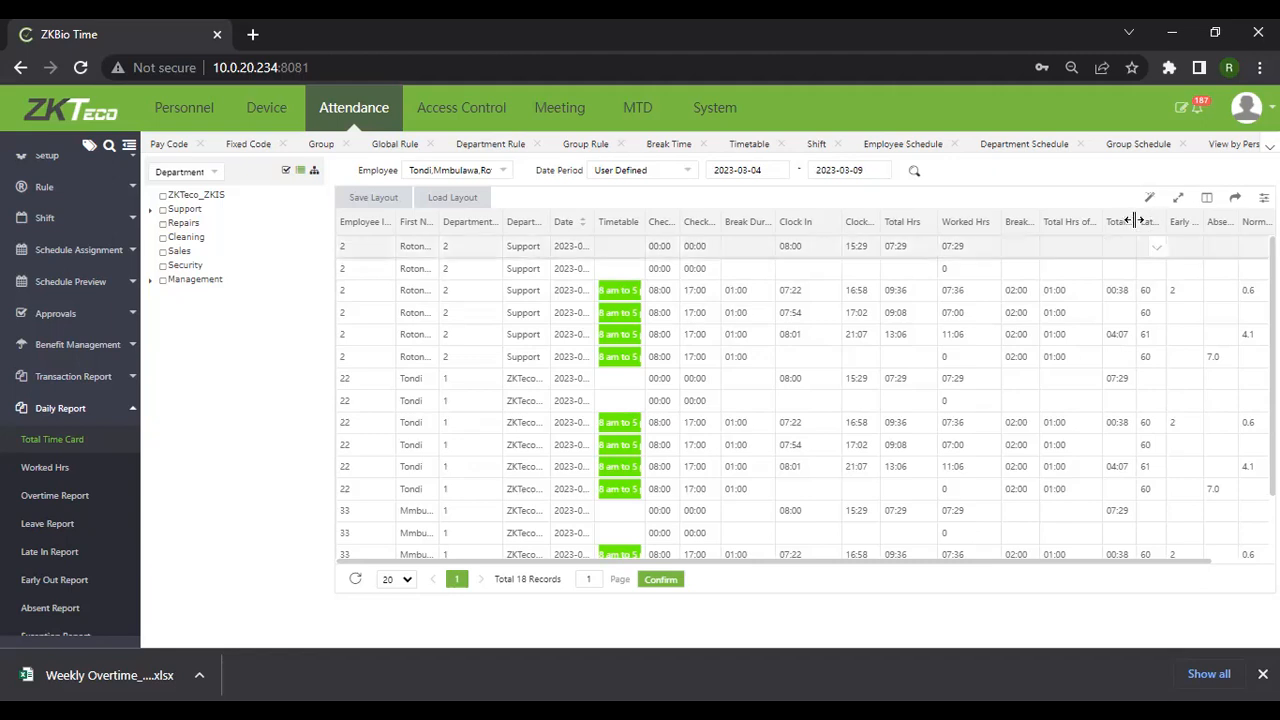
drag(1159, 220, 1183, 220)
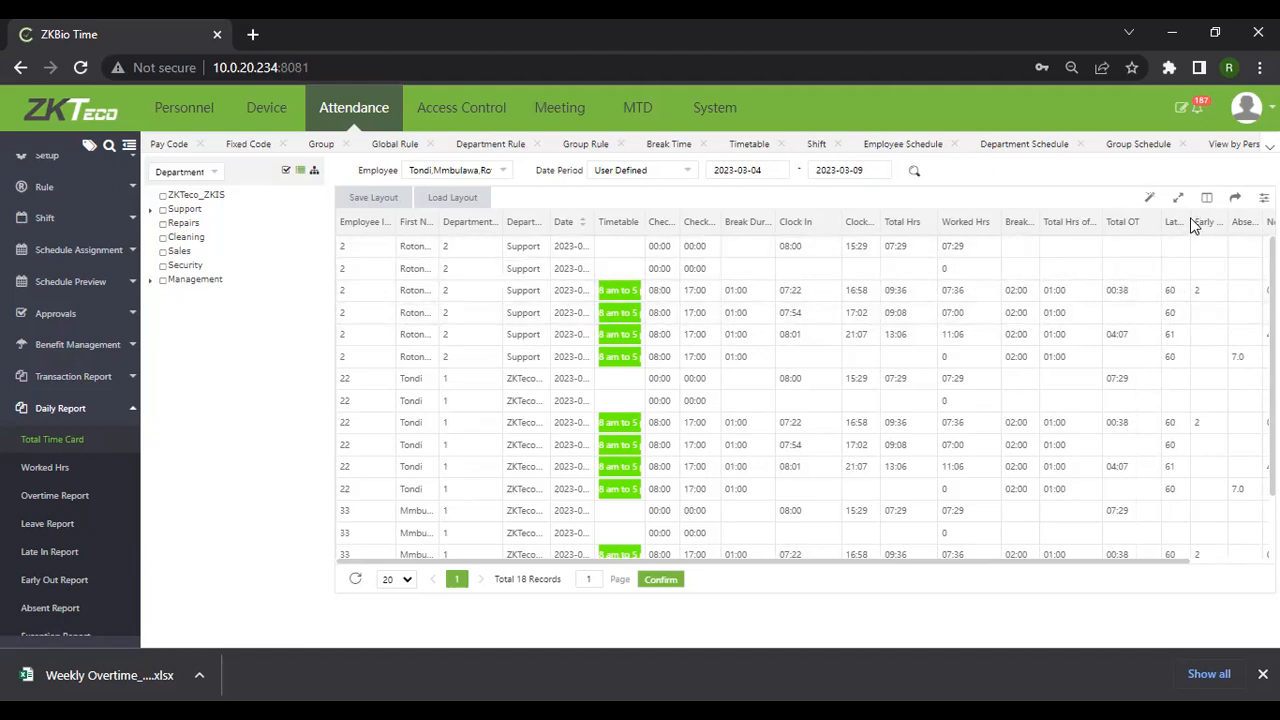
drag(1190, 224, 1212, 221)
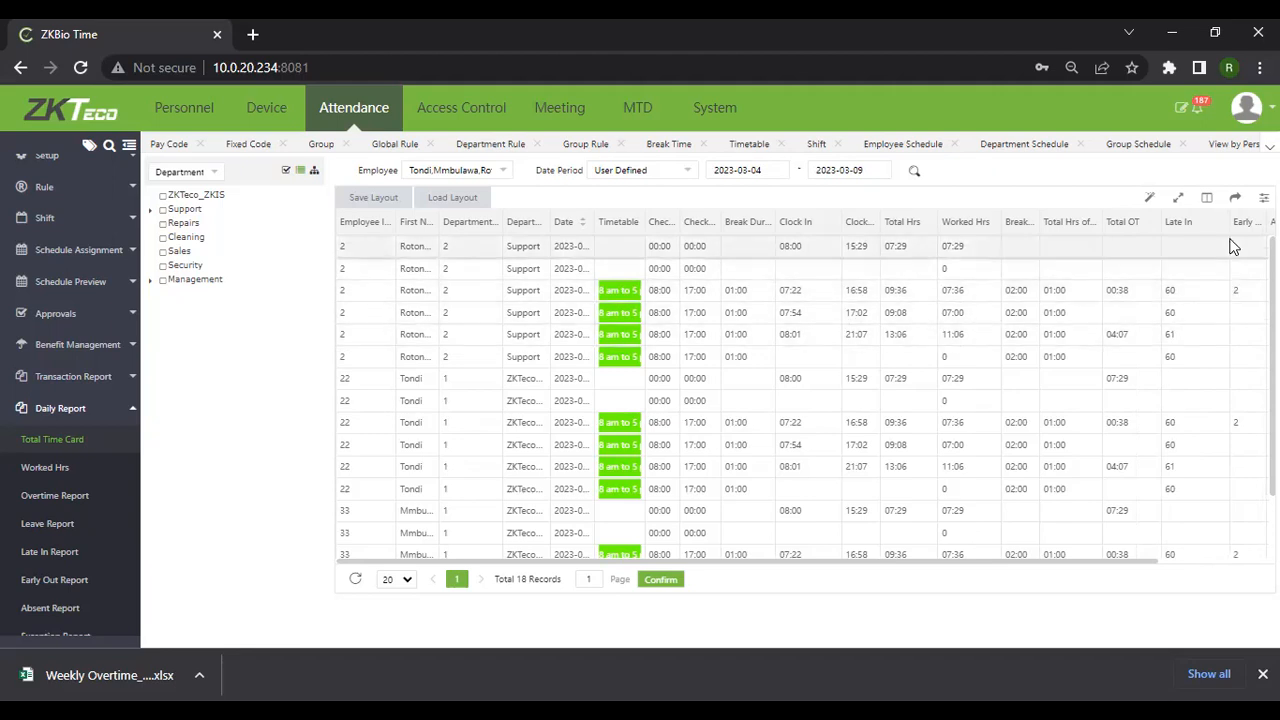
Widen the Early Out column and scroll through the 18 time card records
drag(1149, 563, 1207, 565)
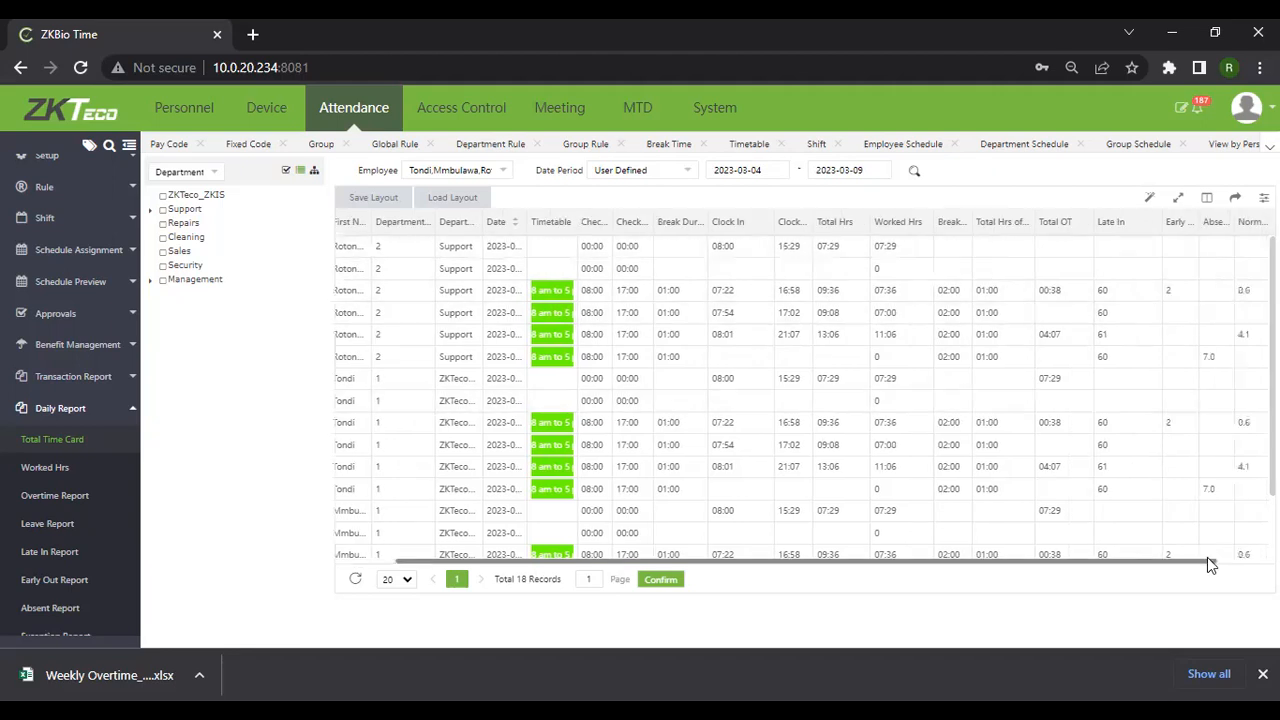
drag(1198, 231, 1241, 231)
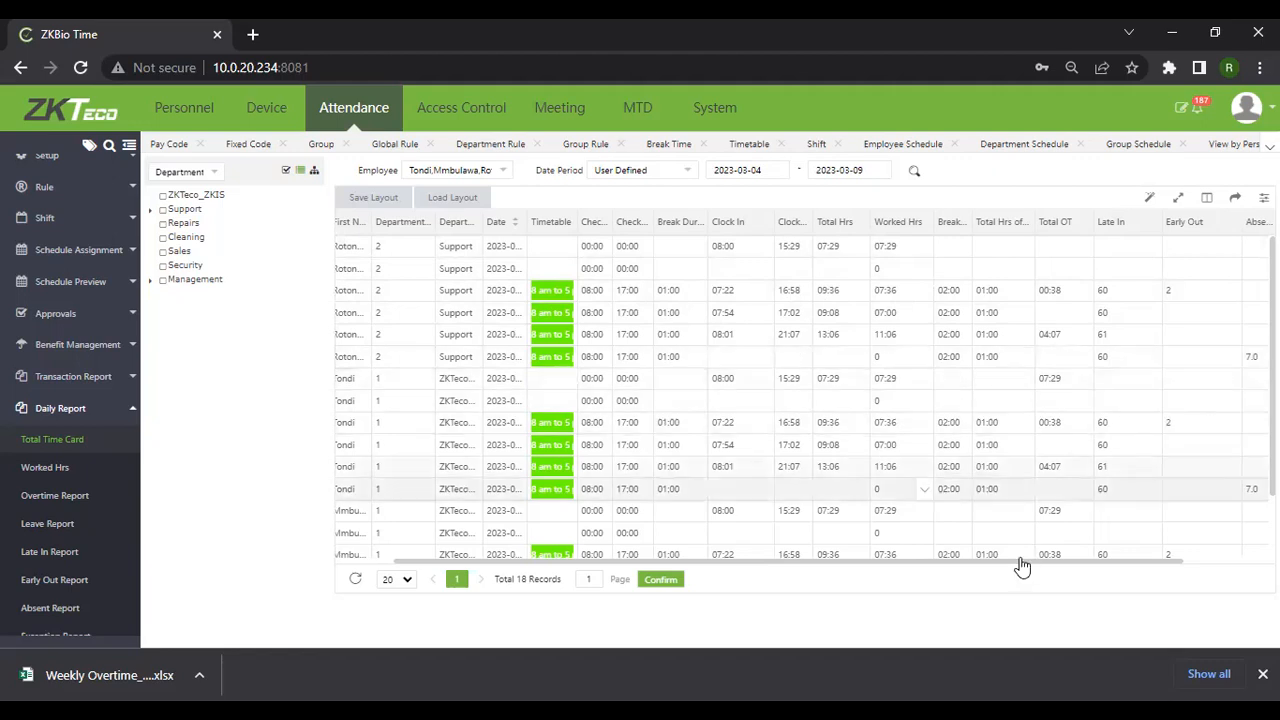
drag(1112, 561, 1197, 561)
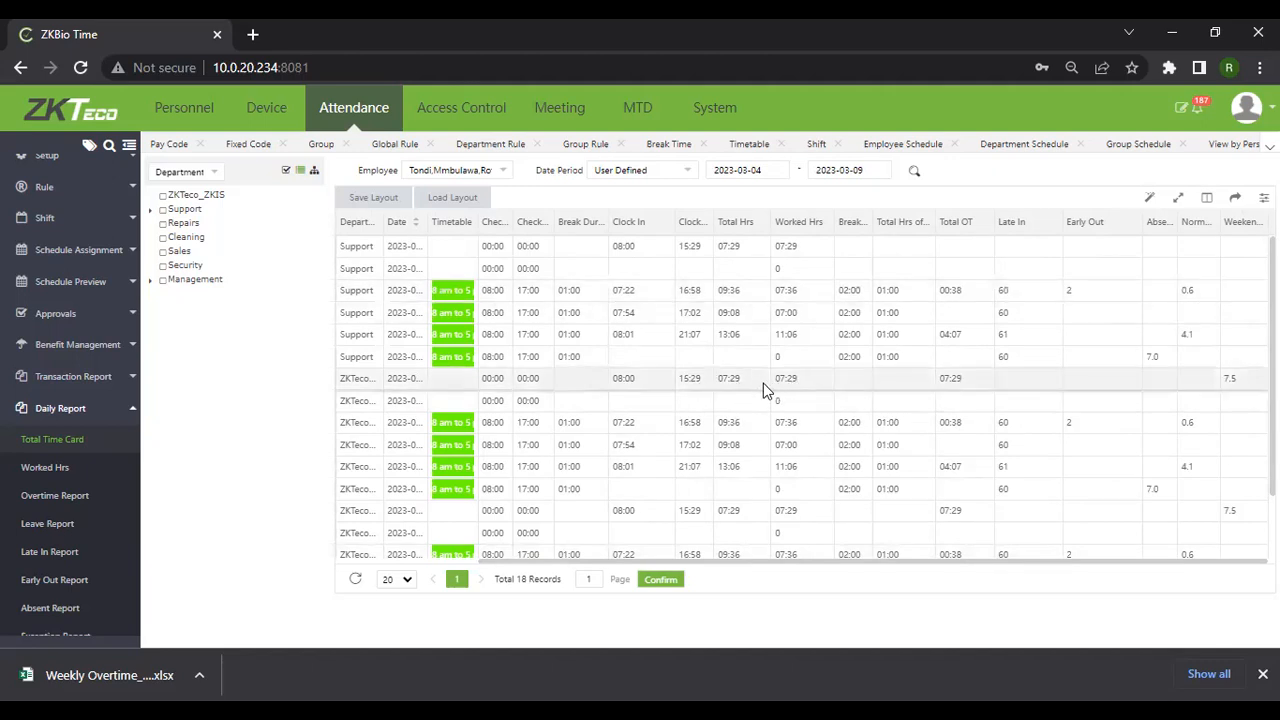
scroll(903, 410, down, 2)
scroll(890, 436, up, 2)
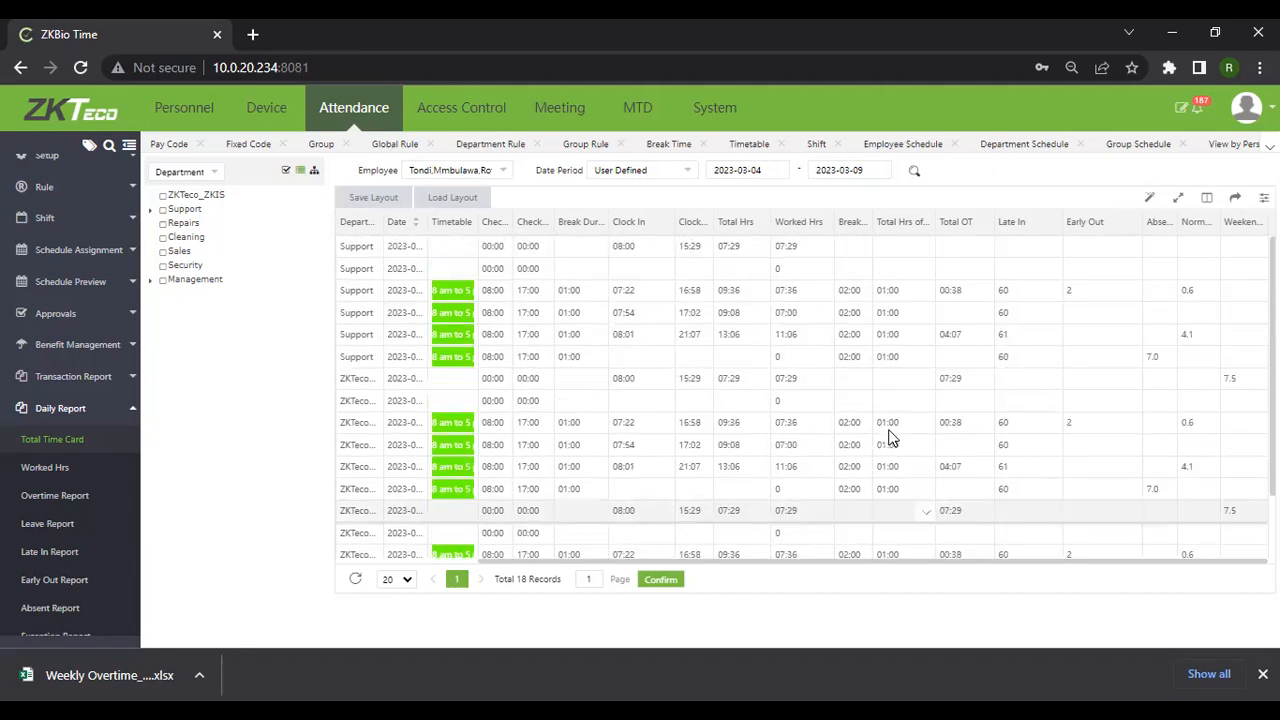
scroll(890, 436, down, 2)
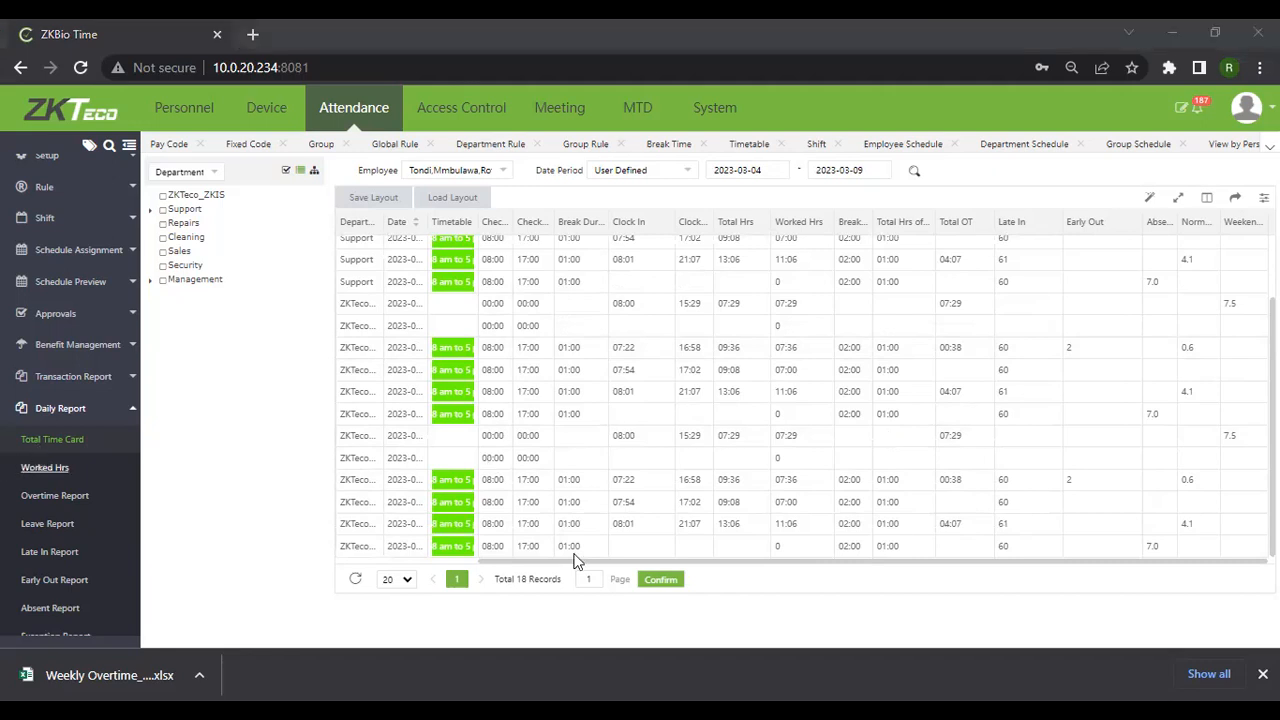
Open the Worked Hrs report and select the three employees
click(48, 480)
click(457, 171)
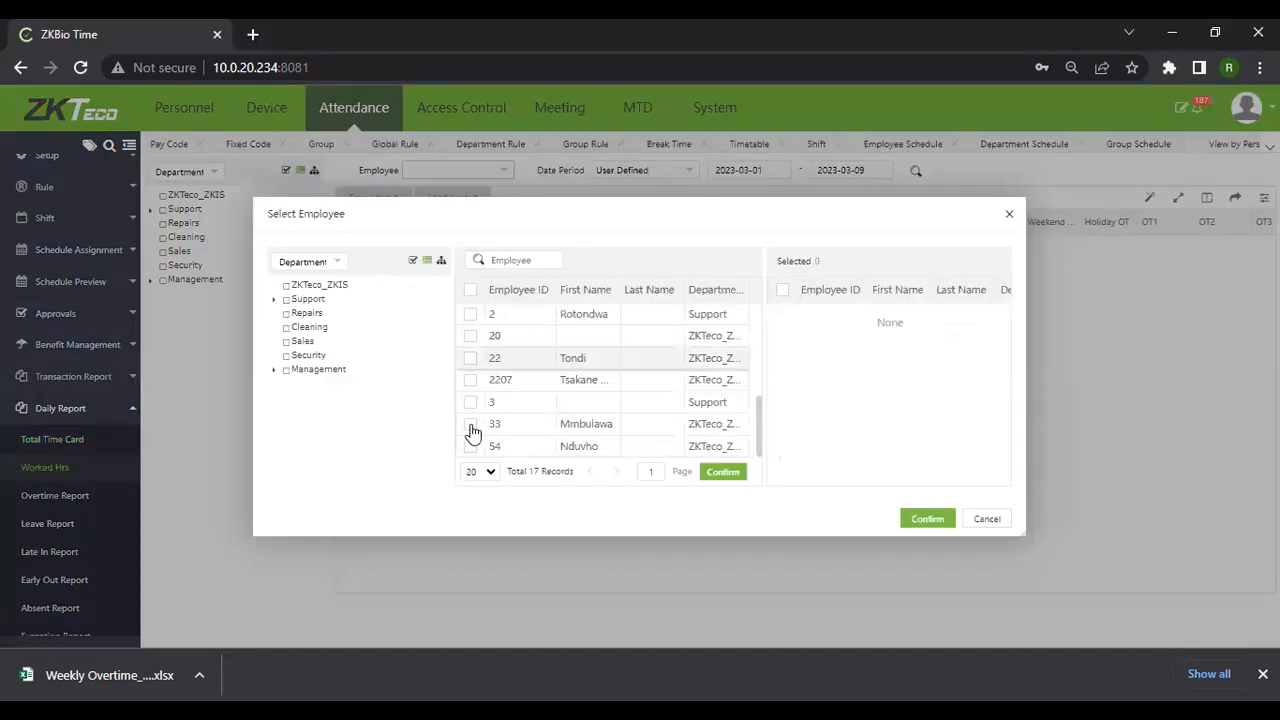
click(471, 424)
click(470, 358)
click(470, 314)
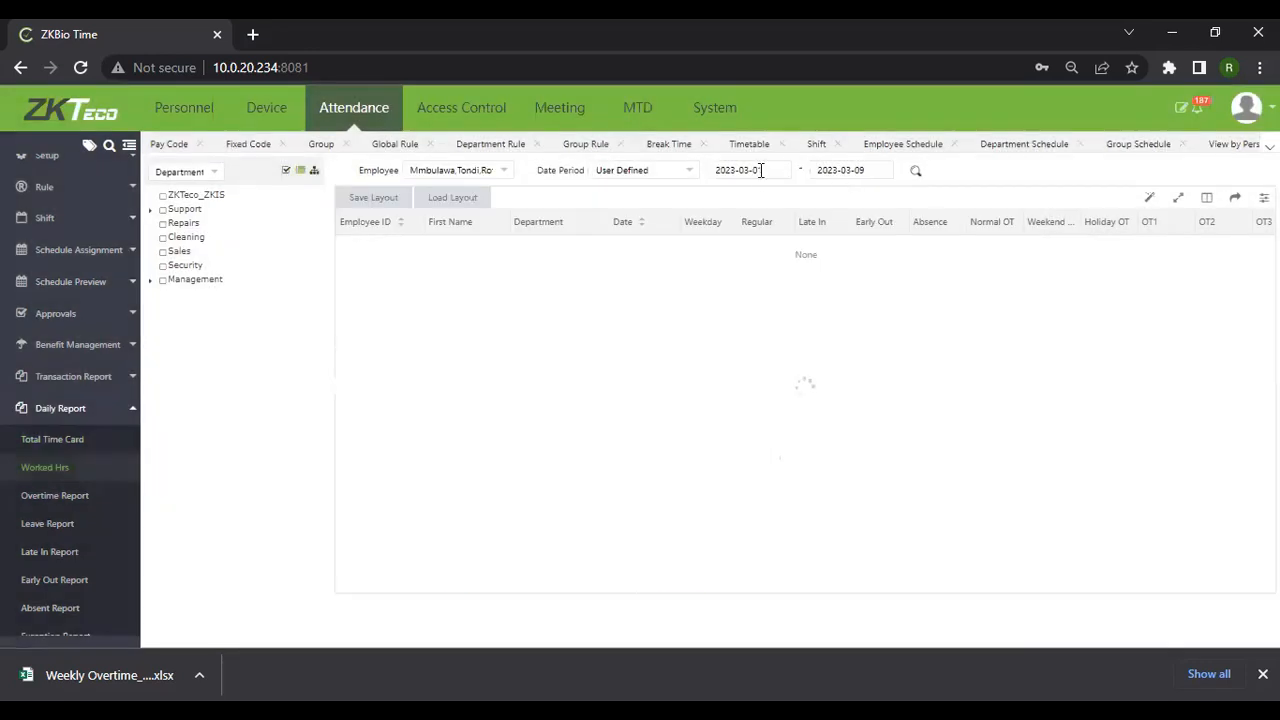
click(760, 170)
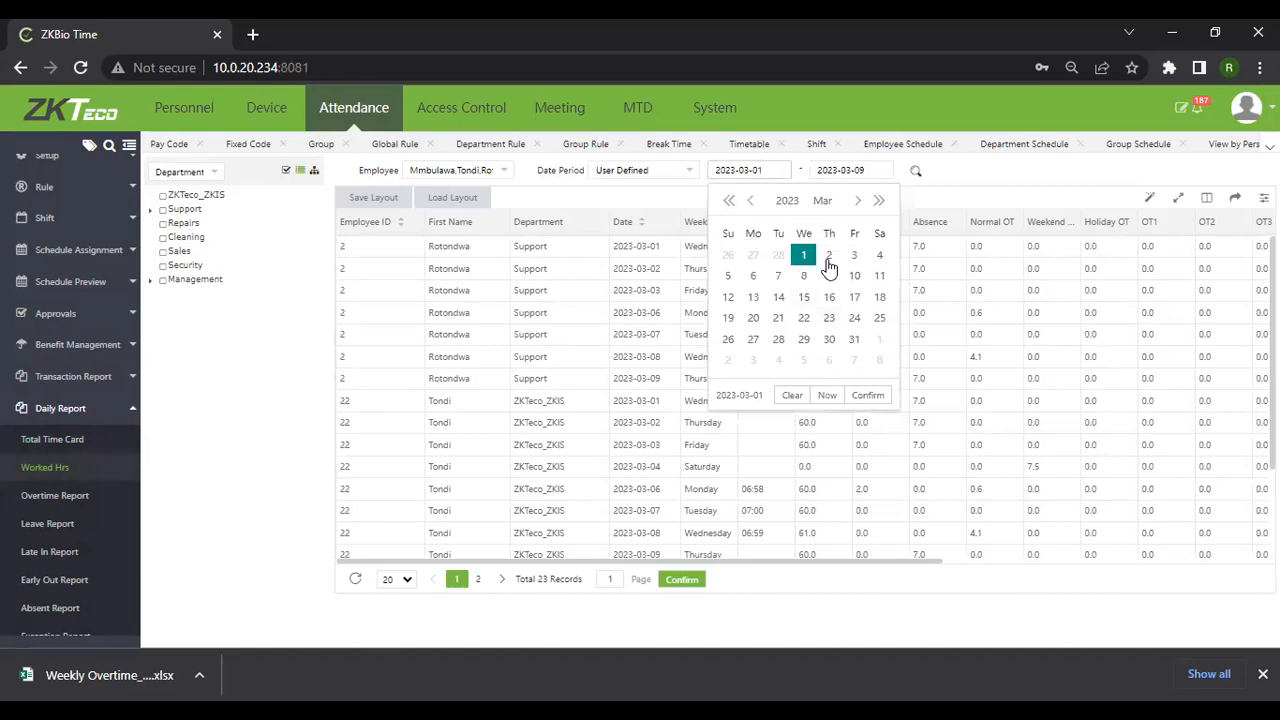
Set the report dates to 2023-03-04 through 2023-03-08 and search
click(879, 255)
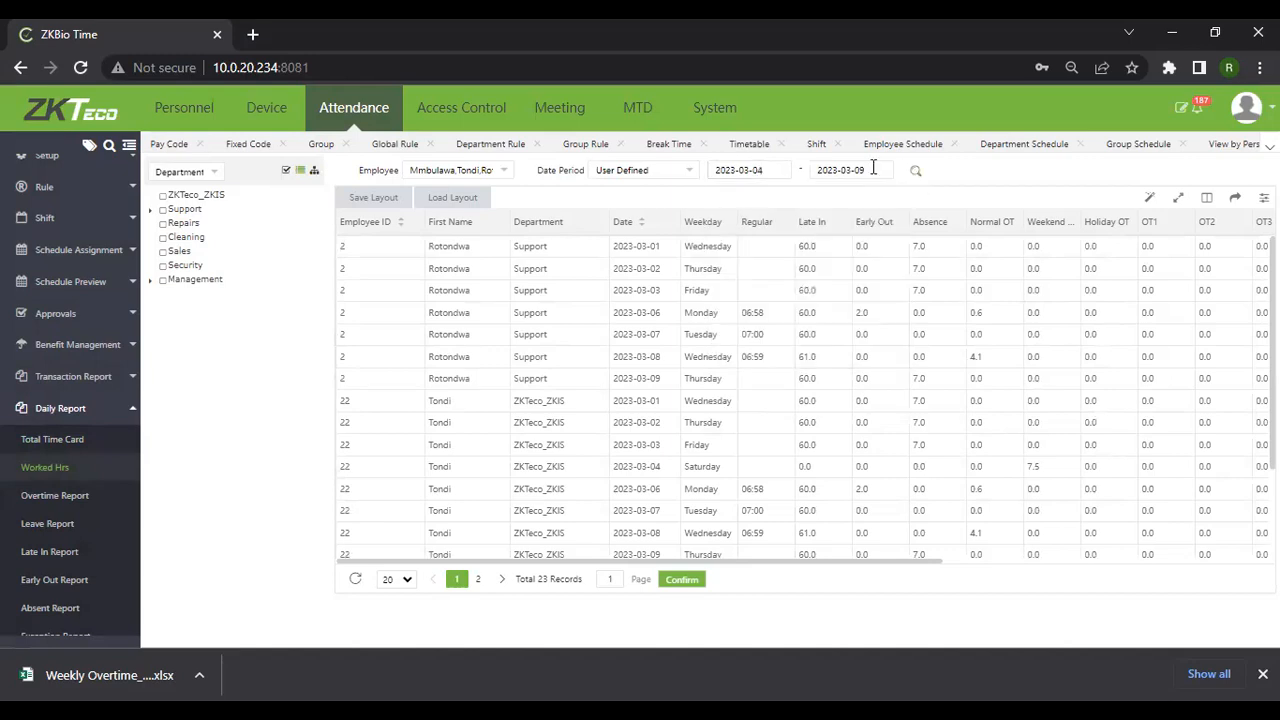
click(868, 170)
click(905, 276)
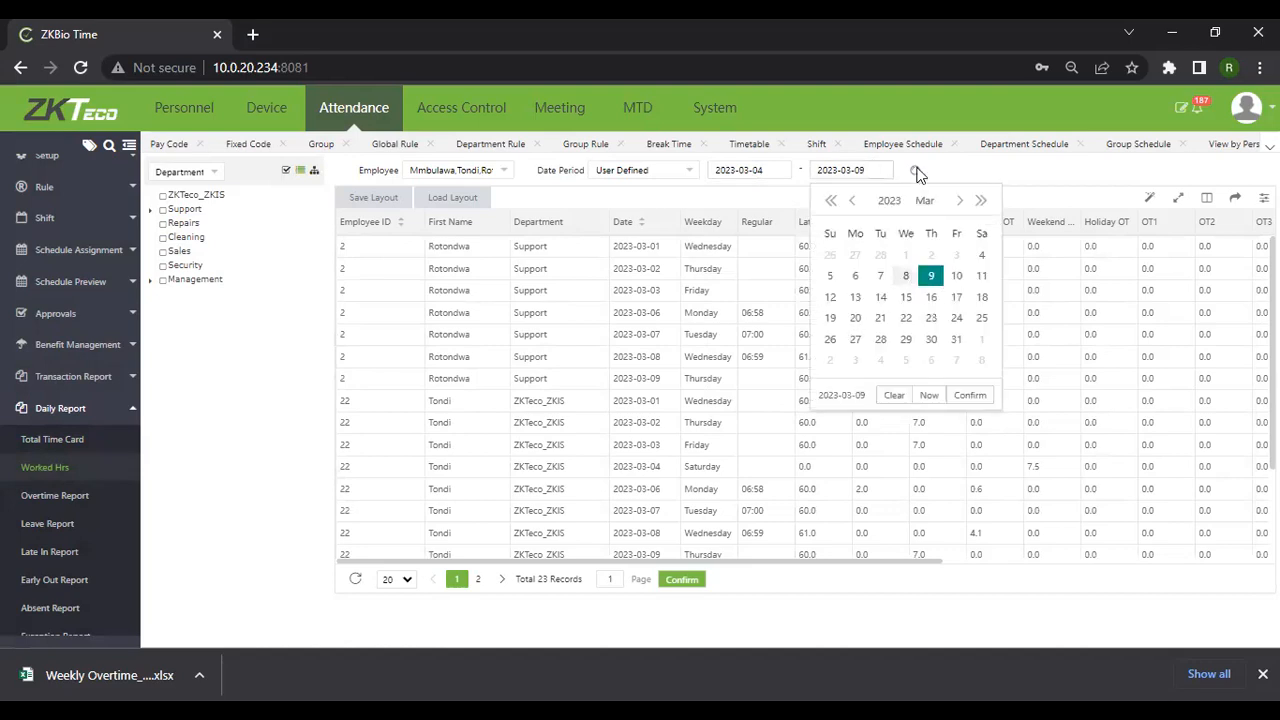
click(917, 172)
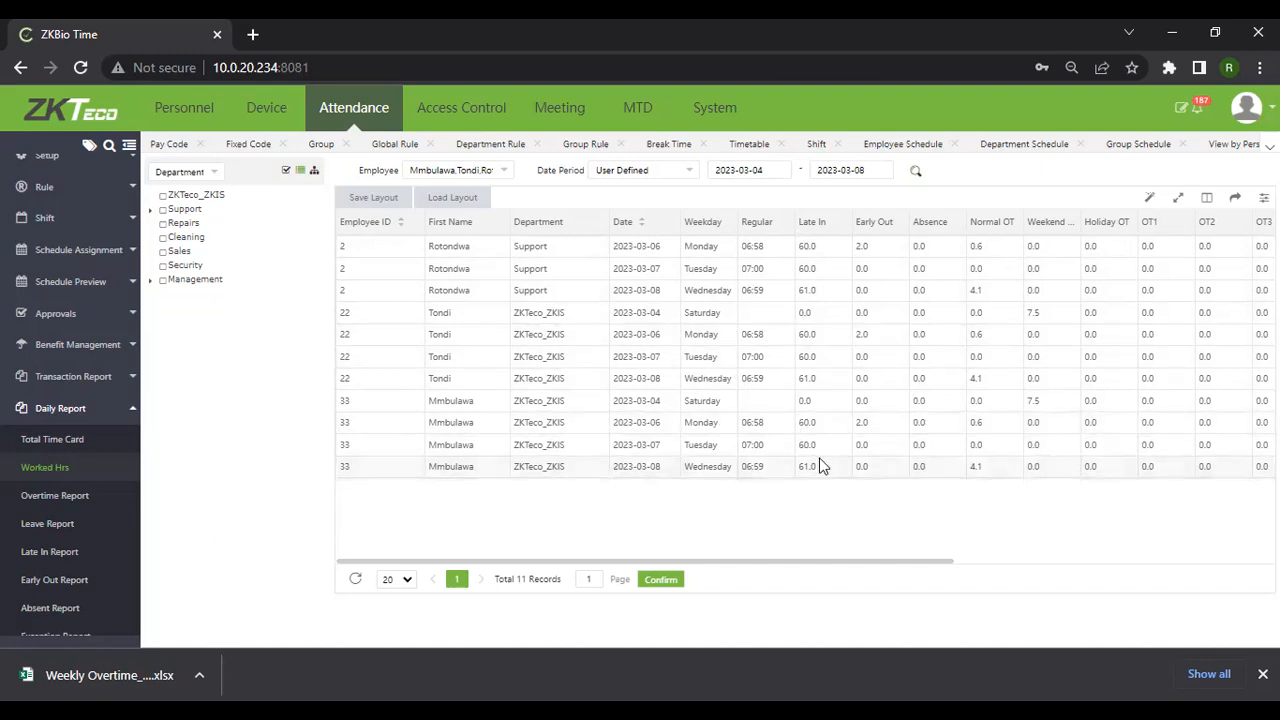
Open the Overtime Report and select the three employees
click(56, 499)
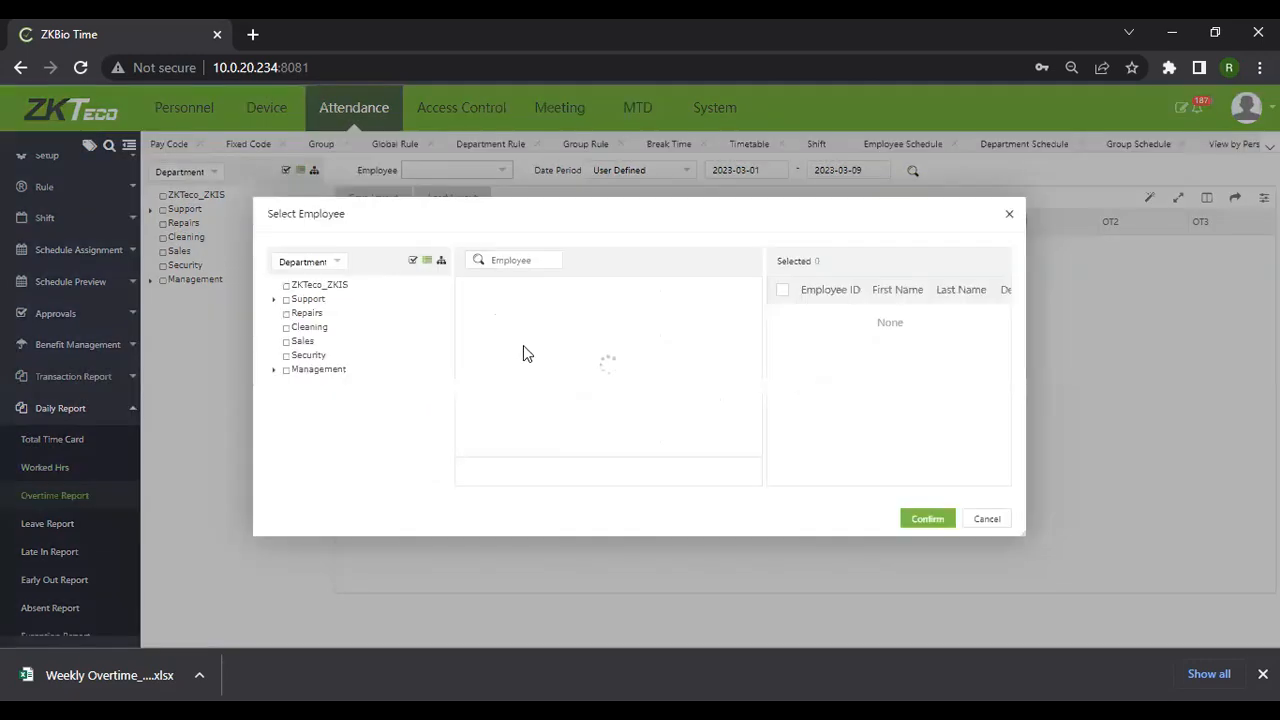
scroll(549, 360, down, 3)
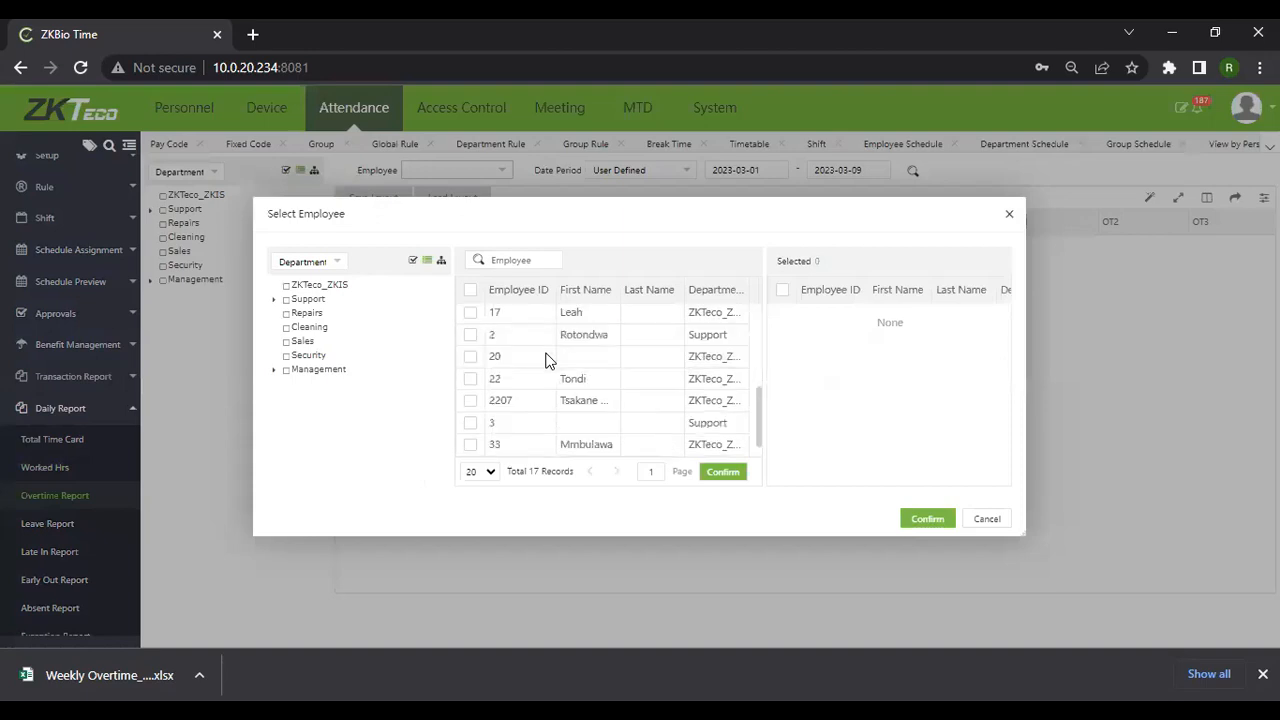
scroll(515, 437, down, 1)
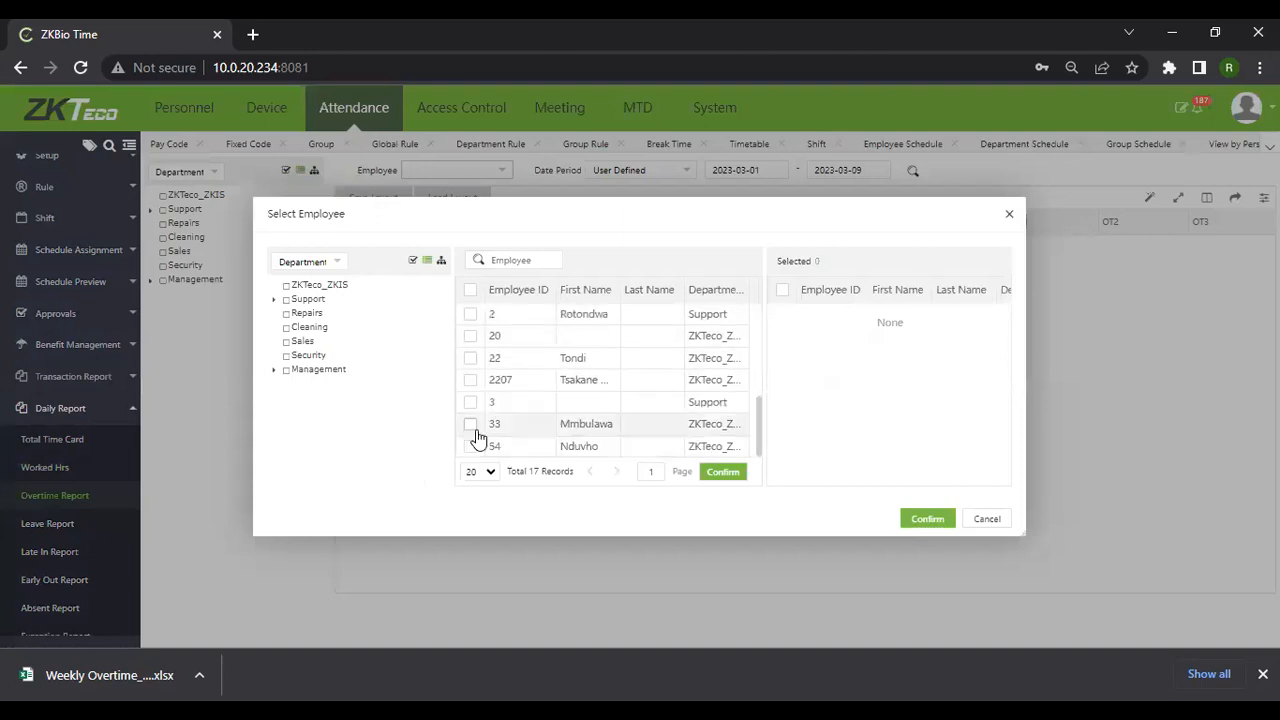
click(470, 357)
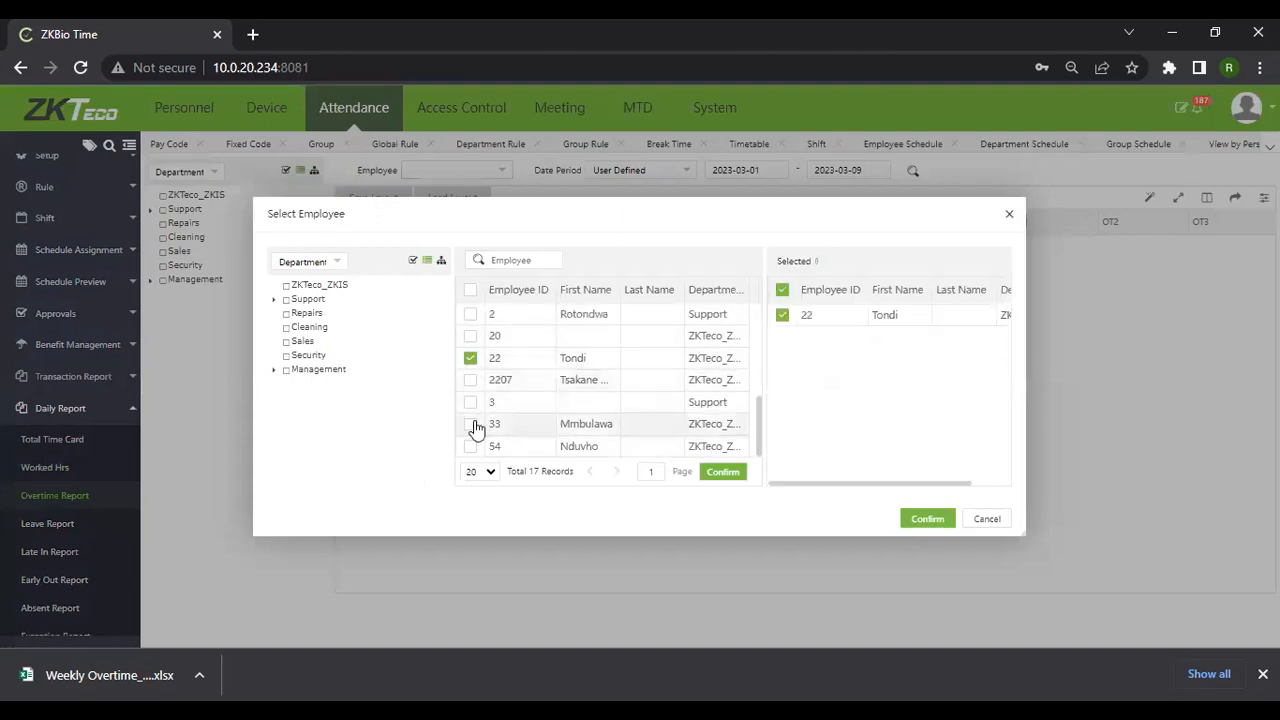
click(470, 423)
click(470, 315)
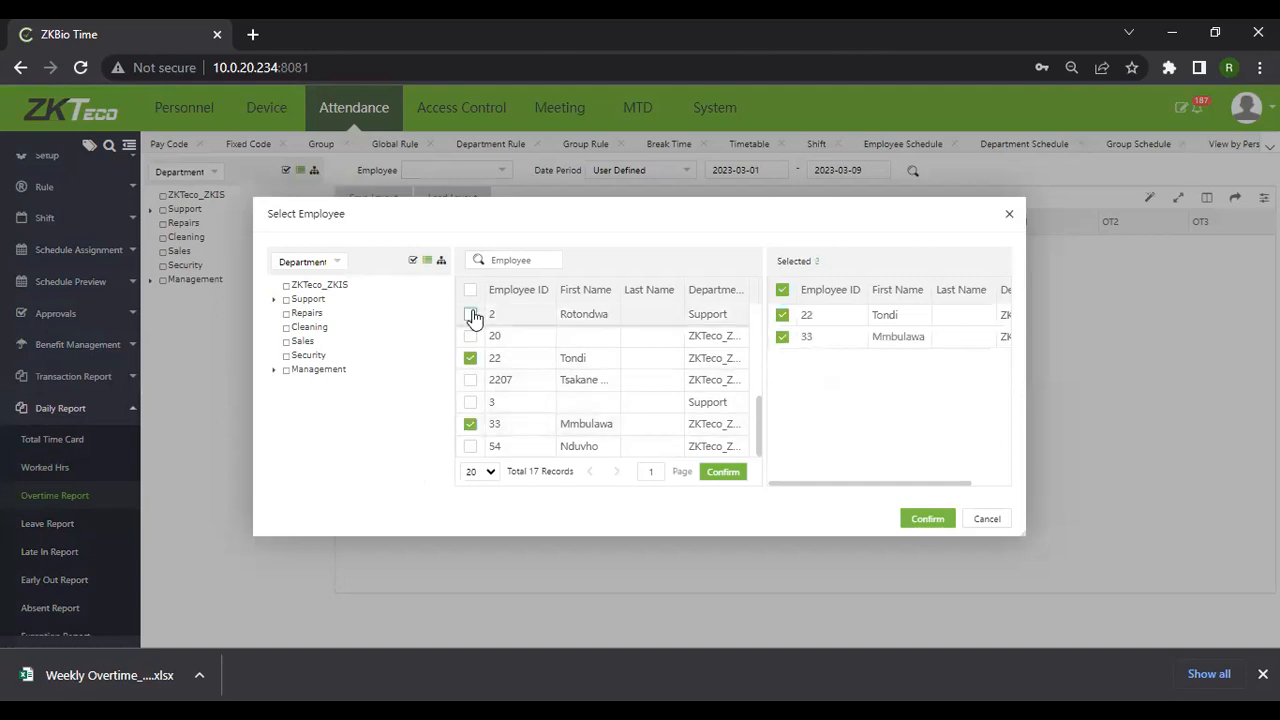
click(935, 520)
Set the Overtime Report dates to 2023-03-04 through 2023-03-08 and apply them
click(772, 169)
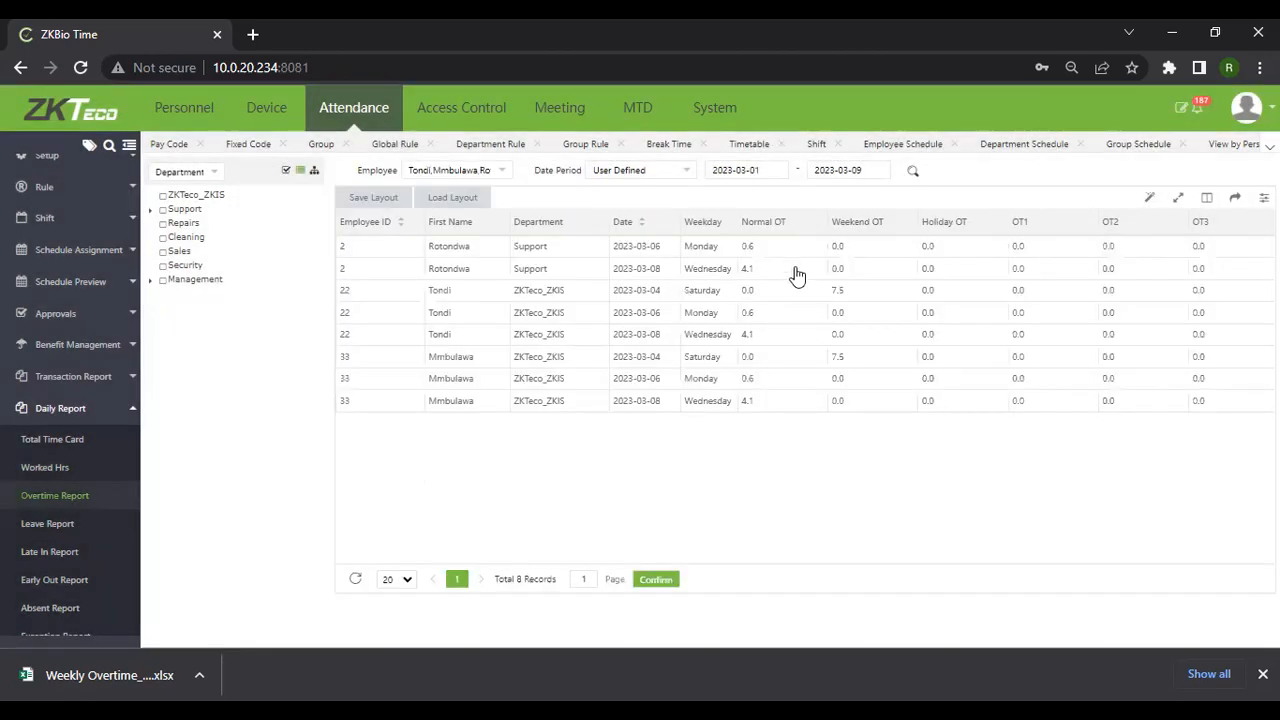
click(876, 254)
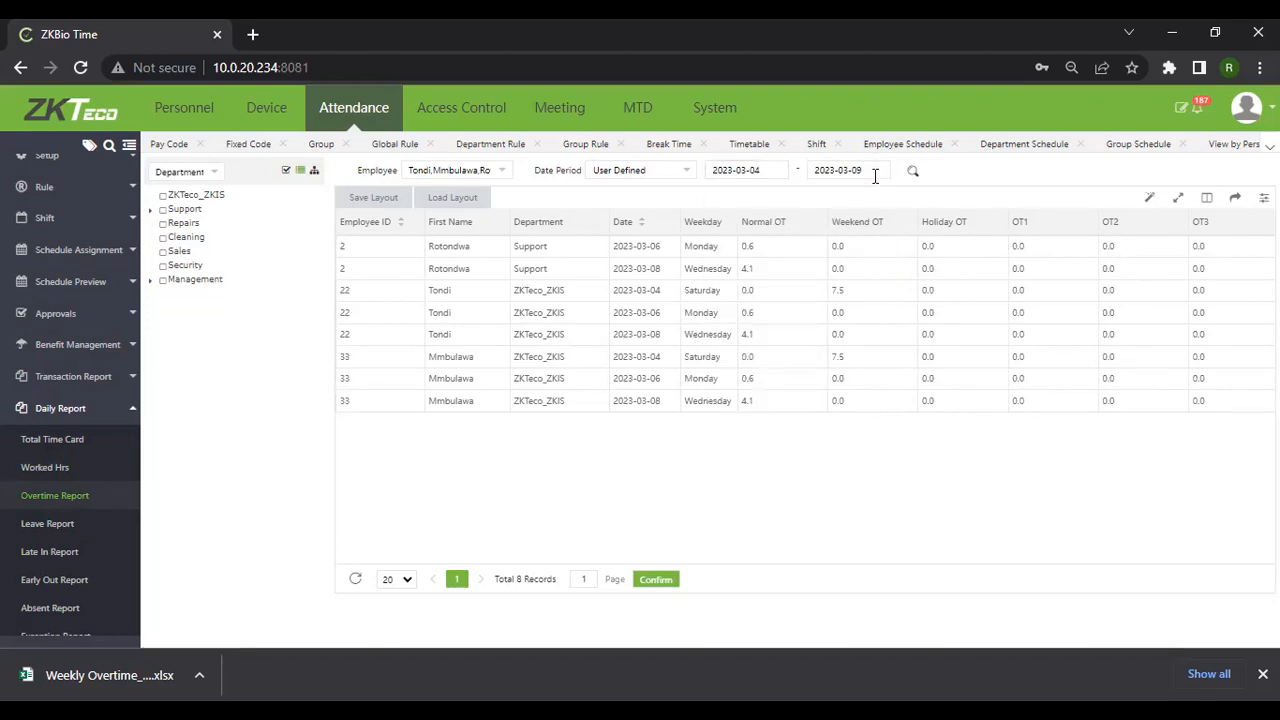
click(904, 276)
click(911, 170)
scroll(98, 456, down, 2)
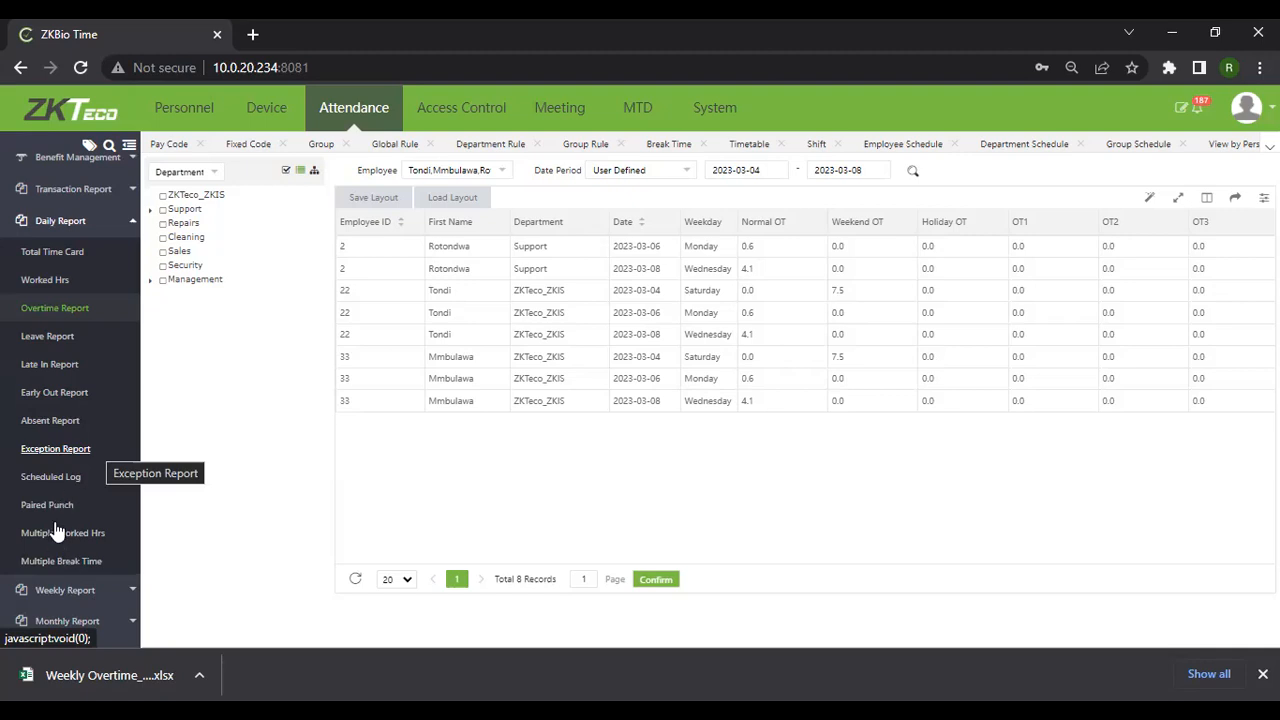
Open Summary Report > Employee Overtime and select the three employees for it
click(65, 591)
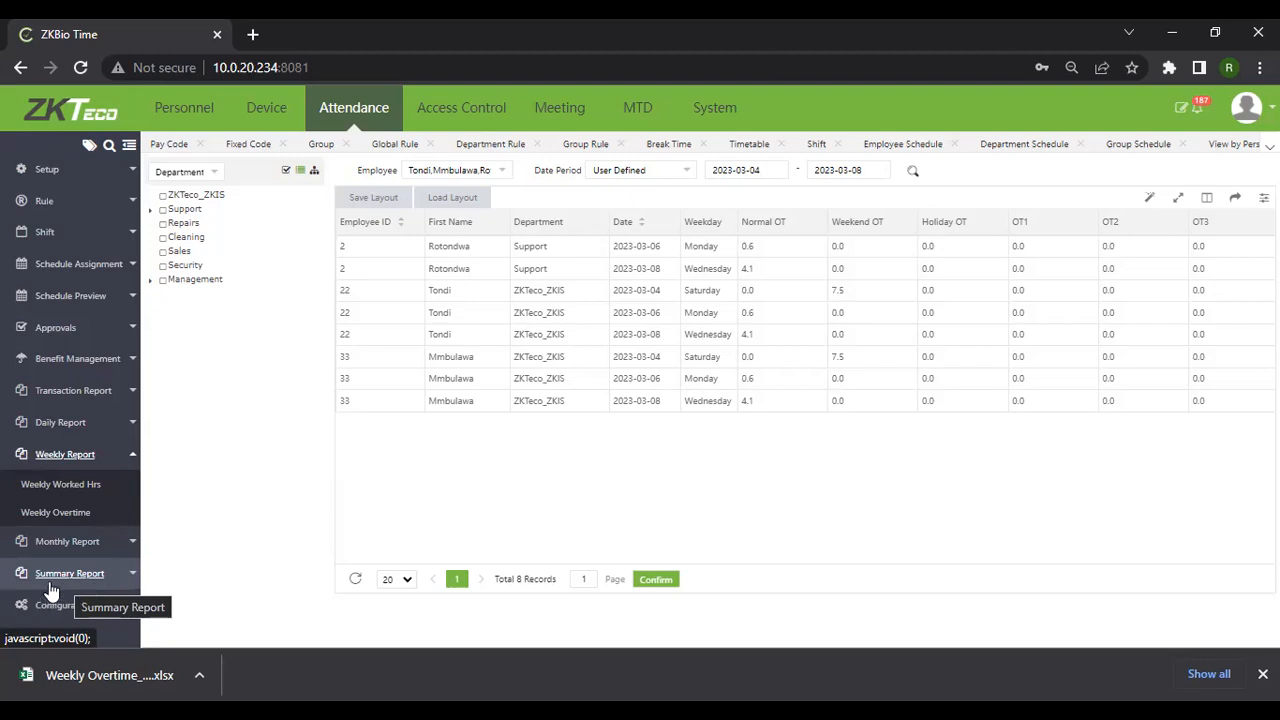
click(52, 590)
click(55, 576)
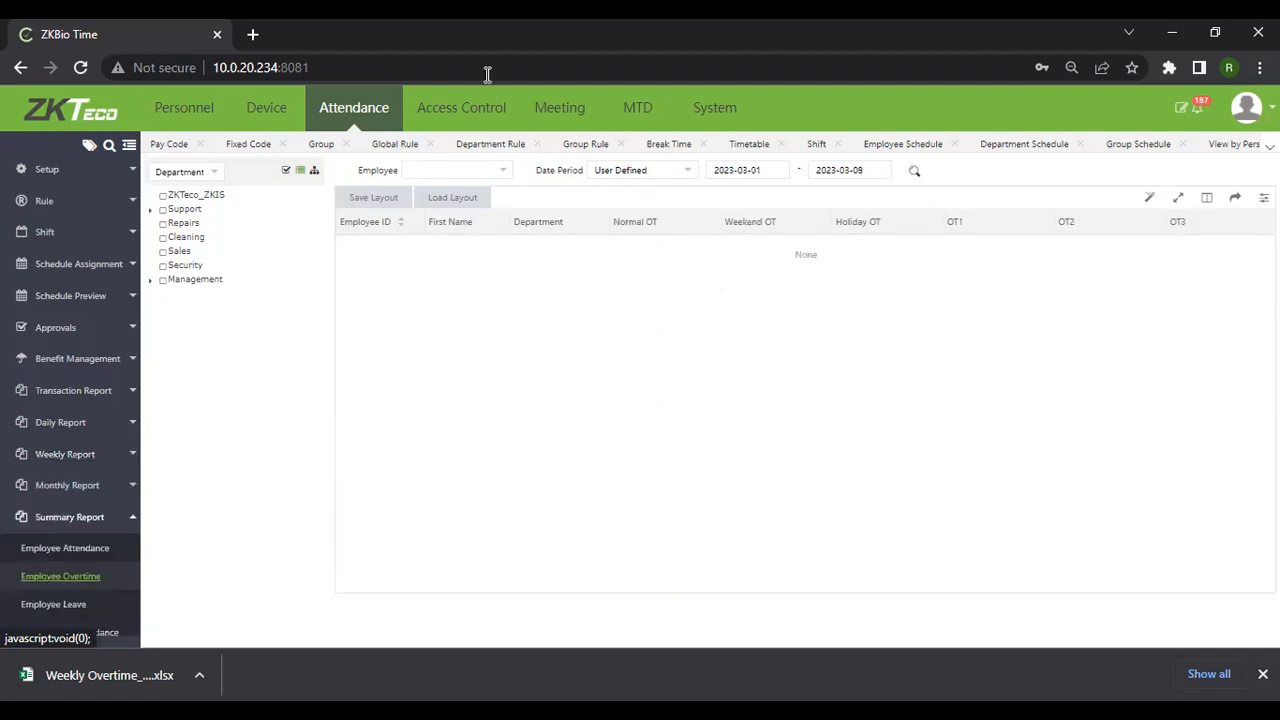
click(490, 172)
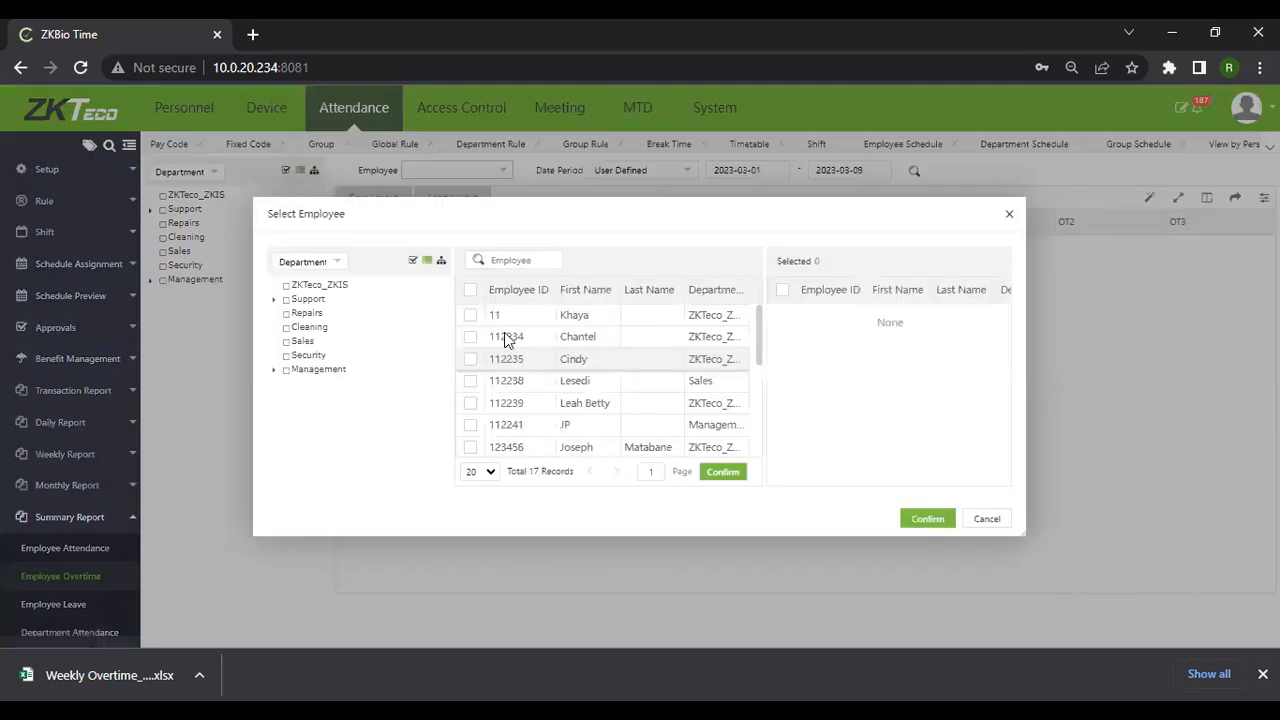
scroll(578, 400, down, 3)
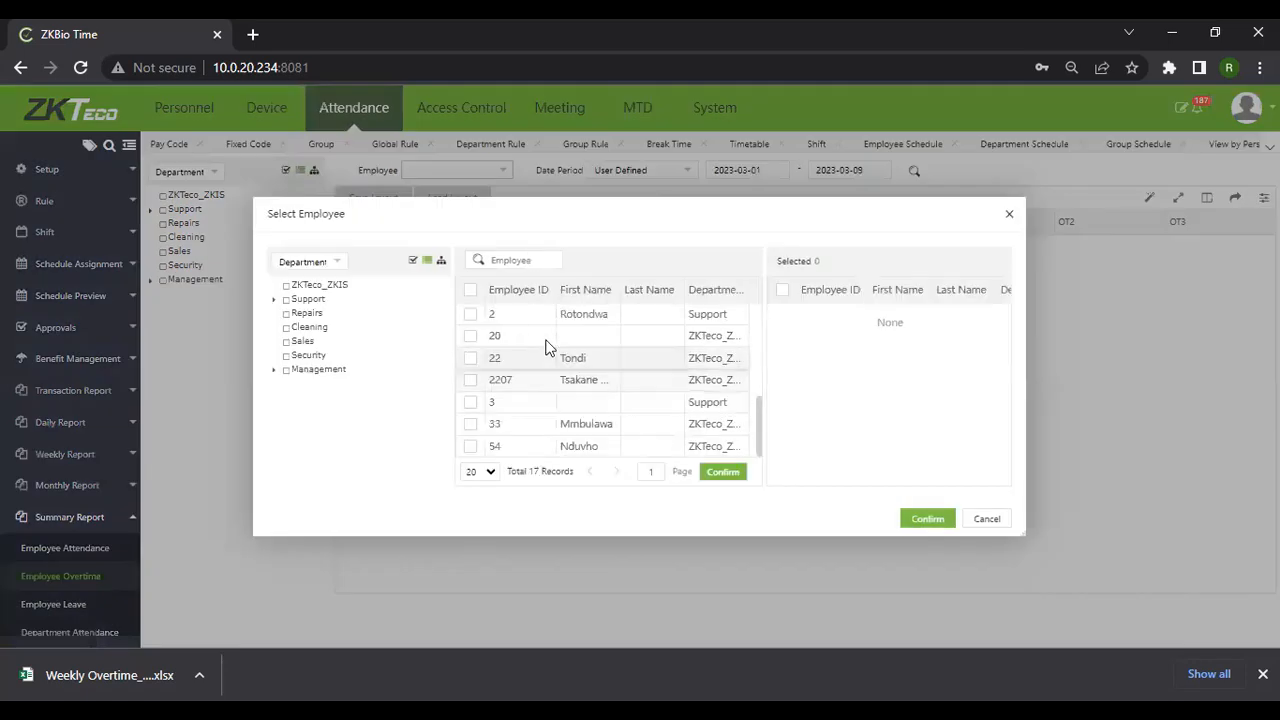
click(470, 357)
click(471, 424)
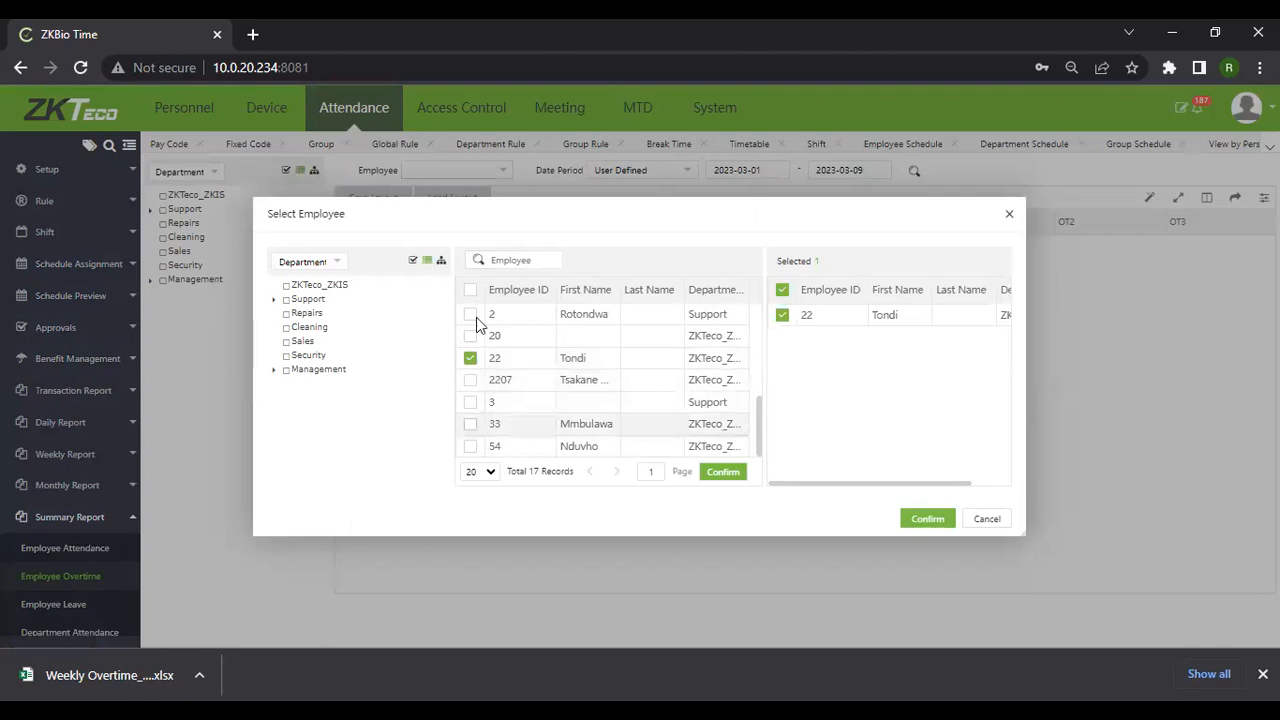
click(471, 316)
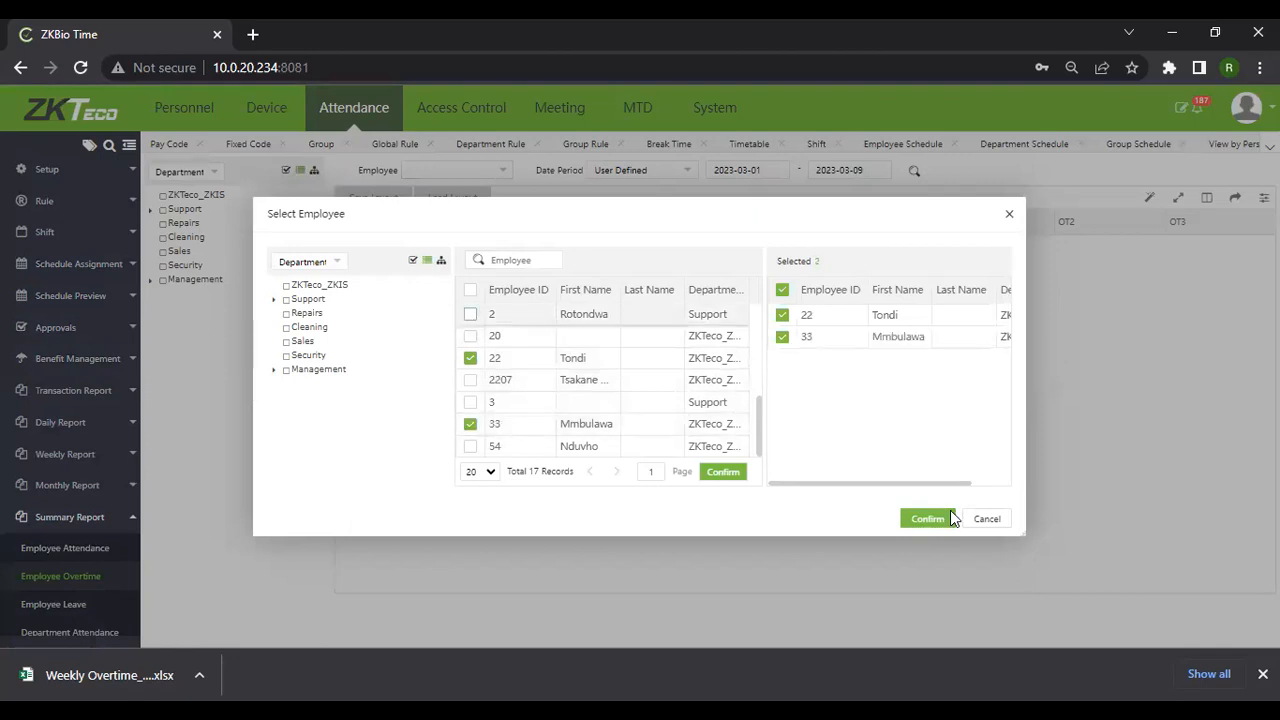
click(943, 518)
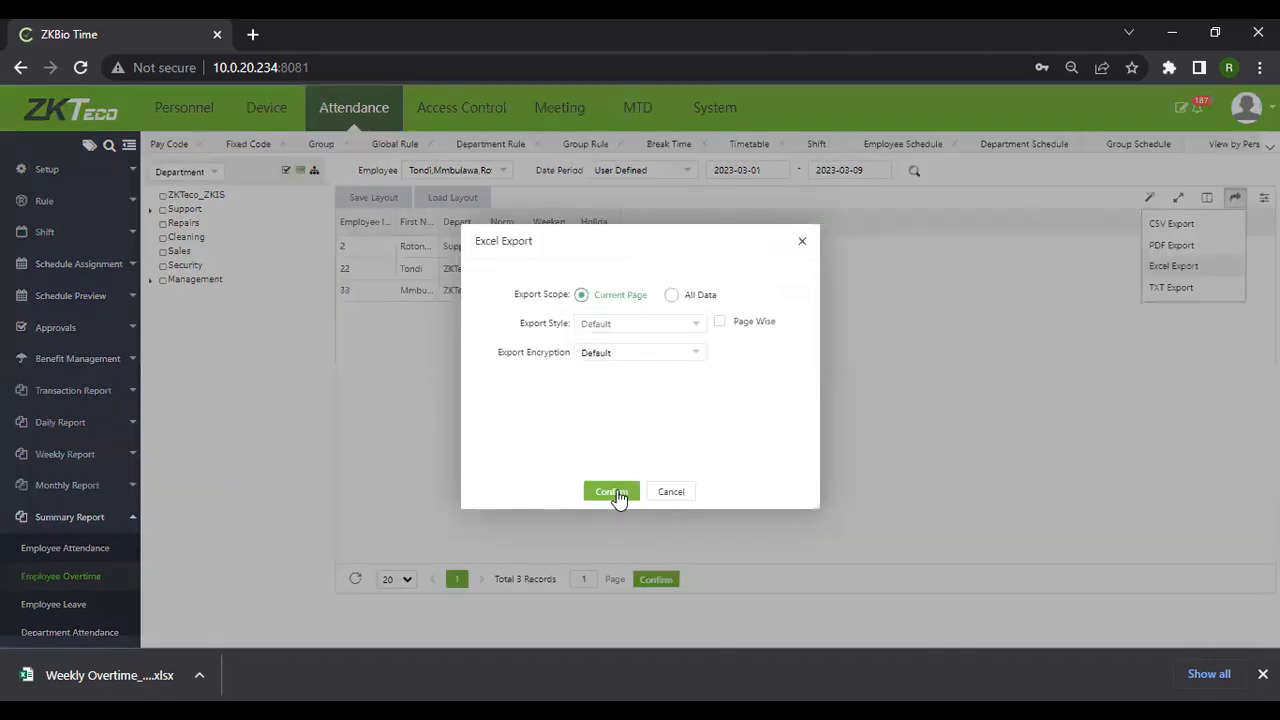
Confirm the Excel export of the three-employee summary and open the downloaded .xlsx
click(612, 492)
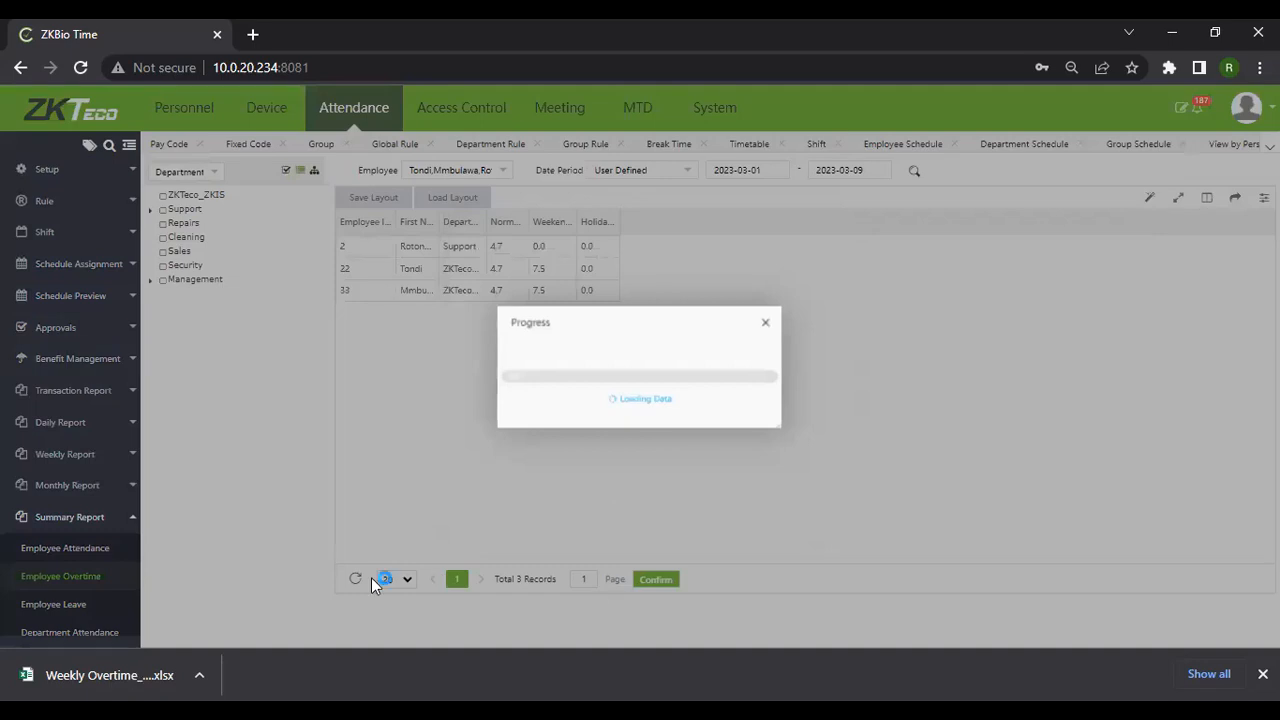
click(116, 676)
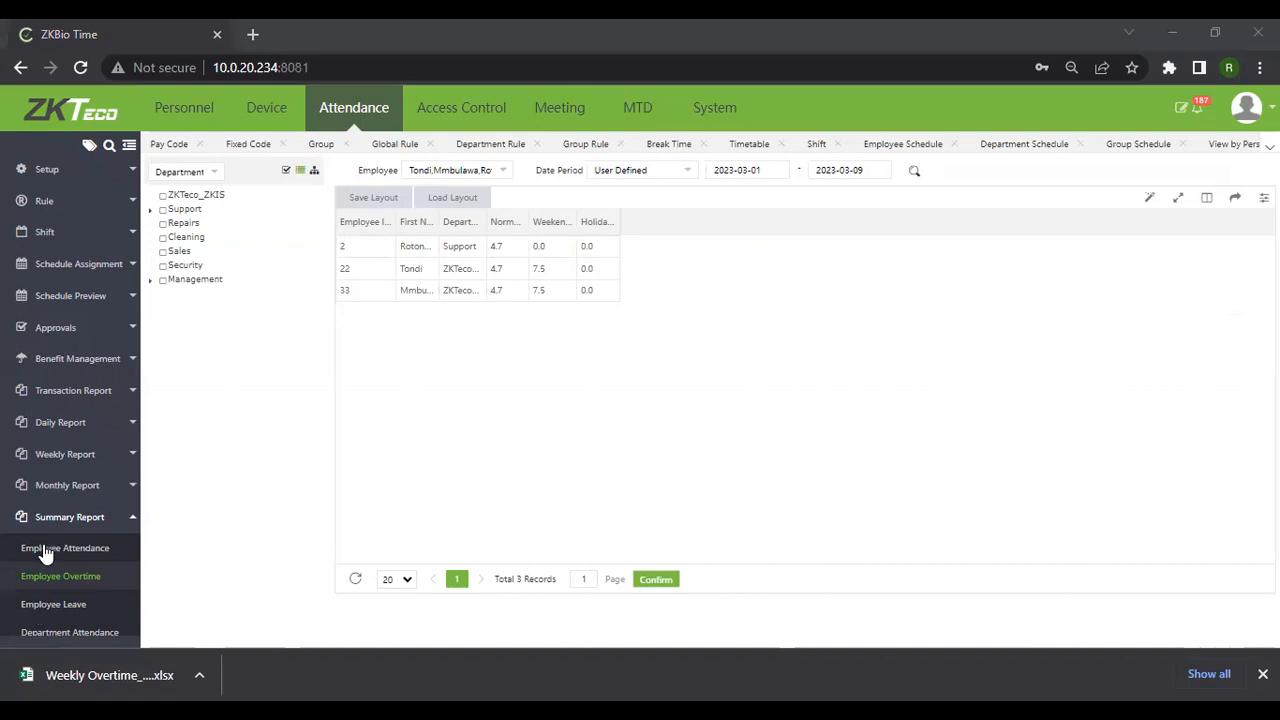
scroll(45, 553, down, 3)
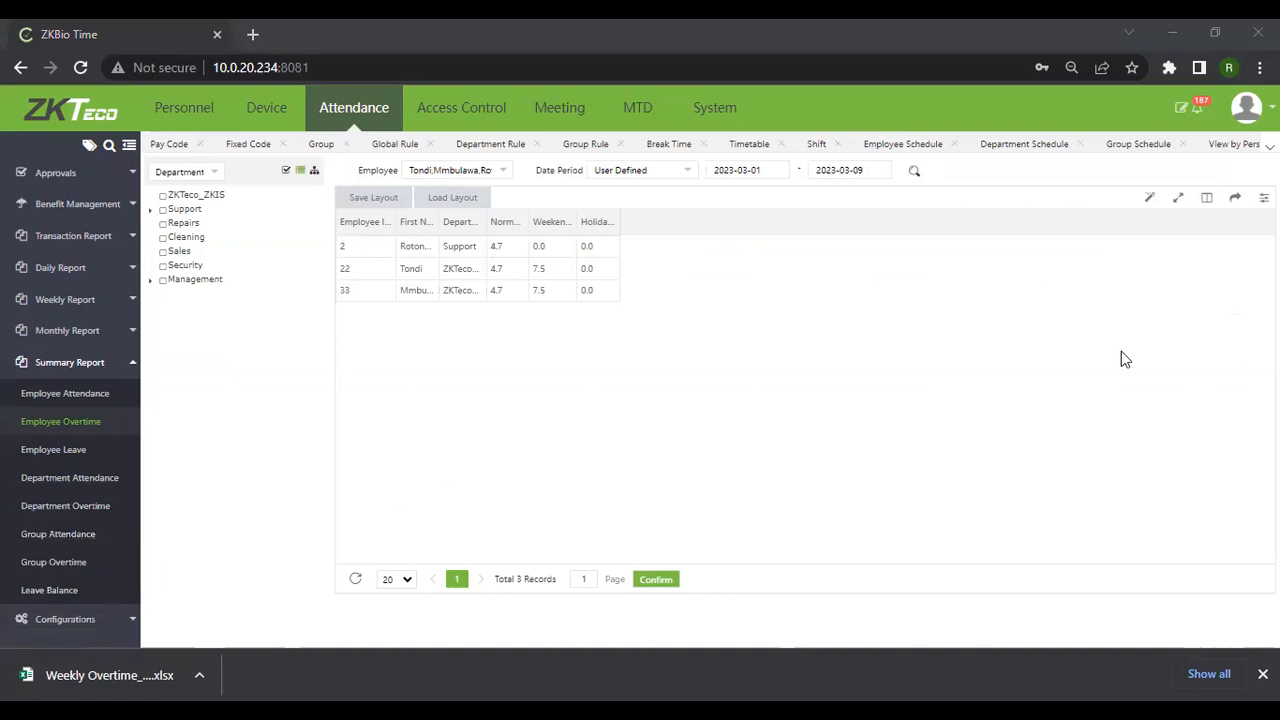